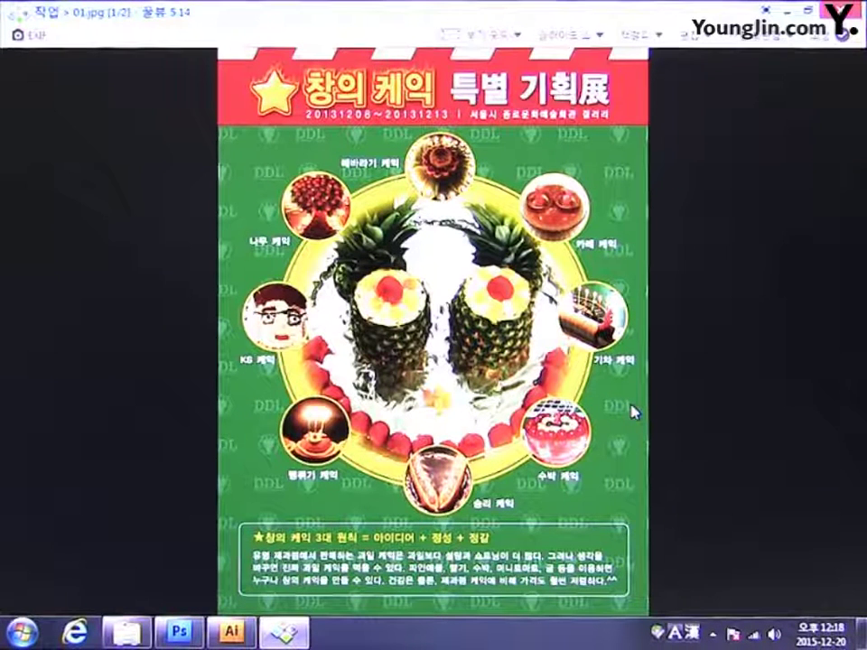
Switch to Illustrator and create a new CMYK document 186 mm wide and 246 mm high
{"action": "left_click", "coordinate": [233, 634]}
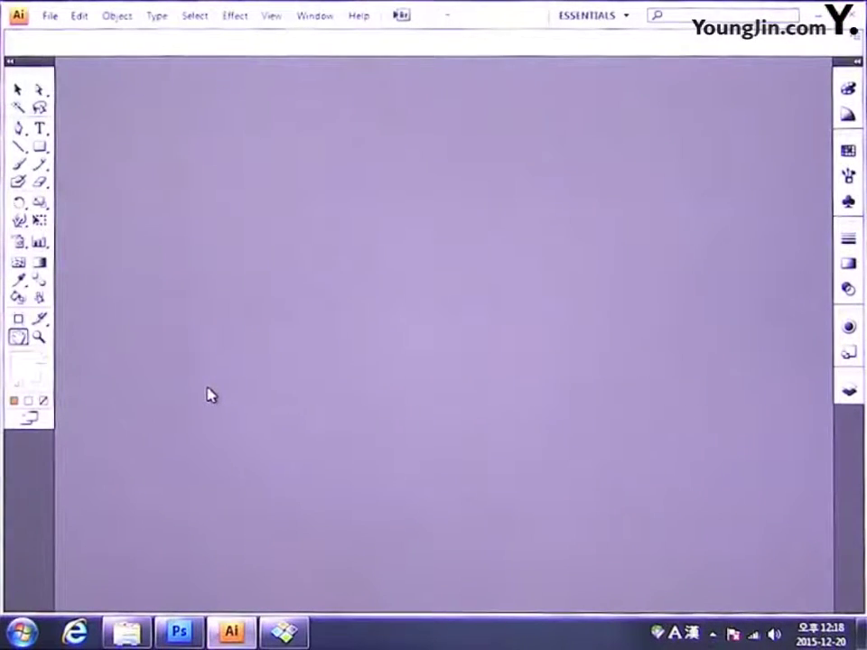
{"action": "left_click", "coordinate": [49, 18]}
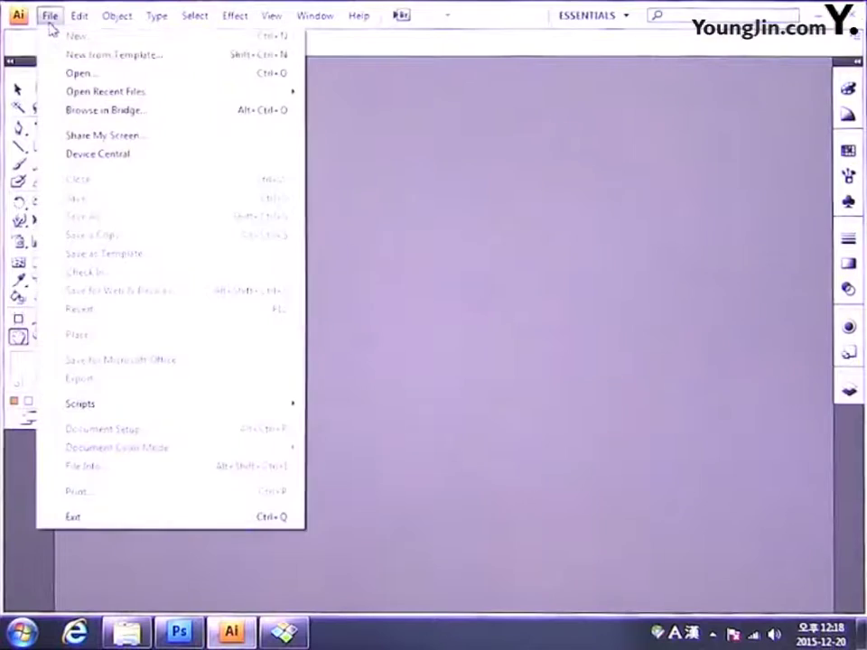
{"action": "left_click", "coordinate": [73, 36]}
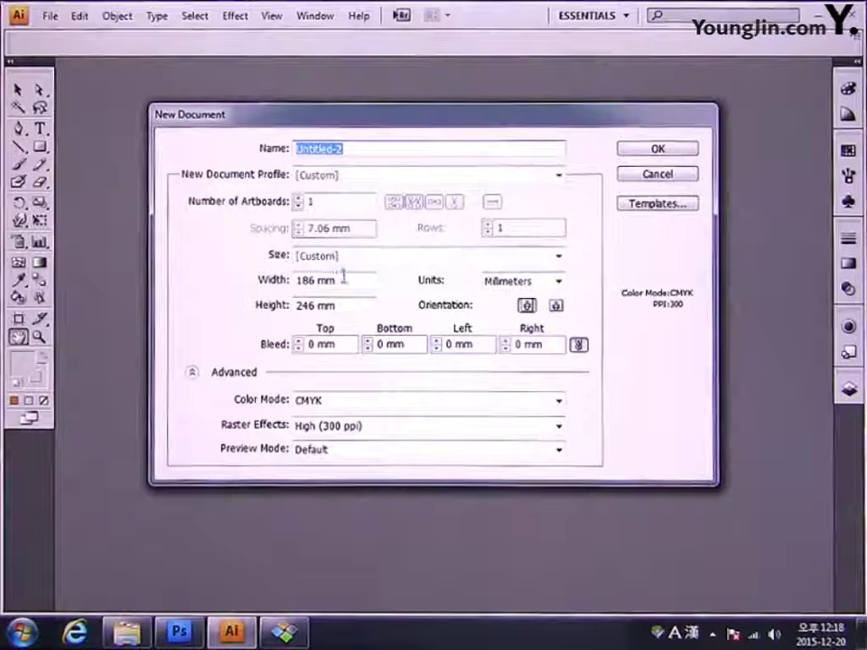
{"action": "left_click_drag", "start_coordinate": [343, 280], "coordinate": [246, 278]}
{"action": "type", "text": "186"}
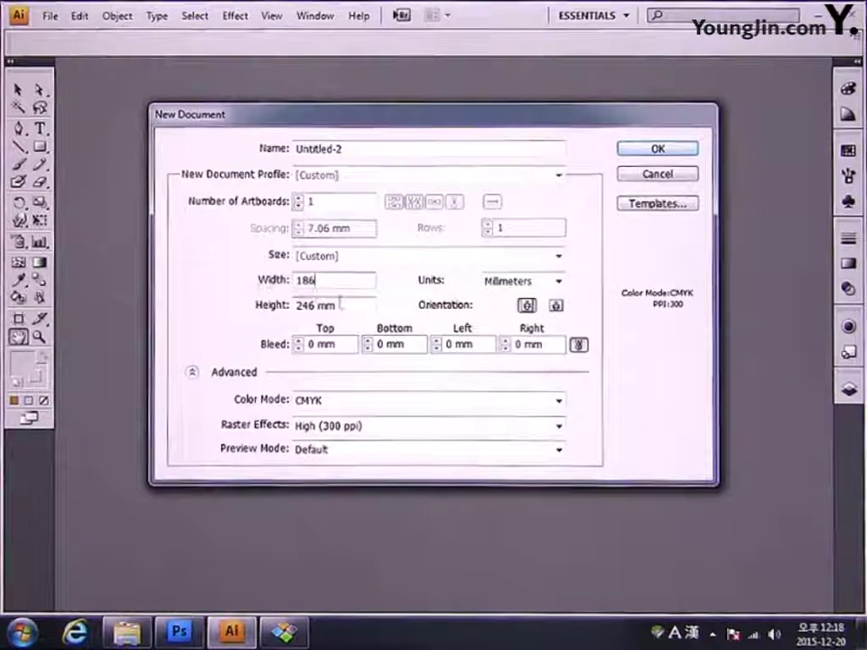
{"action": "left_click_drag", "start_coordinate": [356, 305], "coordinate": [261, 306]}
{"action": "type", "text": "24"}
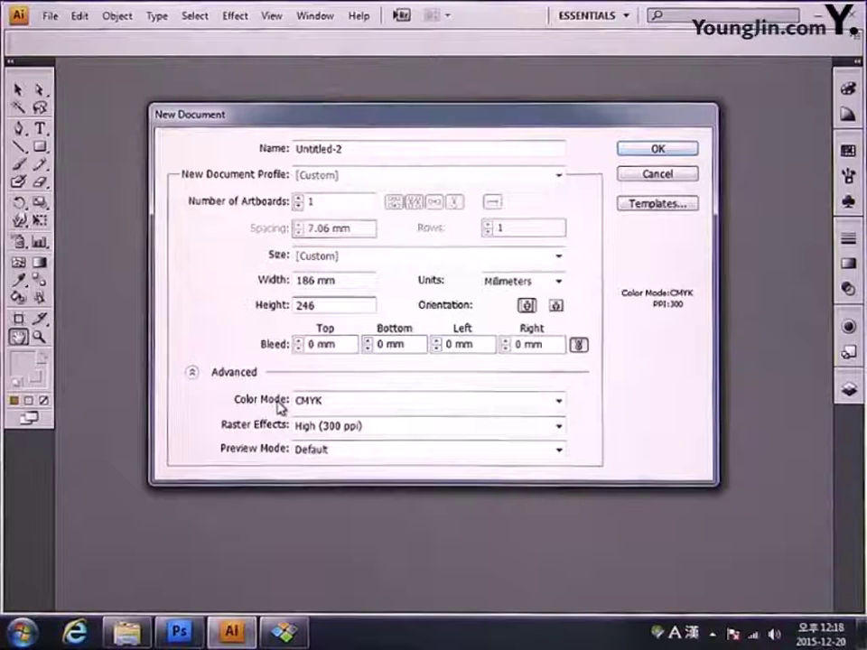
{"action": "left_click", "coordinate": [637, 149]}
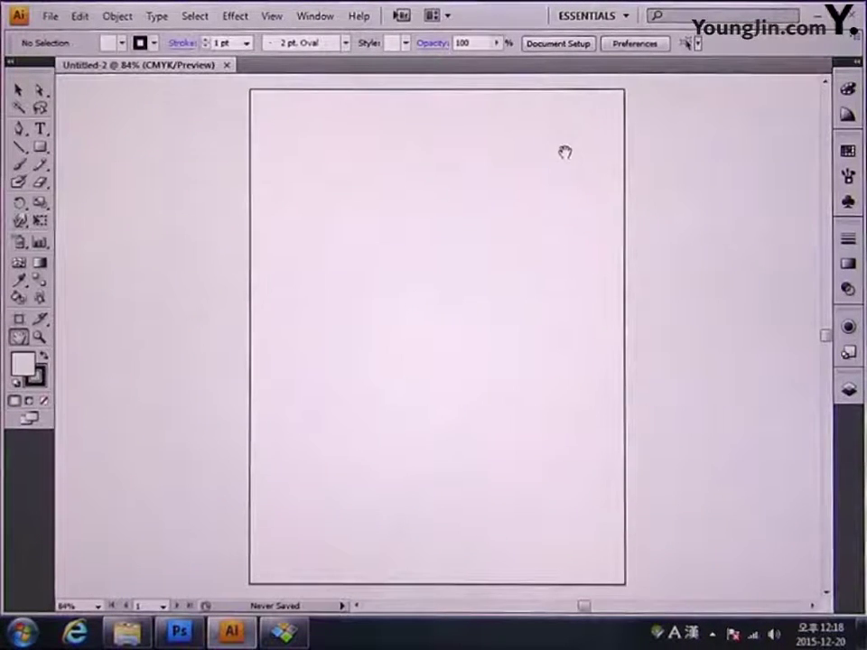
Rename Layer 1 as 그리드
{"action": "left_click", "coordinate": [848, 391]}
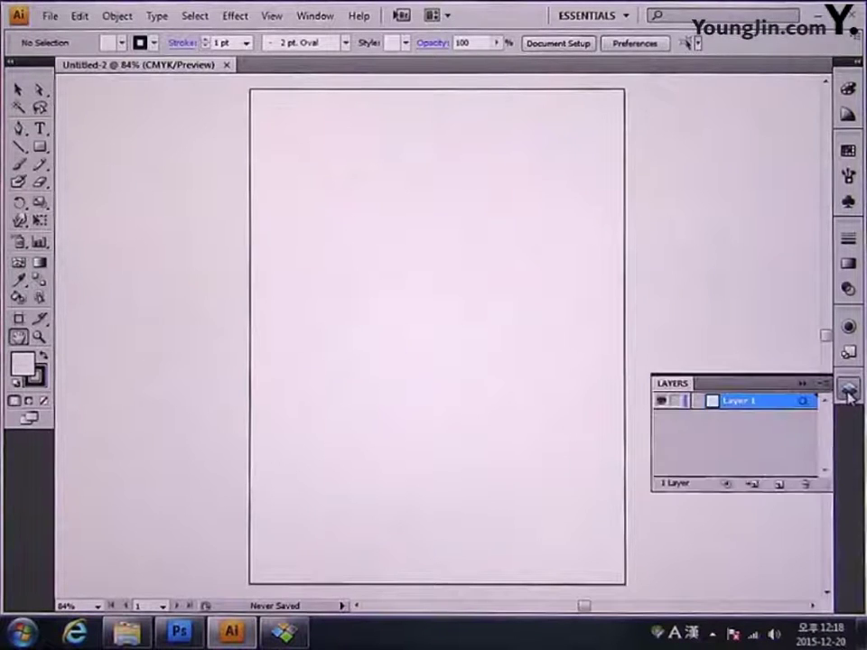
{"action": "double_click", "coordinate": [730, 407]}
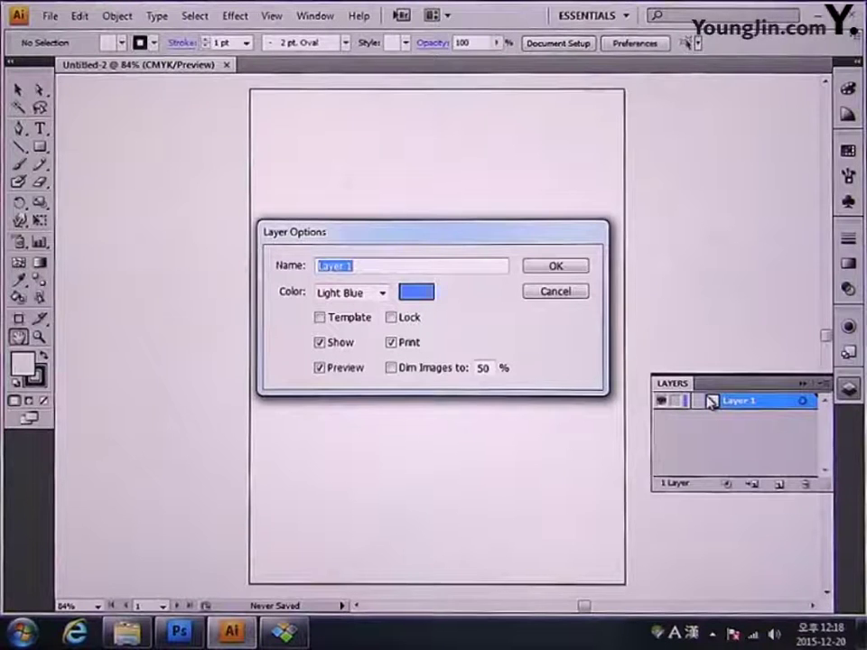
{"action": "type", "text": "rm"}
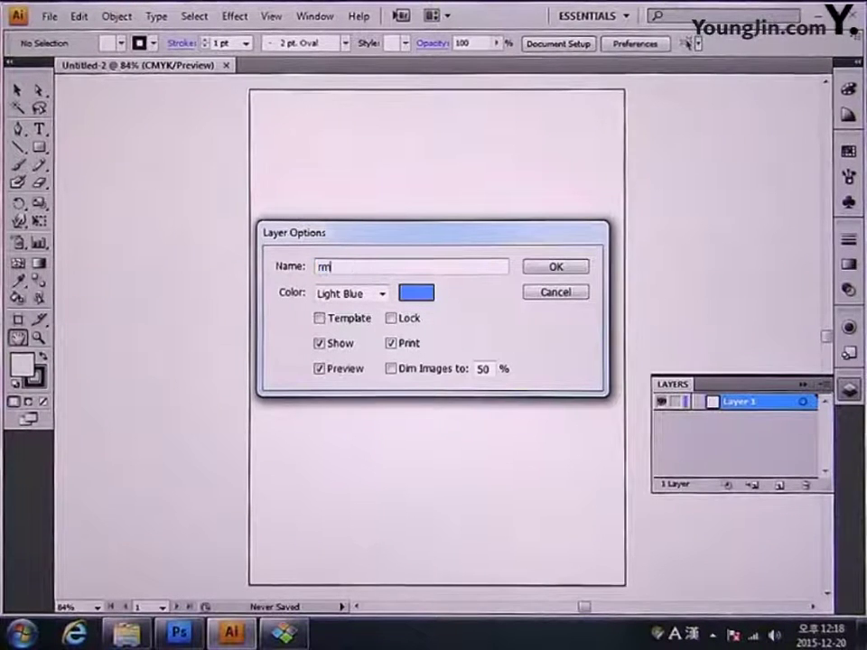
{"action": "key", "text": "BackSpace"}
{"action": "key", "text": "BackSpace"}
{"action": "key", "text": "Hangul"}
{"action": "type", "text": "그림"}
{"action": "key", "text": "BackSpace"}
{"action": "type", "text": "드"}
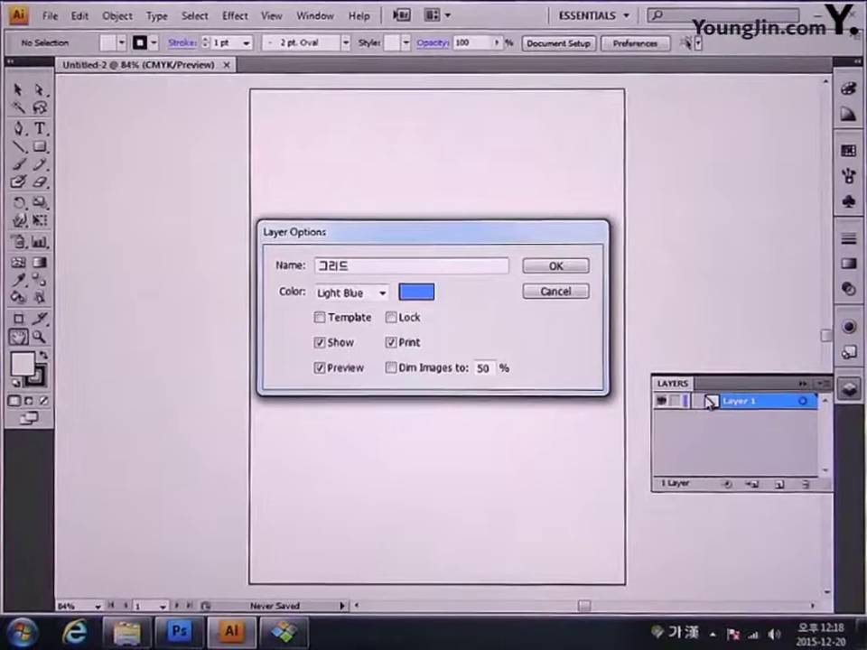
{"action": "left_click", "coordinate": [557, 265]}
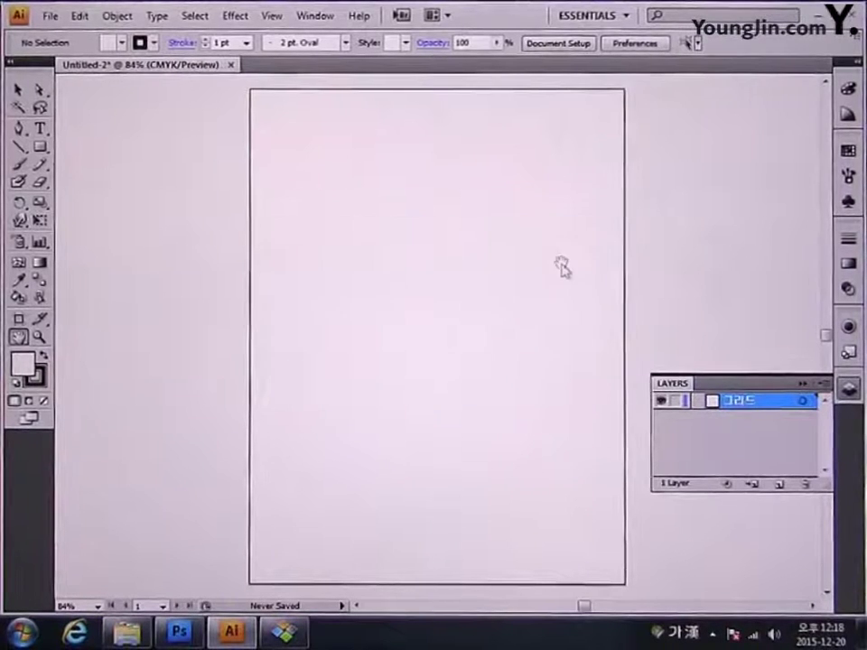
Create a rectangular grid 180 mm wide and 240 mm high with 3 horizontal and 3 vertical dividers
{"action": "left_click", "coordinate": [17, 147]}
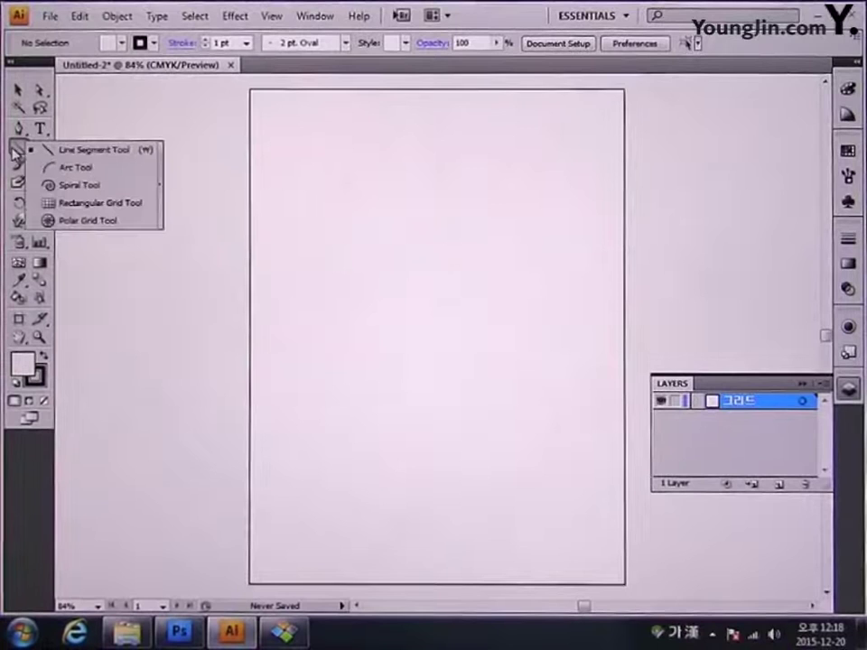
{"action": "left_click", "coordinate": [95, 201]}
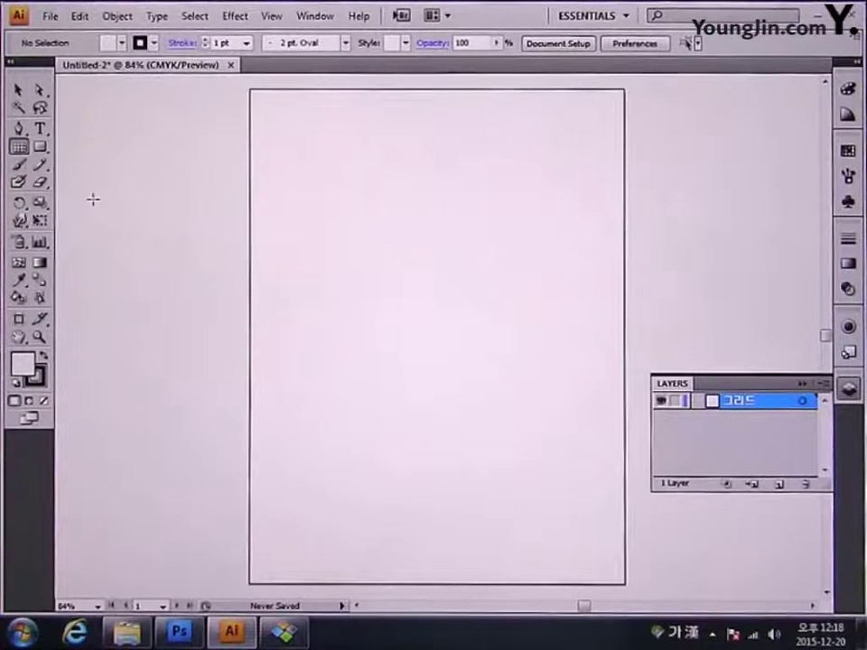
{"action": "left_click", "coordinate": [276, 103]}
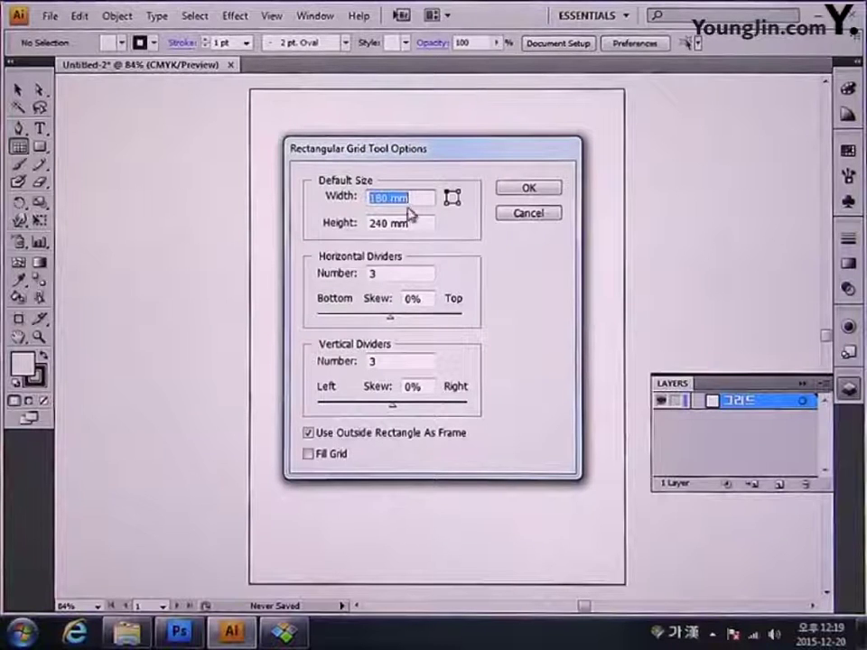
{"action": "left_click", "coordinate": [420, 199]}
{"action": "double_click", "coordinate": [420, 200]}
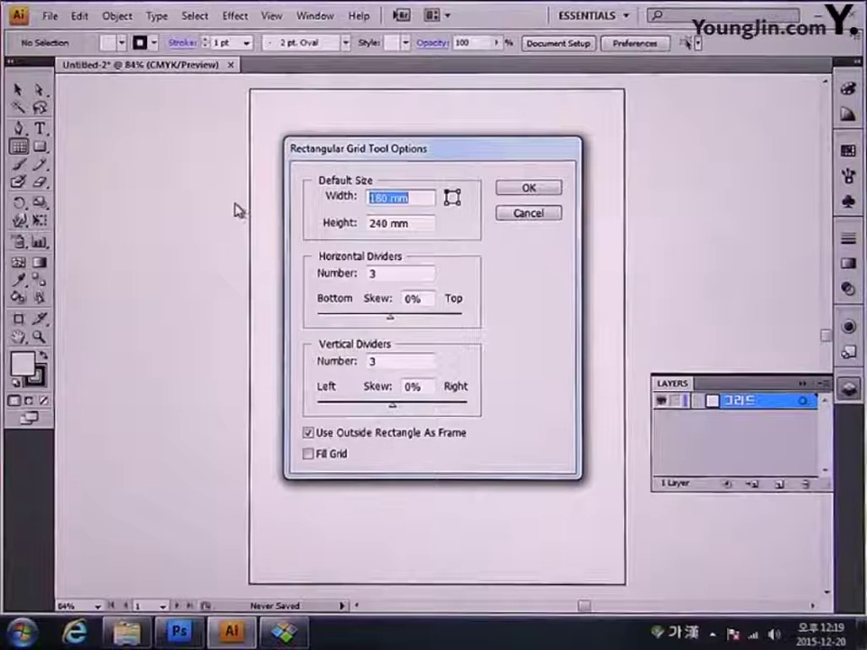
{"action": "type", "text": "180"}
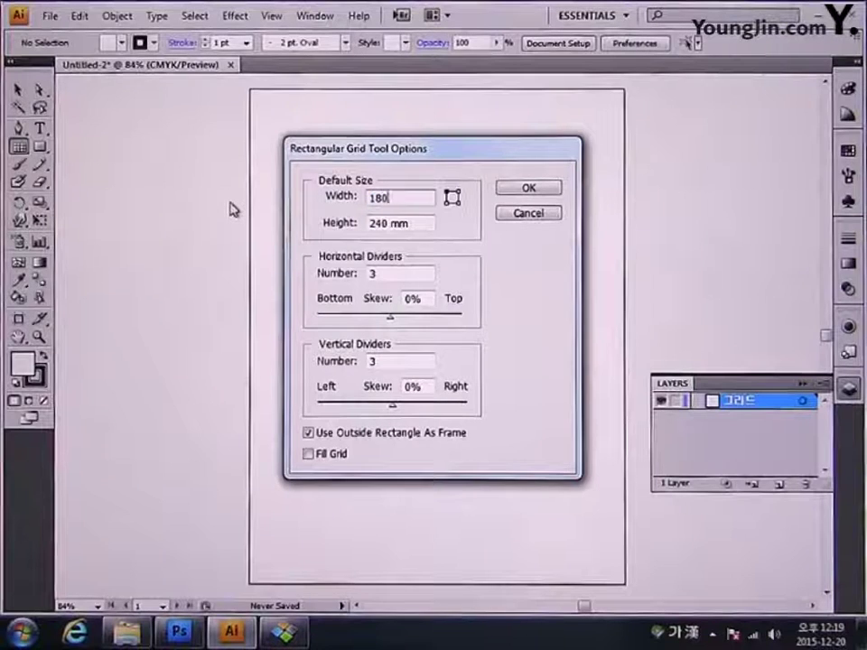
{"action": "key", "text": "Tab"}
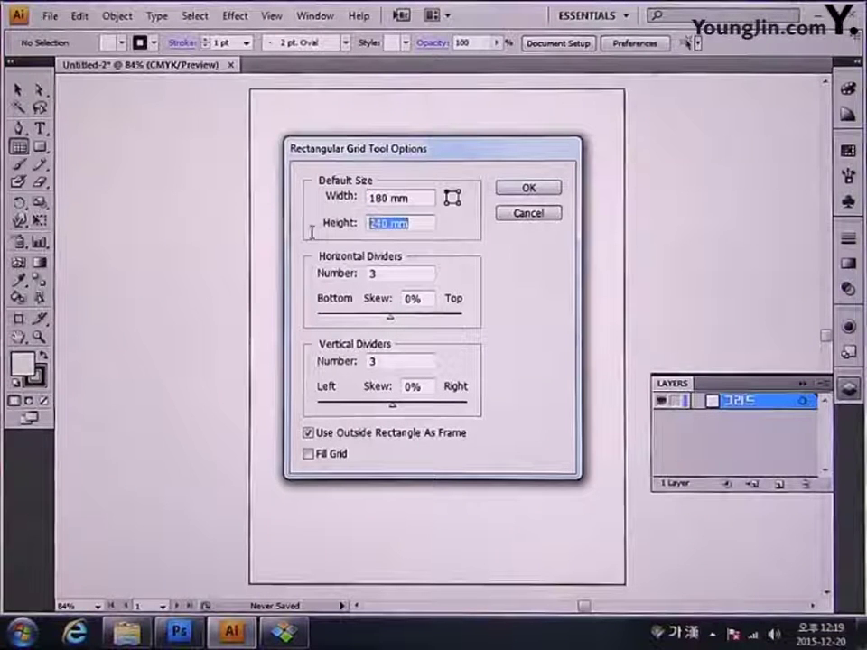
{"action": "type", "text": "2"}
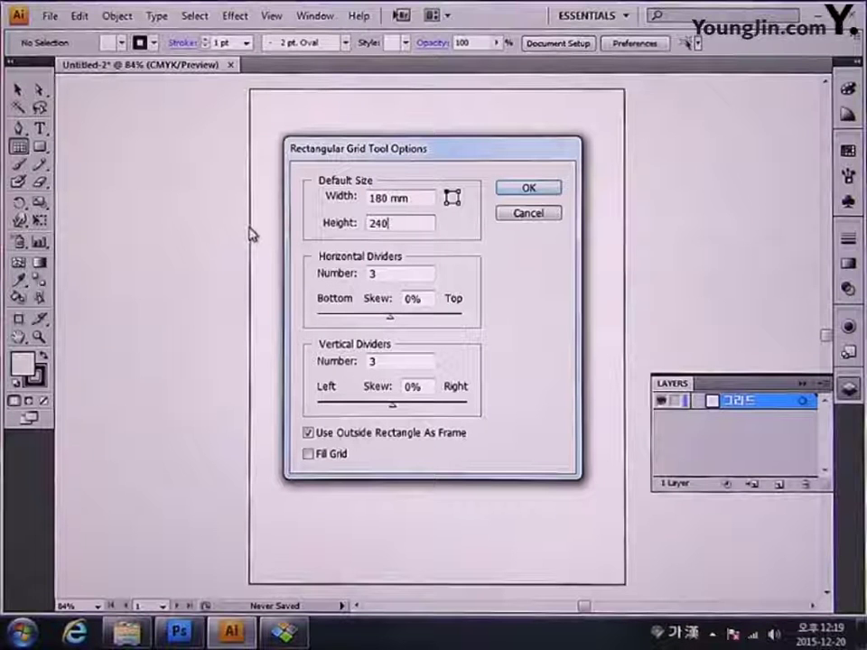
{"action": "left_click", "coordinate": [375, 273]}
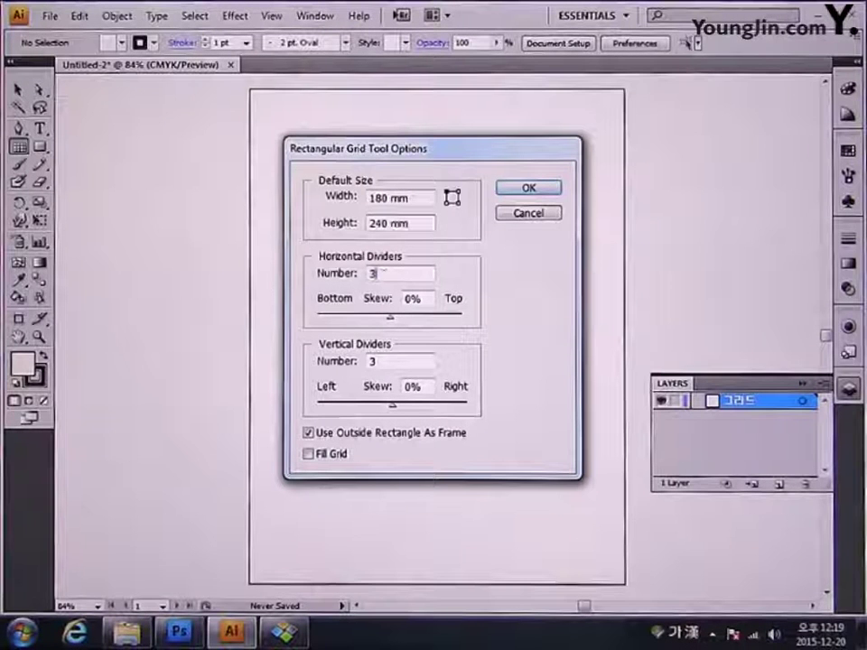
{"action": "left_click", "coordinate": [386, 361]}
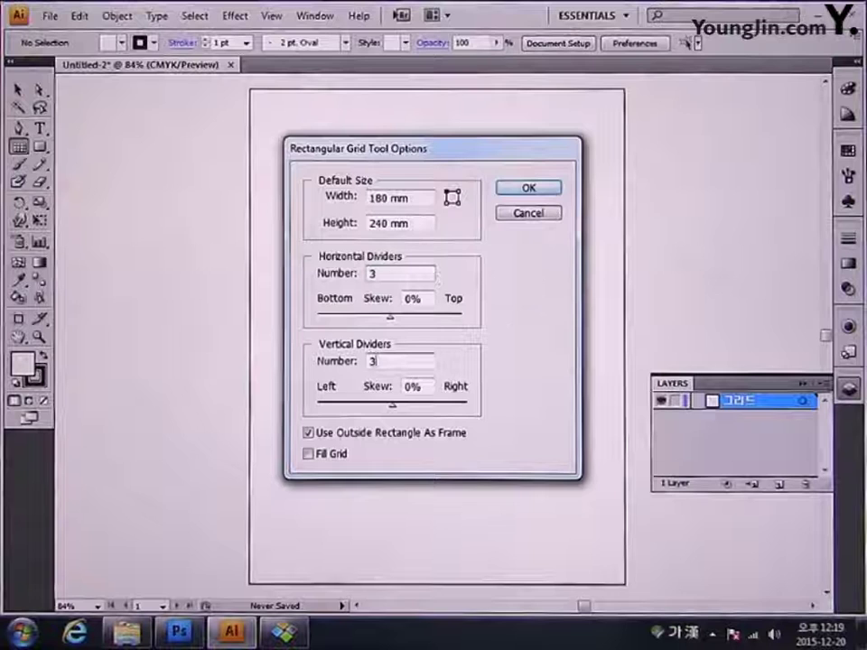
{"action": "left_click", "coordinate": [510, 189]}
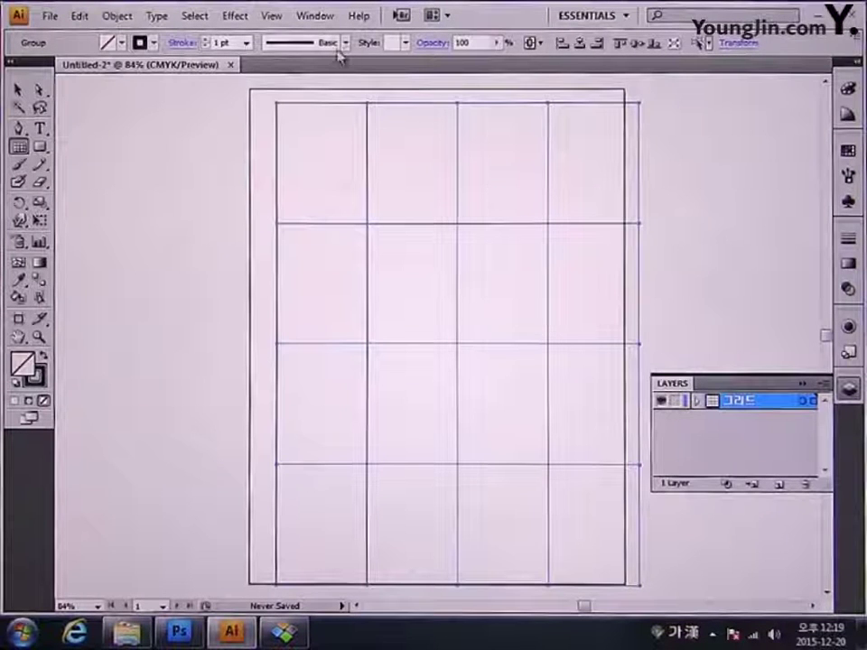
Center the grid horizontally and vertically on the artboard using Align to Artboard
{"action": "left_click", "coordinate": [315, 16]}
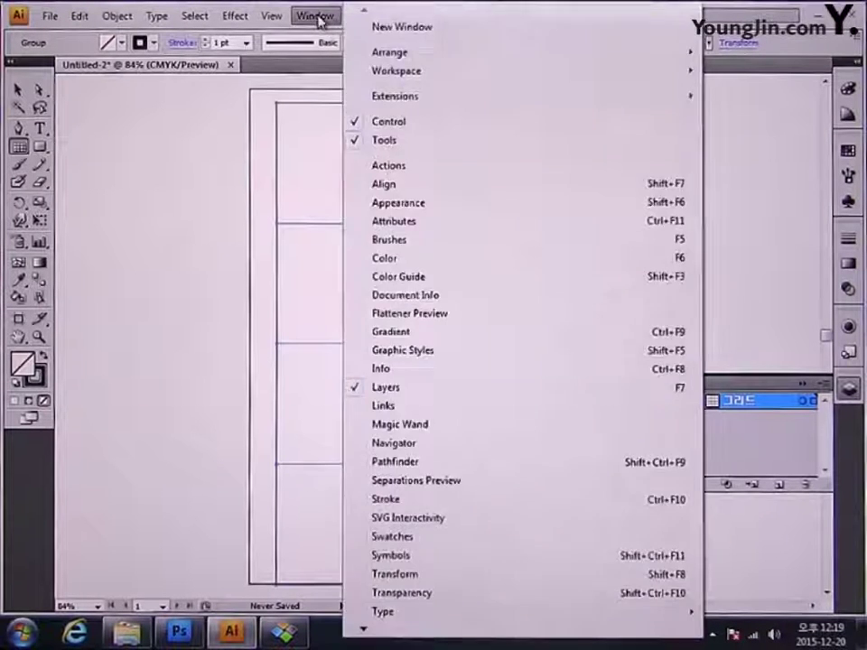
{"action": "left_click", "coordinate": [386, 185]}
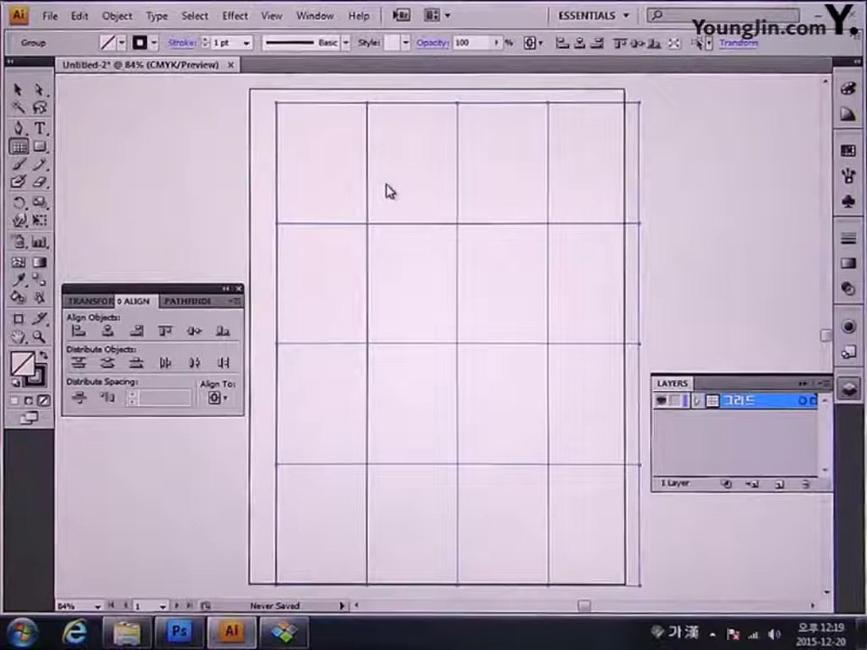
{"action": "left_click", "coordinate": [226, 399]}
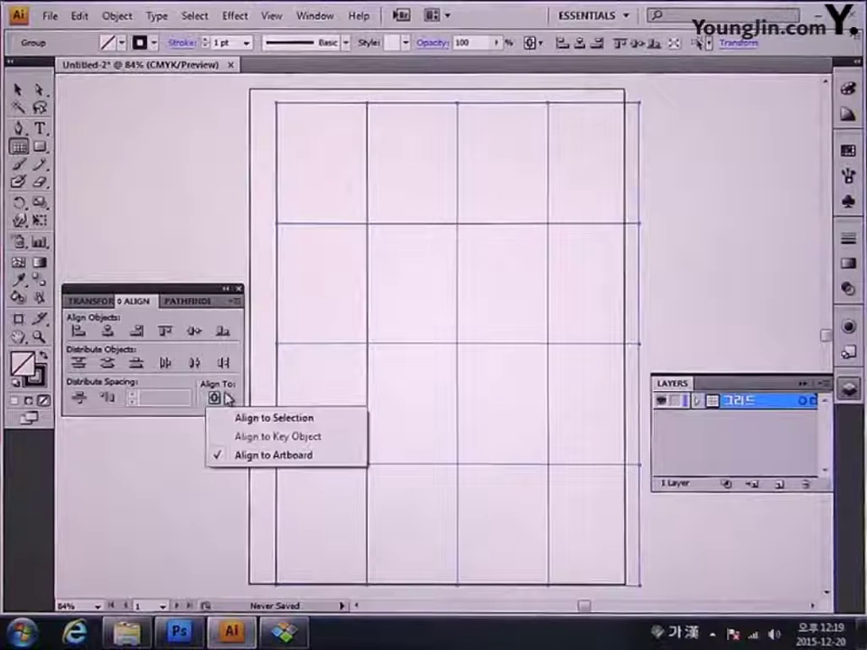
{"action": "left_click", "coordinate": [263, 464]}
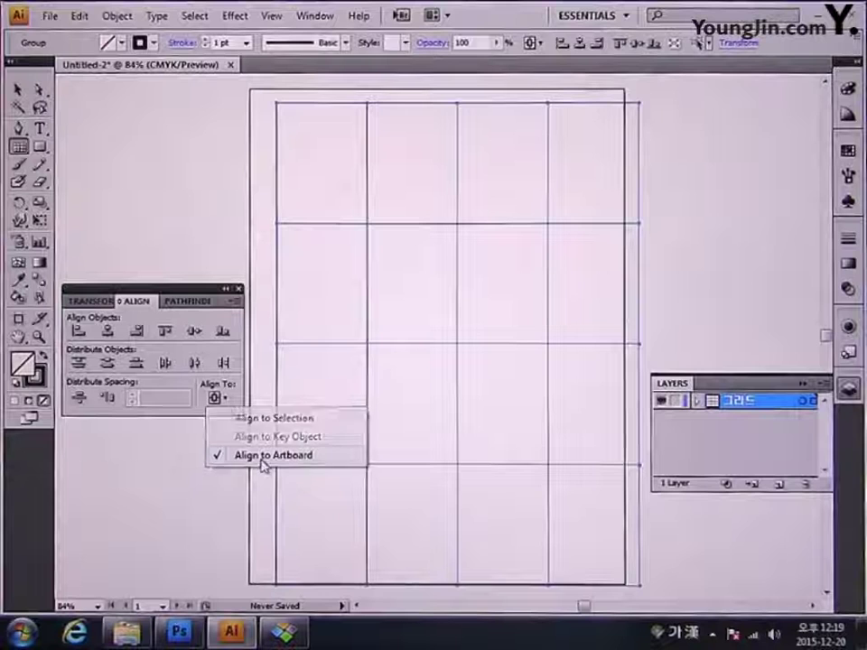
{"action": "left_click", "coordinate": [108, 332]}
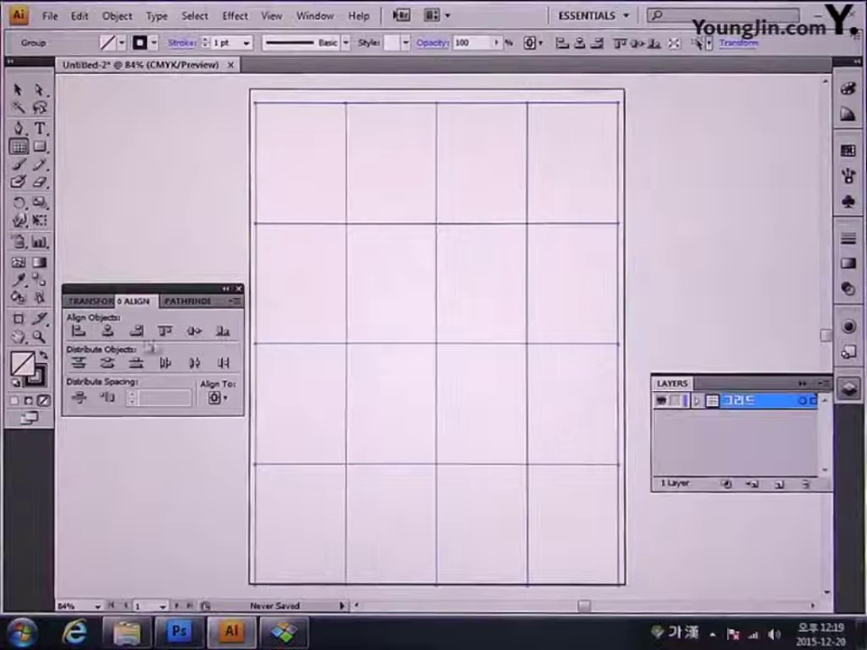
{"action": "left_click", "coordinate": [193, 333]}
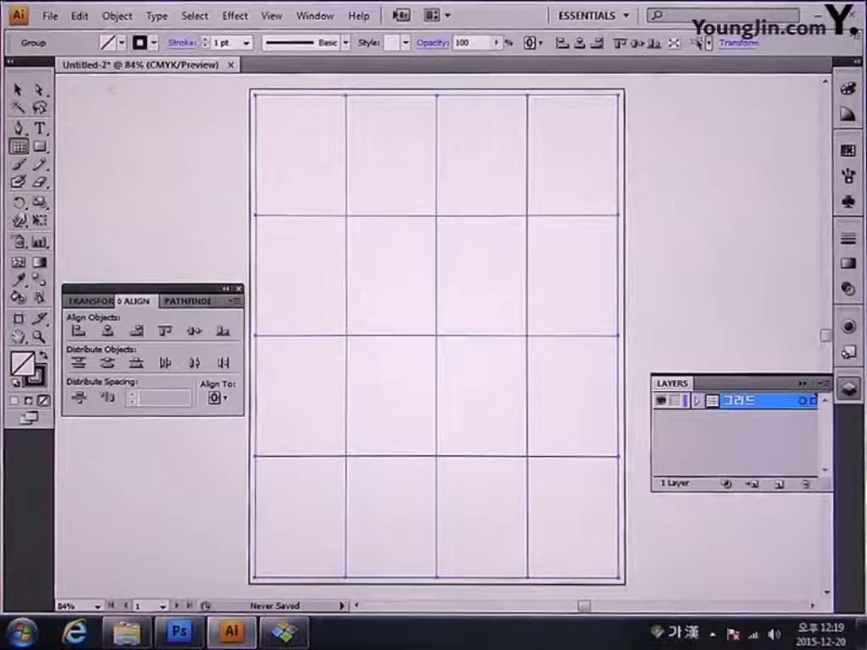
Lock the selected grid
{"action": "left_click", "coordinate": [117, 16]}
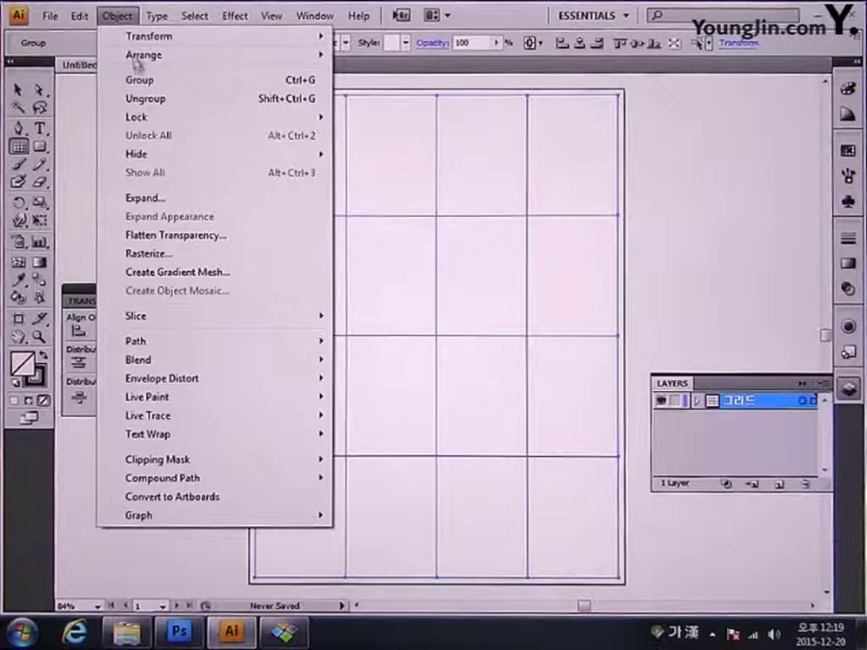
{"action": "mouse_move", "coordinate": [286, 120]}
{"action": "left_click", "coordinate": [391, 121]}
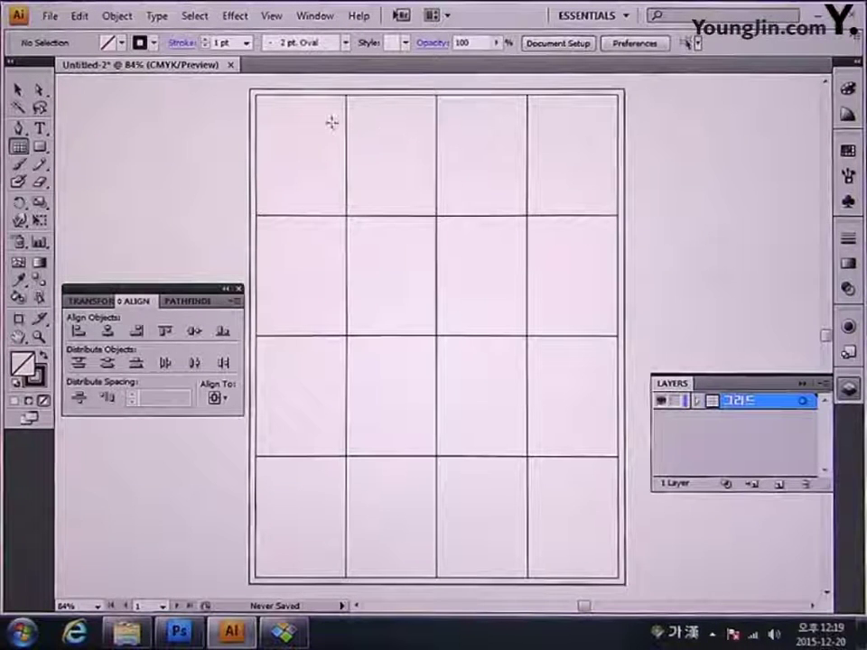
Draw seven parallel line segments sloping down to the right through the grid corners, so every cell has one diagonal
{"action": "left_click", "coordinate": [17, 146]}
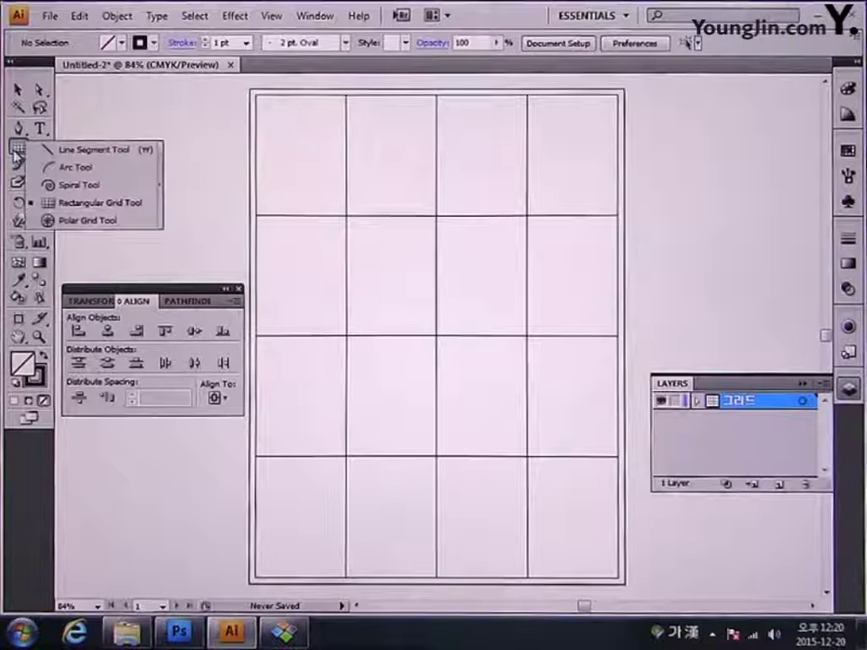
{"action": "left_click", "coordinate": [82, 150]}
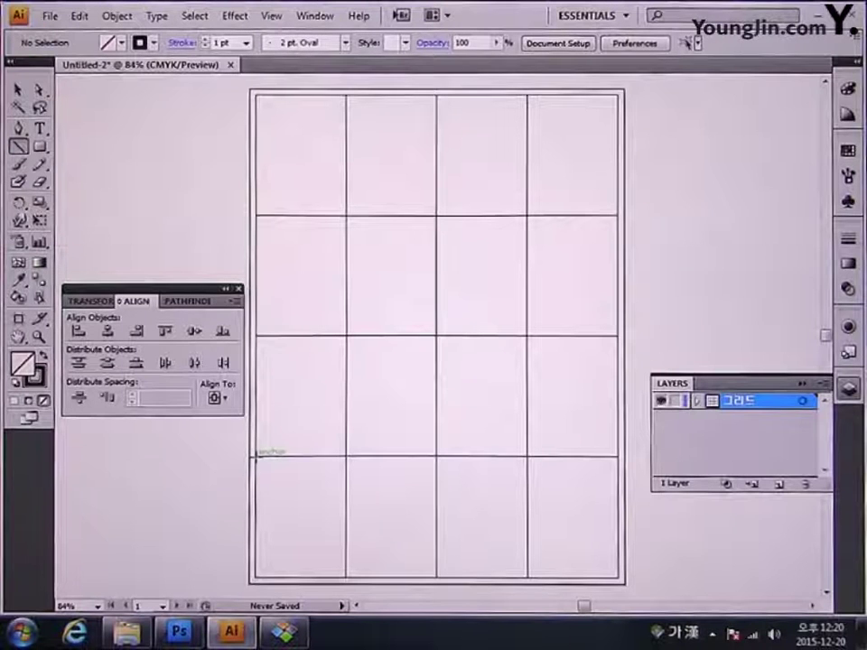
{"action": "left_click_drag", "start_coordinate": [257, 456], "coordinate": [346, 575]}
{"action": "mouse_move", "coordinate": [256, 336]}
{"action": "left_mouse_down"}
{"action": "mouse_move", "coordinate": [416, 518]}
{"action": "mouse_move", "coordinate": [436, 576]}
{"action": "left_mouse_up"}
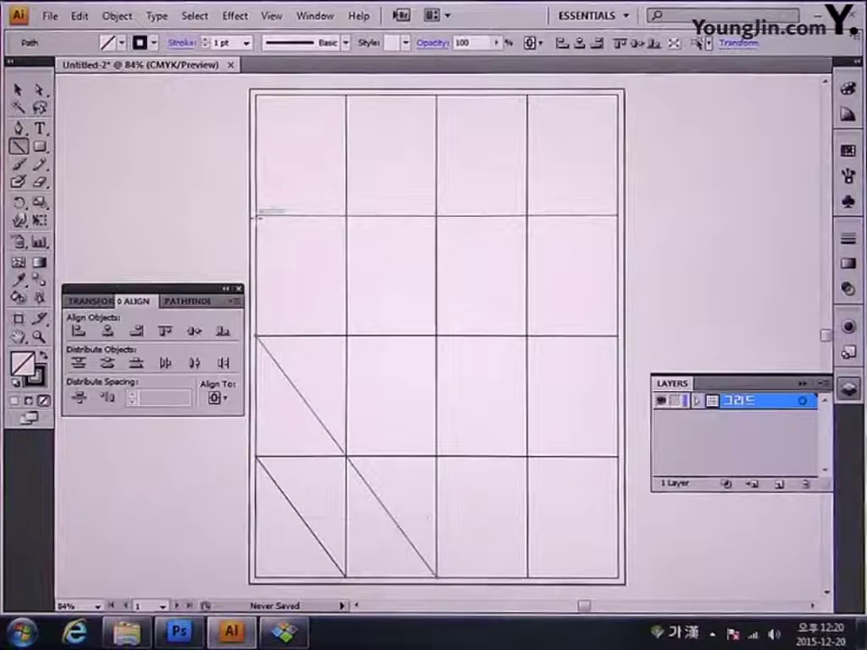
{"action": "left_click_drag", "start_coordinate": [257, 216], "coordinate": [527, 576]}
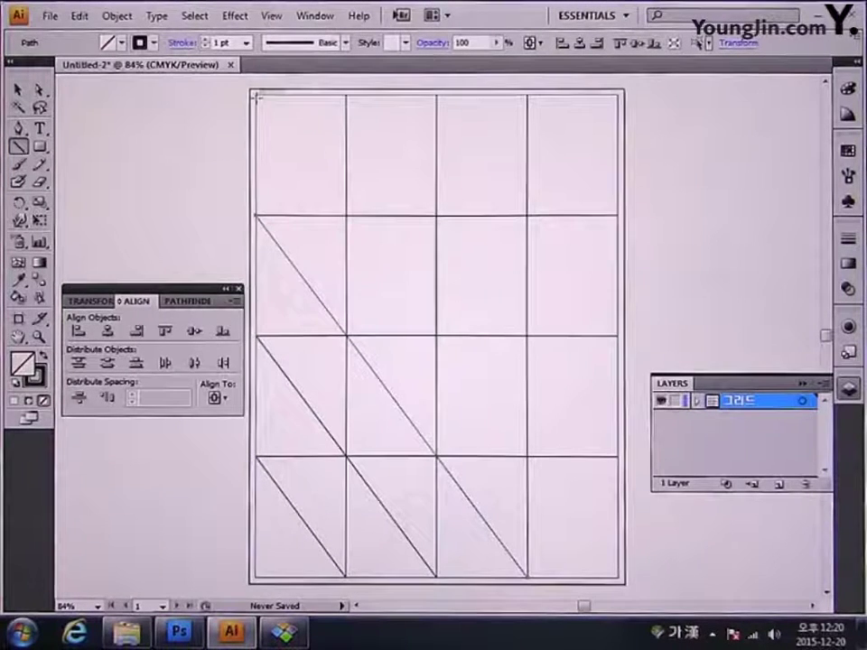
{"action": "left_click_drag", "start_coordinate": [256, 94], "coordinate": [618, 576]}
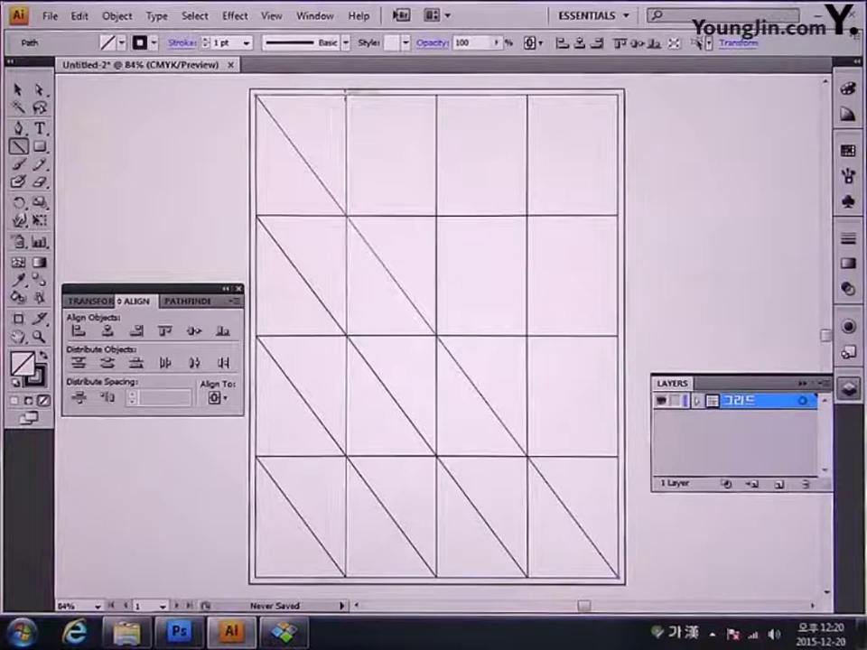
{"action": "mouse_move", "coordinate": [346, 94]}
{"action": "left_mouse_down"}
{"action": "mouse_move", "coordinate": [629, 459]}
{"action": "mouse_move", "coordinate": [618, 456]}
{"action": "left_mouse_up"}
{"action": "left_click_drag", "start_coordinate": [436, 94], "coordinate": [619, 336]}
{"action": "mouse_move", "coordinate": [530, 96]}
{"action": "left_mouse_down"}
{"action": "mouse_move", "coordinate": [598, 207]}
{"action": "mouse_move", "coordinate": [618, 215]}
{"action": "left_mouse_up"}
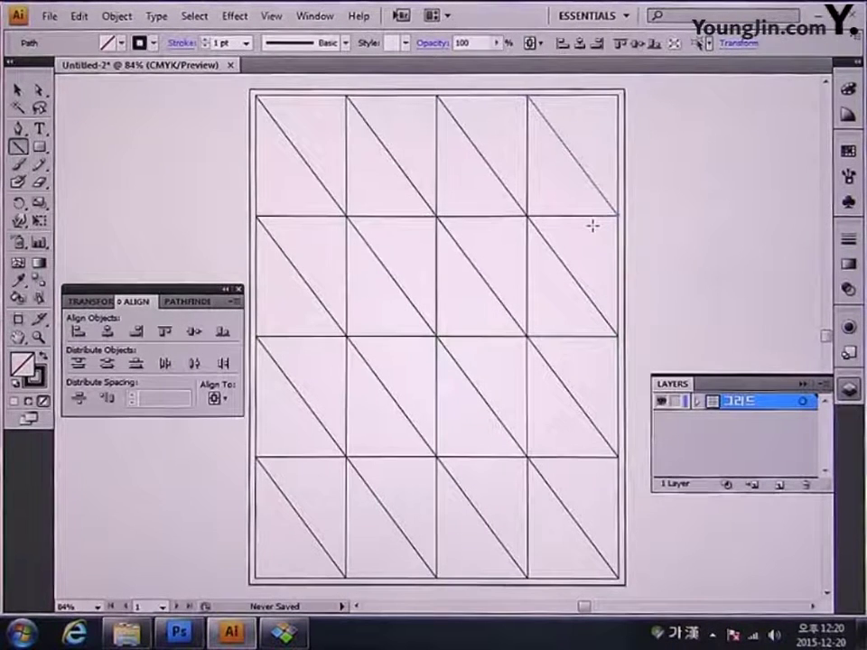
Reflect a copy of all the diagonals across the vertical axis so every grid cell gets crossed diagonals
{"action": "left_click", "coordinate": [592, 227], "text": "ctrl"}
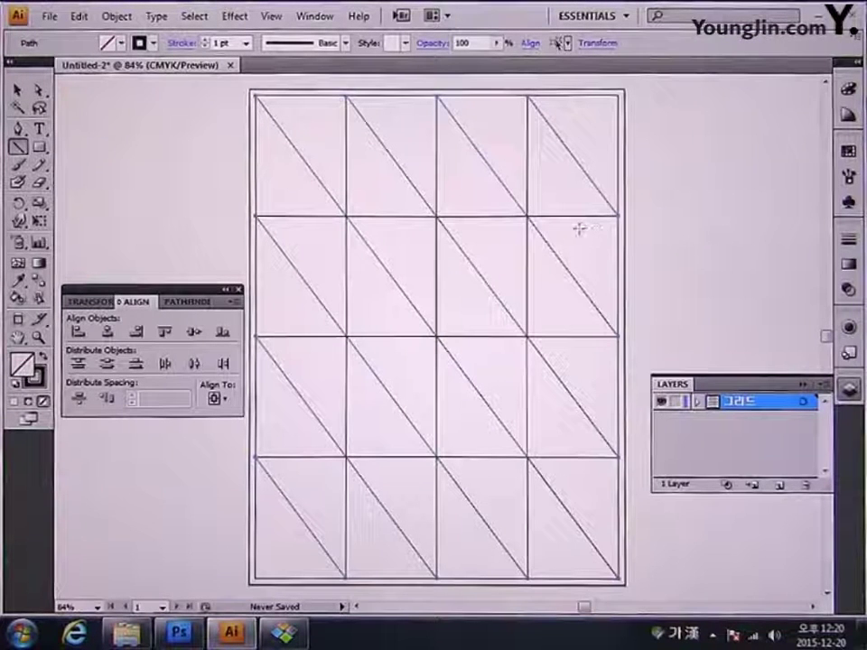
{"action": "left_click_drag", "start_coordinate": [18, 203], "coordinate": [78, 225]}
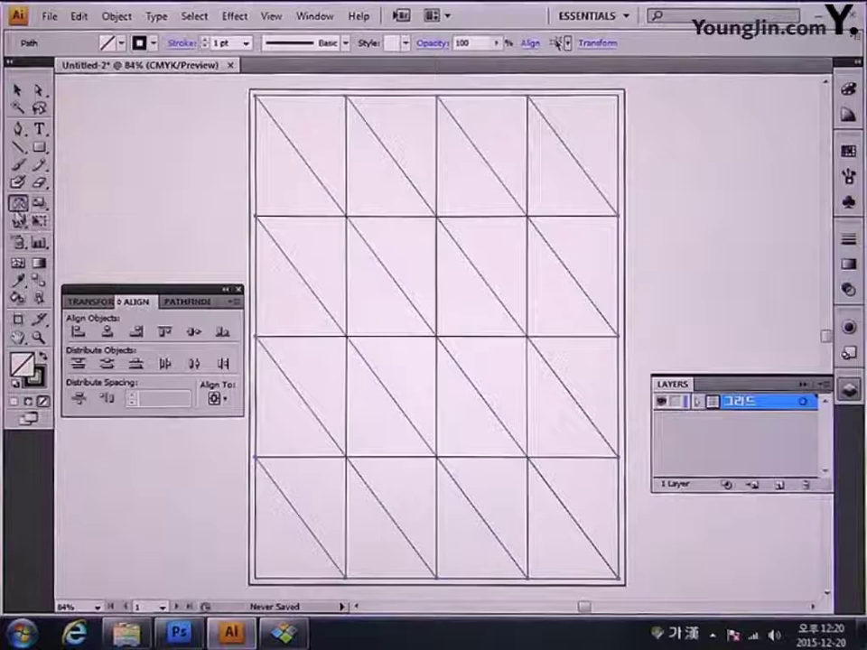
{"action": "double_click", "coordinate": [19, 202]}
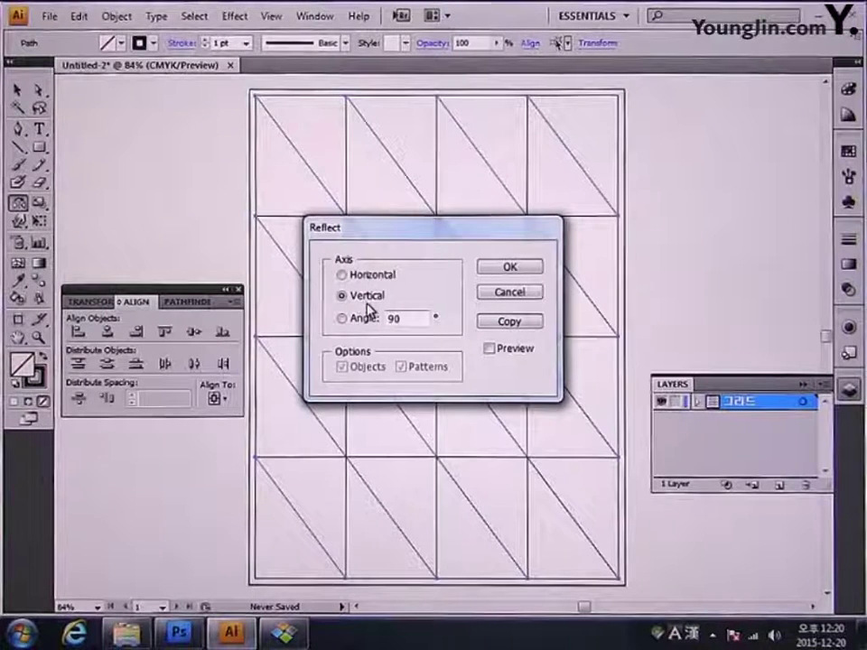
{"action": "left_click", "coordinate": [509, 323]}
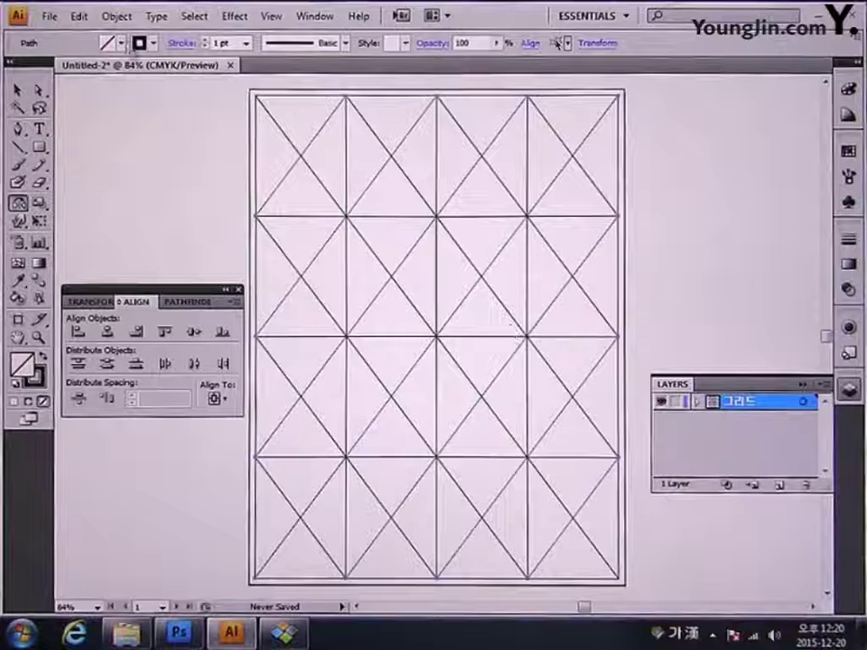
Unlock the grid, then group it with all diagonals under a red FF0000 stroke
{"action": "left_click", "coordinate": [117, 16]}
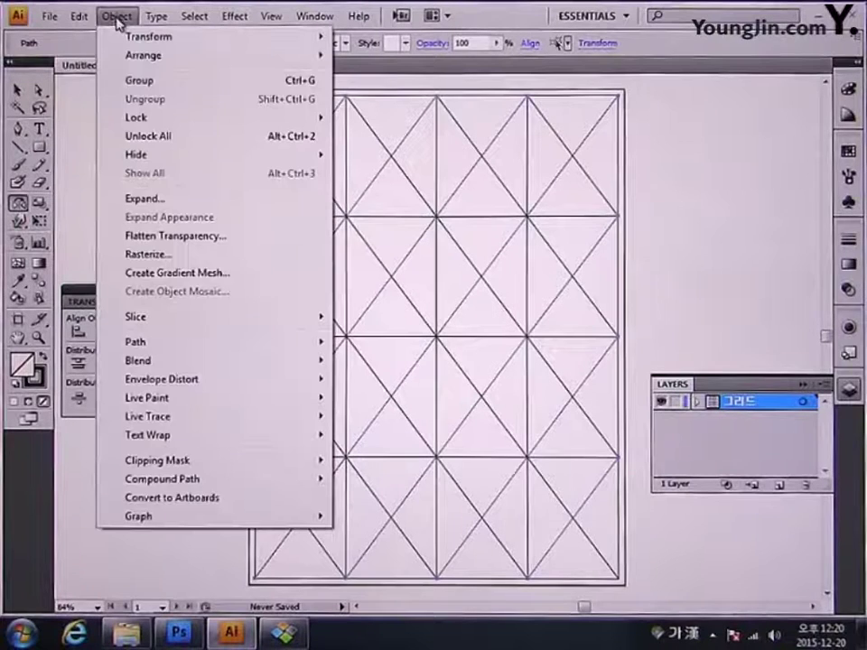
{"action": "left_click", "coordinate": [149, 136]}
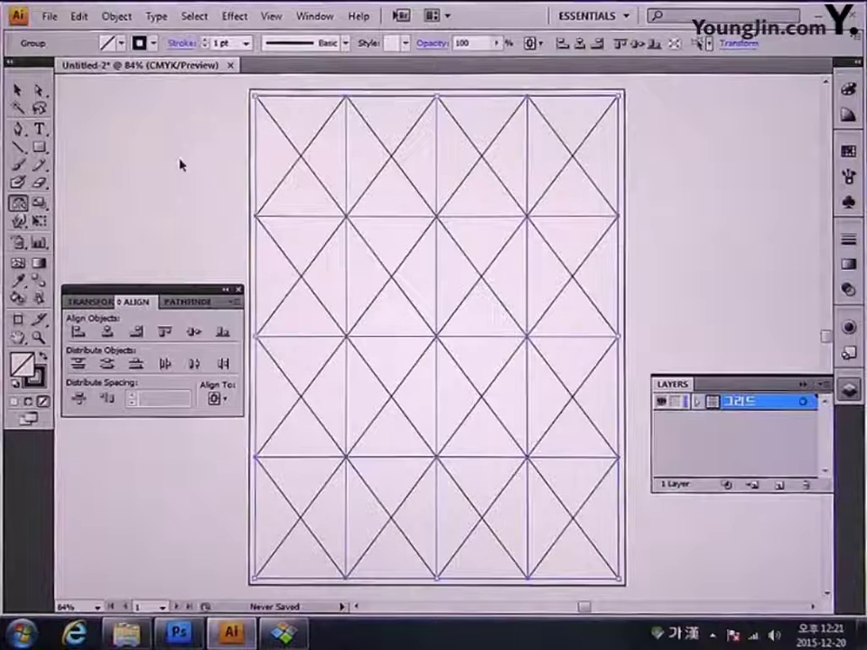
{"action": "key", "text": "ctrl+a"}
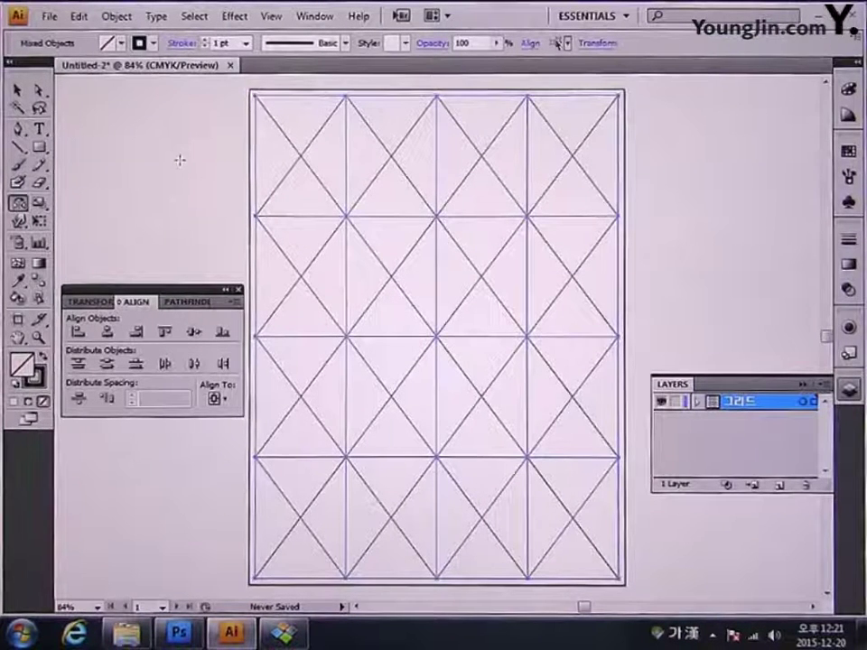
{"action": "double_click", "coordinate": [36, 377]}
{"action": "mouse_move", "coordinate": [348, 338]}
{"action": "left_mouse_down"}
{"action": "mouse_move", "coordinate": [424, 215]}
{"action": "mouse_move", "coordinate": [459, 197]}
{"action": "mouse_move", "coordinate": [473, 209]}
{"action": "left_mouse_up"}
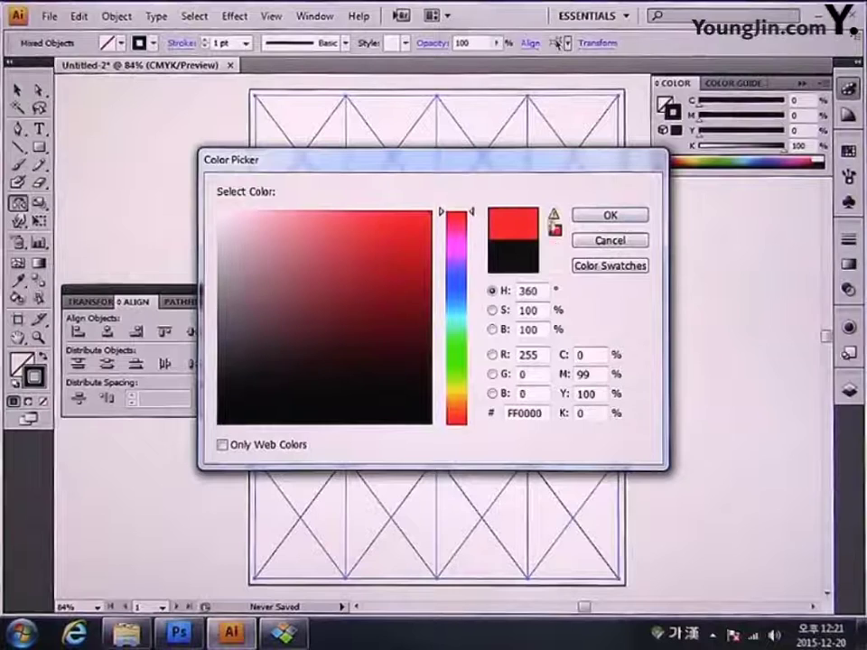
{"action": "left_click", "coordinate": [588, 220]}
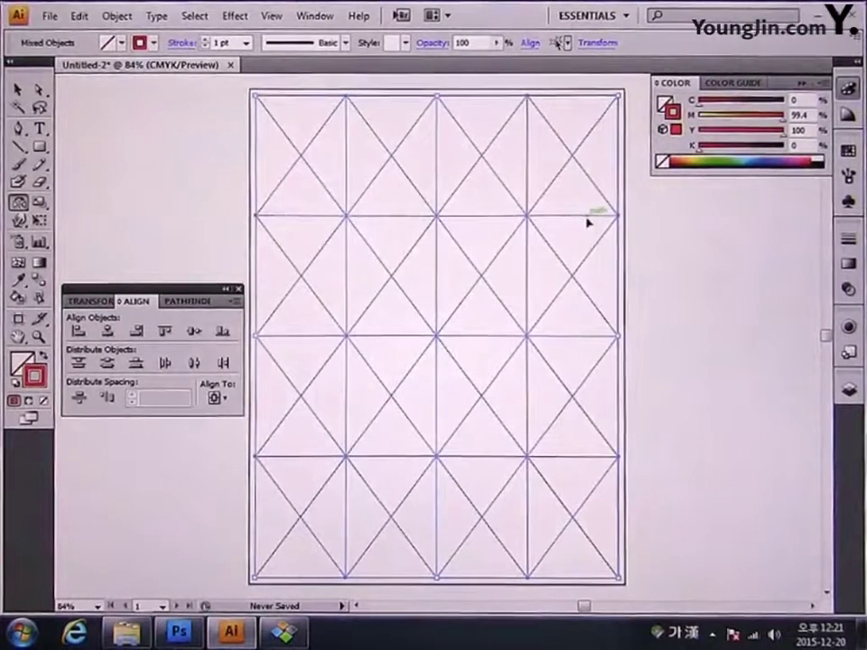
{"action": "key", "text": "ctrl+g"}
{"action": "key", "text": "ctrl+h"}
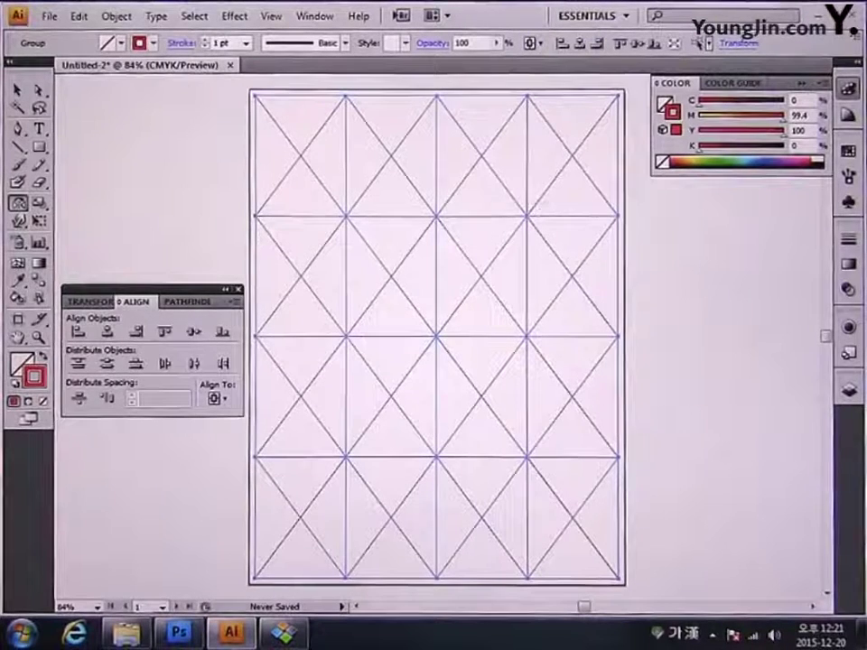
Save the document as Adobe Illustrator file 일러스트작업.ai in the 작업 folder, replacing the existing file
{"action": "left_click", "coordinate": [50, 17]}
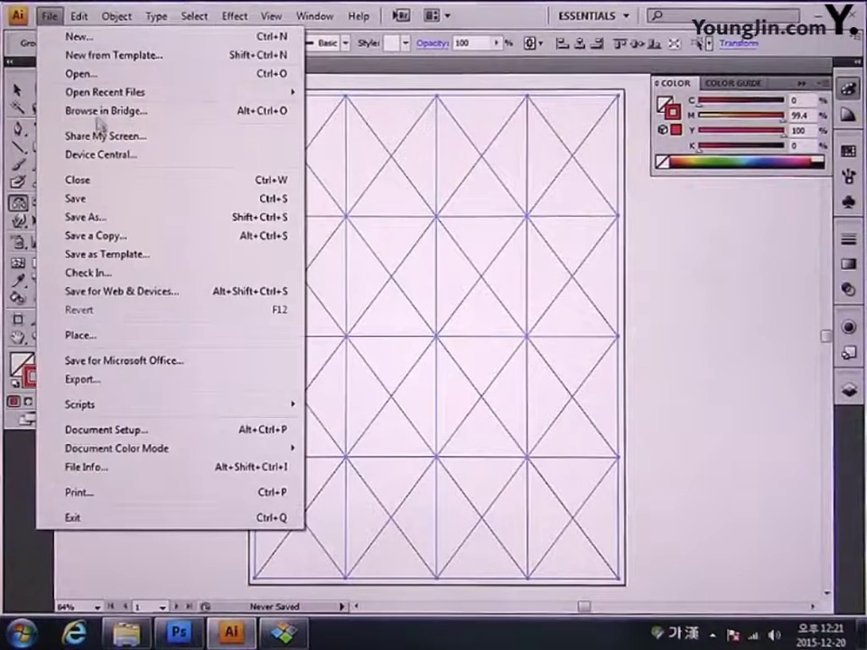
{"action": "left_click", "coordinate": [110, 199]}
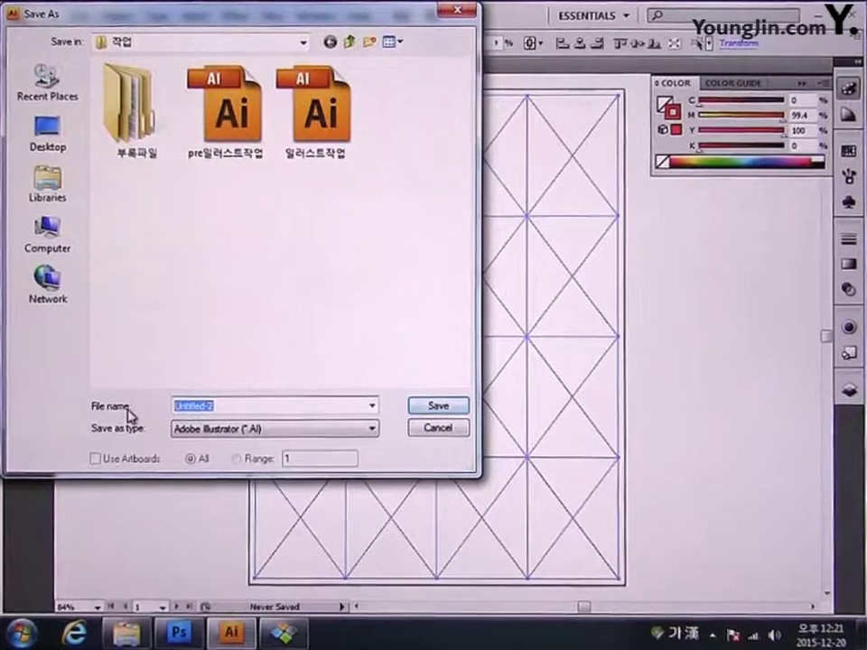
{"action": "type", "text": "일러"}
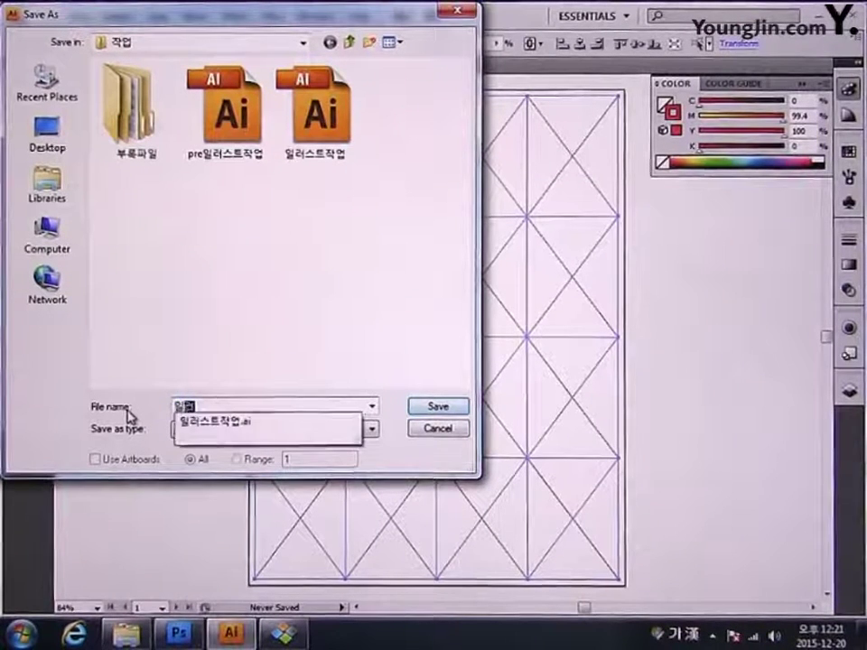
{"action": "type", "text": "스트작업"}
{"action": "left_click", "coordinate": [129, 414]}
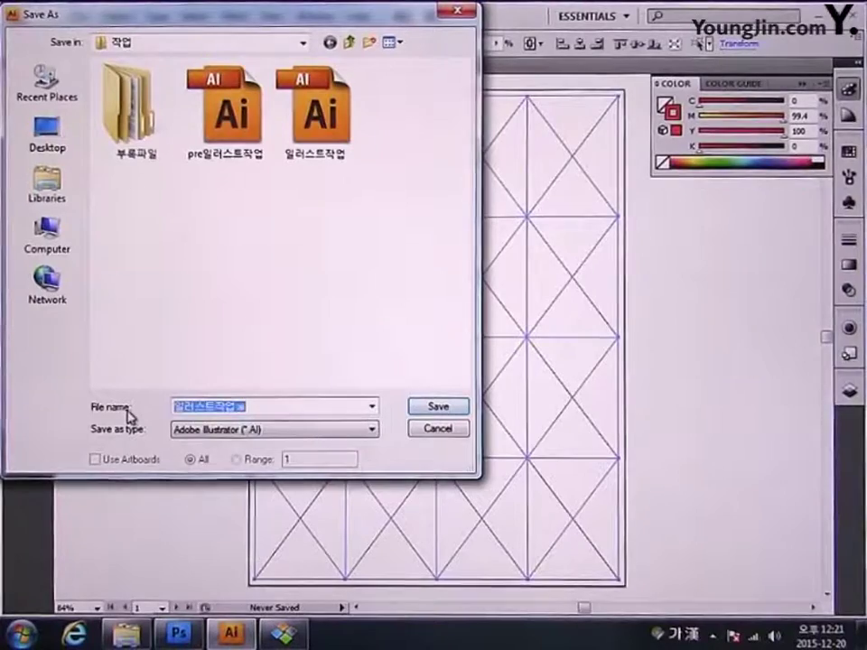
{"action": "key", "text": "Return"}
{"action": "key", "text": "Return"}
{"action": "key", "text": "Return"}
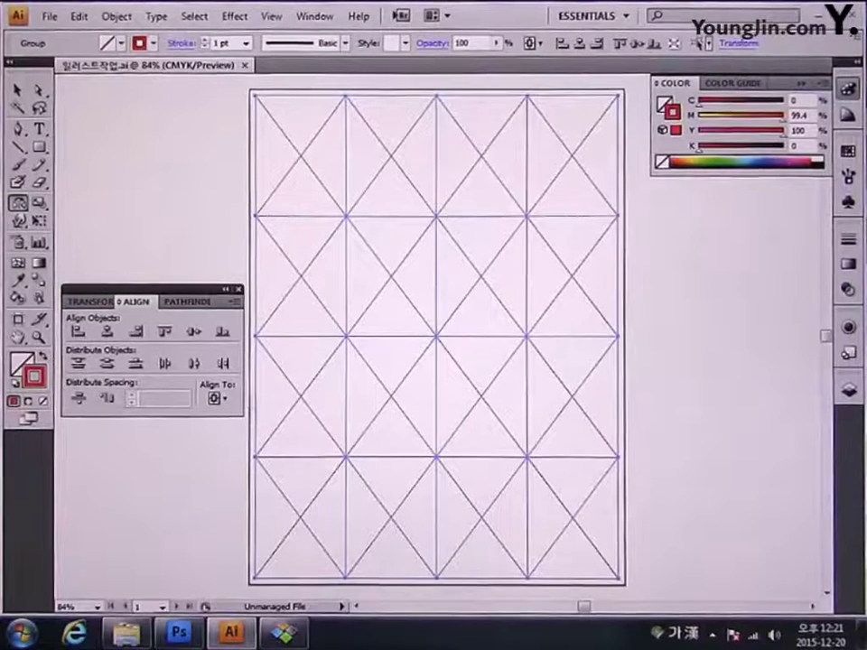
Lock the 그리드 layer
{"action": "left_click", "coordinate": [848, 91]}
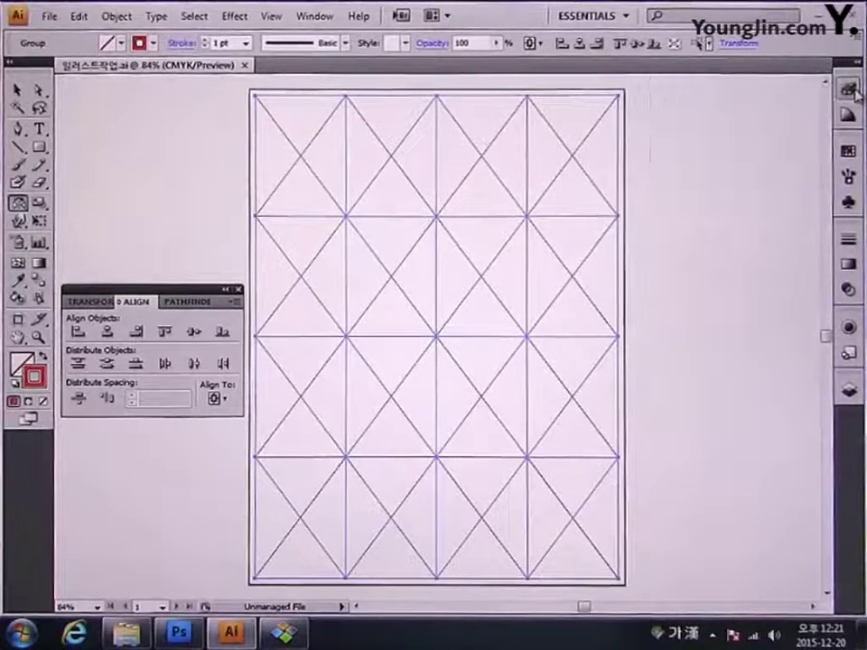
{"action": "left_click", "coordinate": [849, 390]}
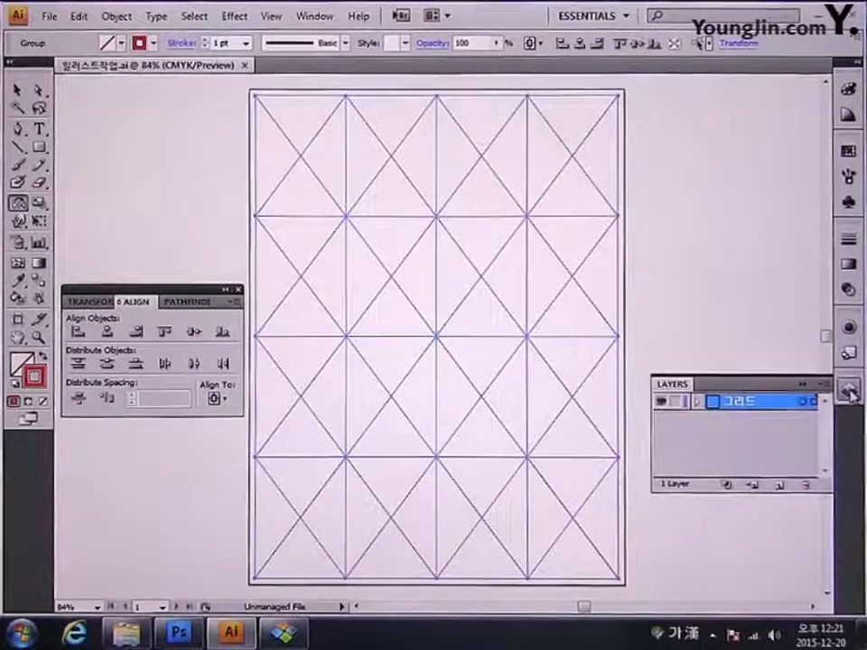
{"action": "left_click", "coordinate": [676, 403]}
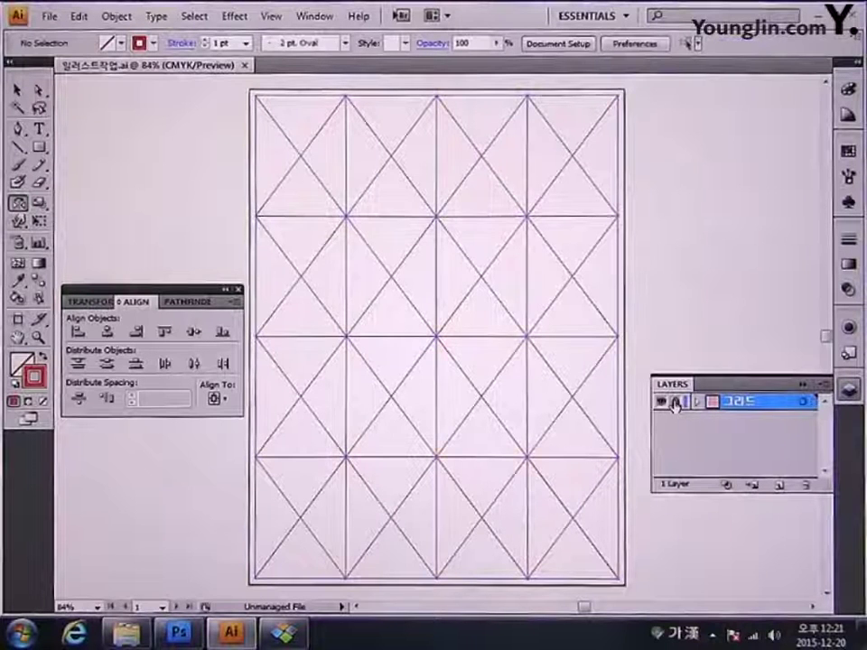
Create a new layer below the 그리드 layer and name it 도형
{"action": "left_click", "coordinate": [780, 487]}
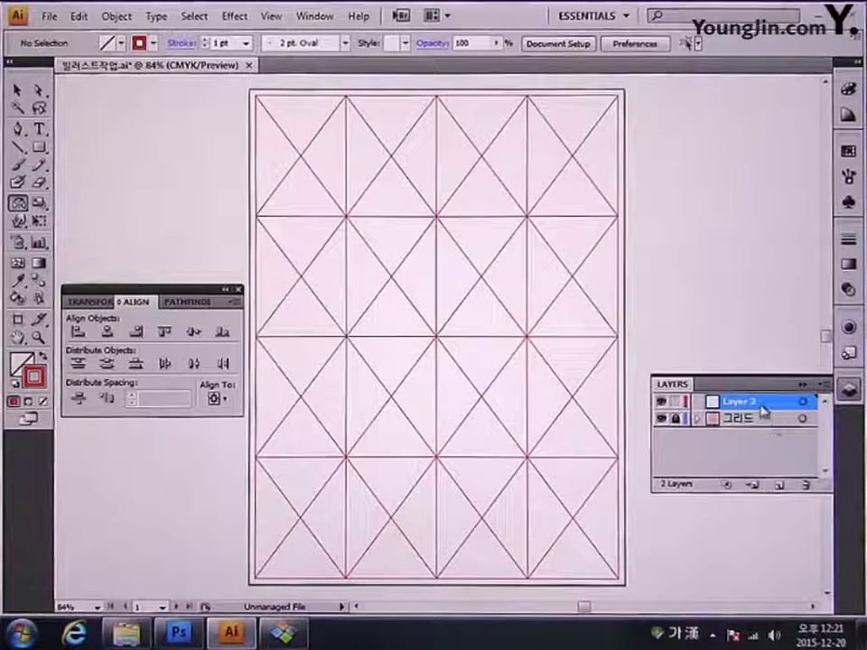
{"action": "left_click_drag", "start_coordinate": [762, 412], "coordinate": [766, 445]}
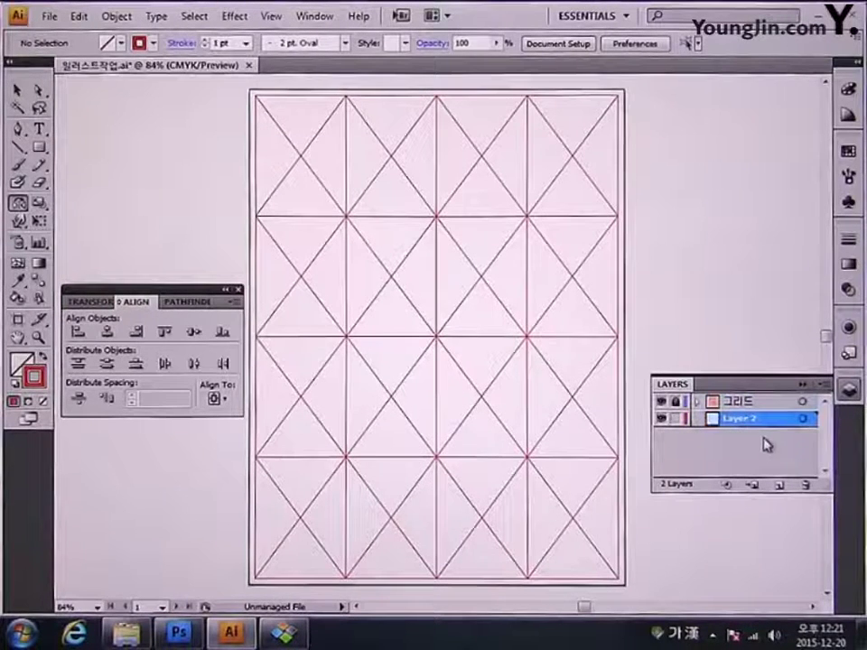
{"action": "double_click", "coordinate": [742, 421]}
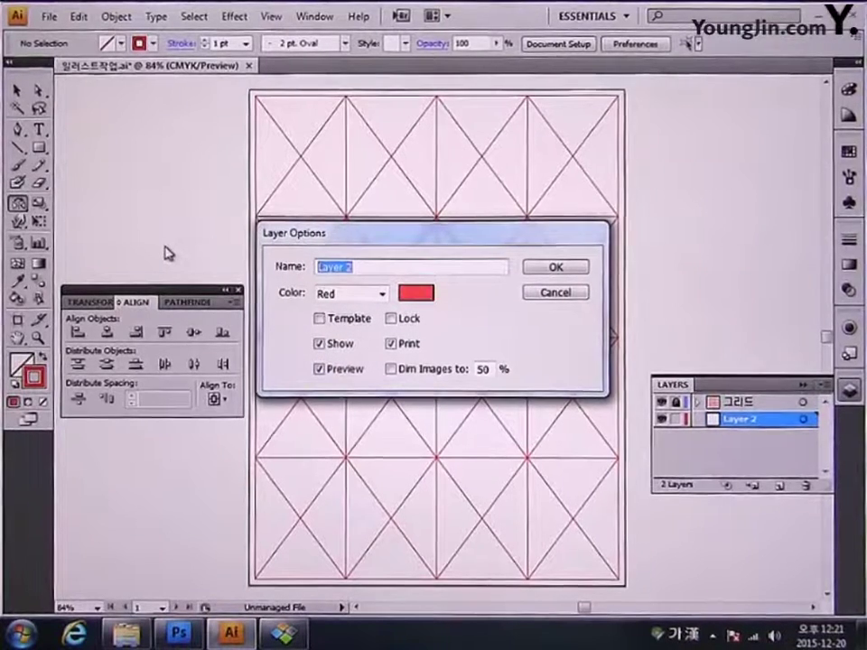
{"action": "type", "text": "ㄷ형"}
{"action": "key", "text": "Return"}
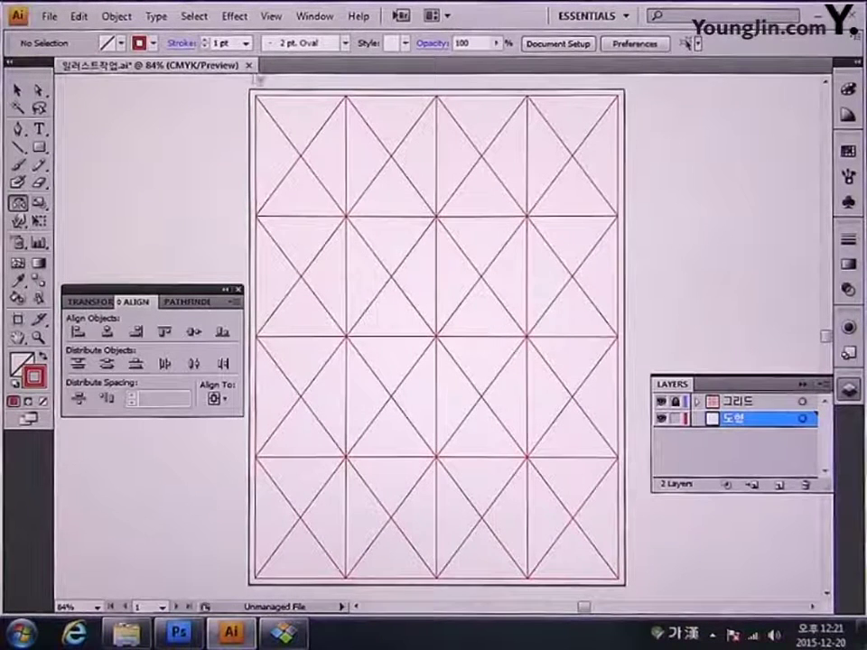
Show the rulers and place a vertical guide at about 373 mm, crossed by a horizontal guide at the artboard's mid-height
{"action": "left_click", "coordinate": [271, 17]}
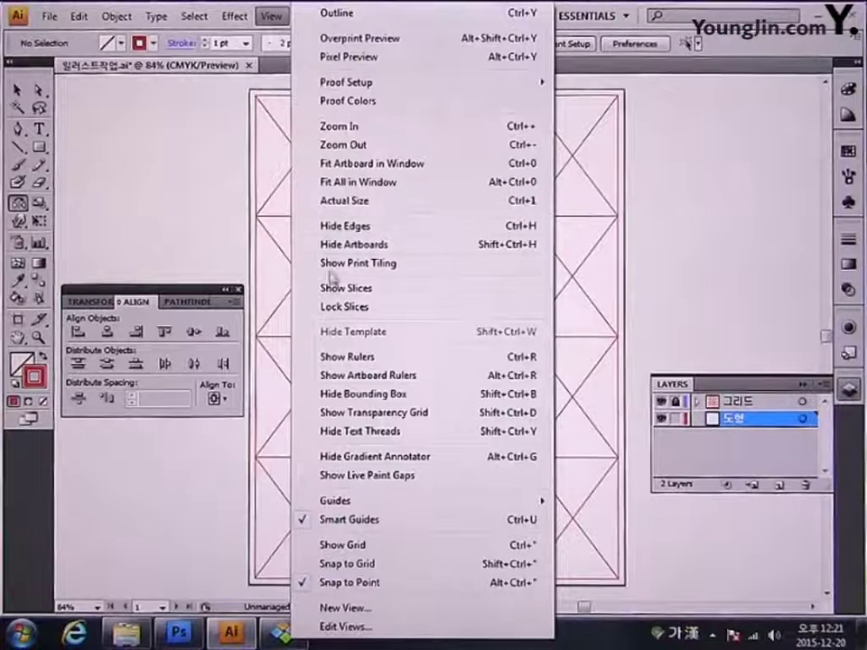
{"action": "left_click", "coordinate": [343, 358]}
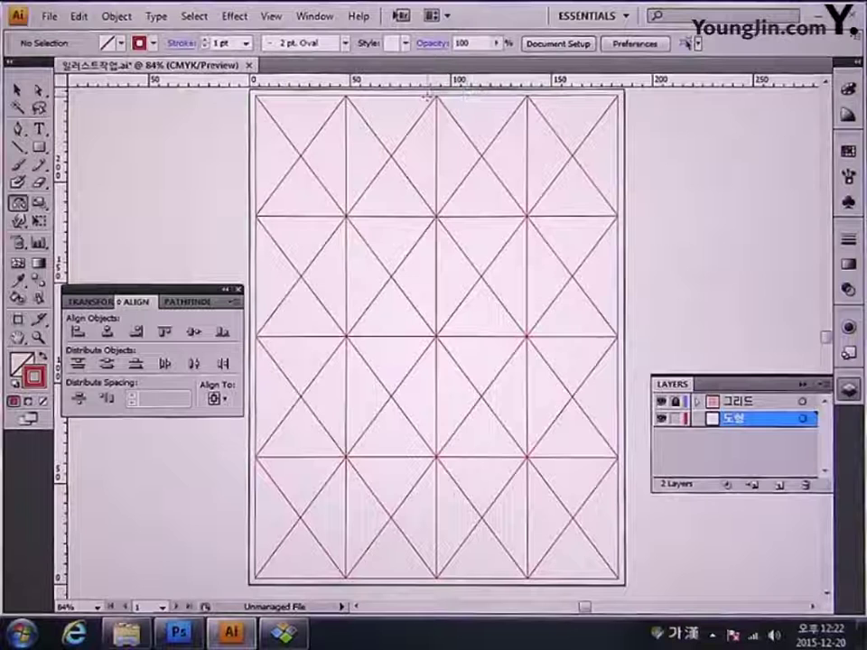
{"action": "scroll", "coordinate": [567, 184], "scroll_direction": "right", "scroll_amount": 5}
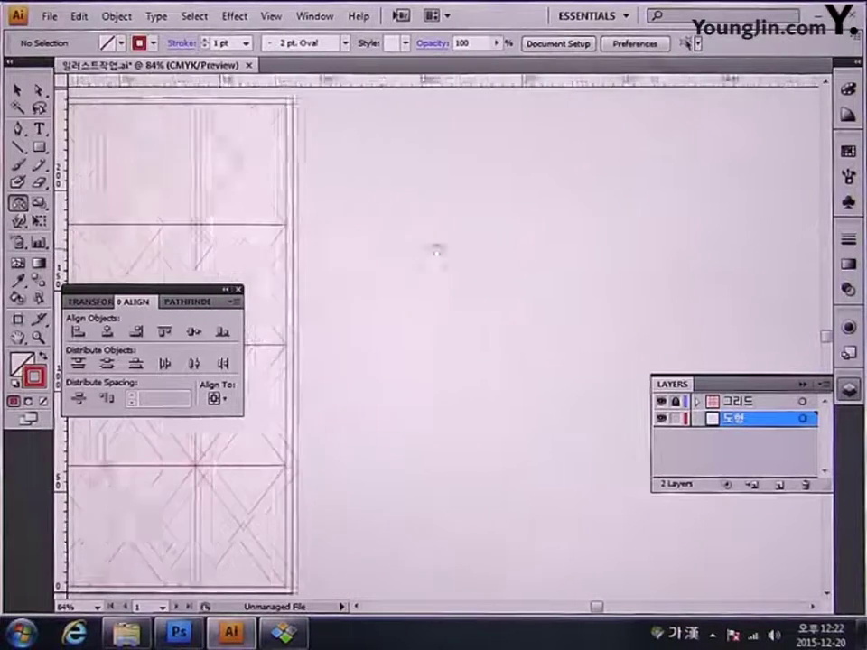
{"action": "left_click_drag", "start_coordinate": [437, 251], "coordinate": [271, 243]}
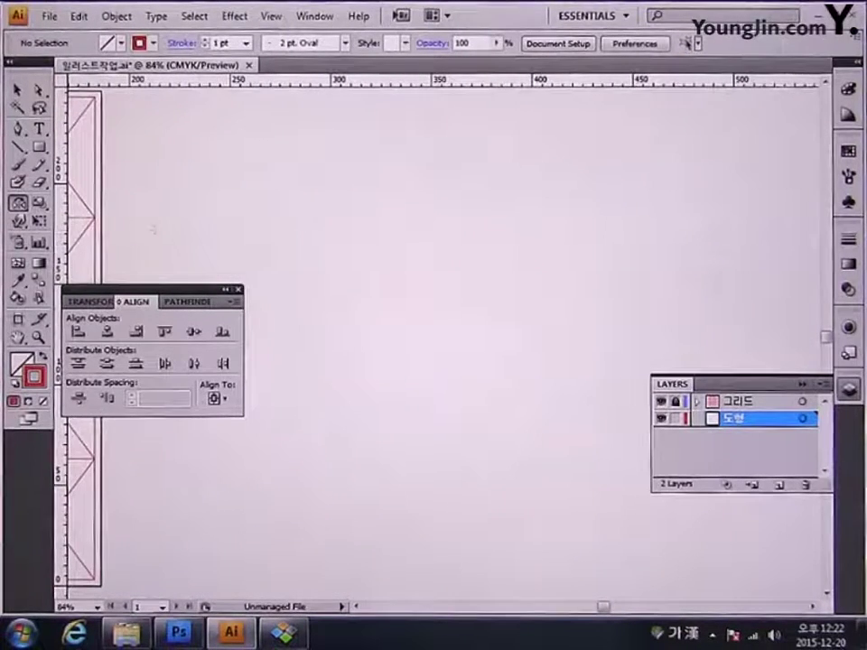
{"action": "left_click_drag", "start_coordinate": [58, 228], "coordinate": [478, 228]}
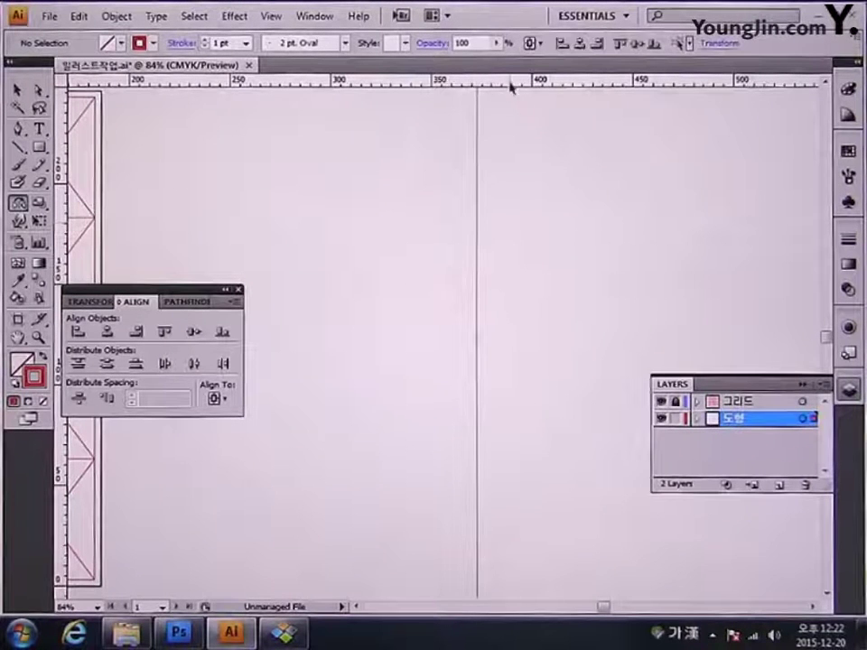
{"action": "left_click_drag", "start_coordinate": [510, 85], "coordinate": [480, 339]}
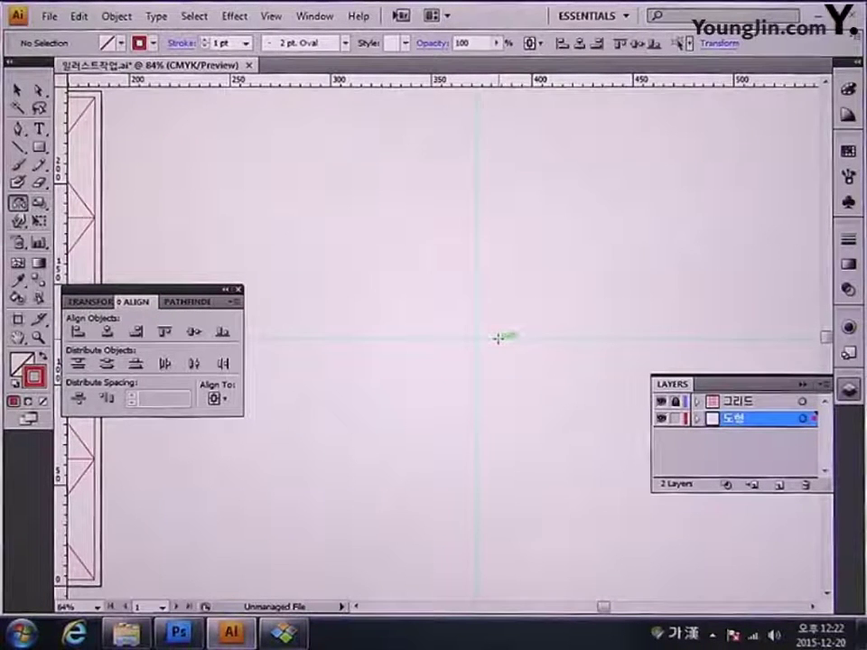
Draw a circle about 102 mm in diameter with the Ellipse tool, centered on the intersection of the guides
{"action": "left_click", "coordinate": [39, 146]}
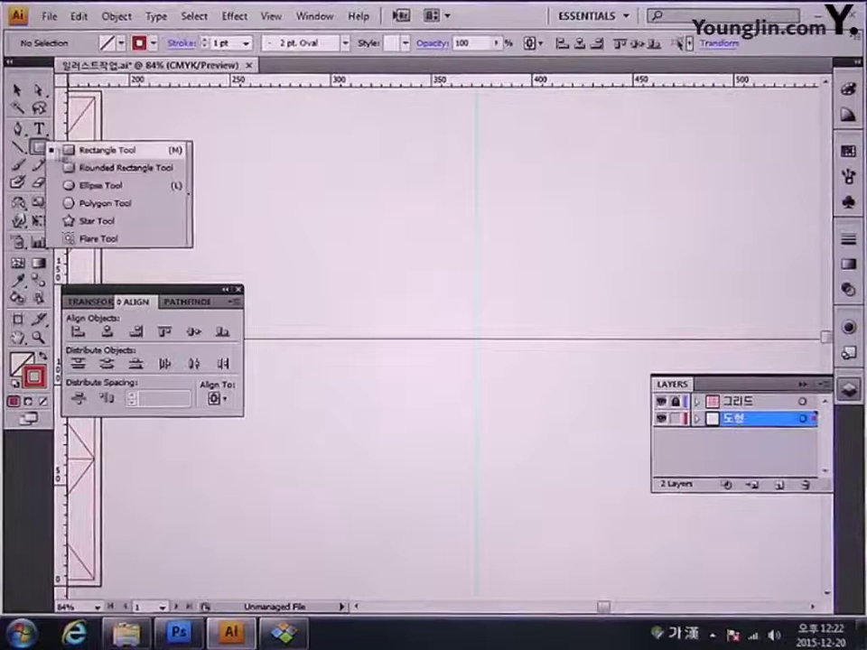
{"action": "left_click", "coordinate": [109, 187]}
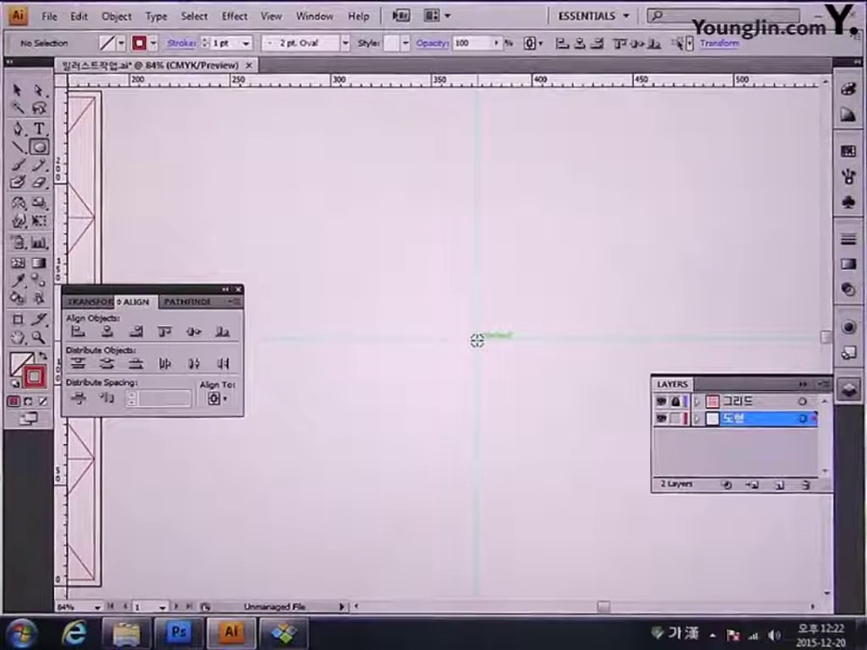
{"action": "left_click_drag", "start_coordinate": [476, 340], "coordinate": [580, 254]}
{"action": "left_click_drag", "start_coordinate": [640, 256], "coordinate": [608, 256]}
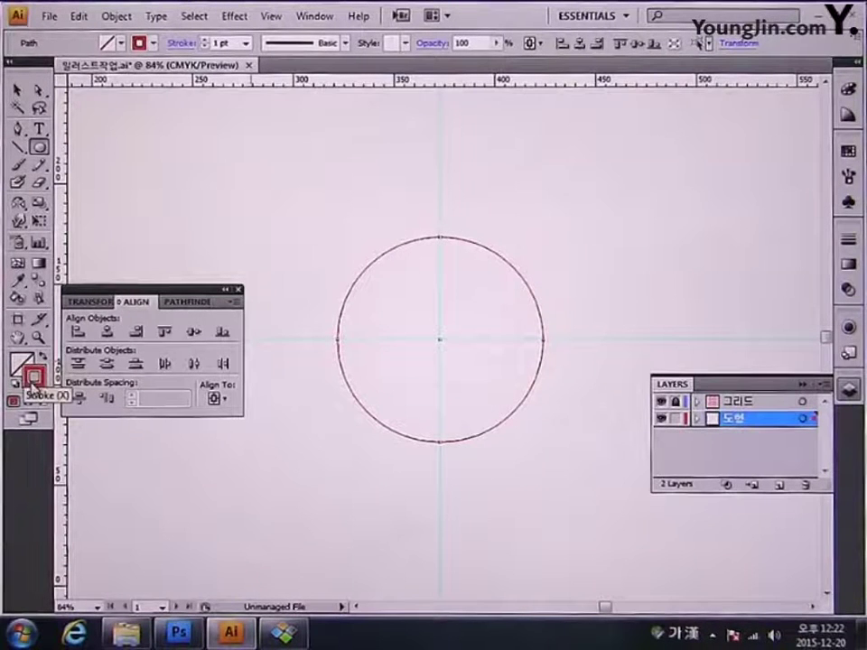
Set the circle's stroke to a golden orange of about C 10.66, M 30.3, Y 94.72, K 0
{"action": "double_click", "coordinate": [33, 380]}
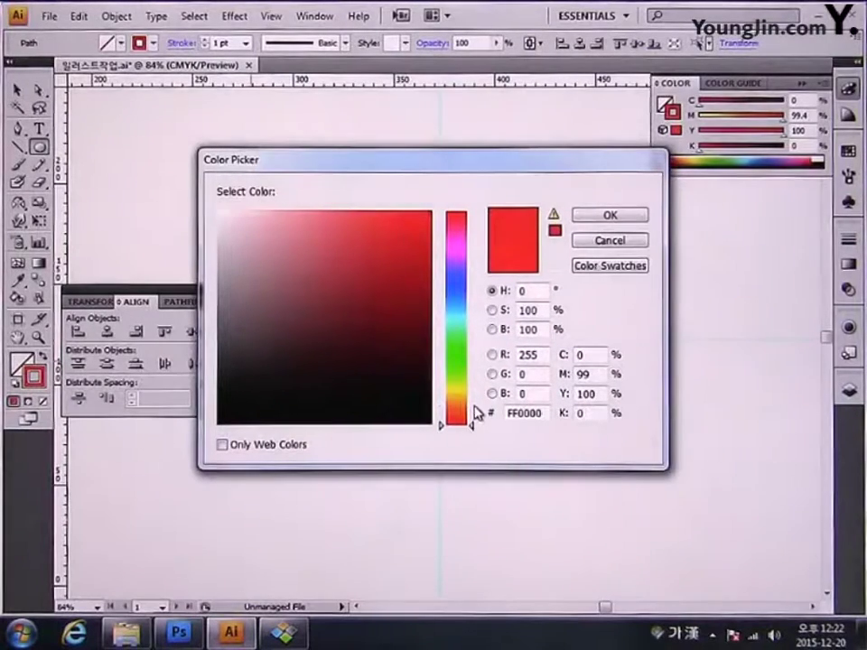
{"action": "left_click_drag", "start_coordinate": [475, 413], "coordinate": [476, 399]}
{"action": "left_click_drag", "start_coordinate": [400, 245], "coordinate": [388, 231]}
{"action": "left_click", "coordinate": [588, 217]}
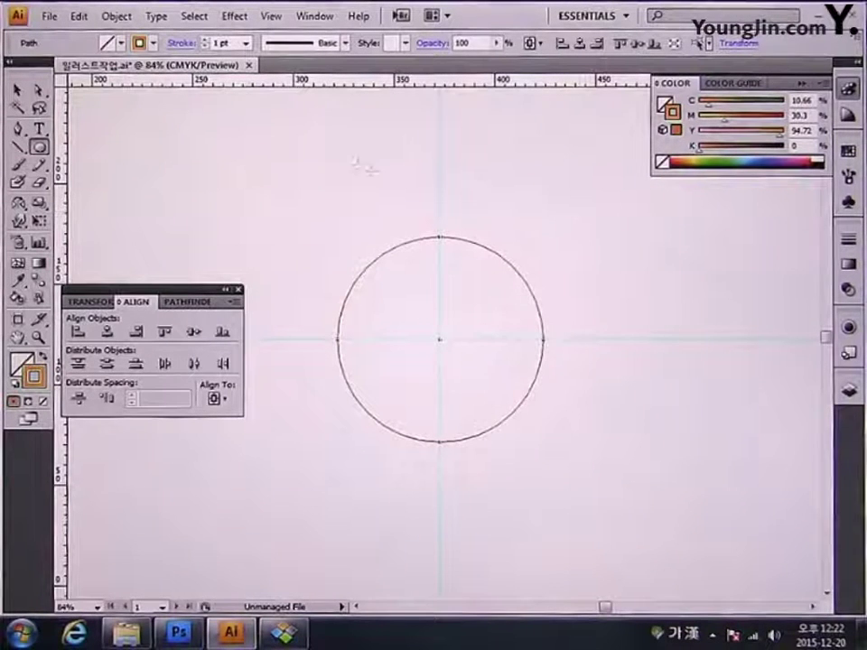
Increase the circle's stroke weight to 15 pt
{"action": "left_click", "coordinate": [206, 41]}
{"action": "left_click", "coordinate": [206, 41]}
{"action": "left_click", "coordinate": [206, 40]}
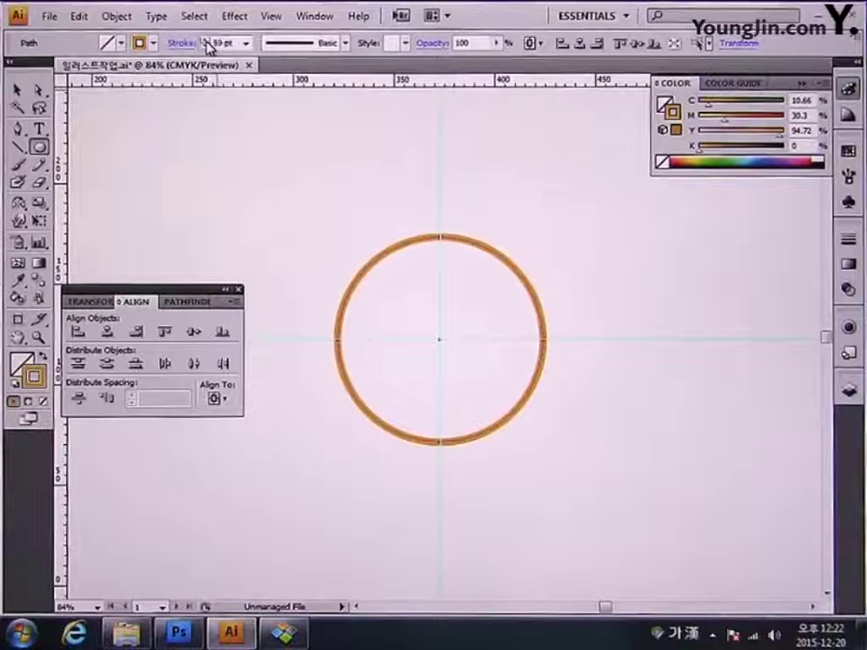
{"action": "left_click", "coordinate": [206, 41]}
{"action": "left_click", "coordinate": [206, 40]}
{"action": "left_click", "coordinate": [205, 41]}
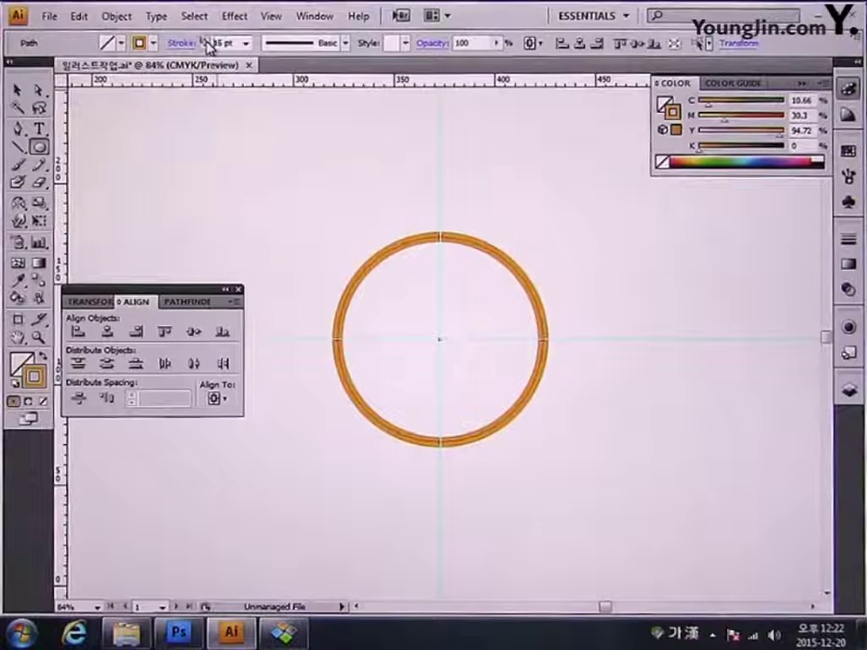
Set the circle's stroke weight to 16 pt
{"action": "left_click", "coordinate": [206, 41]}
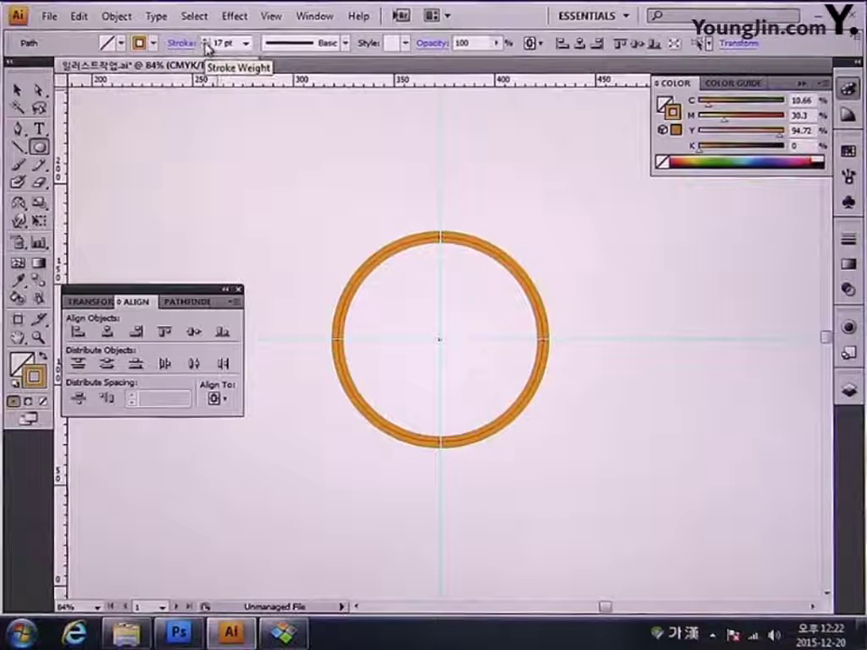
{"action": "left_click", "coordinate": [206, 41]}
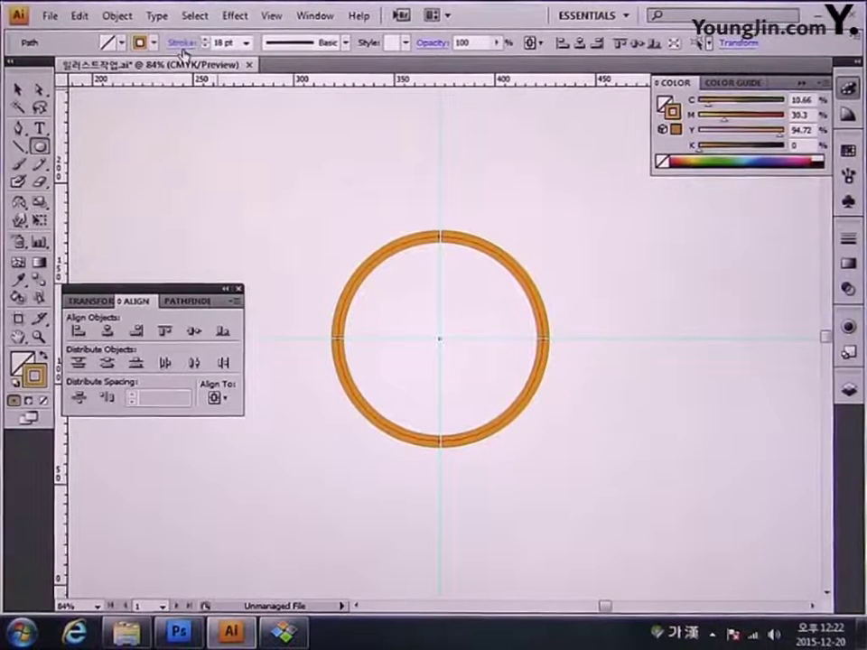
{"action": "left_click", "coordinate": [207, 46]}
{"action": "left_click", "coordinate": [207, 46]}
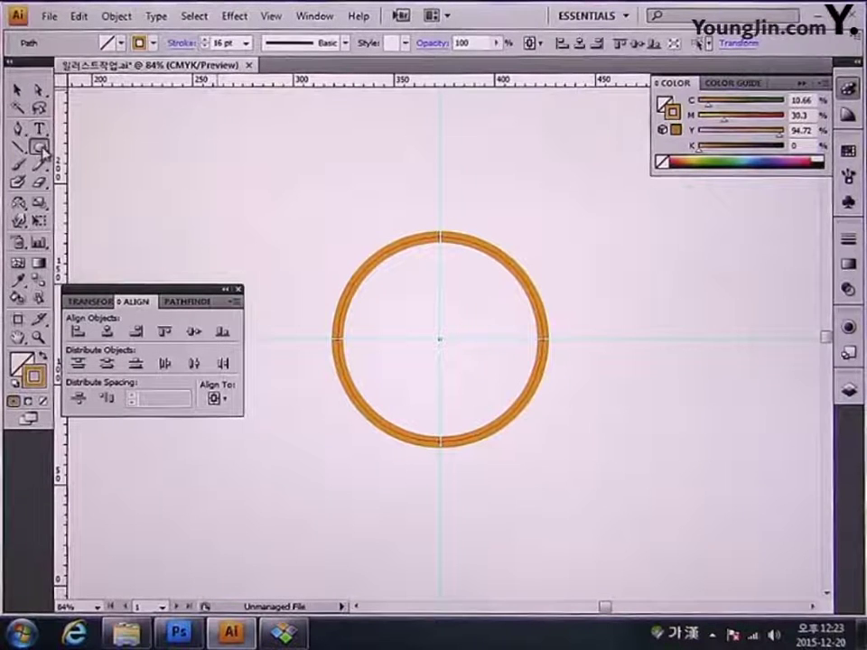
Draw a triangle about 12 mm wide with the Star tool, centered on the vertical guide just above the ring
{"action": "left_click_drag", "start_coordinate": [43, 152], "coordinate": [101, 222]}
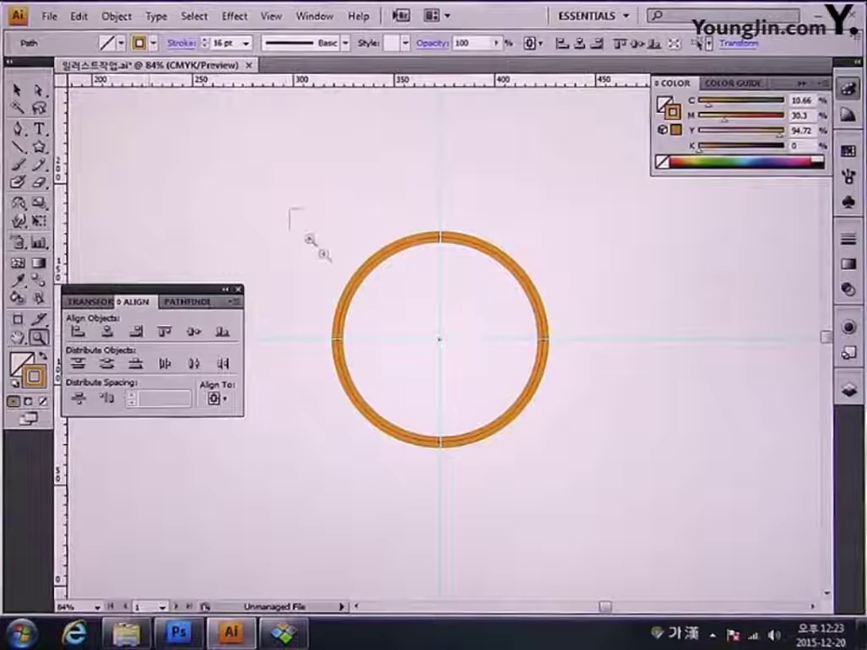
{"action": "left_click_drag", "start_coordinate": [309, 240], "coordinate": [598, 481]}
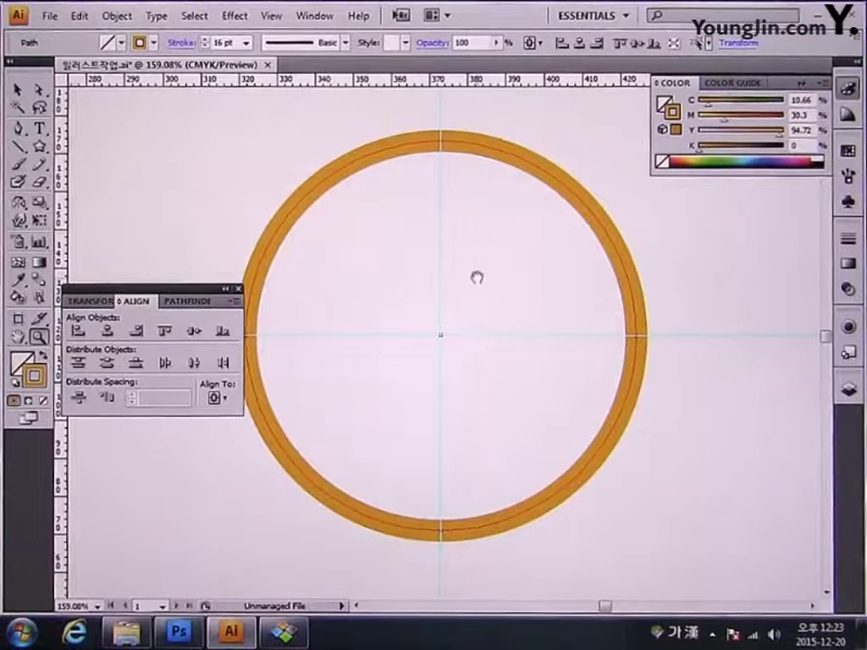
{"action": "left_click_drag", "start_coordinate": [477, 277], "coordinate": [474, 295]}
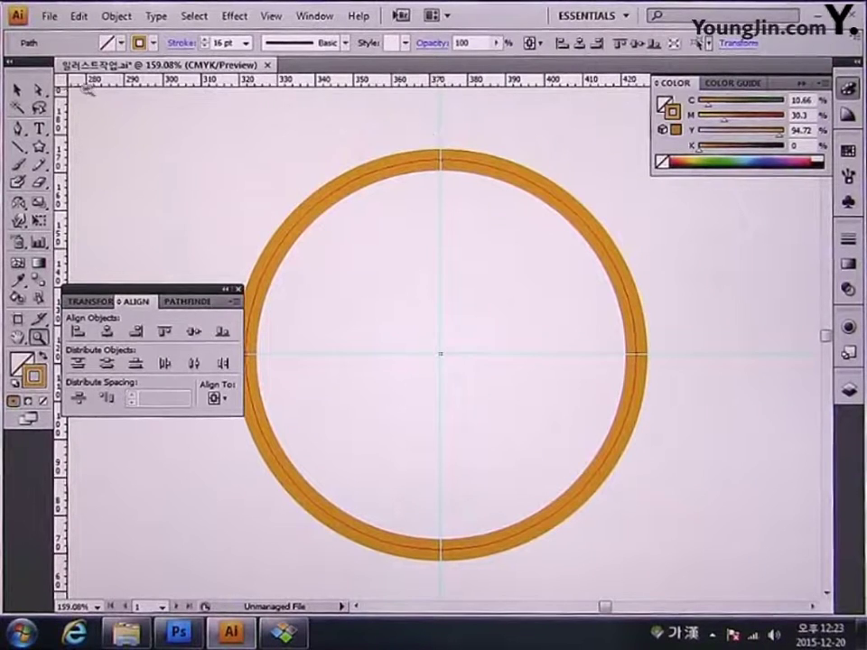
{"action": "left_click", "coordinate": [20, 91]}
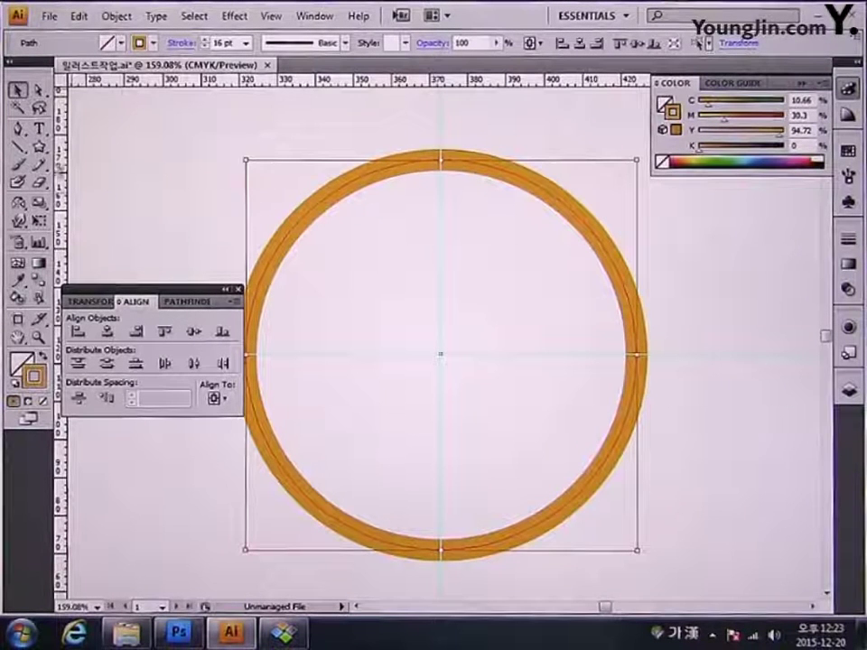
{"action": "left_click", "coordinate": [39, 147]}
{"action": "left_click_drag", "start_coordinate": [441, 127], "coordinate": [465, 140]}
{"action": "key", "text": "Up"}
{"action": "key", "text": "Up"}
{"action": "key", "text": "Up"}
{"action": "key", "text": "Up"}
{"action": "key", "text": "Up"}
{"action": "key", "text": "Down"}
{"action": "key", "text": "Down"}
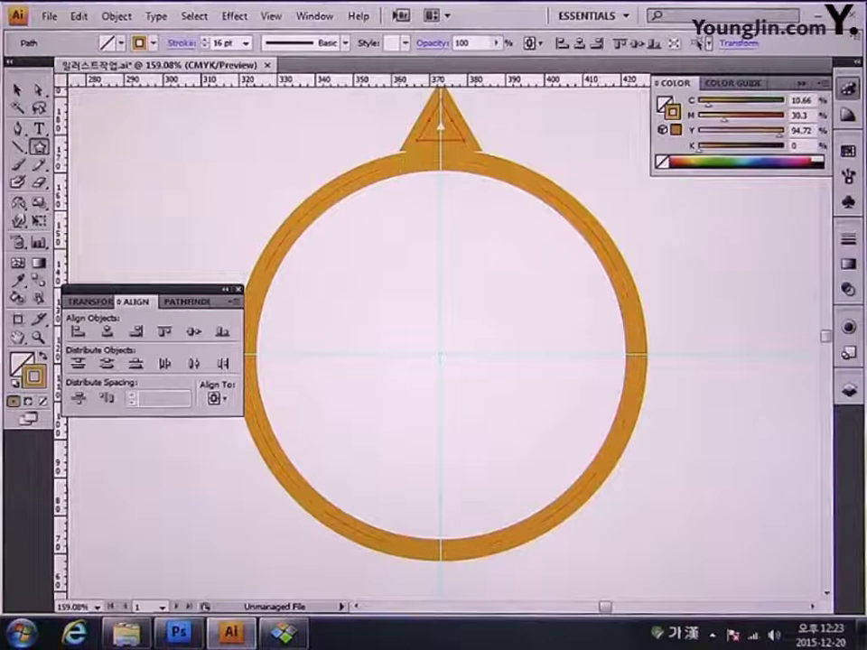
Swap the triangle's stroke colour to its fill and lower it so its base overlaps the top of the ring
{"action": "left_click", "coordinate": [17, 91]}
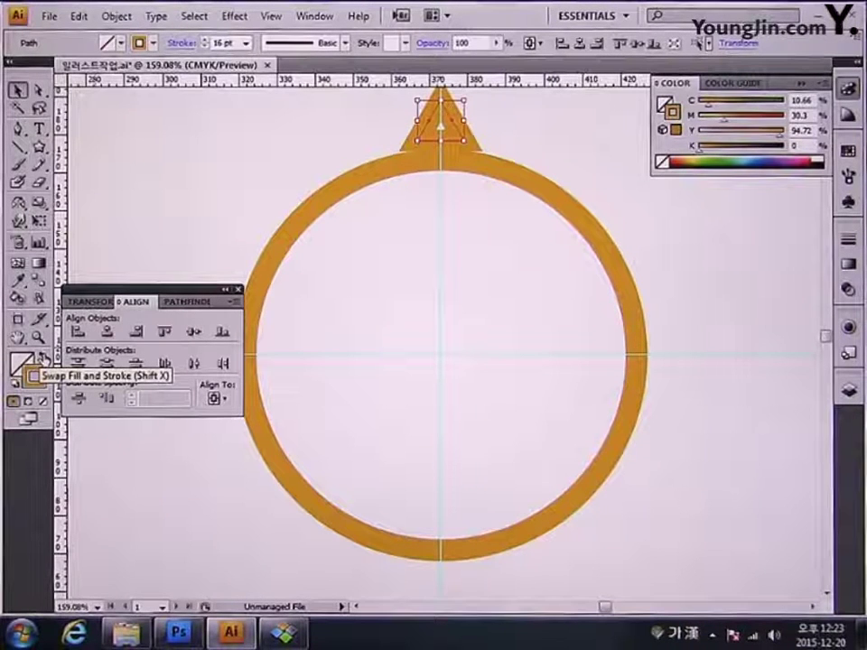
{"action": "left_click", "coordinate": [41, 359]}
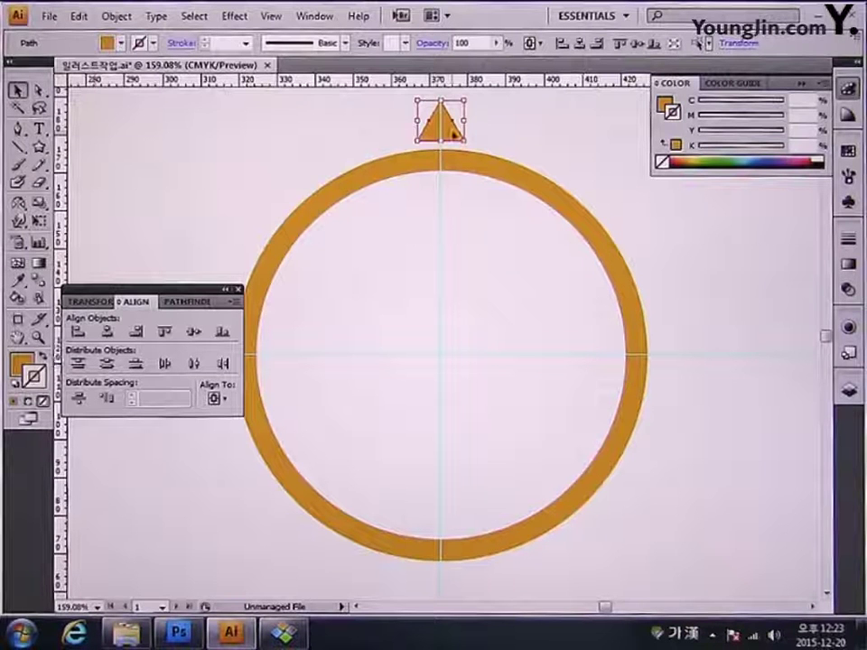
{"action": "left_click_drag", "start_coordinate": [454, 134], "coordinate": [443, 159]}
{"action": "left_click", "coordinate": [538, 146]}
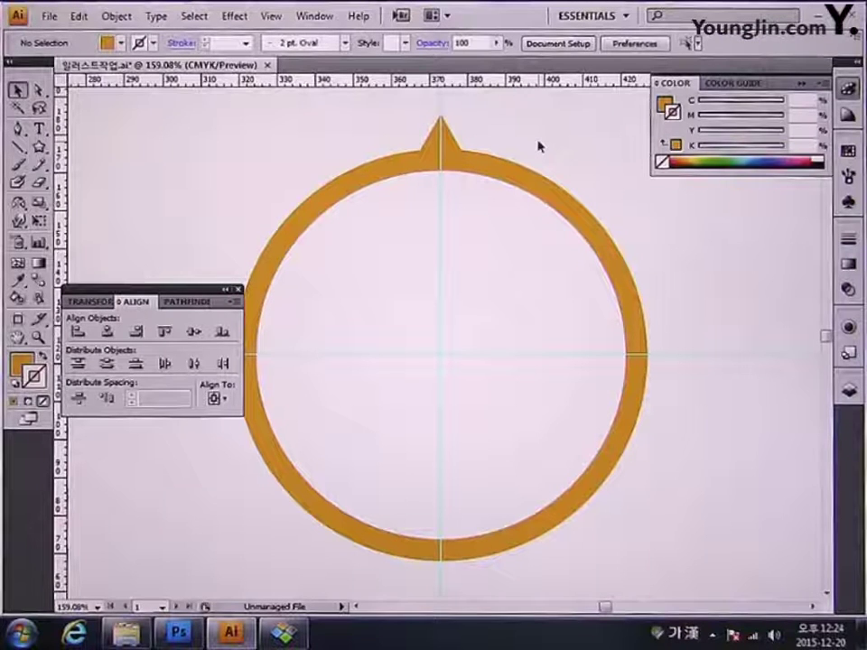
Rotate a copy of the triangle by 45° around the intersection of the guides
{"action": "left_click", "coordinate": [452, 140]}
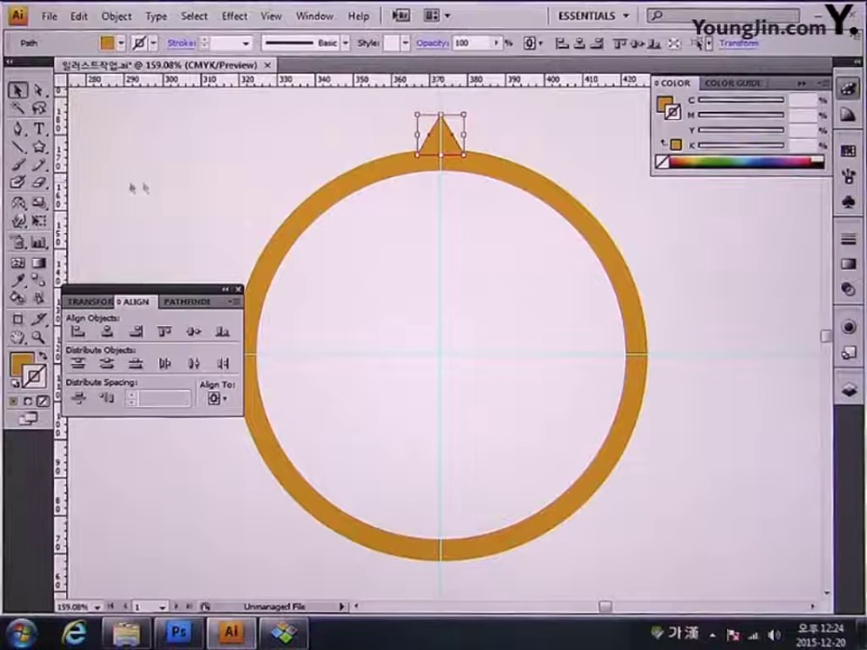
{"action": "left_click_drag", "start_coordinate": [24, 205], "coordinate": [65, 211]}
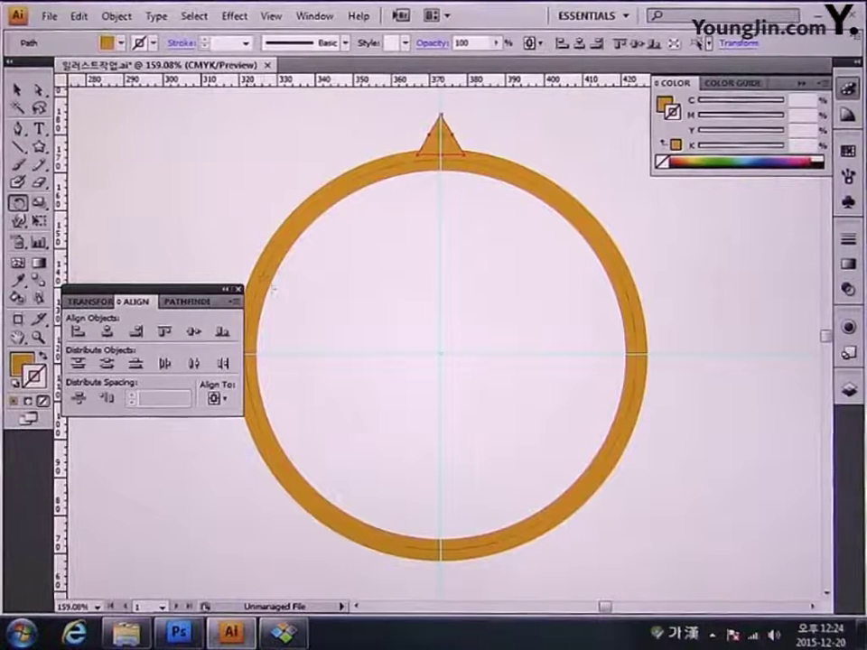
{"action": "left_click", "coordinate": [440, 354], "text": "alt"}
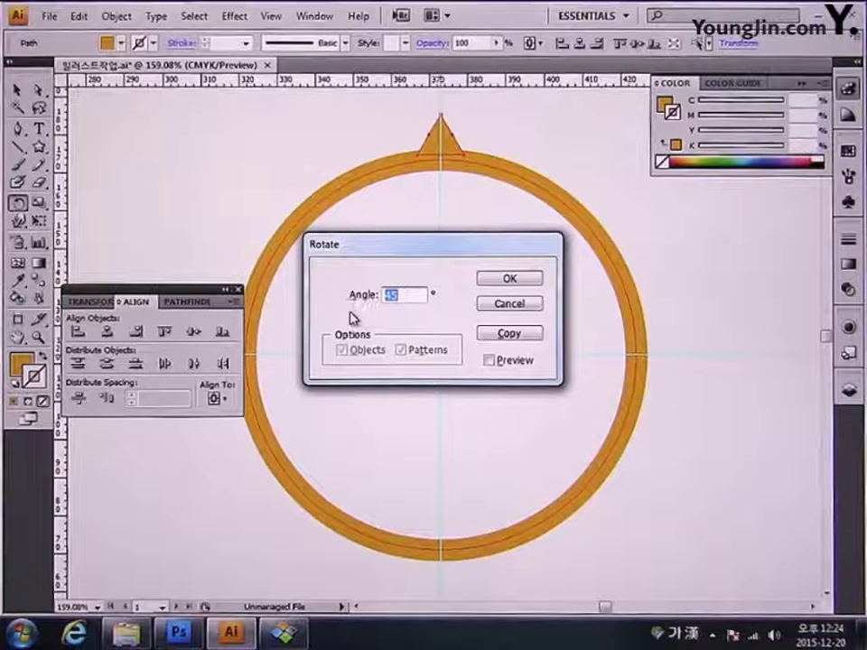
{"action": "type", "text": "4"}
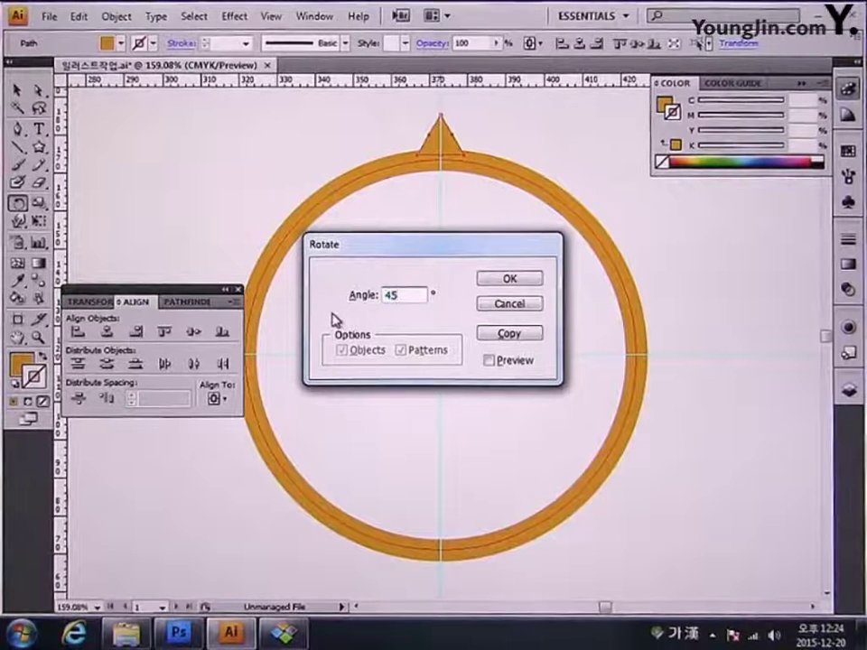
{"action": "left_click", "coordinate": [523, 342]}
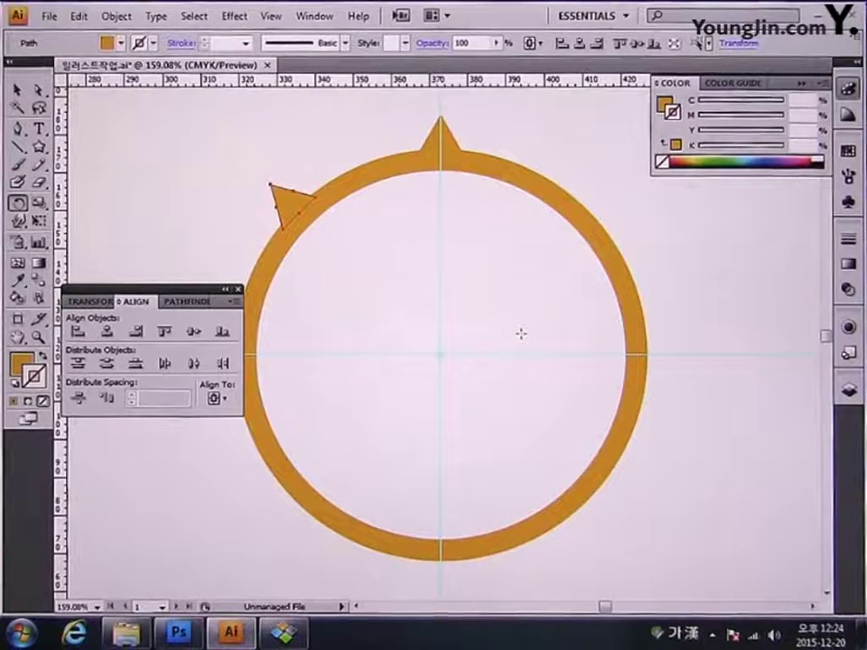
Repeat the rotated copy around the ring until eight evenly spaced triangles surround it
{"action": "key", "text": "v"}
{"action": "key", "text": "ctrl+d"}
{"action": "key", "text": "ctrl+d"}
{"action": "key", "text": "ctrl+d"}
{"action": "key", "text": "ctrl+d"}
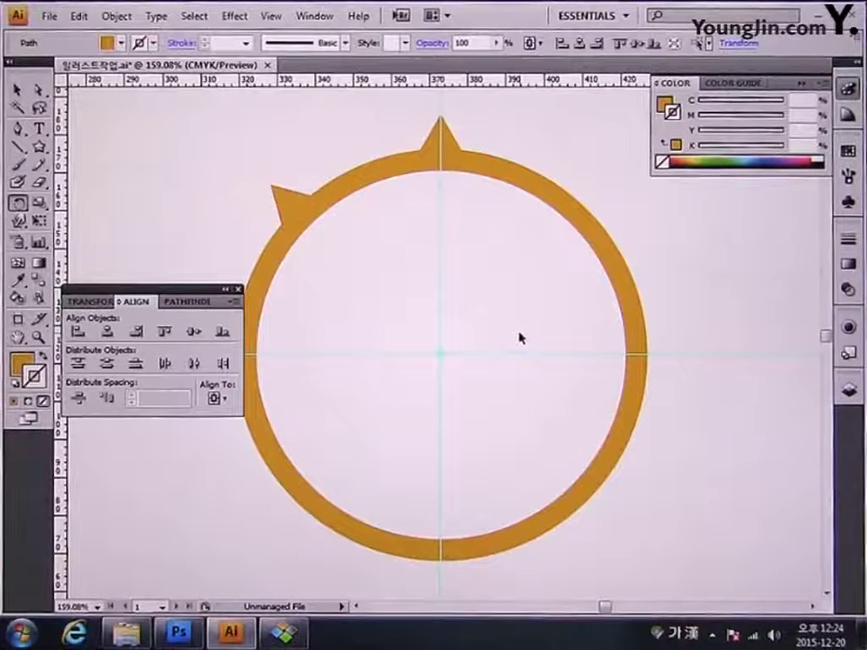
{"action": "key", "text": "ctrl+d"}
{"action": "key", "text": "ctrl+d"}
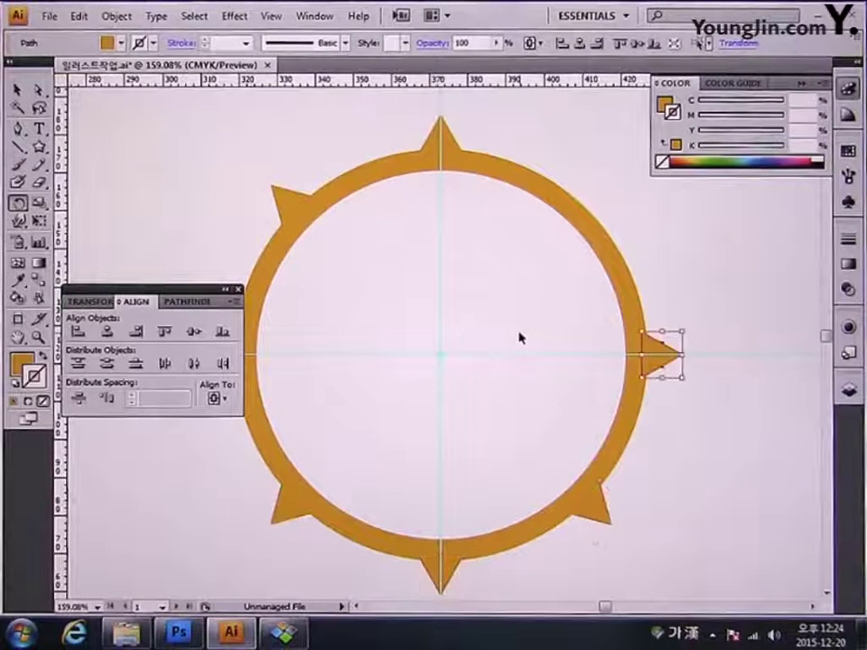
{"action": "key", "text": "r"}
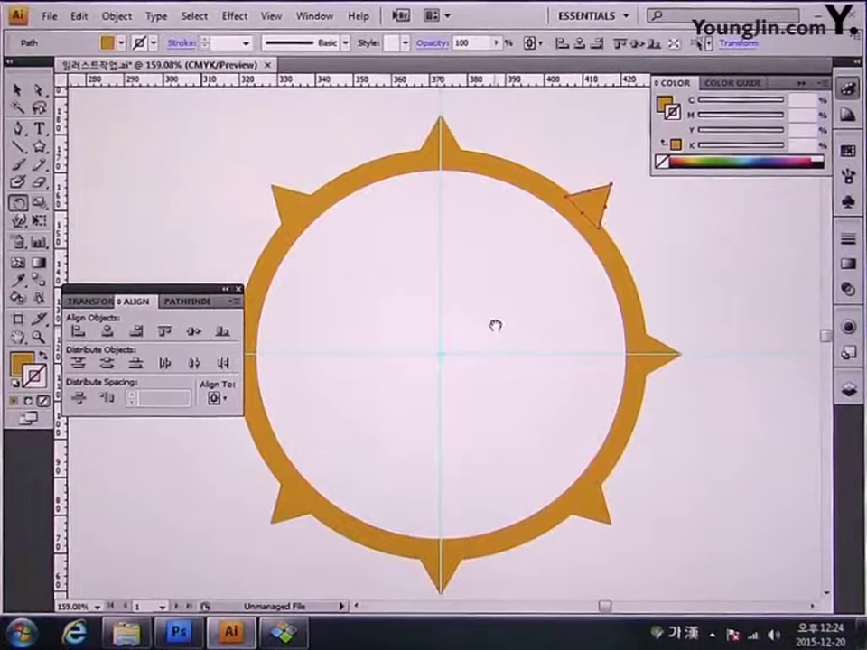
{"action": "left_click_drag", "start_coordinate": [495, 325], "coordinate": [528, 322]}
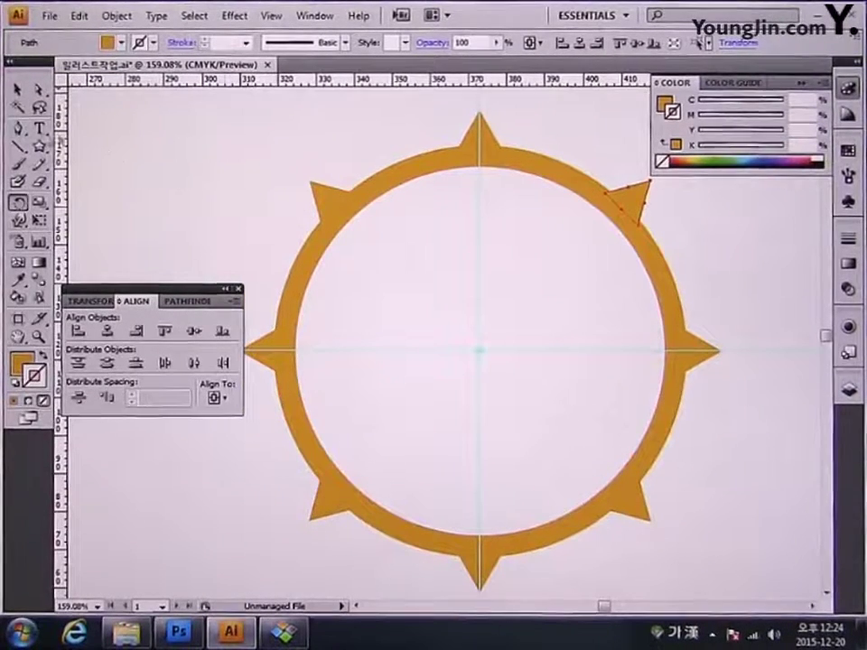
{"action": "left_click", "coordinate": [16, 90]}
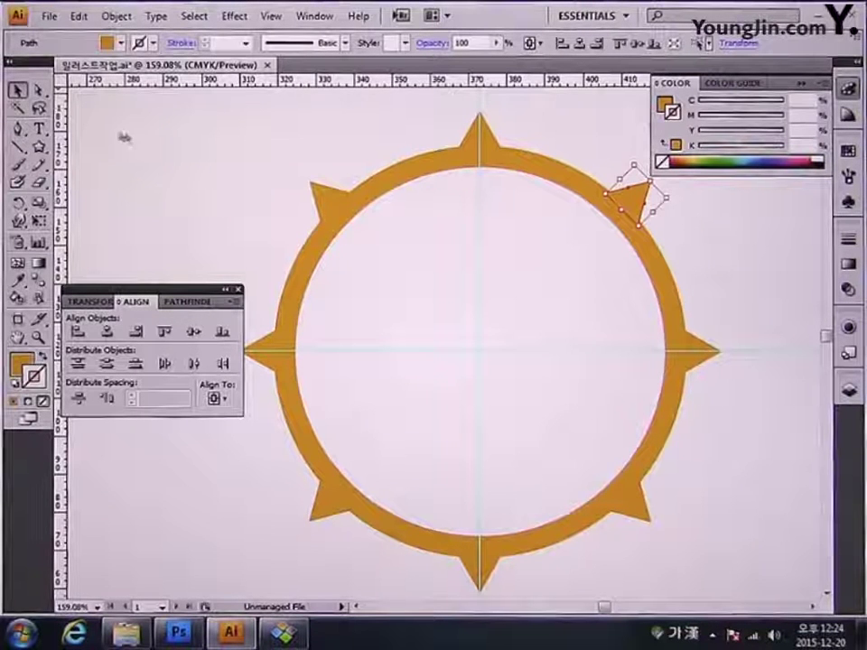
{"action": "left_click_drag", "start_coordinate": [231, 105], "coordinate": [733, 578]}
{"action": "left_click_drag", "start_coordinate": [552, 381], "coordinate": [525, 364]}
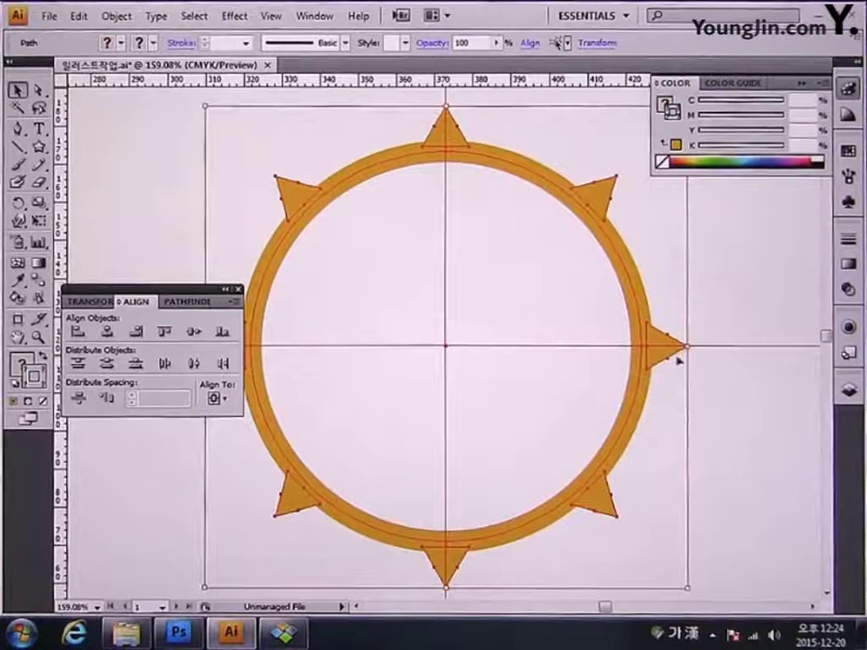
{"action": "left_click", "coordinate": [711, 346]}
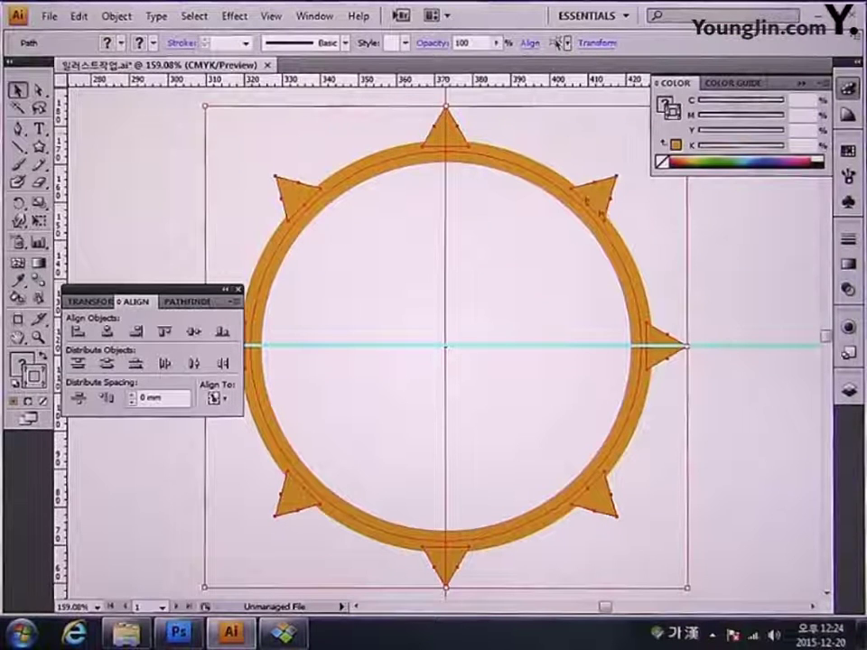
{"action": "left_click", "coordinate": [446, 104]}
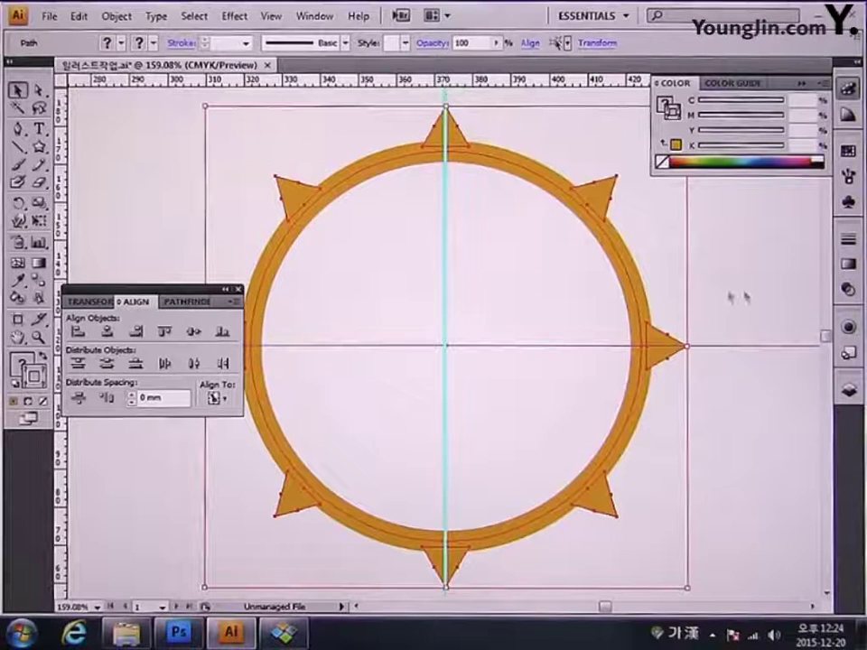
{"action": "left_click", "coordinate": [678, 333]}
Select all eight triangles together with the ring, leaving out the guides, and apply Outline Stroke to them
{"action": "left_click", "coordinate": [671, 338]}
{"action": "left_click", "coordinate": [606, 192], "text": "shift"}
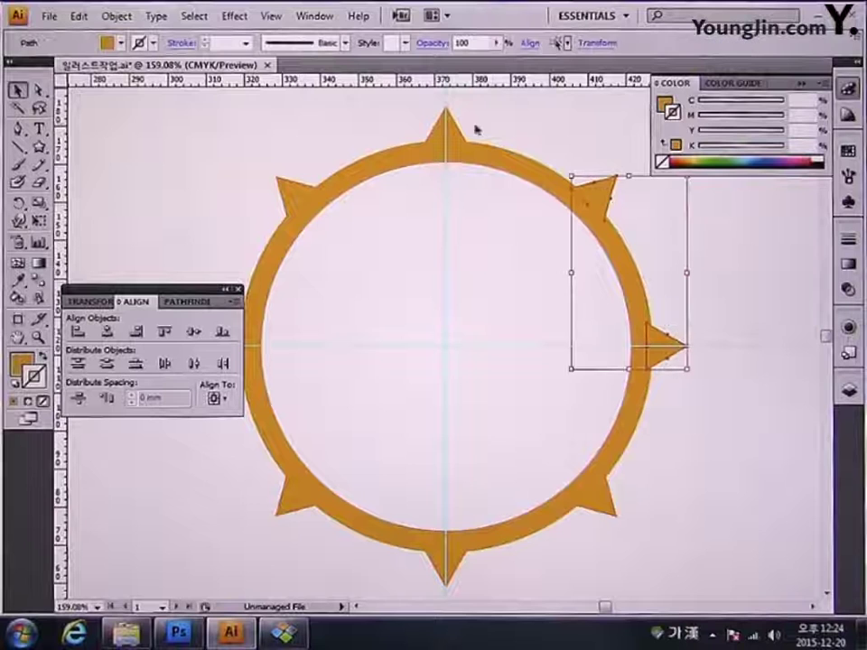
{"action": "left_click", "coordinate": [471, 130], "text": "shift"}
{"action": "left_click", "coordinate": [282, 194], "text": "shift"}
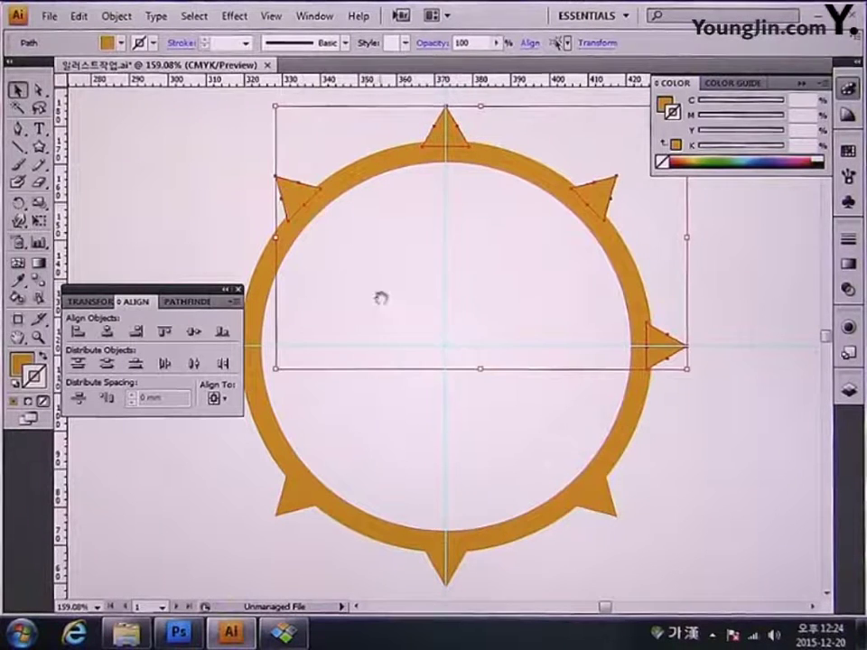
{"action": "left_click_drag", "start_coordinate": [380, 296], "coordinate": [437, 299]}
{"action": "left_click", "coordinate": [292, 342], "text": "shift"}
{"action": "left_click", "coordinate": [351, 513], "text": "shift"}
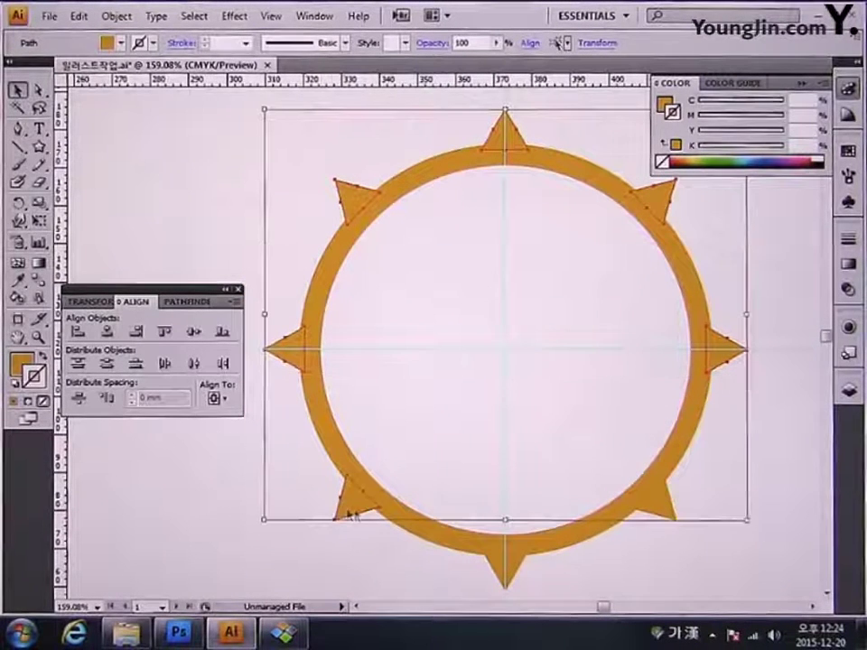
{"action": "left_click", "coordinate": [503, 574], "text": "shift"}
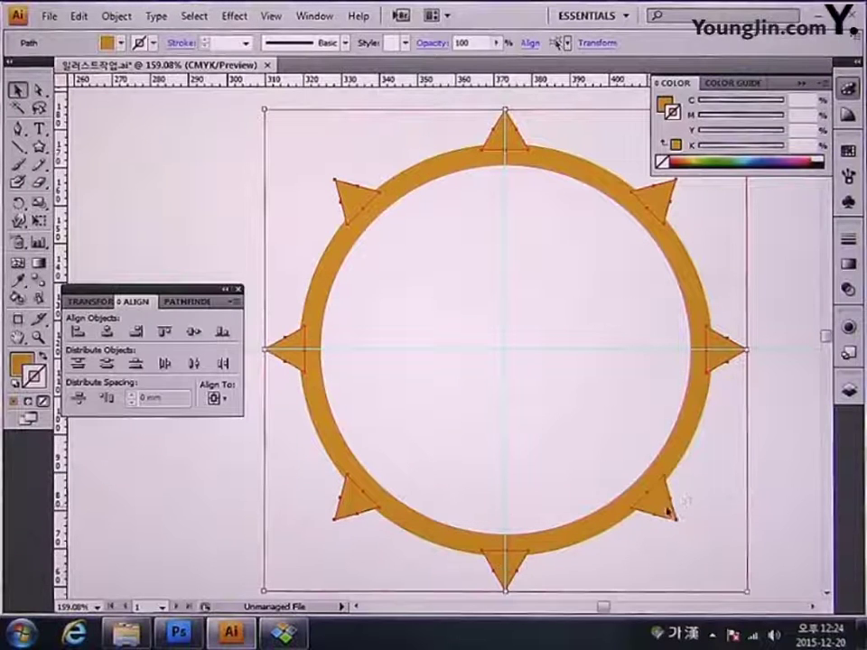
{"action": "left_click", "coordinate": [688, 434], "text": "shift"}
{"action": "left_click_drag", "start_coordinate": [583, 411], "coordinate": [545, 394]}
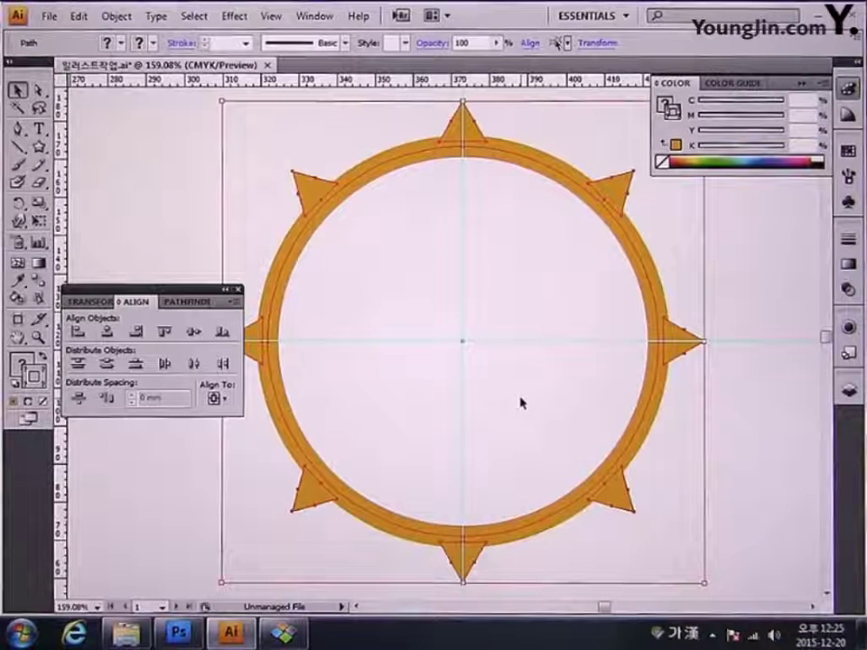
{"action": "left_click", "coordinate": [116, 15]}
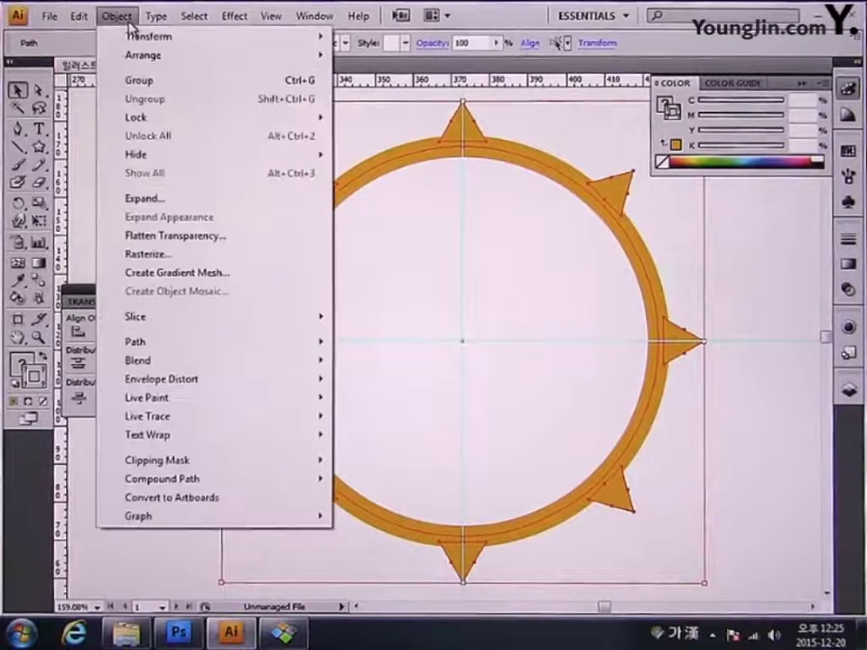
{"action": "mouse_move", "coordinate": [286, 344]}
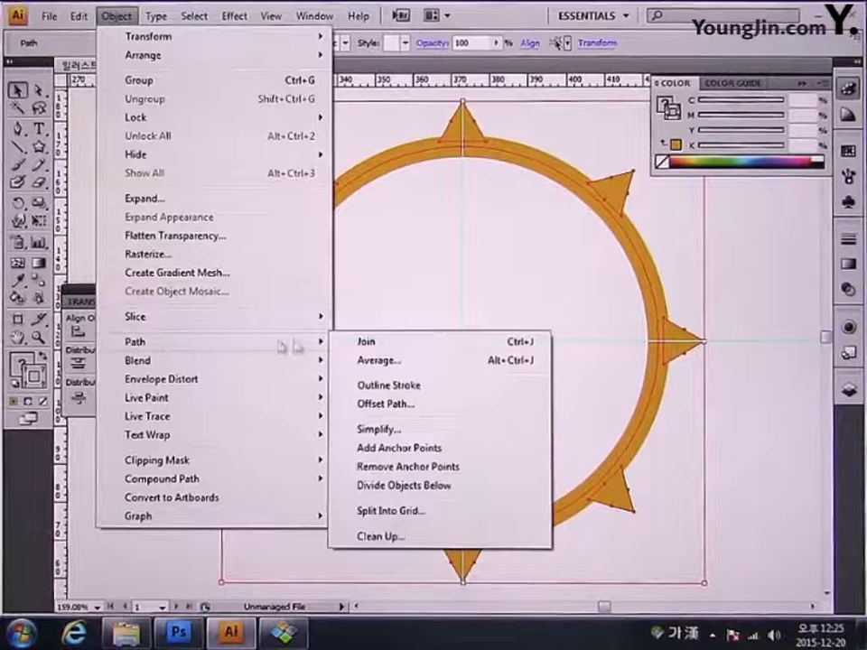
{"action": "left_click", "coordinate": [416, 386]}
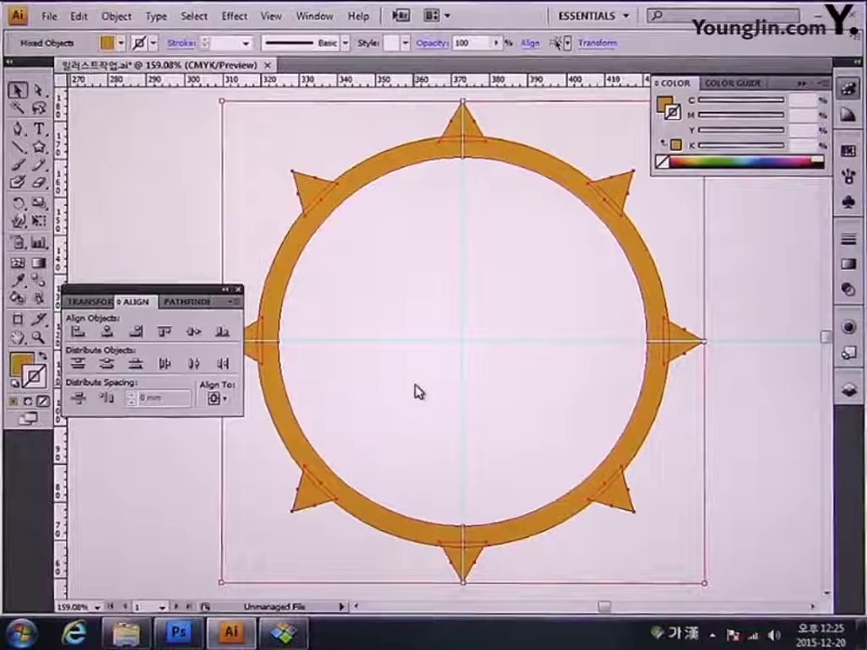
Unite the outlined ring and the eight triangles into a single shape with Pathfinder
{"action": "left_click", "coordinate": [187, 303]}
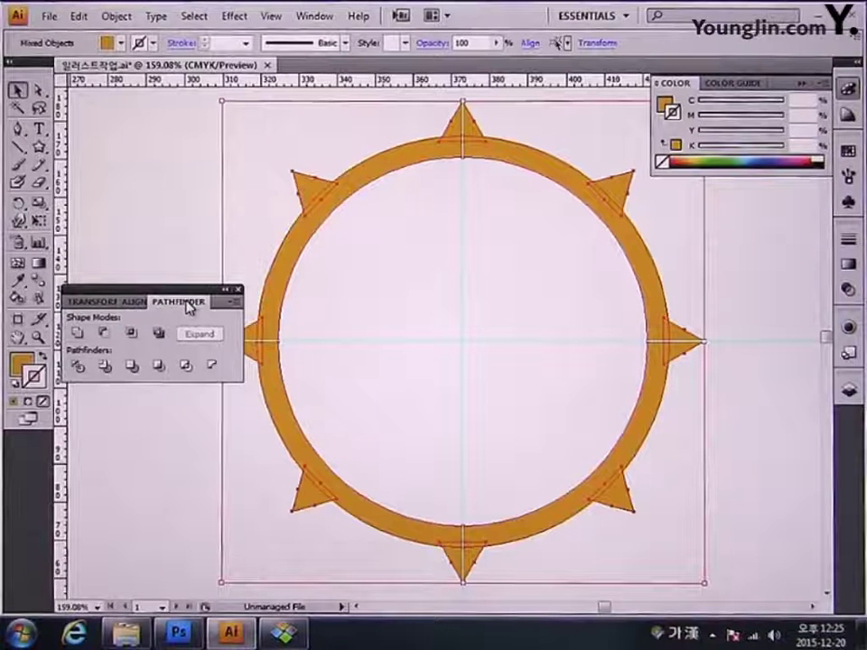
{"action": "left_click", "coordinate": [78, 336]}
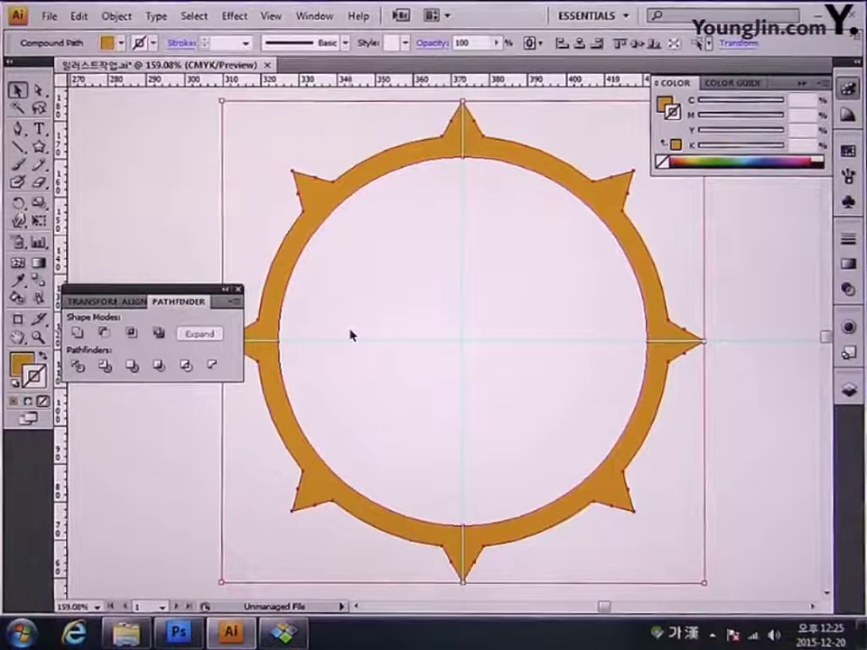
{"action": "scroll", "coordinate": [353, 316], "scroll_direction": "right", "scroll_amount": 2}
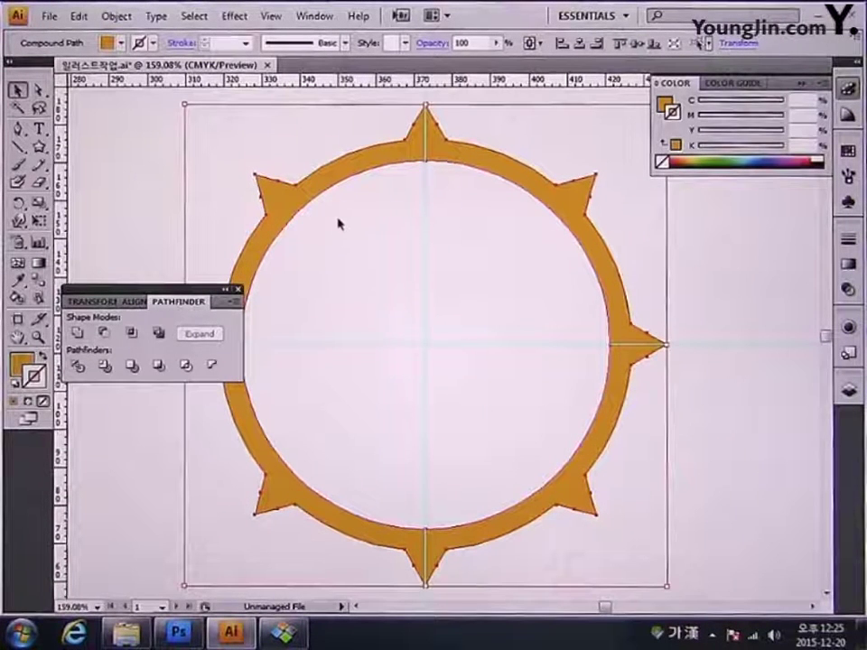
Draw the left half of a horned animal head with the Pen tool inside the ring, about 41 by 87 mm, closed along the vertical guide
{"action": "left_click", "coordinate": [563, 222]}
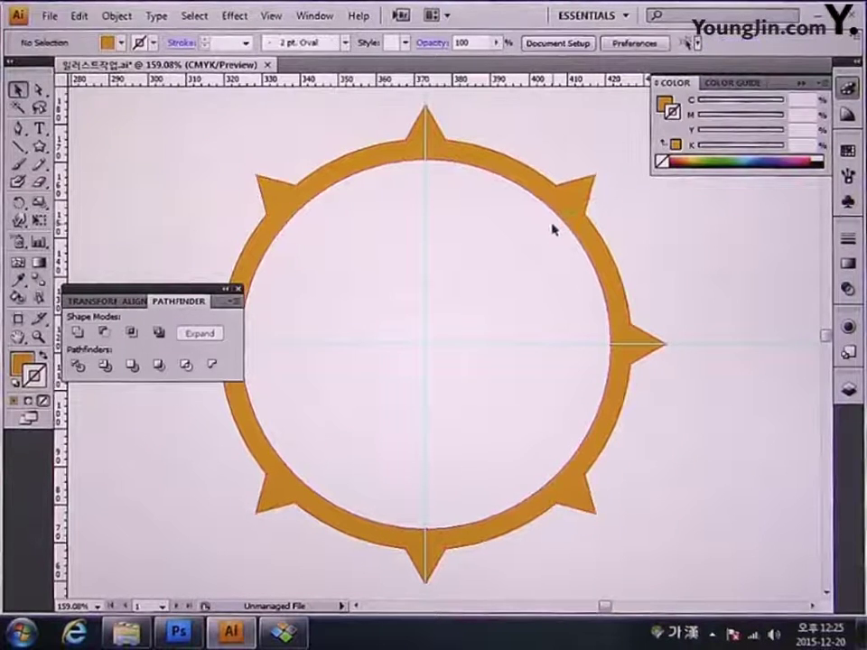
{"action": "left_click_drag", "start_coordinate": [540, 267], "coordinate": [550, 260]}
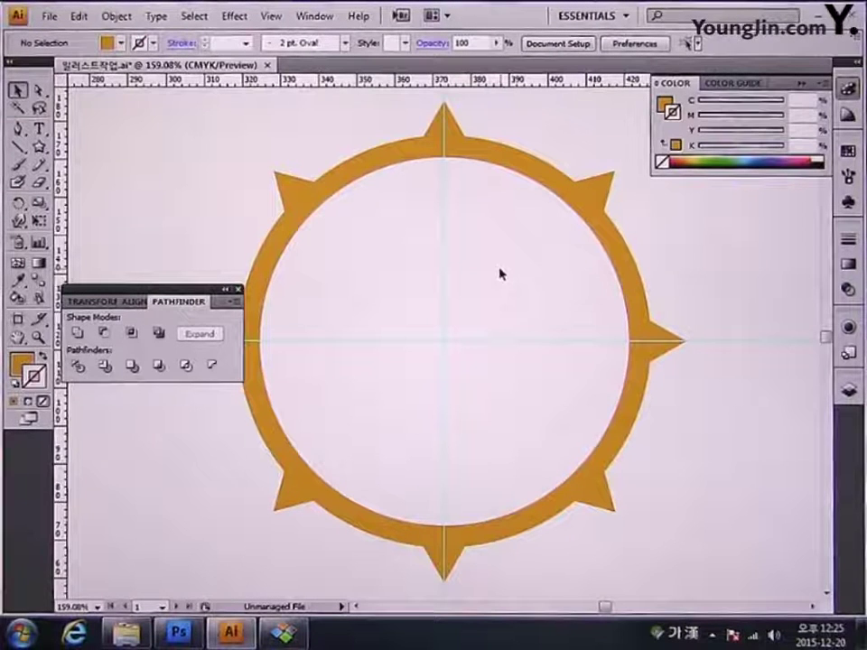
{"action": "left_click", "coordinate": [18, 132]}
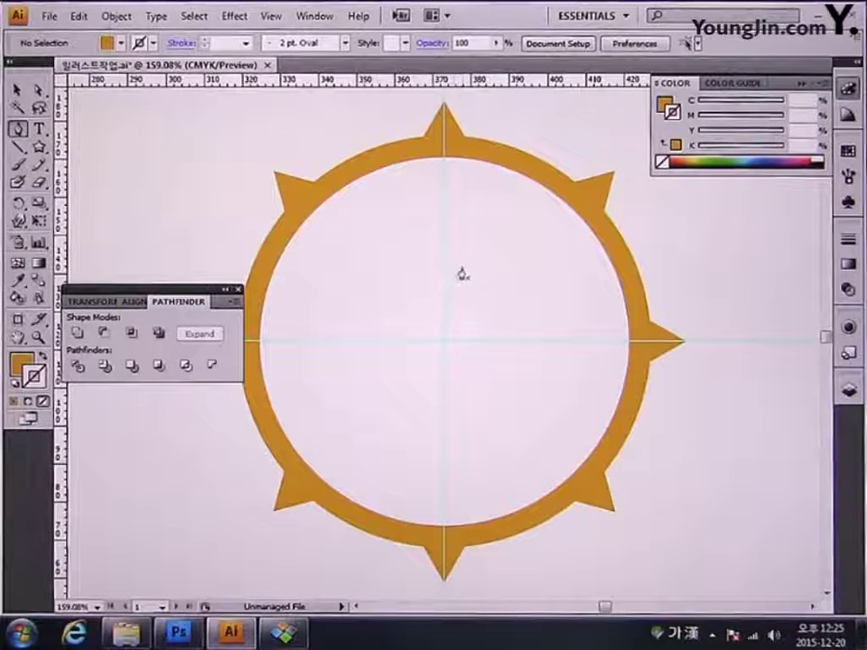
{"action": "left_click", "coordinate": [442, 215]}
{"action": "mouse_move", "coordinate": [407, 223]}
{"action": "left_mouse_down"}
{"action": "mouse_move", "coordinate": [406, 233]}
{"action": "mouse_move", "coordinate": [396, 229]}
{"action": "mouse_move", "coordinate": [403, 193]}
{"action": "mouse_move", "coordinate": [409, 232]}
{"action": "mouse_move", "coordinate": [406, 184]}
{"action": "mouse_move", "coordinate": [393, 188]}
{"action": "mouse_move", "coordinate": [364, 261]}
{"action": "mouse_move", "coordinate": [367, 254]}
{"action": "mouse_move", "coordinate": [318, 239]}
{"action": "mouse_move", "coordinate": [307, 252]}
{"action": "mouse_move", "coordinate": [310, 246]}
{"action": "mouse_move", "coordinate": [361, 299]}
{"action": "mouse_move", "coordinate": [337, 335]}
{"action": "mouse_move", "coordinate": [357, 305]}
{"action": "mouse_move", "coordinate": [344, 362]}
{"action": "left_mouse_up"}
{"action": "key", "text": "ctrl+z"}
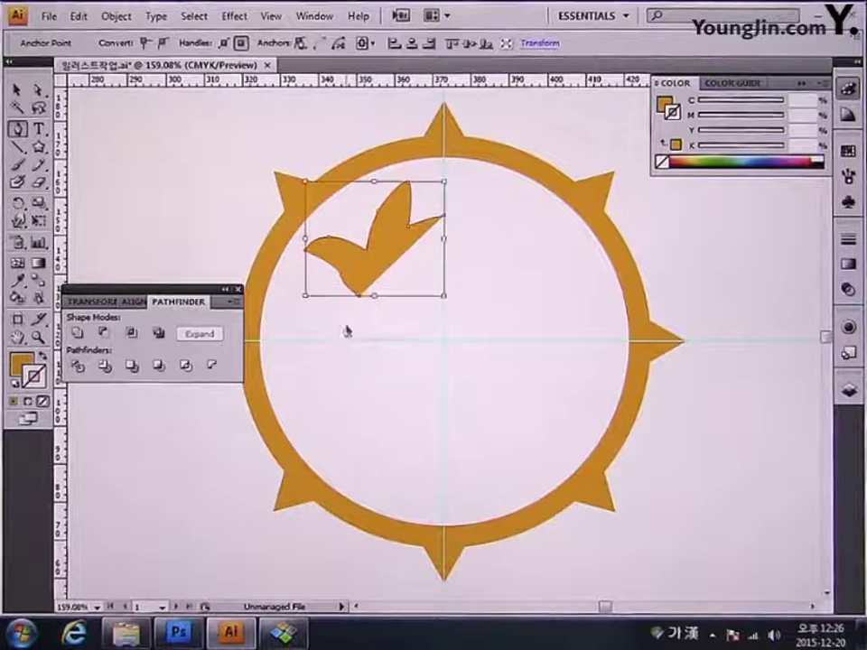
{"action": "left_click_drag", "start_coordinate": [348, 307], "coordinate": [384, 383]}
{"action": "left_click", "coordinate": [286, 276]}
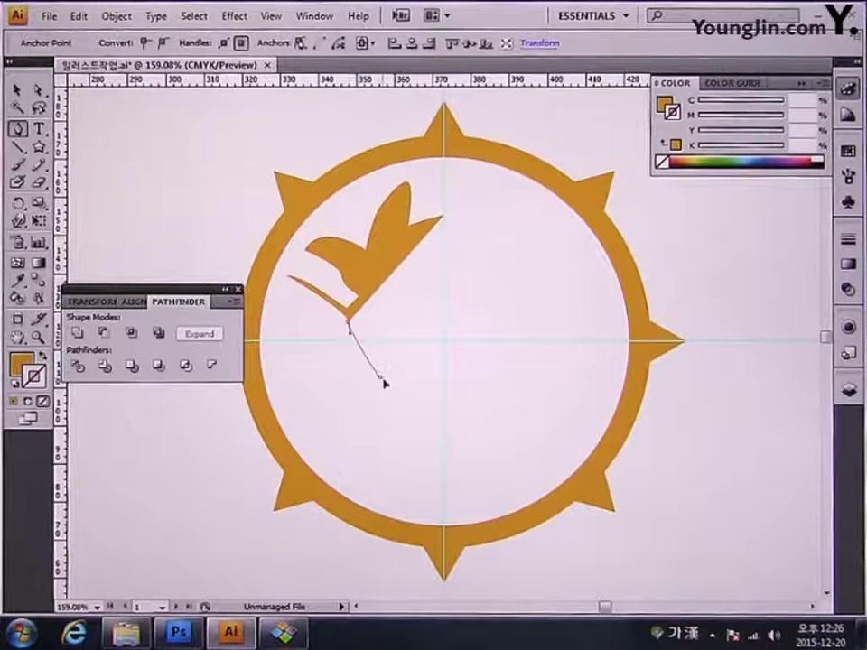
{"action": "left_click_drag", "start_coordinate": [396, 454], "coordinate": [444, 513]}
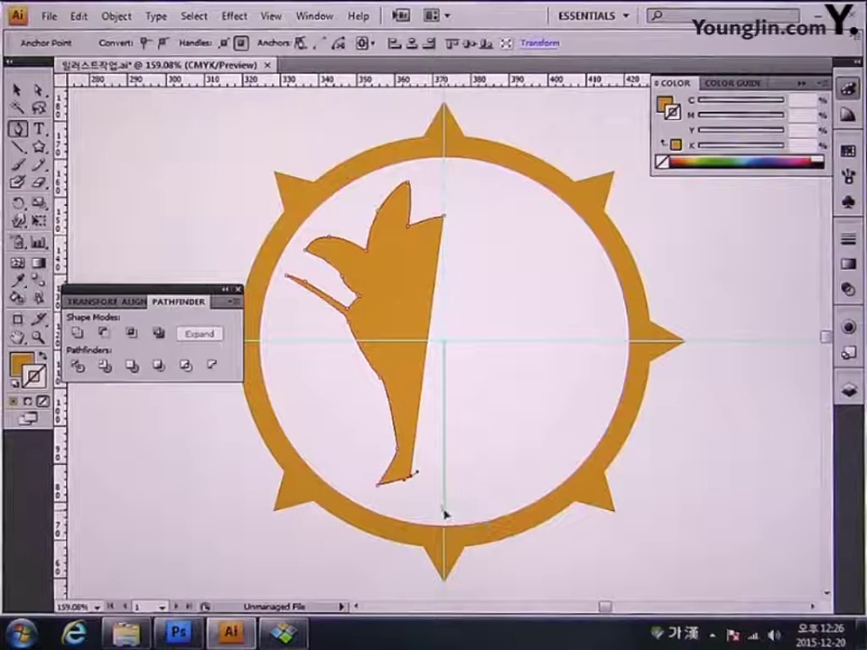
{"action": "left_click", "coordinate": [444, 516]}
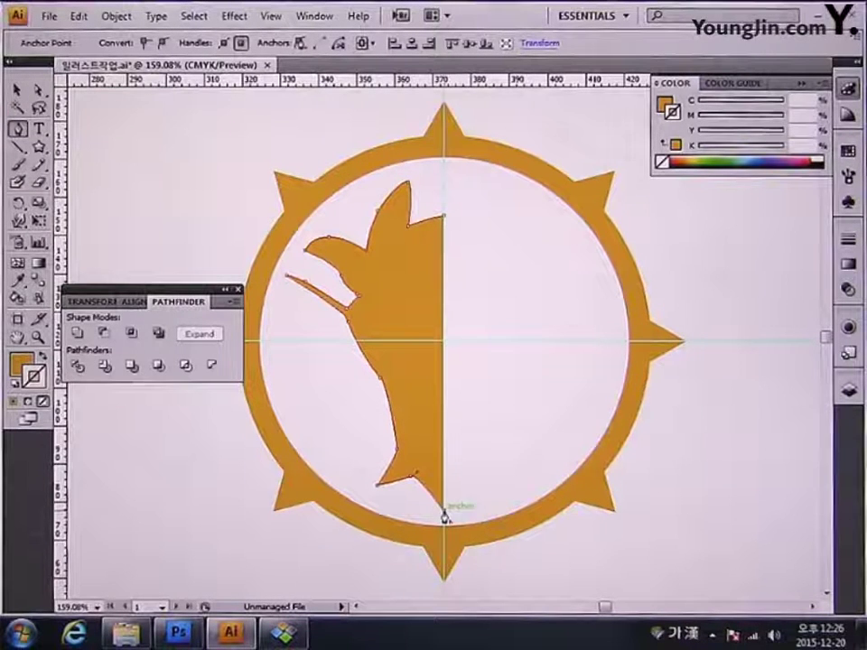
{"action": "left_click", "coordinate": [446, 221]}
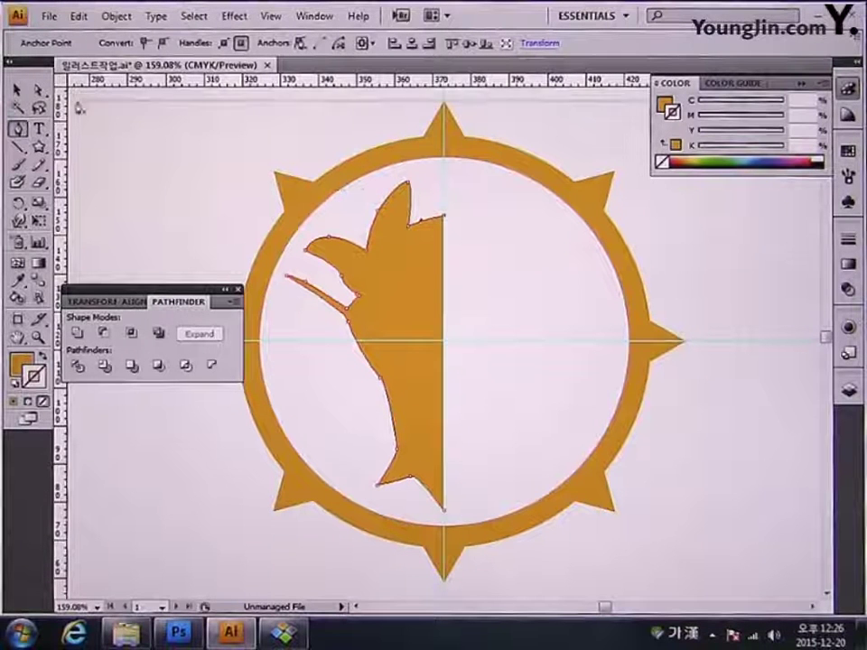
Reshape the outer edge of the tall horn by moving its curve anchor and handles with Direct Selection
{"action": "left_click", "coordinate": [39, 92]}
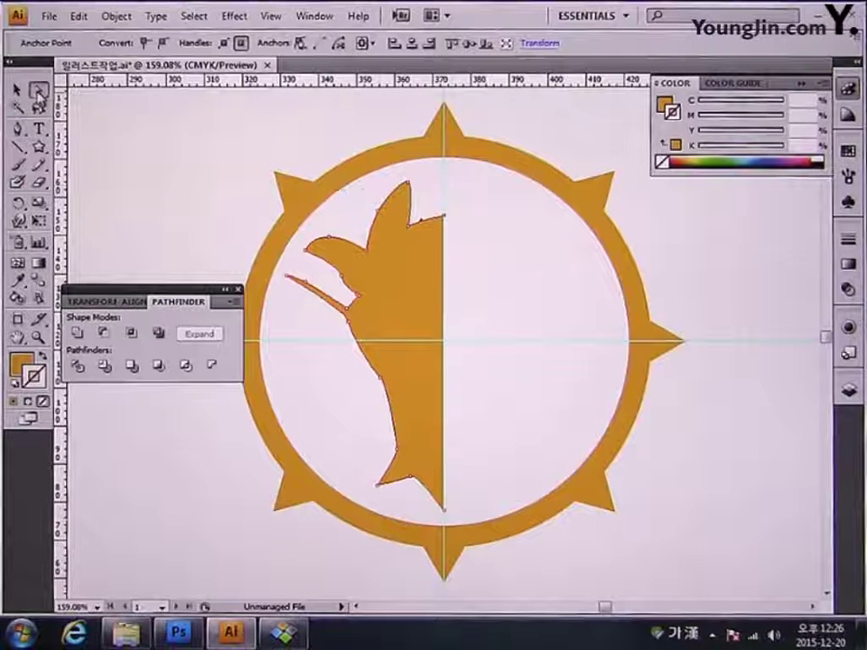
{"action": "left_click", "coordinate": [368, 256]}
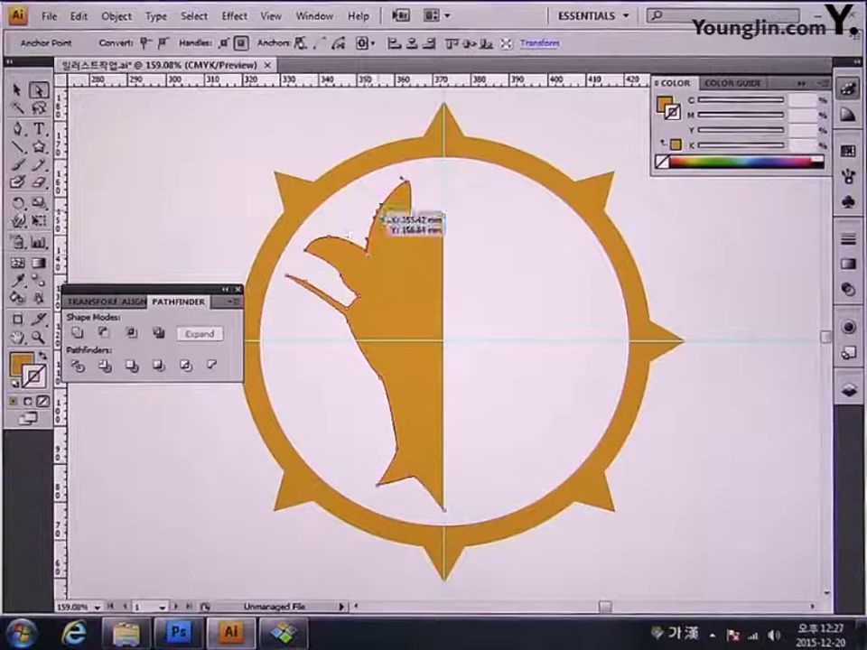
{"action": "left_click_drag", "start_coordinate": [378, 215], "coordinate": [400, 179]}
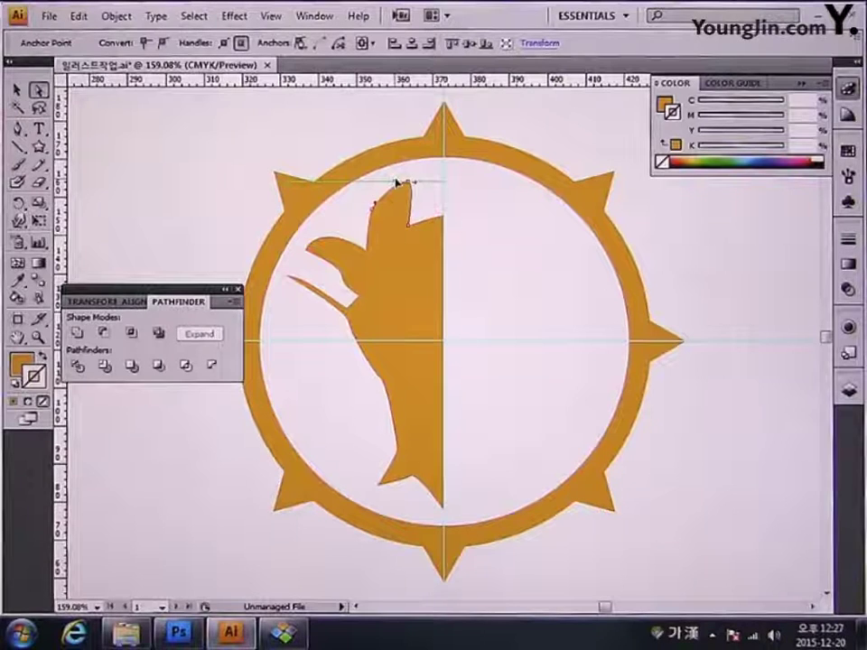
{"action": "left_click", "coordinate": [377, 192]}
{"action": "left_click", "coordinate": [351, 202]}
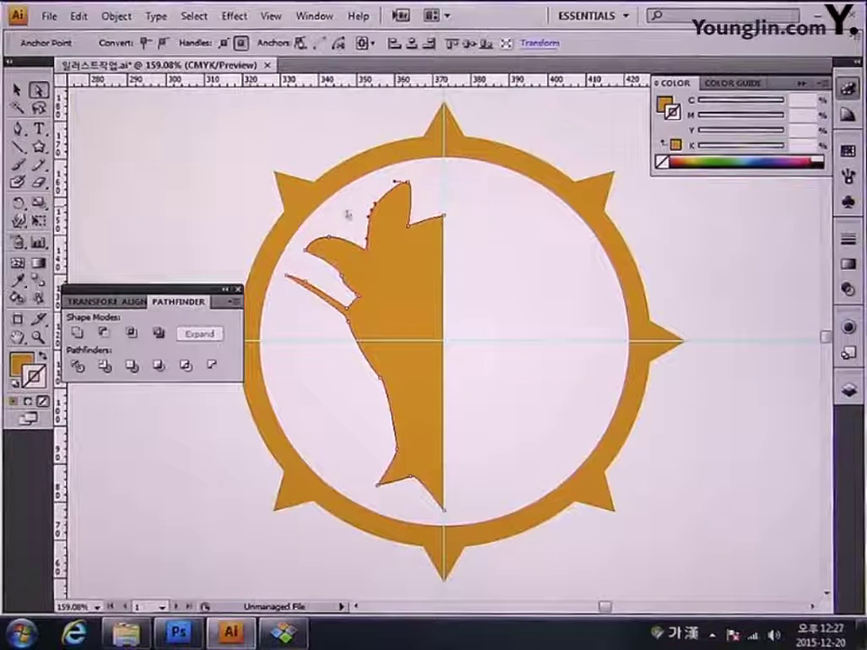
Open the prepared file pre일러스트작업
{"action": "left_click", "coordinate": [49, 18]}
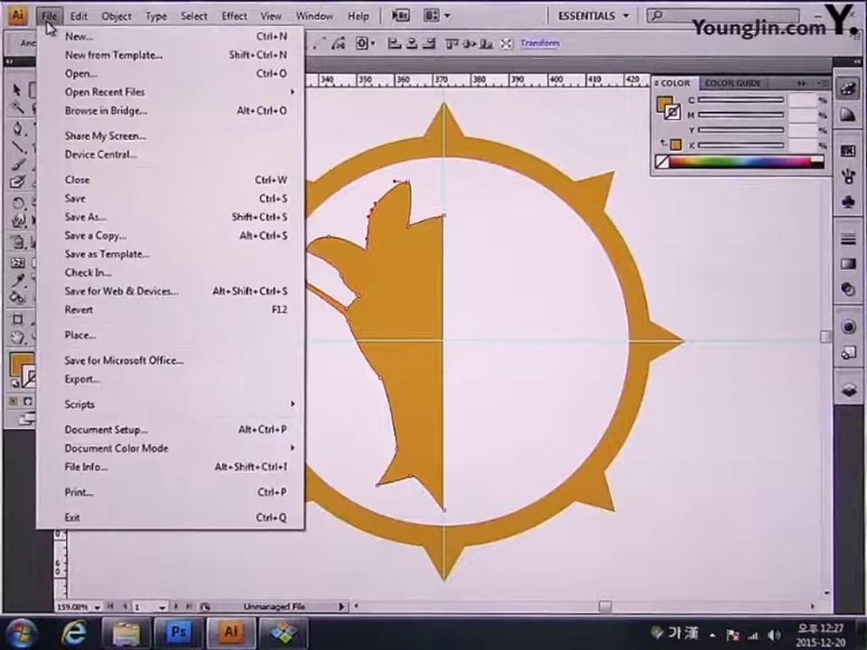
{"action": "left_click", "coordinate": [77, 73]}
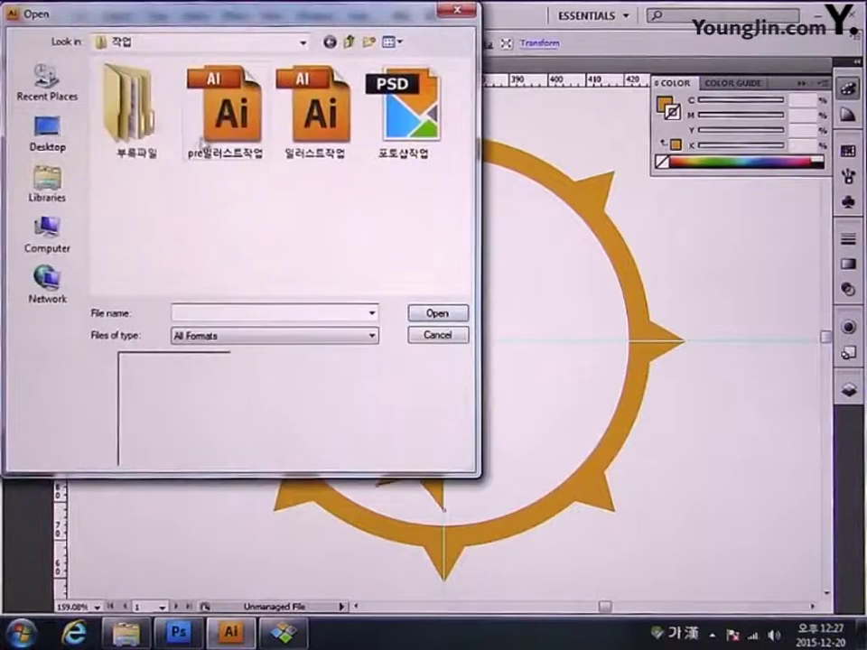
{"action": "double_click", "coordinate": [217, 122]}
{"action": "scroll", "coordinate": [351, 253], "scroll_direction": "up", "scroll_amount": 1}
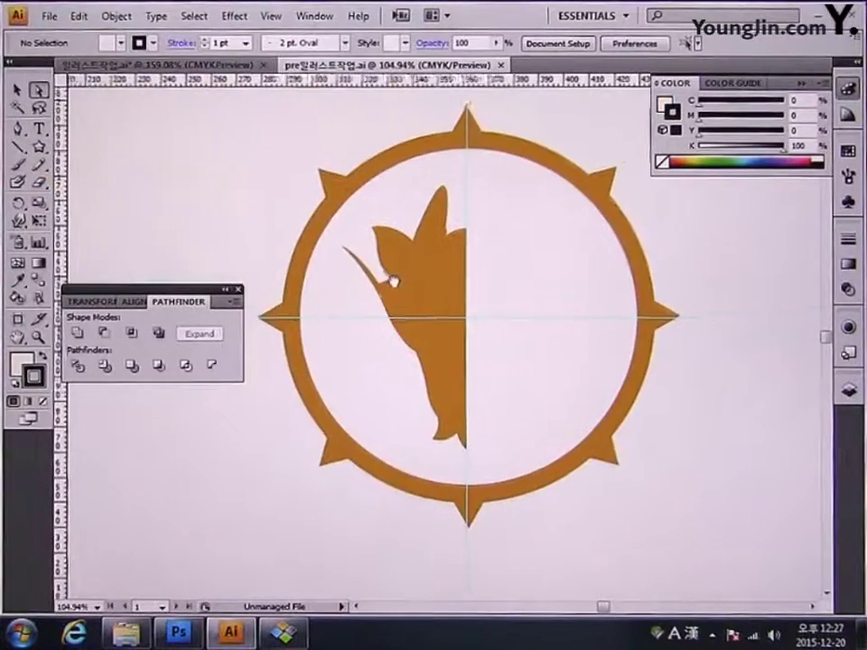
Reflect a copy of the half head across the vertical axis at the intersection of the guides
{"action": "left_click", "coordinate": [443, 312]}
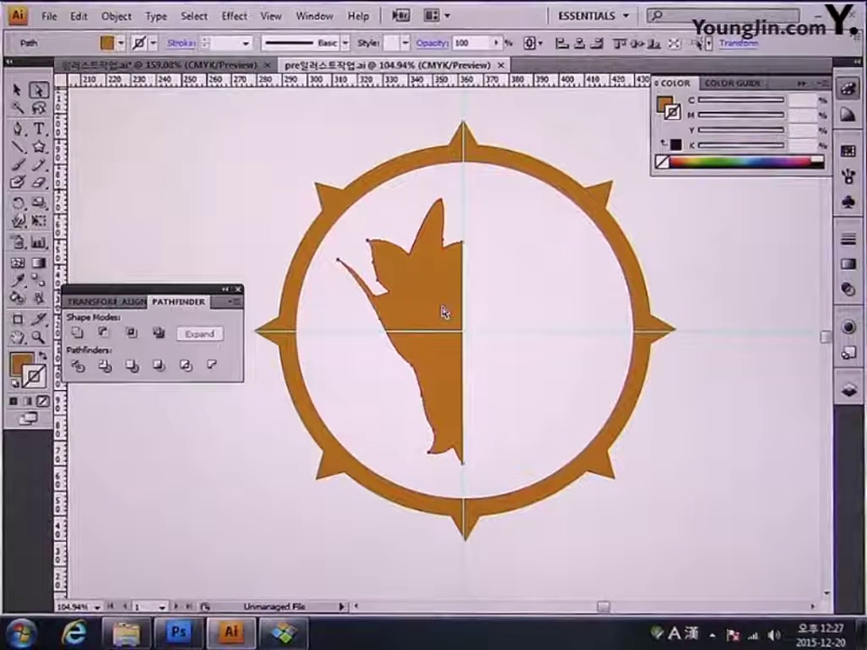
{"action": "left_click", "coordinate": [16, 90]}
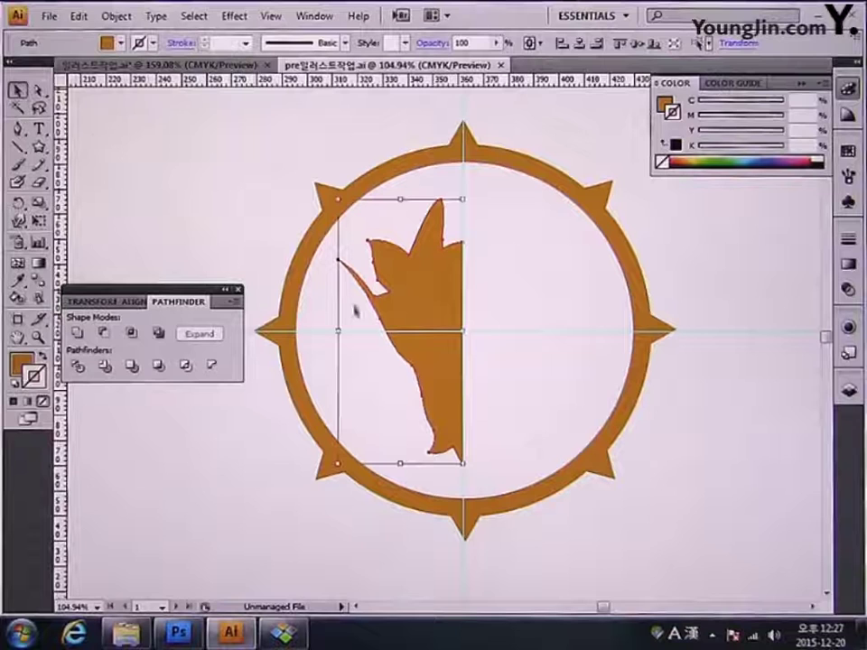
{"action": "left_click", "coordinate": [307, 311]}
{"action": "left_click", "coordinate": [403, 309]}
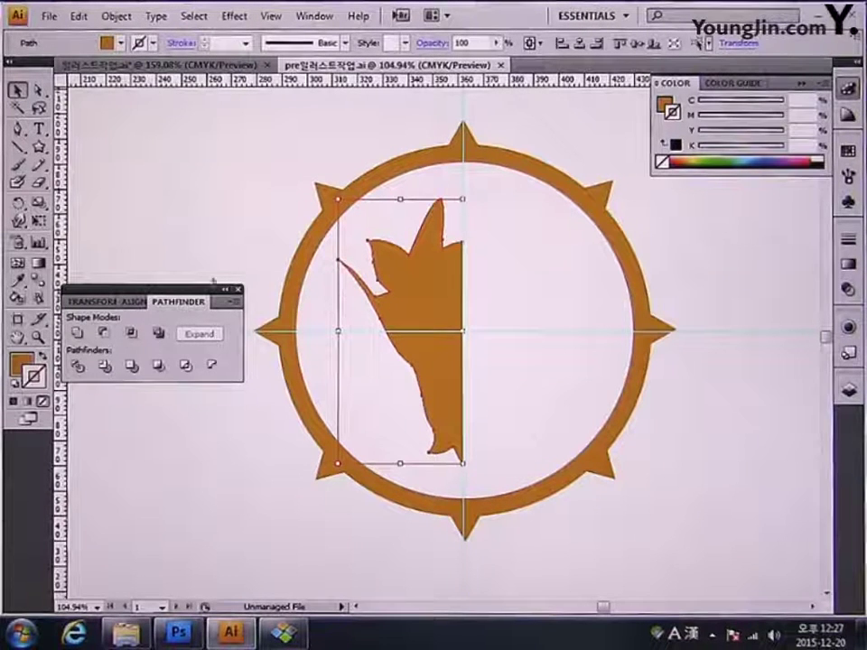
{"action": "left_click_drag", "start_coordinate": [20, 204], "coordinate": [60, 230]}
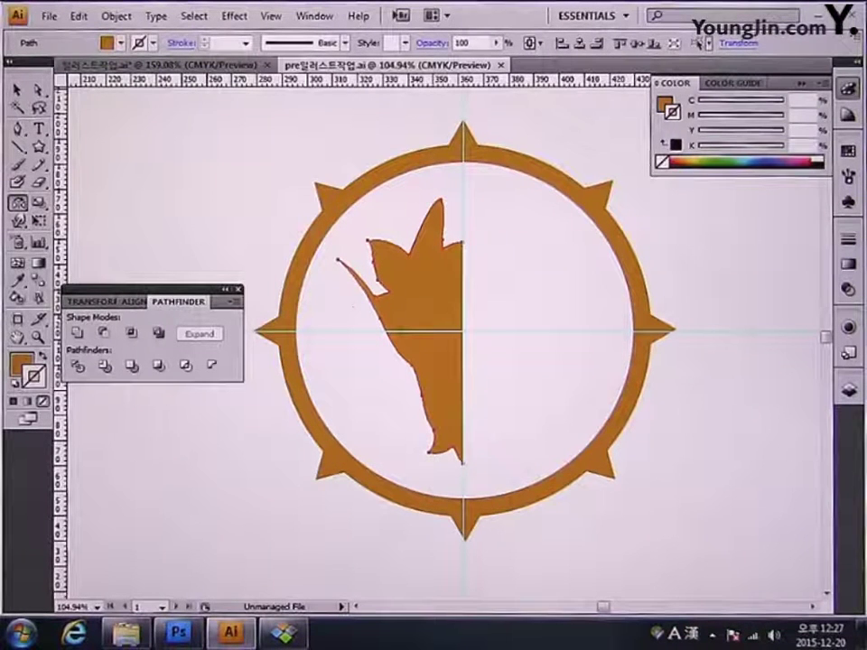
{"action": "left_click", "coordinate": [465, 329], "text": "alt"}
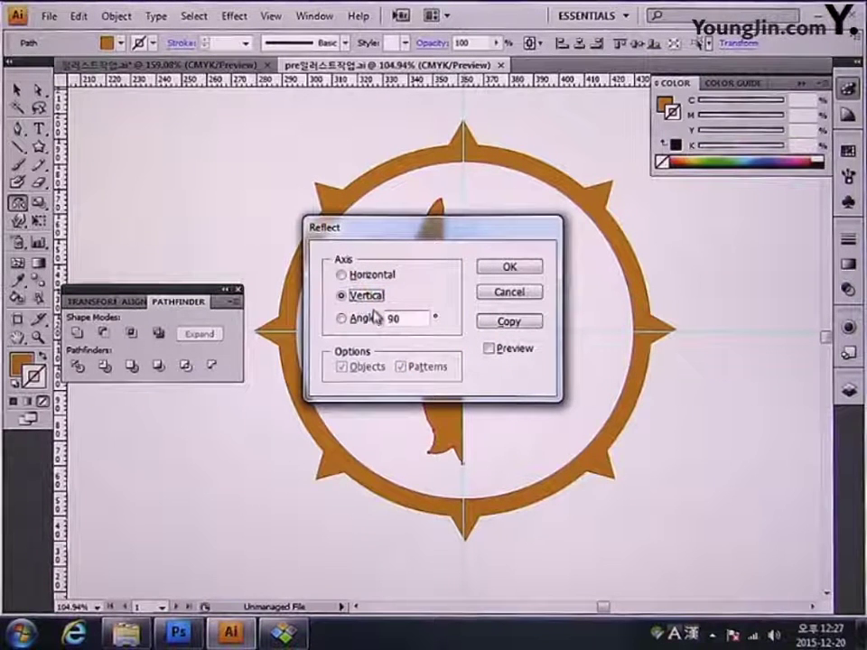
{"action": "left_click", "coordinate": [508, 320]}
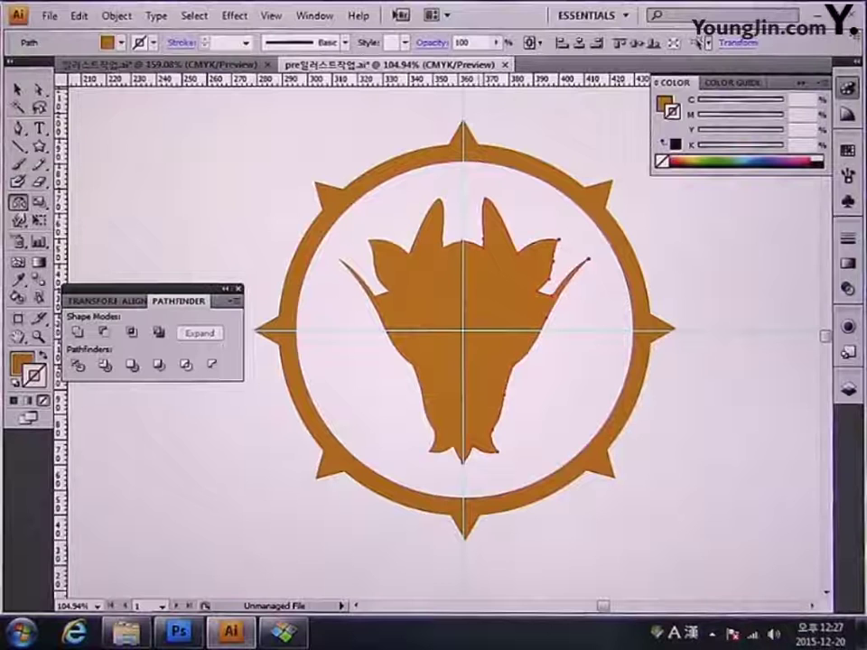
Select both halves of the head and unite them into one shape with Pathfinder
{"action": "key", "text": "v"}
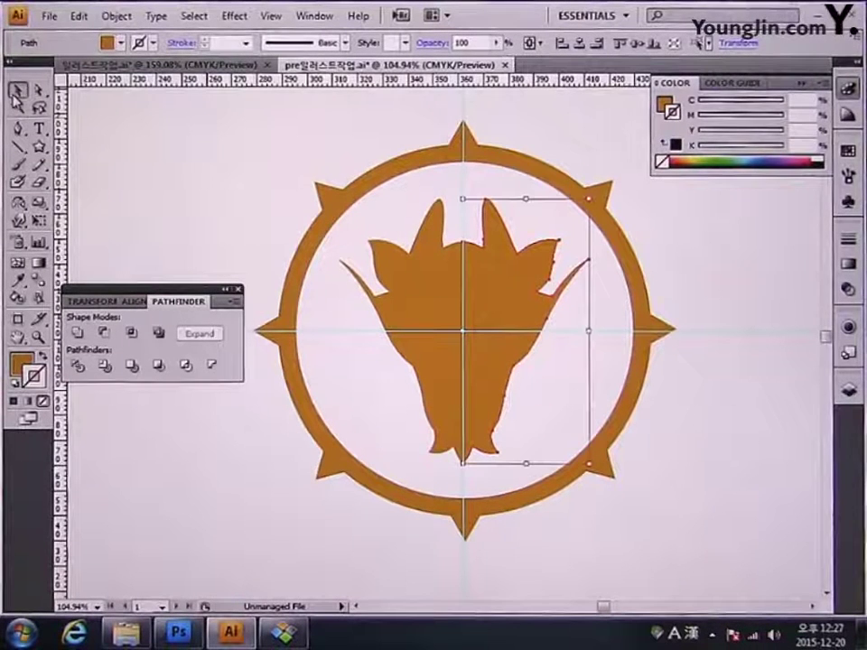
{"action": "left_click", "coordinate": [421, 303], "text": "shift"}
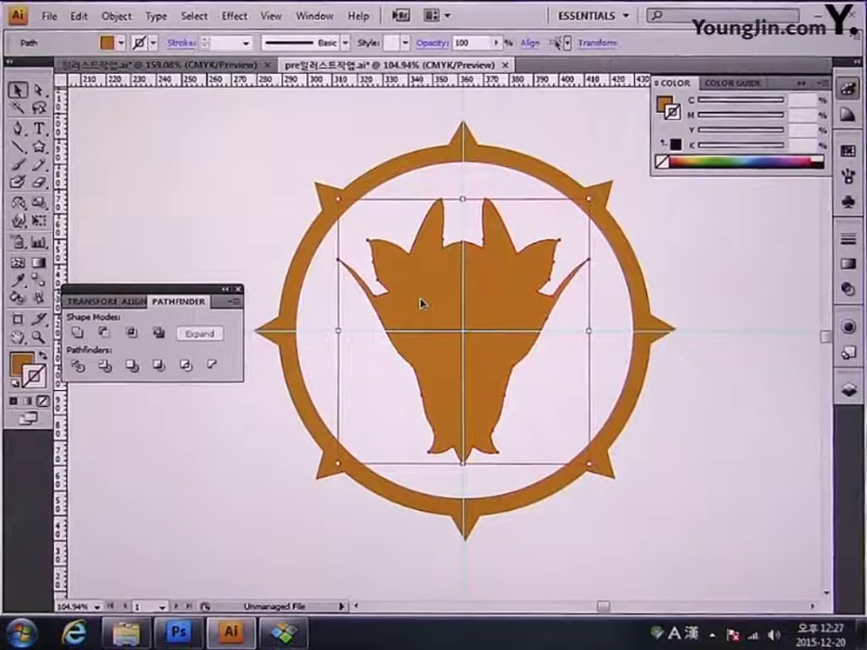
{"action": "left_click", "coordinate": [79, 335]}
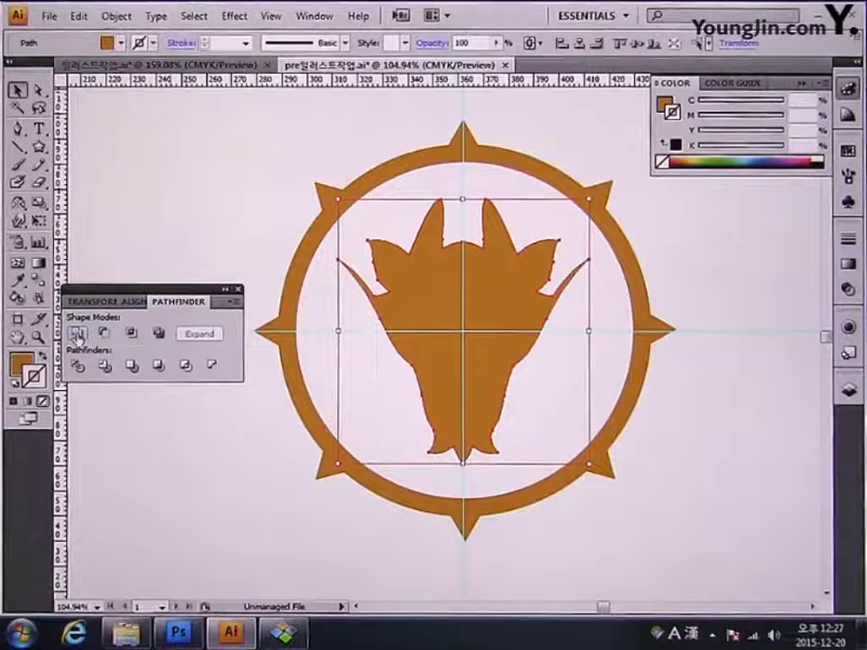
{"action": "left_click", "coordinate": [332, 319]}
{"action": "left_click", "coordinate": [385, 318]}
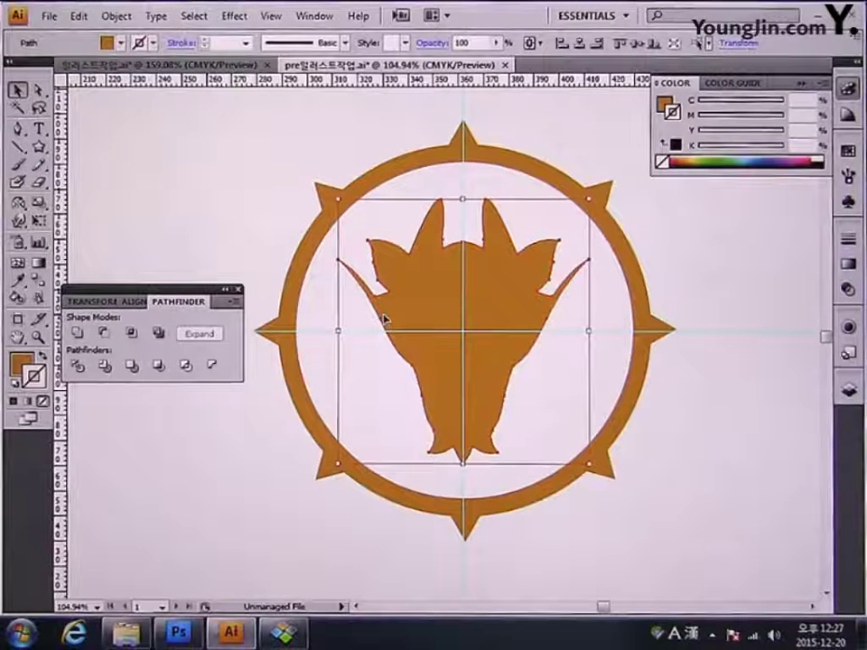
{"action": "left_click_drag", "start_coordinate": [555, 367], "coordinate": [547, 360]}
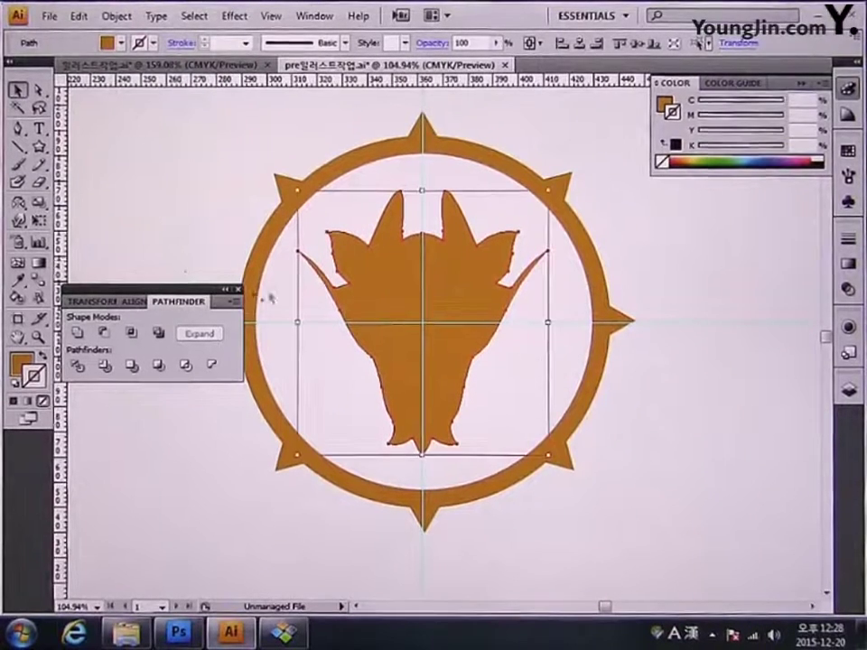
Add the text DDL in Adobe Myungjo Std M, 12 pt, in the empty area to the right of the ring emblem
{"action": "left_click", "coordinate": [40, 130]}
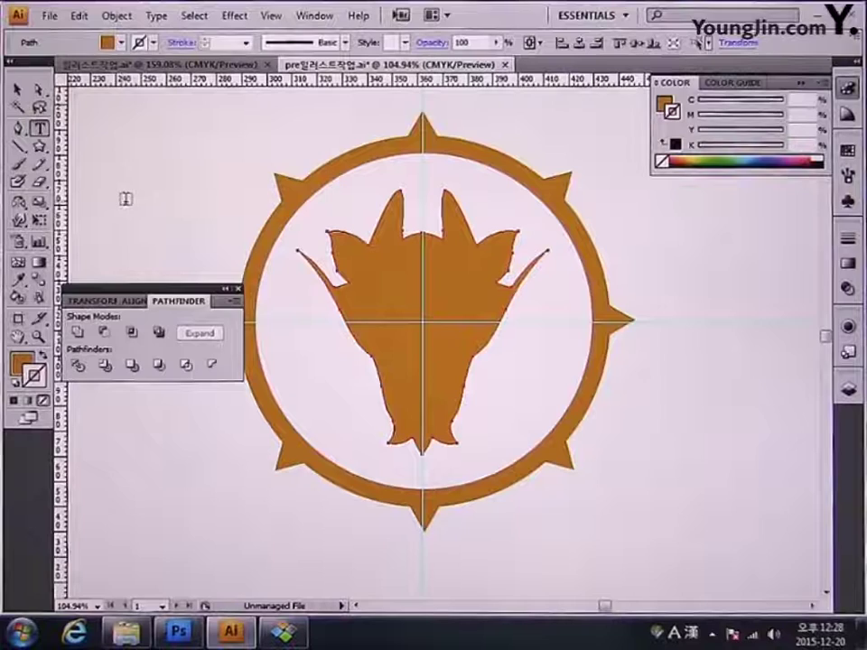
{"action": "key", "text": "ctrl+1"}
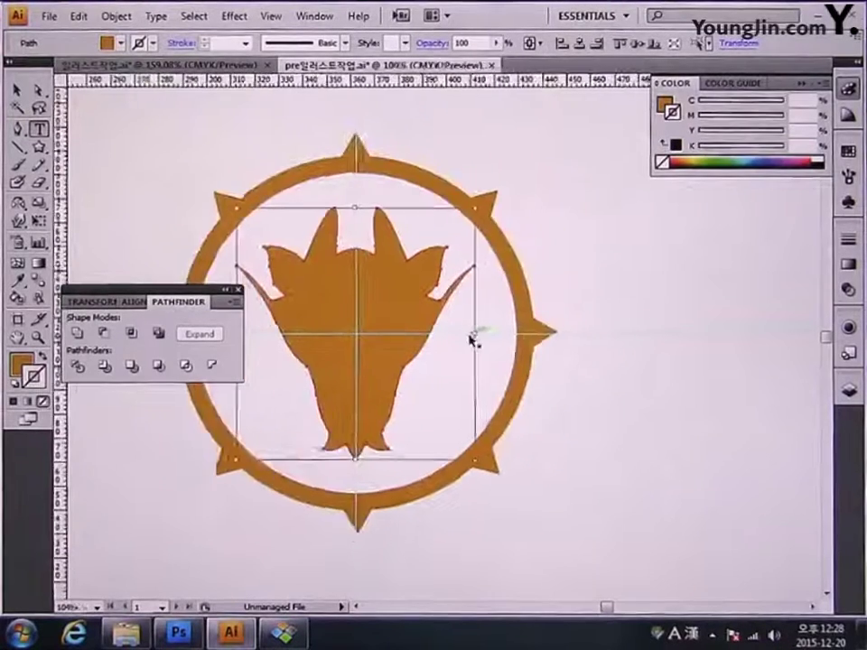
{"action": "key", "text": "ctrl+minus"}
{"action": "key", "text": "ctrl+minus"}
{"action": "key", "text": "ctrl+minus"}
{"action": "left_click_drag", "start_coordinate": [503, 377], "coordinate": [454, 371]}
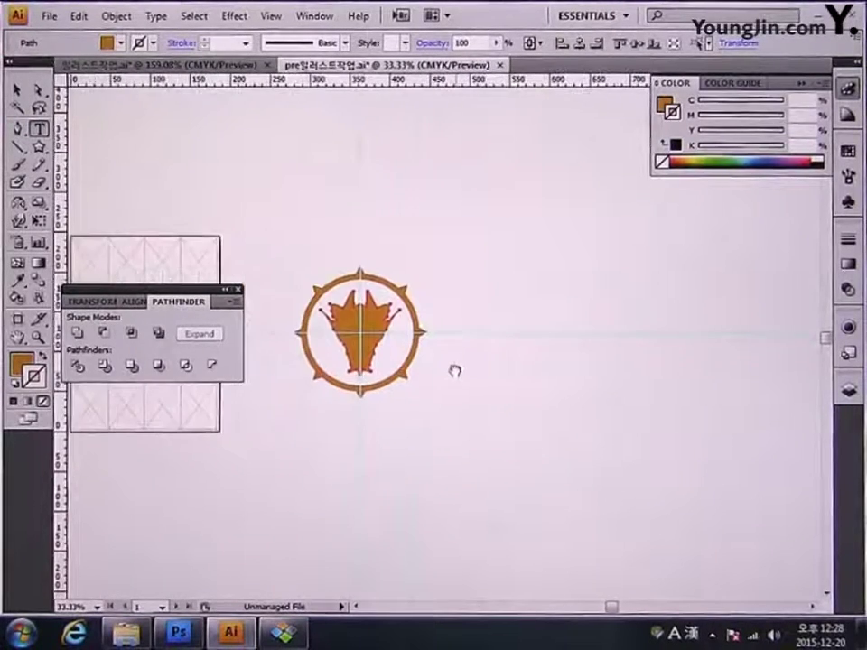
{"action": "key", "text": "ctrl+plus"}
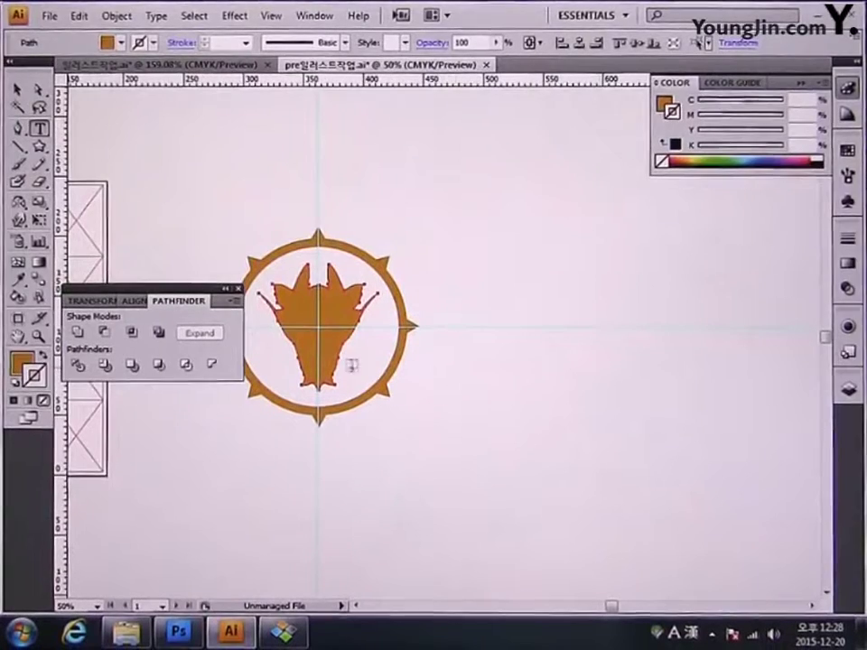
{"action": "key", "text": "v"}
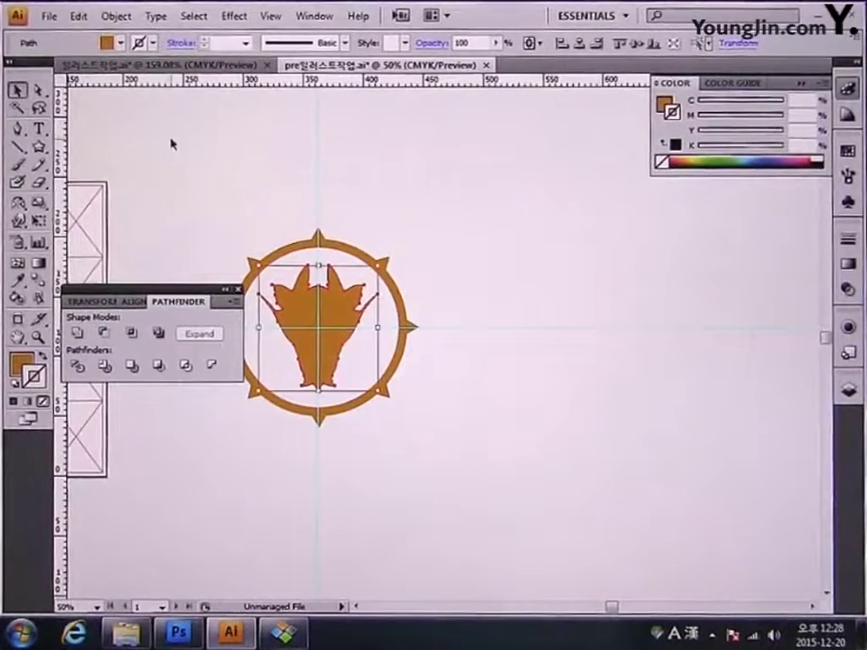
{"action": "left_click", "coordinate": [171, 142]}
{"action": "key", "text": "t"}
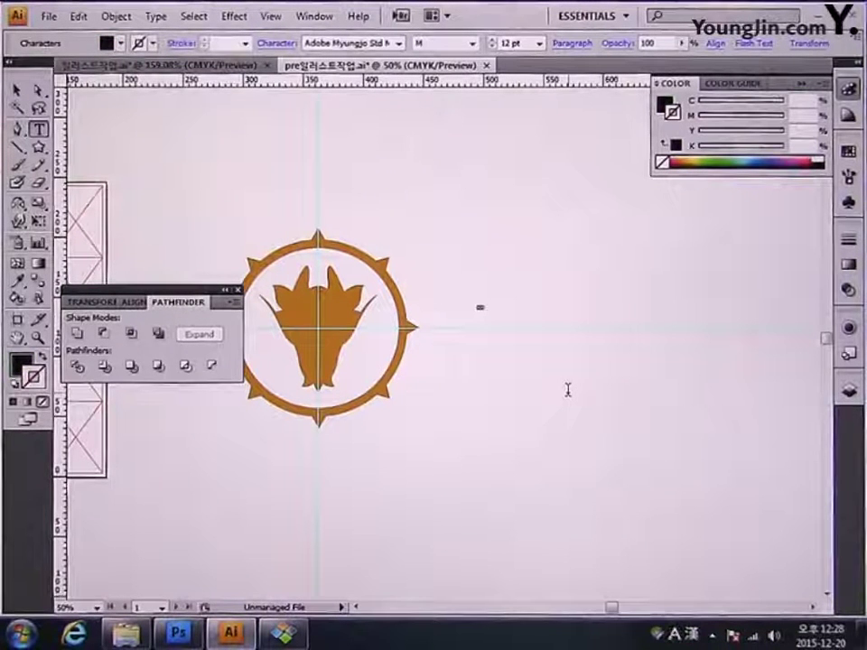
{"action": "left_click", "coordinate": [481, 308]}
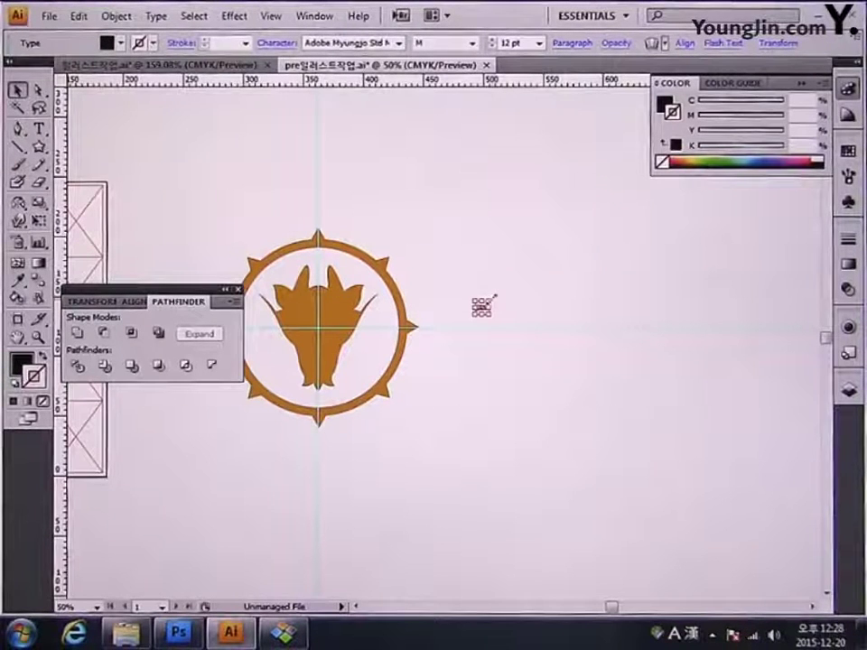
Enlarge the DDL text to about 145 mm wide and place it beside the emblem, level with the horizontal guide
{"action": "left_click_drag", "start_coordinate": [492, 296], "coordinate": [679, 236]}
{"action": "left_click_drag", "start_coordinate": [549, 293], "coordinate": [663, 344]}
{"action": "left_click", "coordinate": [596, 385]}
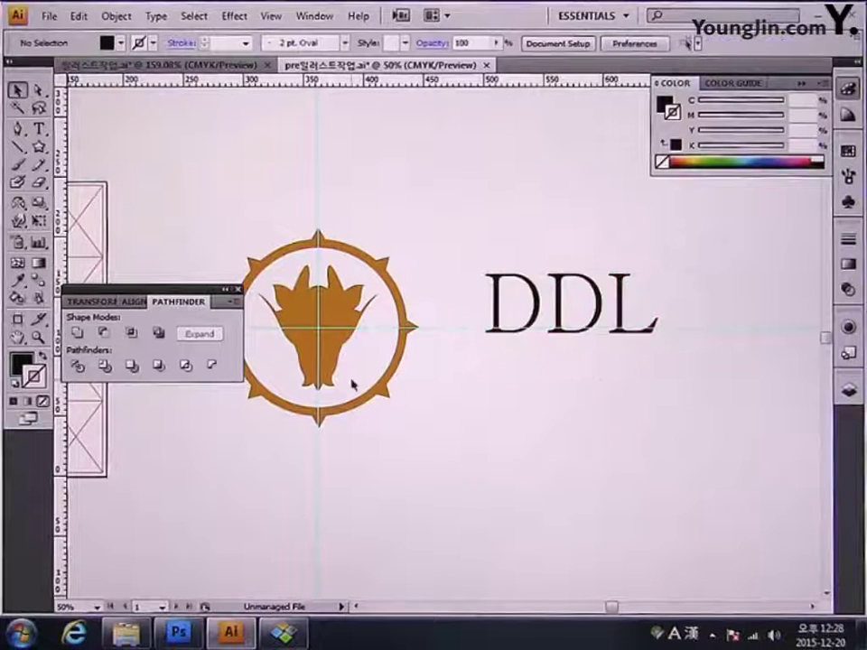
{"action": "key", "text": "t"}
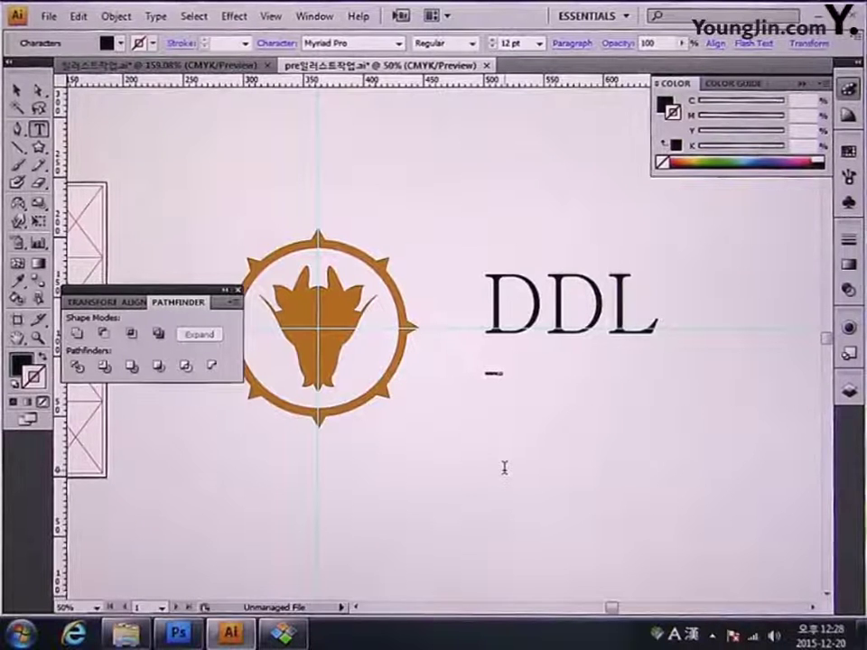
{"action": "type", "text": "ign"}
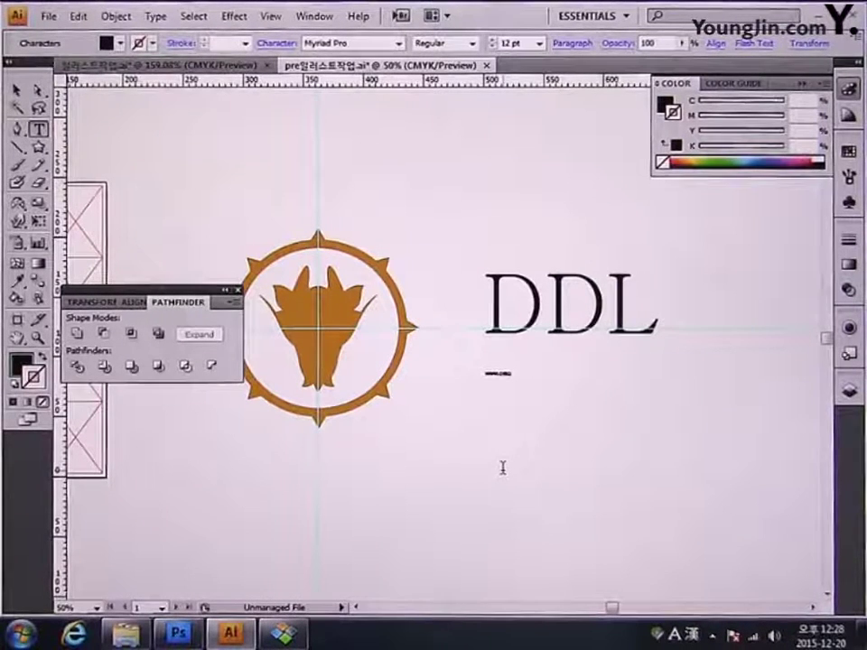
{"action": "type", "text": " Lab"}
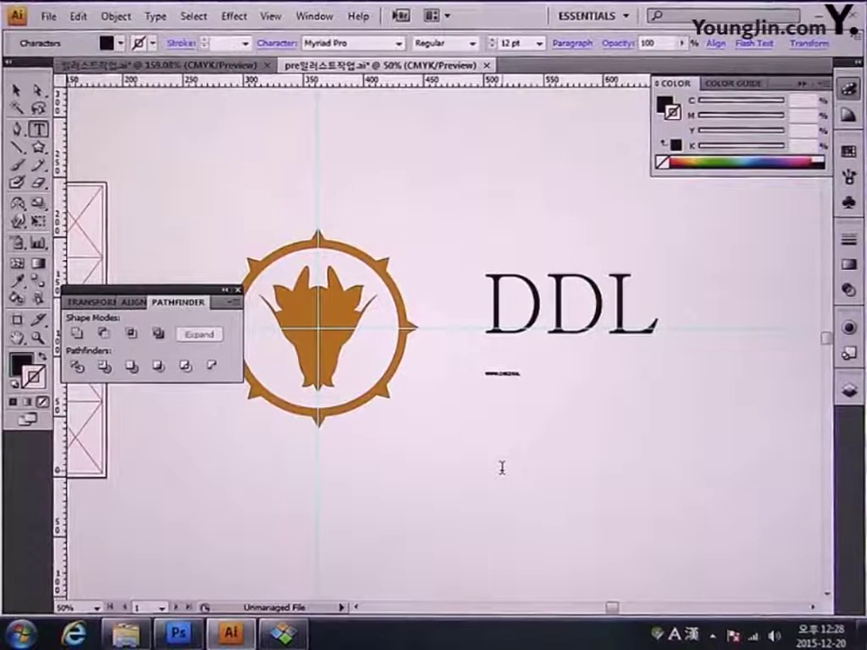
{"action": "type", "text": "s"}
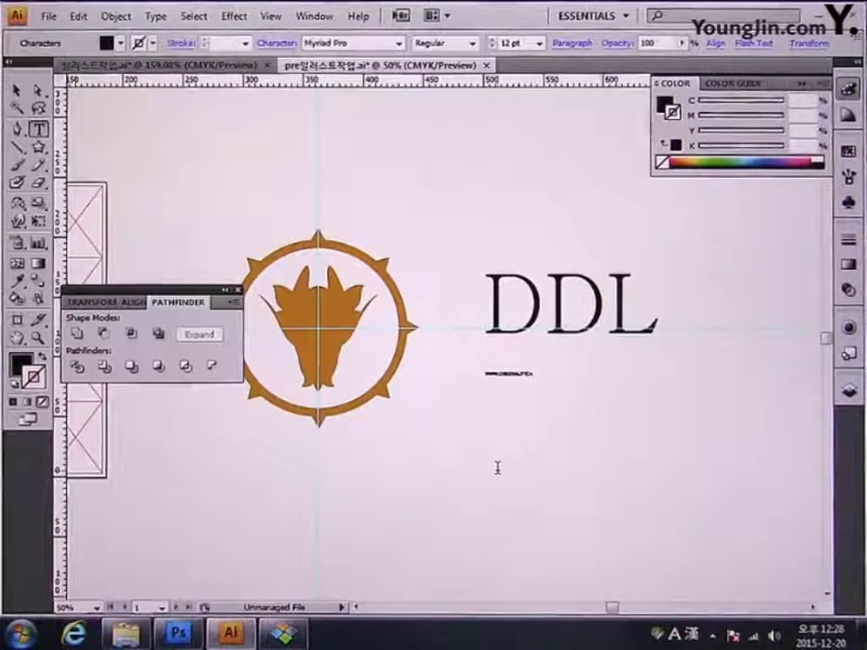
{"action": "type", "text": ".co.kr"}
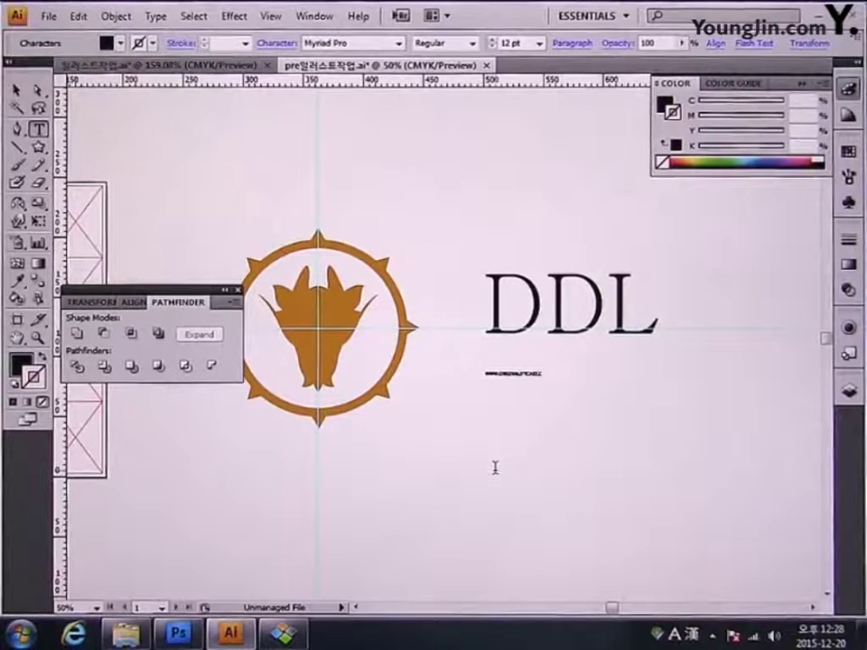
{"action": "type", "text": ".com"}
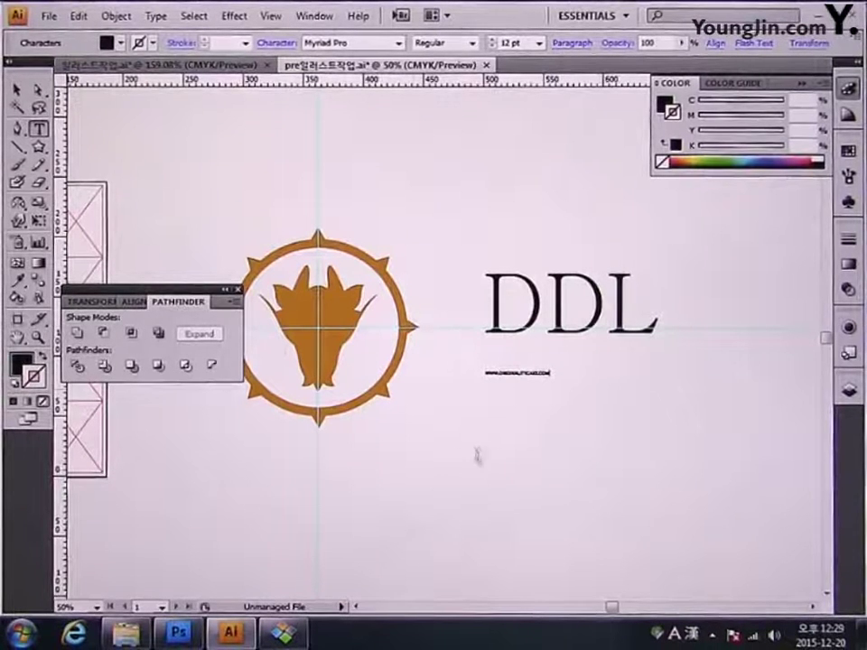
{"action": "key", "text": "Escape"}
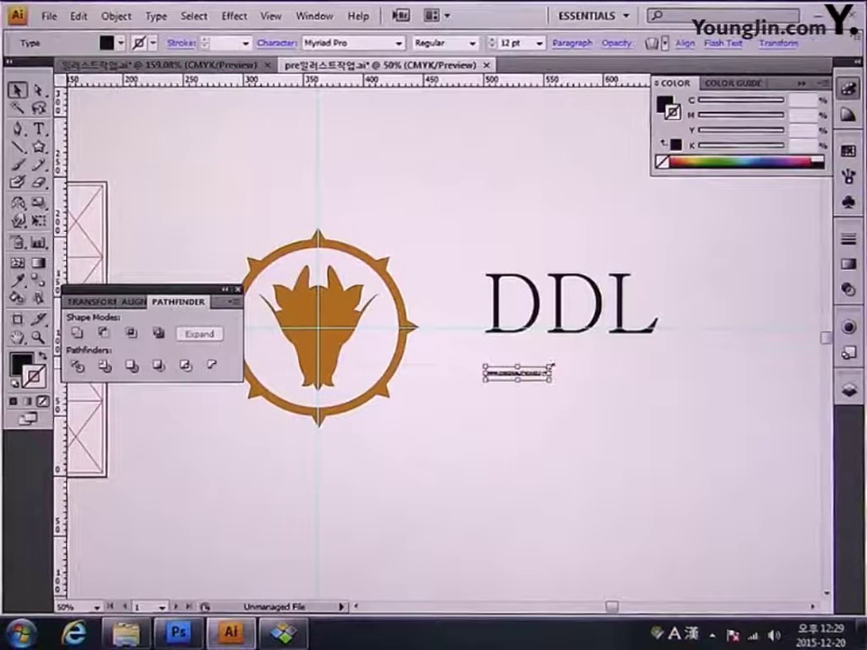
{"action": "left_click_drag", "start_coordinate": [551, 366], "coordinate": [659, 354]}
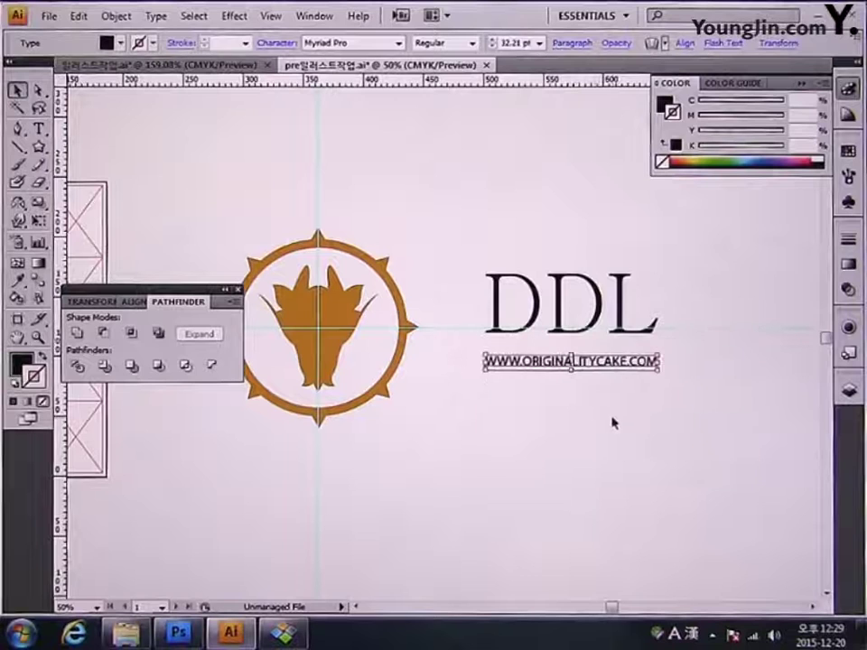
{"action": "left_click", "coordinate": [707, 469]}
Set the stroke of the animal head, the ring and both texts to olive gold #B2A124
{"action": "left_click", "coordinate": [391, 308]}
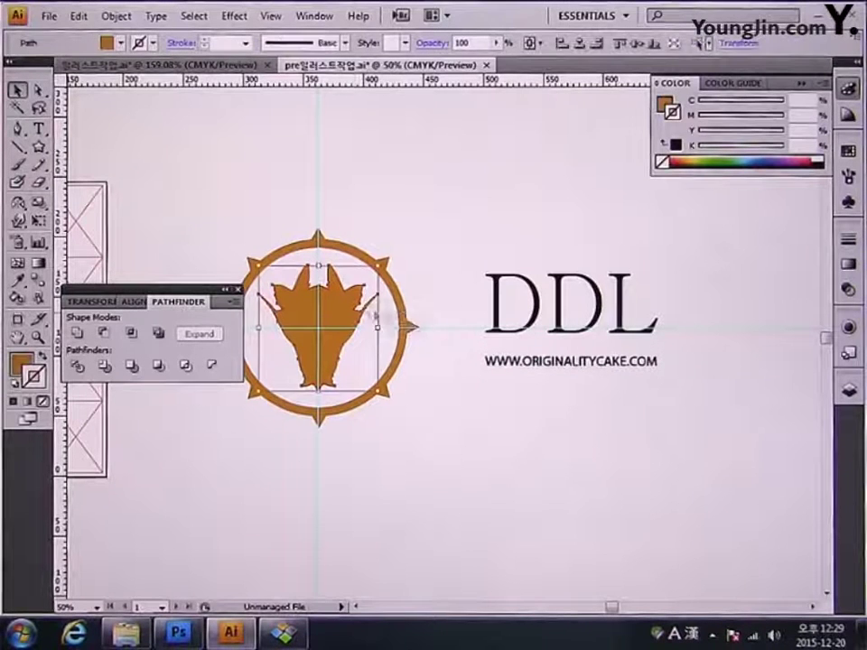
{"action": "left_click", "coordinate": [402, 310], "text": "shift"}
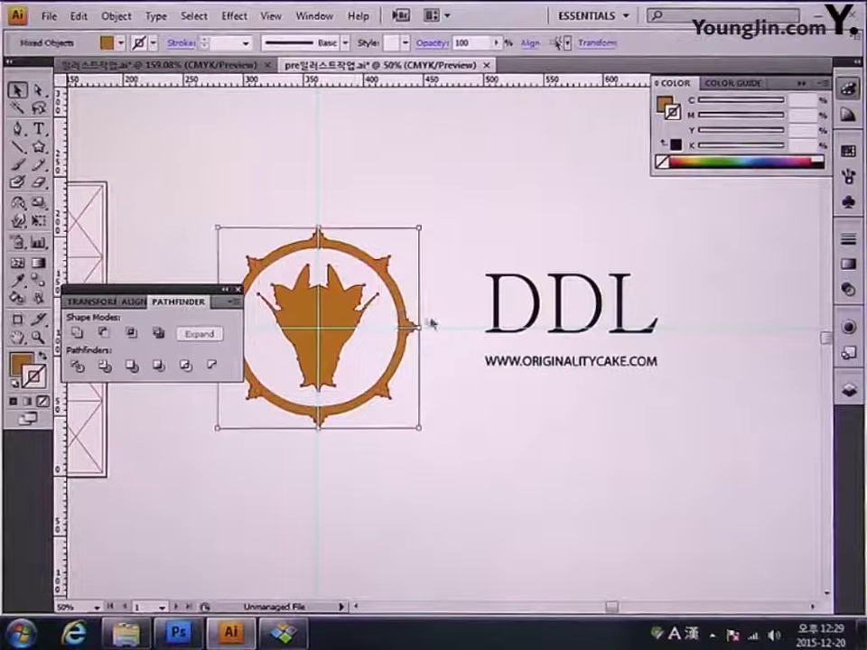
{"action": "left_click", "coordinate": [497, 312], "text": "shift"}
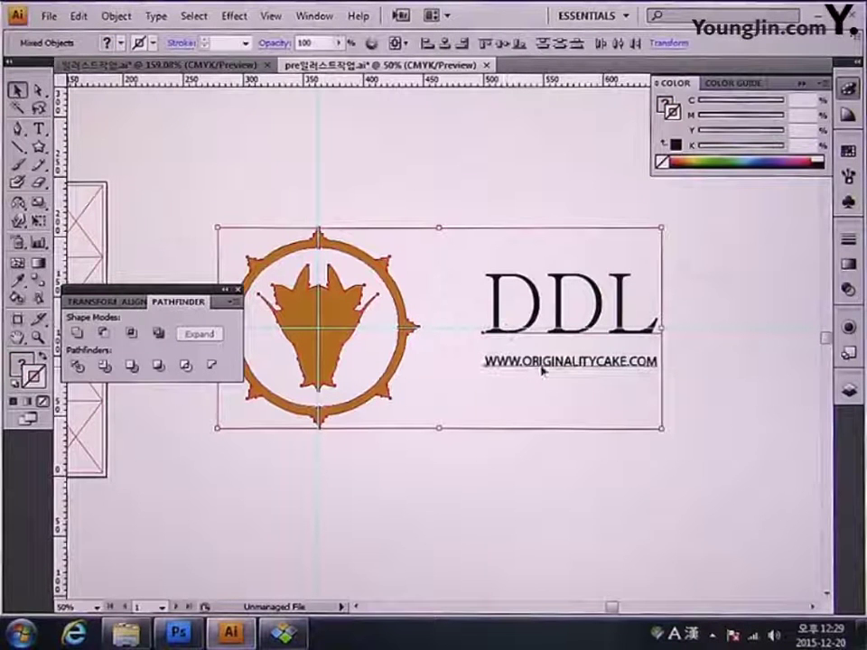
{"action": "double_click", "coordinate": [38, 390]}
{"action": "left_click", "coordinate": [456, 396]}
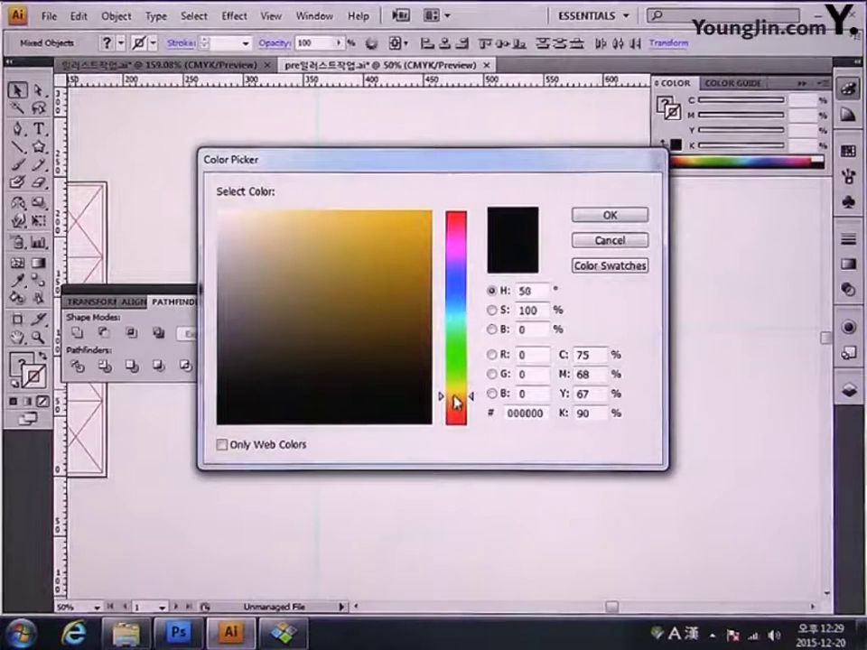
{"action": "left_click", "coordinate": [407, 288]}
{"action": "mouse_move", "coordinate": [407, 288]}
{"action": "left_mouse_down"}
{"action": "mouse_move", "coordinate": [393, 257]}
{"action": "mouse_move", "coordinate": [388, 274]}
{"action": "left_mouse_up"}
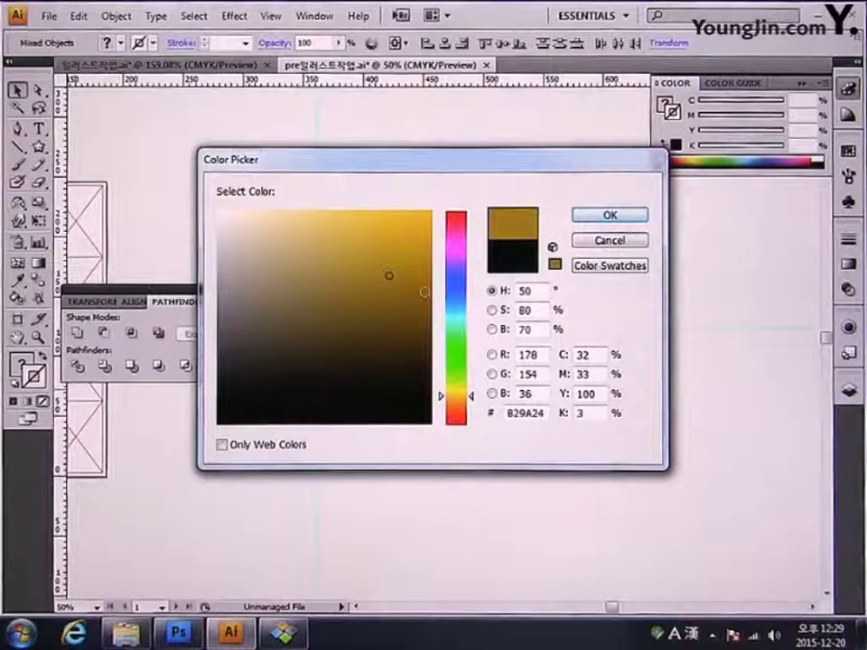
{"action": "mouse_move", "coordinate": [474, 395]}
{"action": "left_mouse_down"}
{"action": "mouse_move", "coordinate": [472, 403]}
{"action": "mouse_move", "coordinate": [477, 393]}
{"action": "left_mouse_up"}
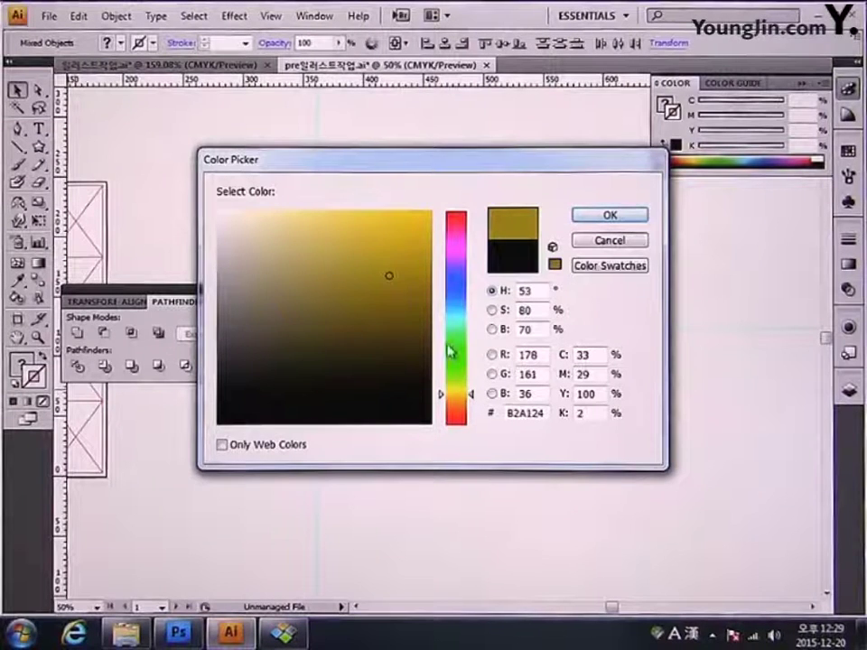
{"action": "left_click", "coordinate": [609, 215]}
{"action": "left_click", "coordinate": [551, 406]}
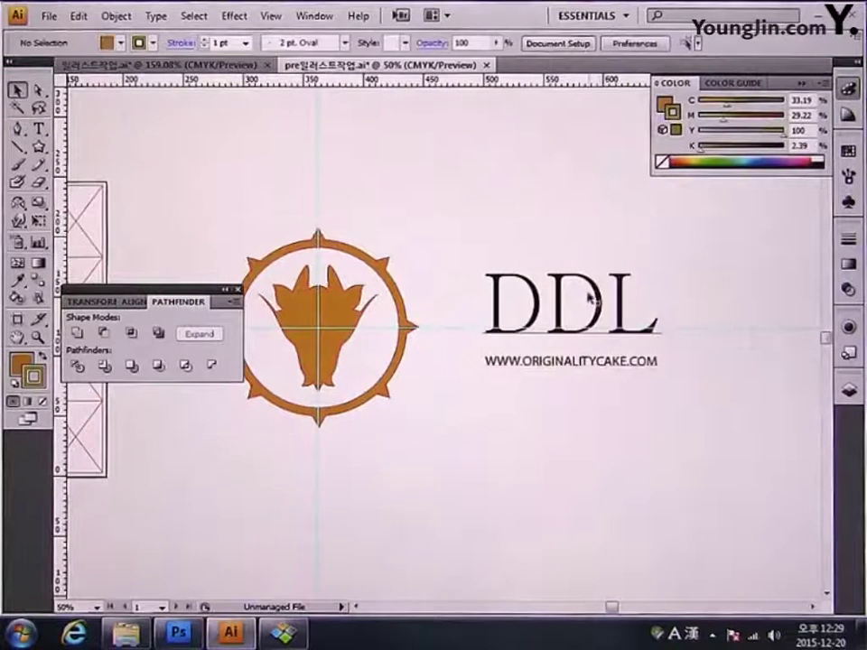
Remove the stroke from the DDL and web address texts and fill both with gold, C 23.37, M 37.42, Y 100, K 1.91
{"action": "left_click", "coordinate": [542, 307]}
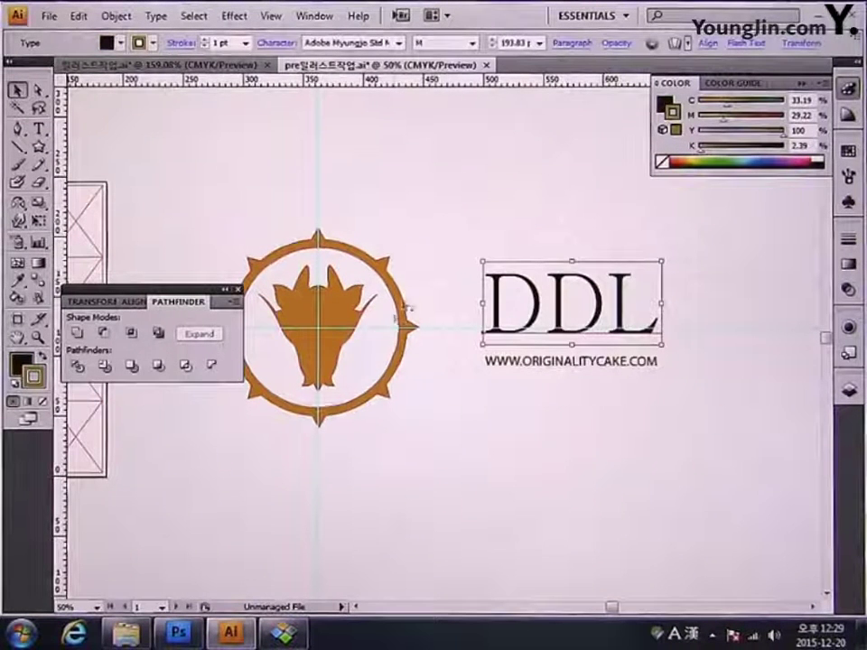
{"action": "left_click", "coordinate": [438, 276]}
{"action": "left_click_drag", "start_coordinate": [461, 244], "coordinate": [693, 412]}
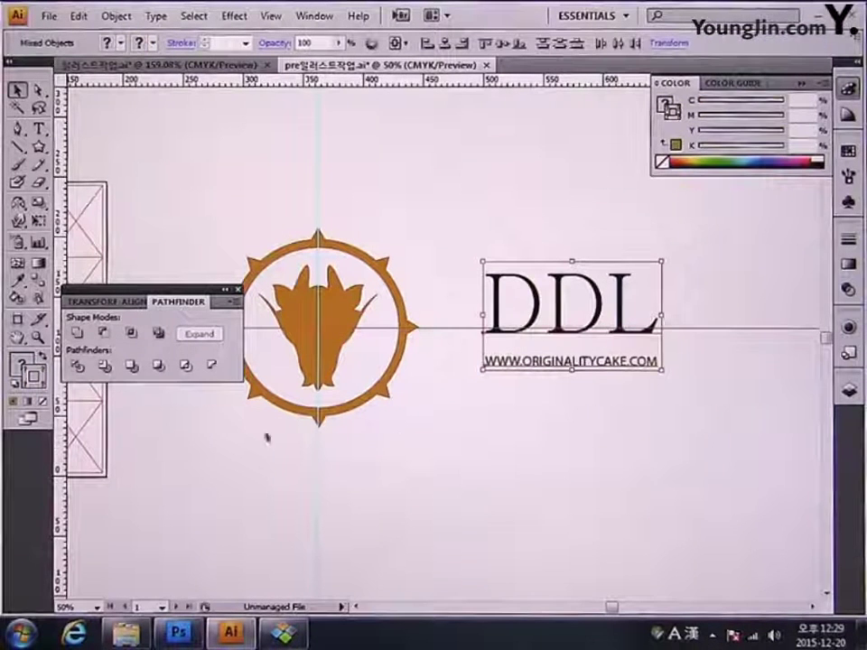
{"action": "left_click", "coordinate": [597, 422]}
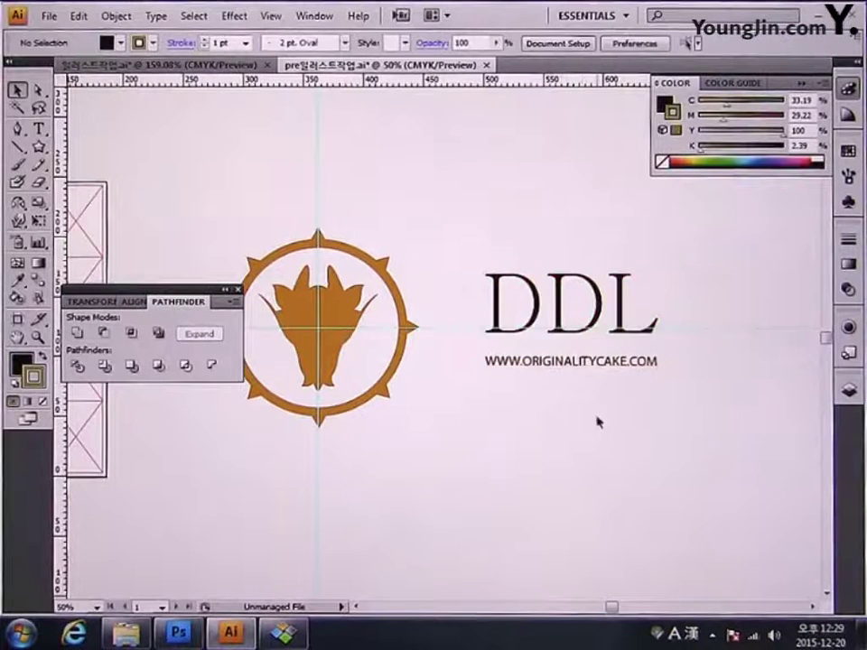
{"action": "left_click", "coordinate": [566, 326]}
{"action": "left_click", "coordinate": [553, 365], "text": "shift"}
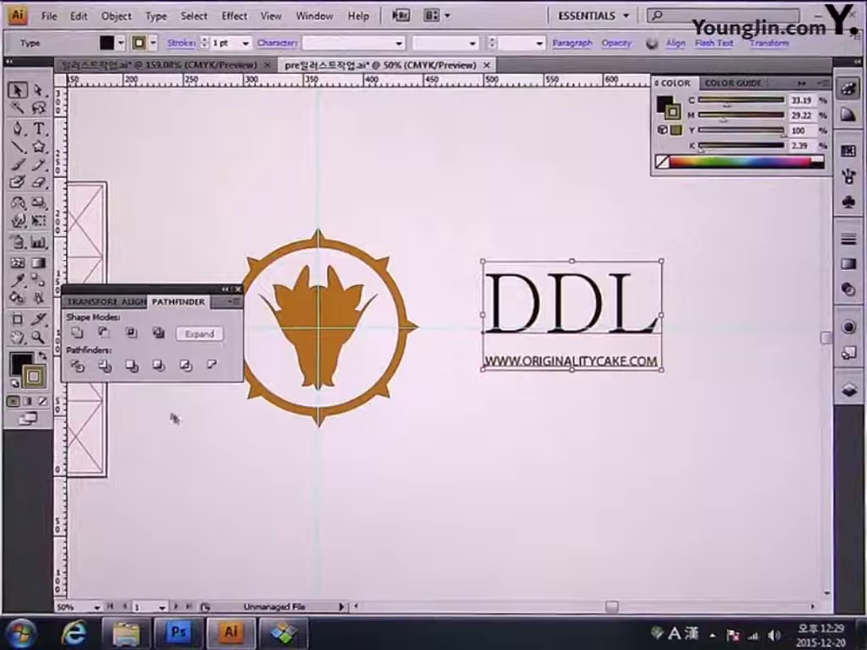
{"action": "left_click", "coordinate": [16, 380]}
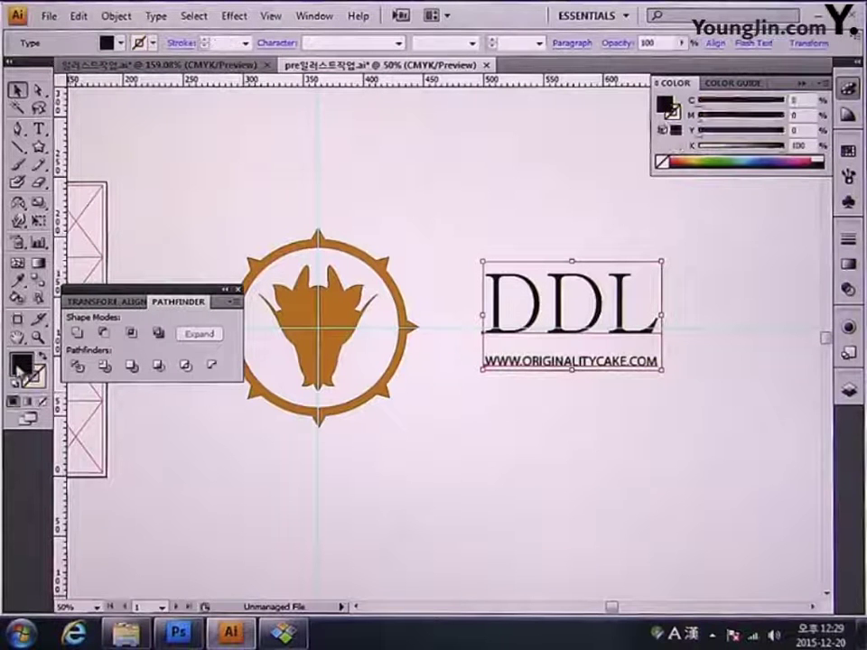
{"action": "double_click", "coordinate": [23, 364]}
{"action": "left_click", "coordinate": [460, 398]}
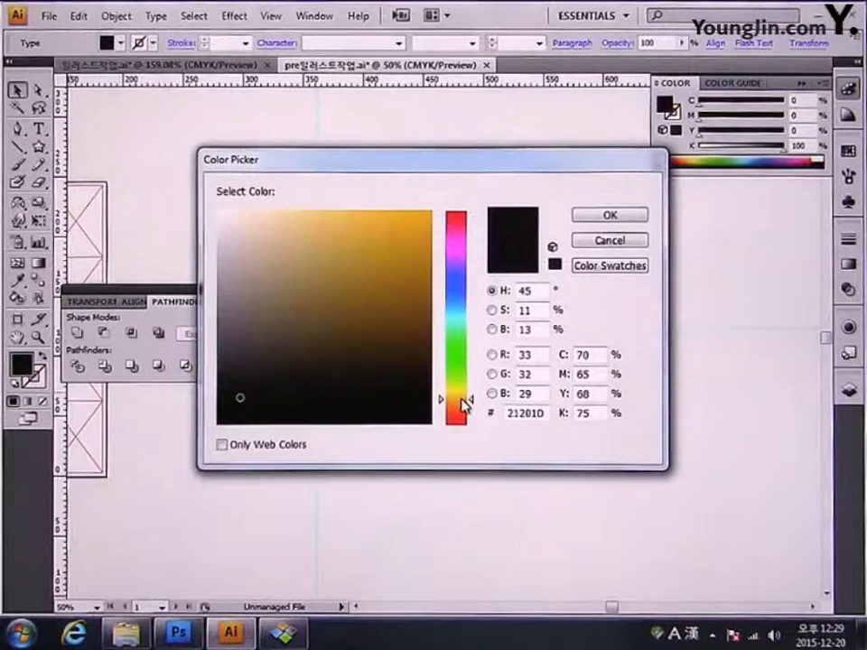
{"action": "left_click", "coordinate": [397, 261]}
{"action": "left_click", "coordinate": [584, 214]}
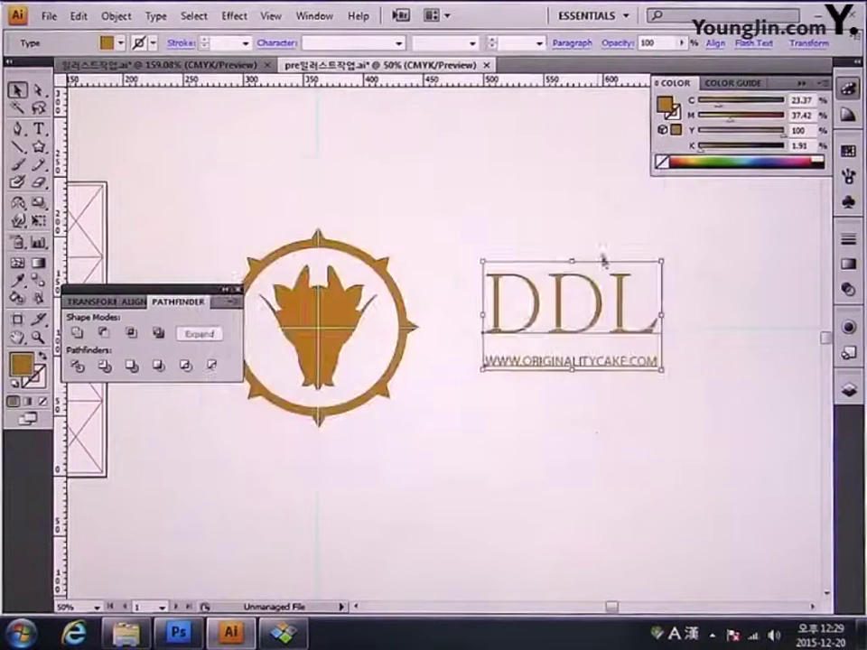
{"action": "left_click", "coordinate": [585, 437]}
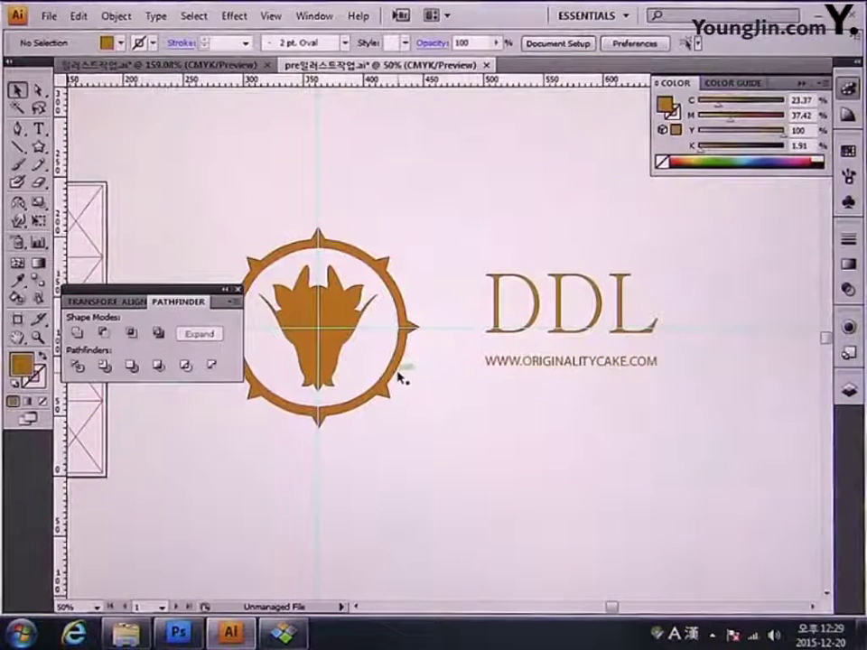
Give the spiked ring and both texts the same brown-gold fill, C 20.23, M 46.04, Y 98.91, K 2.44
{"action": "left_click", "coordinate": [390, 376]}
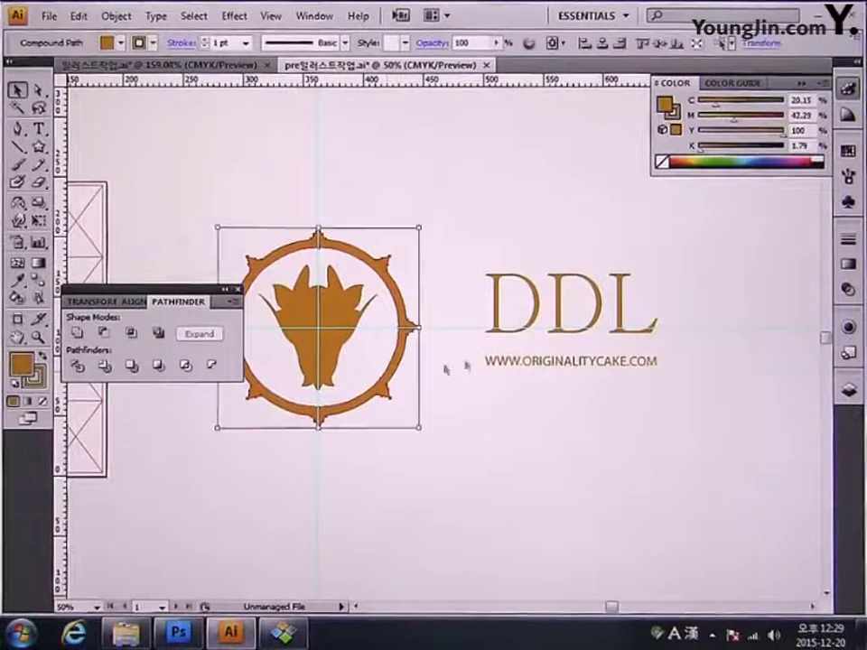
{"action": "left_click", "coordinate": [541, 306], "text": "shift"}
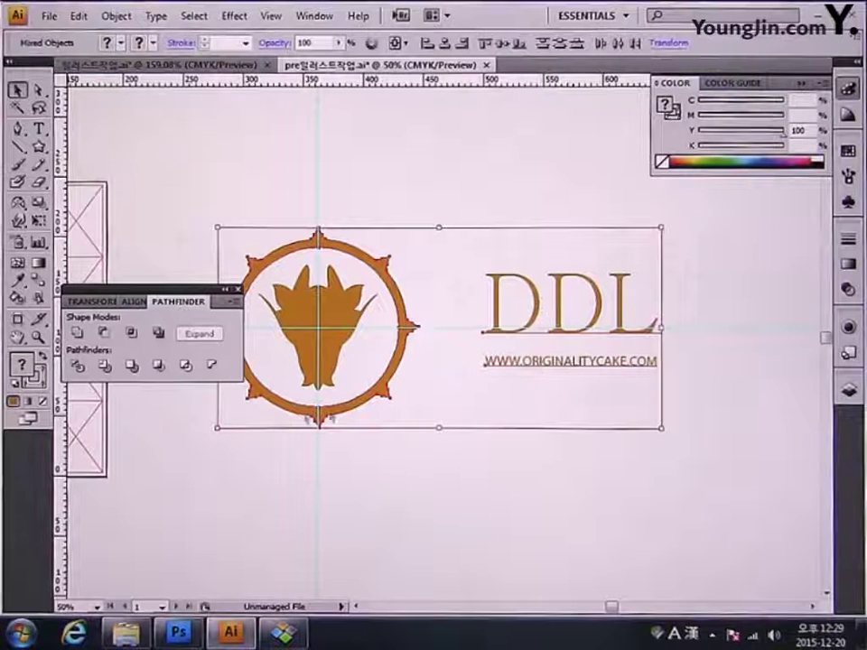
{"action": "double_click", "coordinate": [27, 368]}
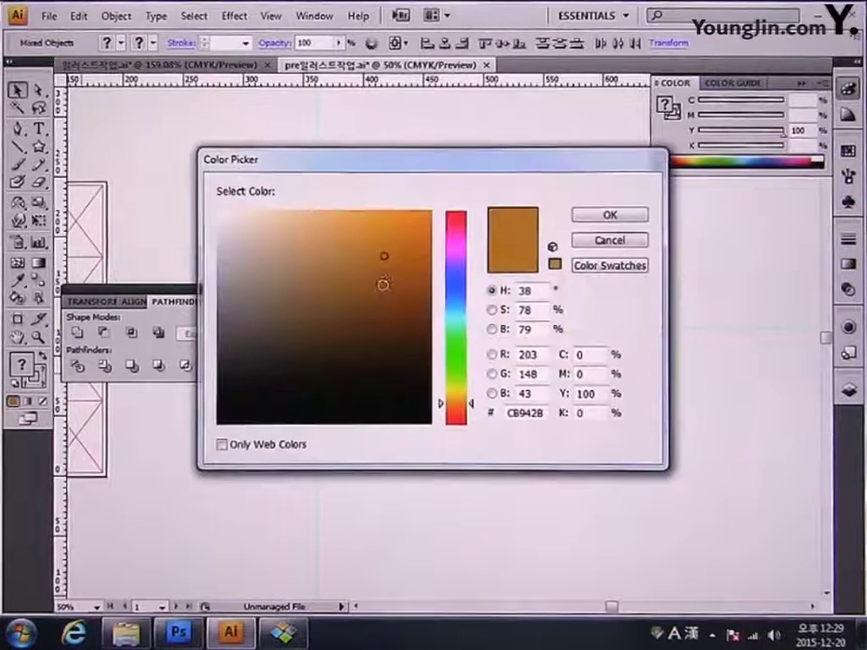
{"action": "left_click", "coordinate": [610, 216]}
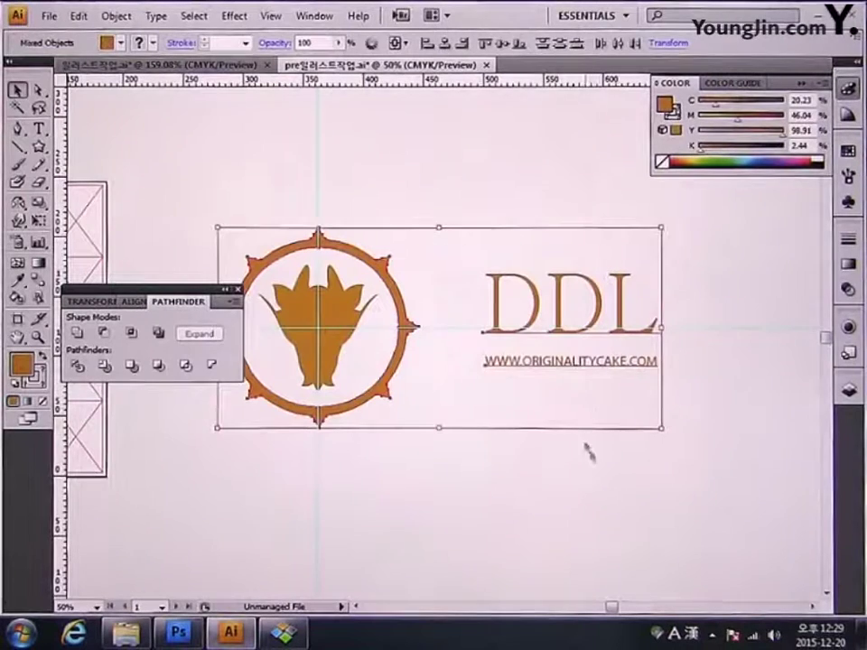
{"action": "left_click", "coordinate": [558, 461]}
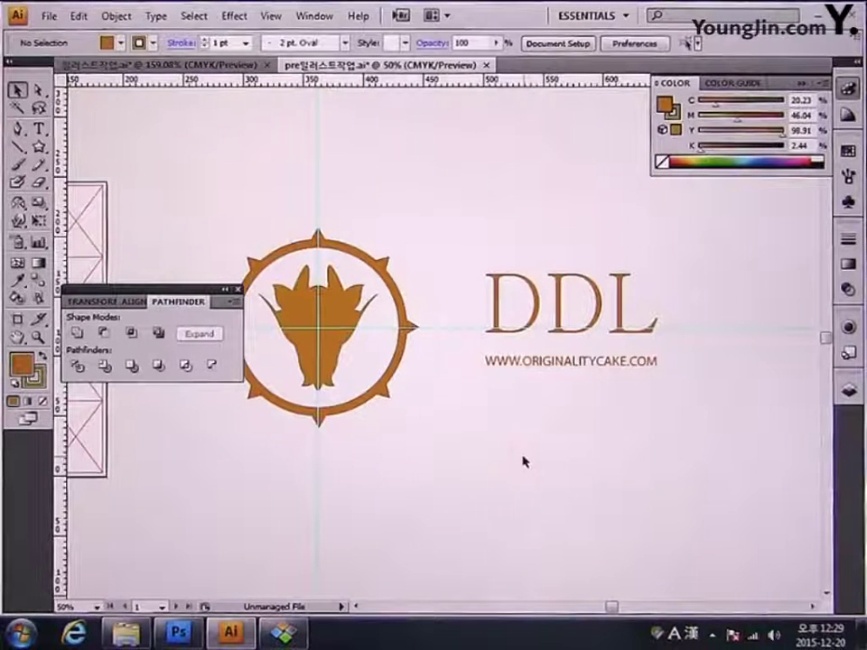
Change the font of the DDL text to YDIYMjO360 Regular
{"action": "left_click", "coordinate": [500, 312]}
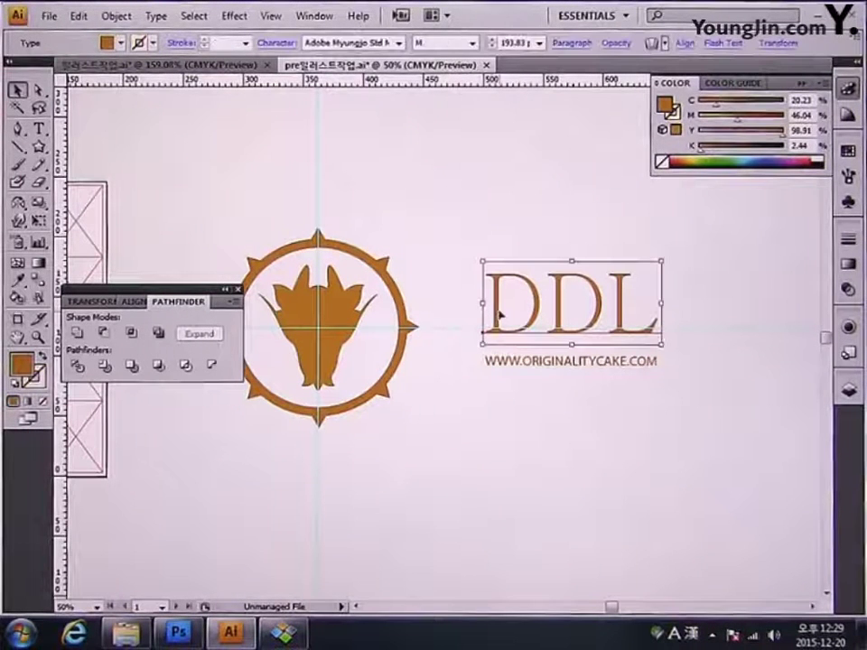
{"action": "left_click", "coordinate": [523, 365], "text": "shift"}
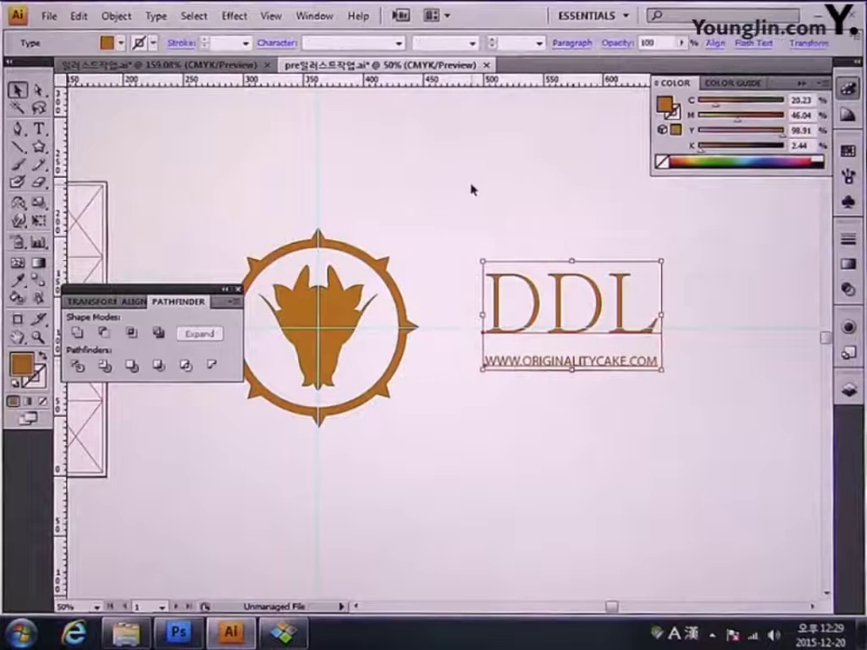
{"action": "left_click", "coordinate": [494, 221]}
{"action": "left_click", "coordinate": [497, 295]}
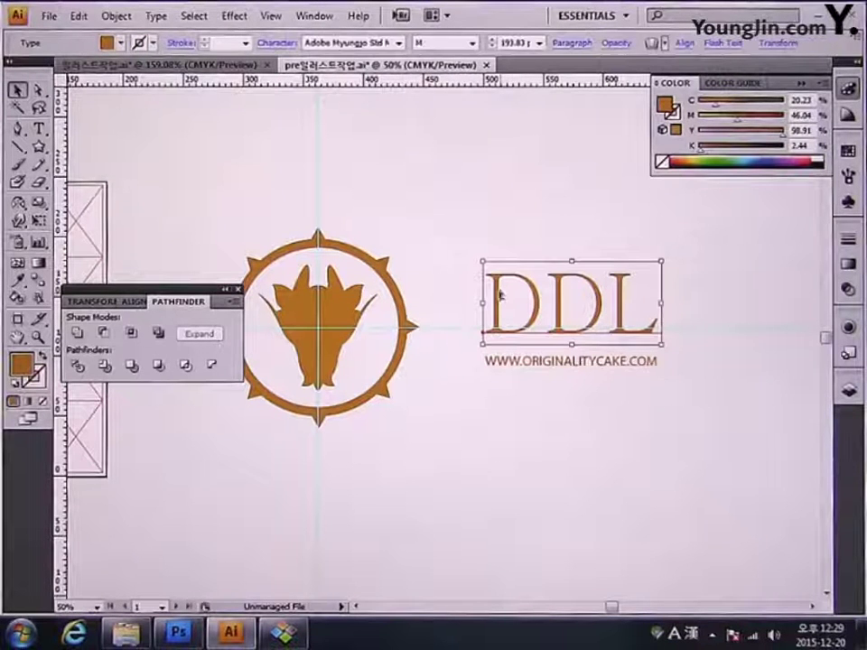
{"action": "left_click", "coordinate": [399, 42]}
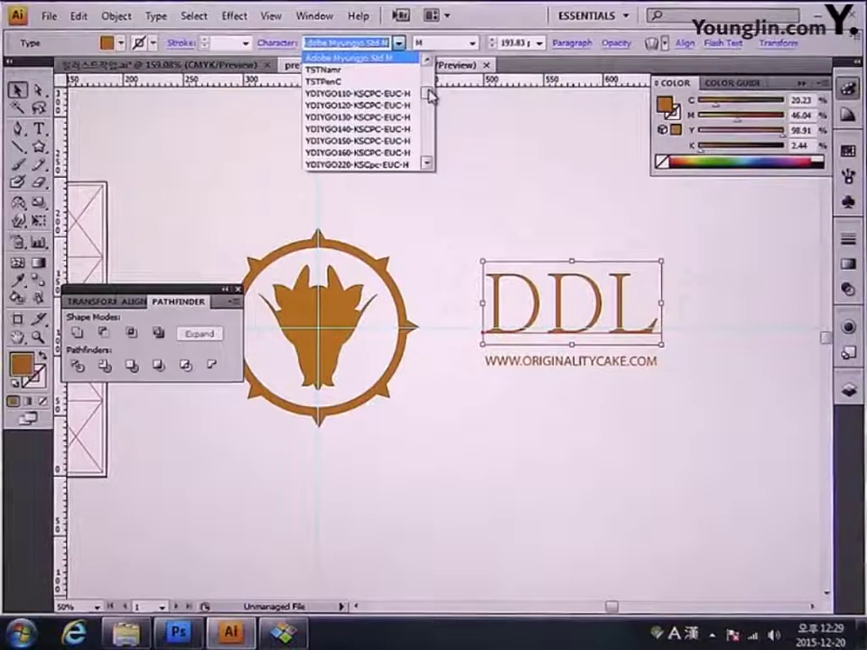
{"action": "left_click_drag", "start_coordinate": [429, 93], "coordinate": [431, 97]}
{"action": "scroll", "coordinate": [431, 98], "scroll_direction": "up", "scroll_amount": 1}
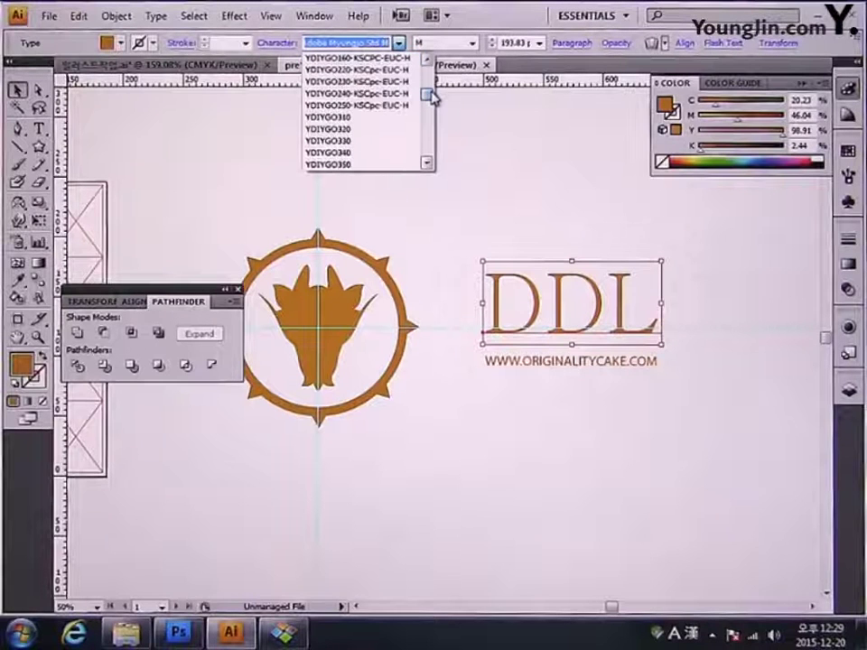
{"action": "scroll", "coordinate": [397, 124], "scroll_direction": "down", "scroll_amount": 5}
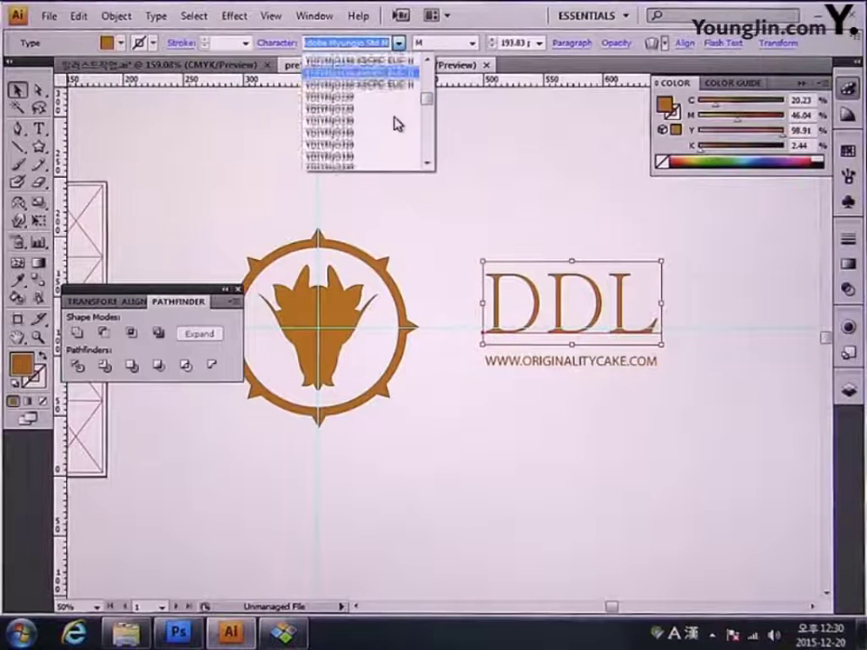
{"action": "scroll", "coordinate": [395, 124], "scroll_direction": "down", "scroll_amount": 1}
{"action": "left_click", "coordinate": [361, 131]}
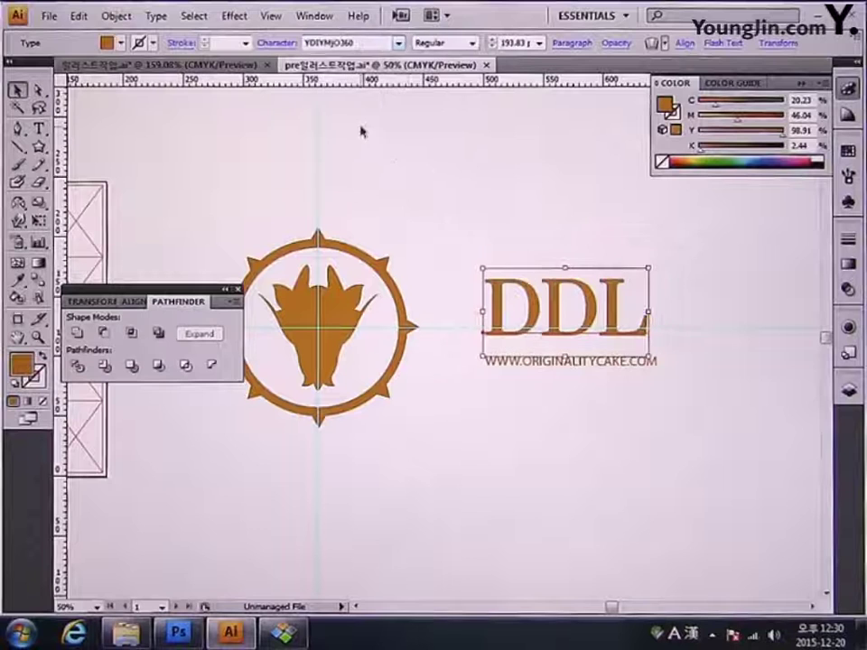
Enlarge the DDL text beside the emblem to about 330 pt
{"action": "left_click", "coordinate": [468, 208]}
{"action": "left_click", "coordinate": [569, 304]}
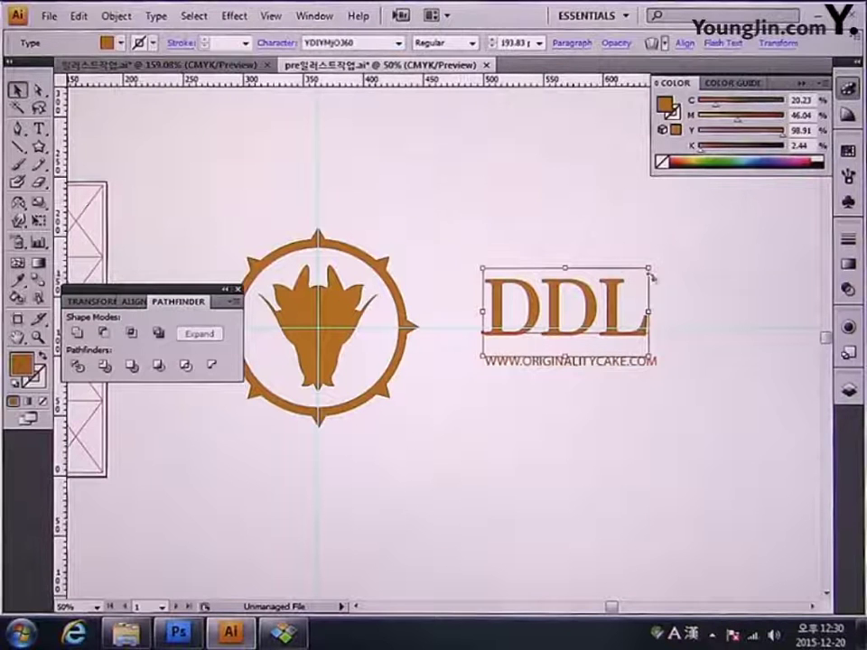
{"action": "left_click_drag", "start_coordinate": [650, 269], "coordinate": [683, 258]}
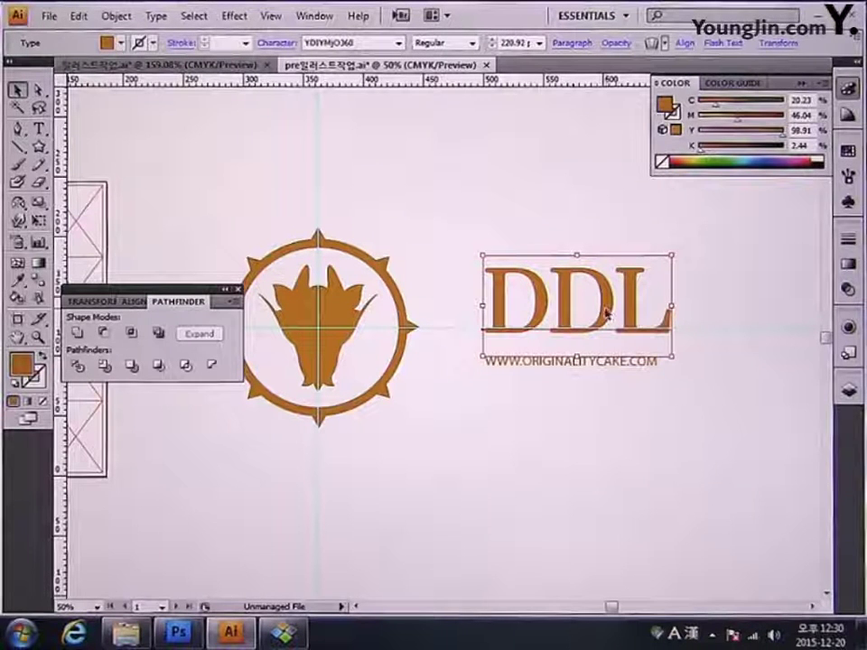
{"action": "left_click_drag", "start_coordinate": [674, 357], "coordinate": [766, 448]}
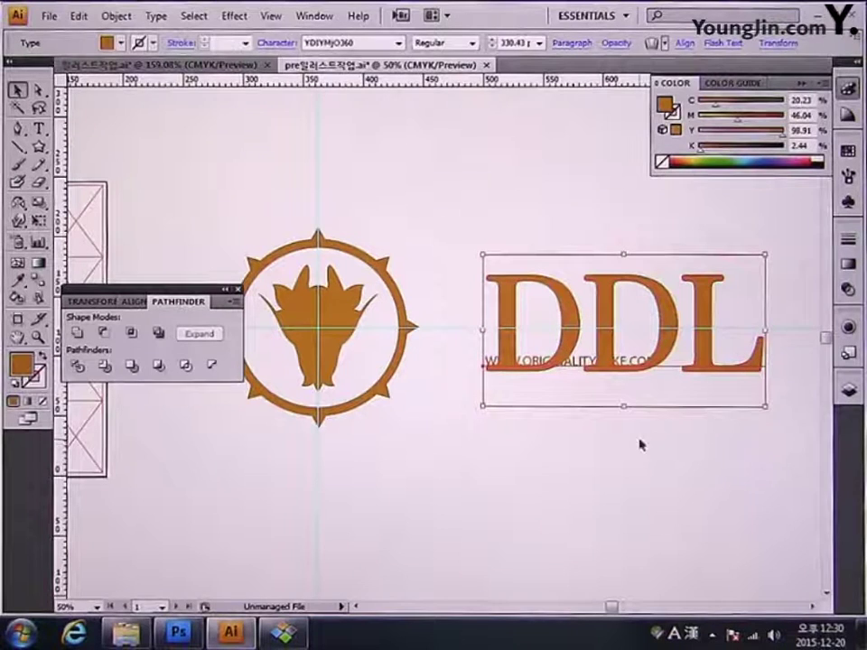
Place the web address directly beneath the enlarged DDL text and set its font to YDIYMjO330 Regular
{"action": "left_click", "coordinate": [488, 382]}
{"action": "left_click_drag", "start_coordinate": [483, 359], "coordinate": [485, 387]}
{"action": "left_click", "coordinate": [398, 42]}
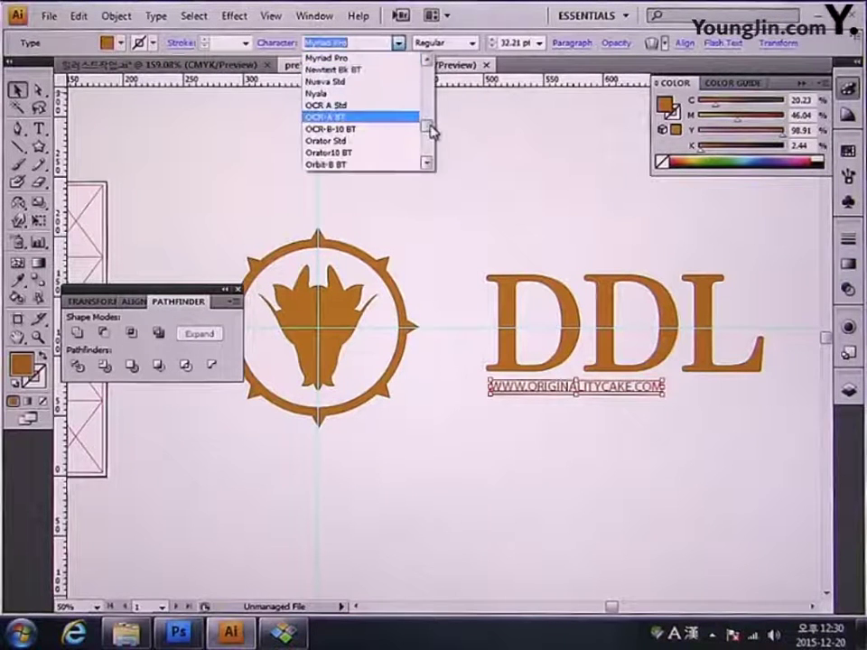
{"action": "scroll", "coordinate": [430, 129], "scroll_direction": "up", "scroll_amount": 10}
{"action": "left_click_drag", "start_coordinate": [431, 120], "coordinate": [430, 101]}
{"action": "scroll", "coordinate": [394, 121], "scroll_direction": "down", "scroll_amount": 5}
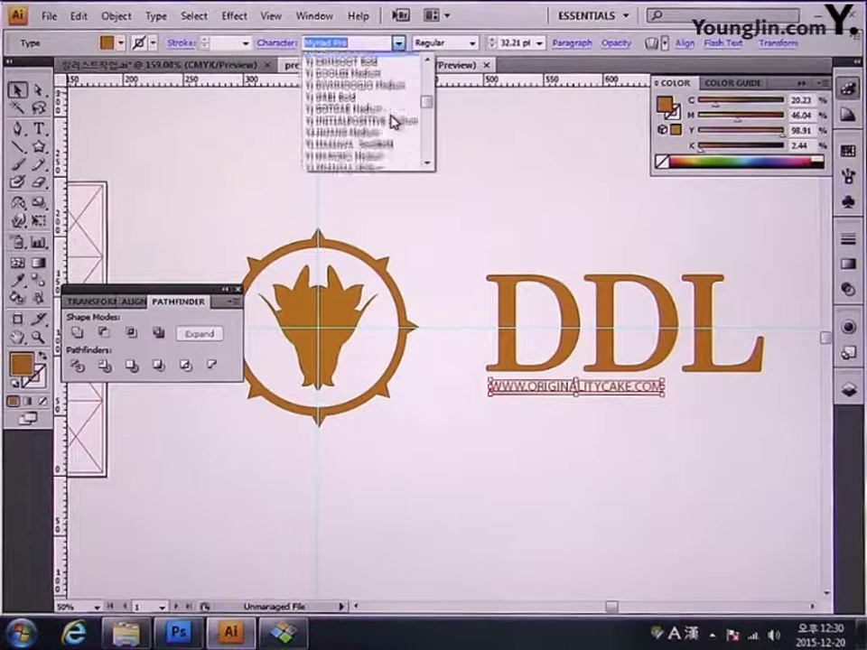
{"action": "left_click", "coordinate": [339, 57]}
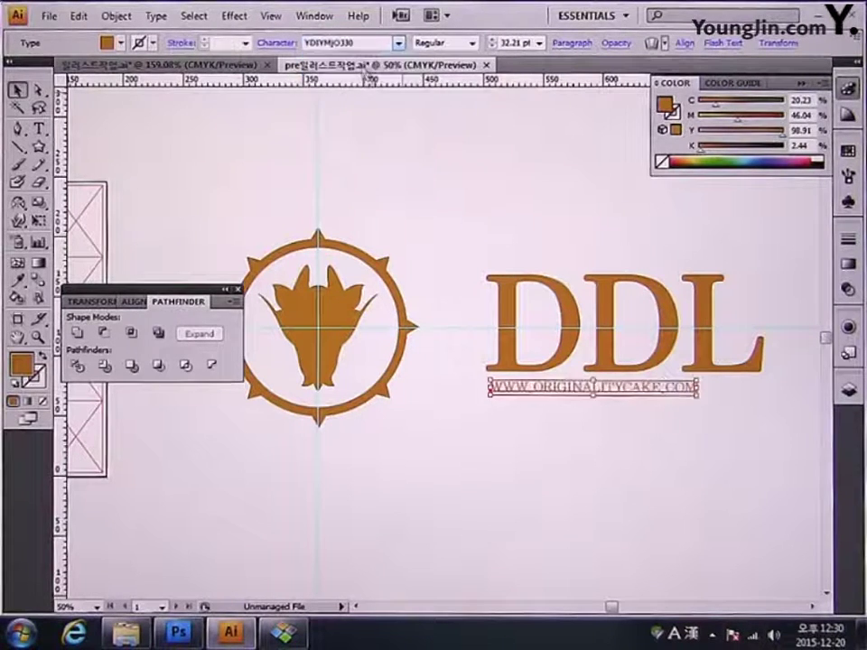
Enlarge the web address to the width of the DDL text and line up their left edges
{"action": "left_click_drag", "start_coordinate": [684, 406], "coordinate": [763, 486]}
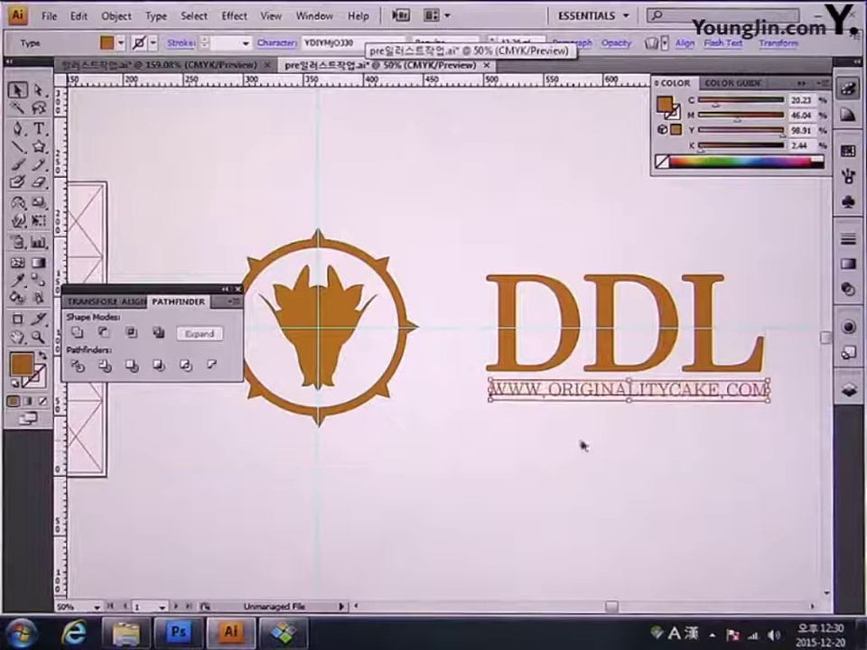
{"action": "left_click_drag", "start_coordinate": [489, 400], "coordinate": [484, 413]}
{"action": "left_click", "coordinate": [531, 470]}
Nudge the DDL and web address texts together slightly upward and farther right from the emblem
{"action": "left_click", "coordinate": [662, 370]}
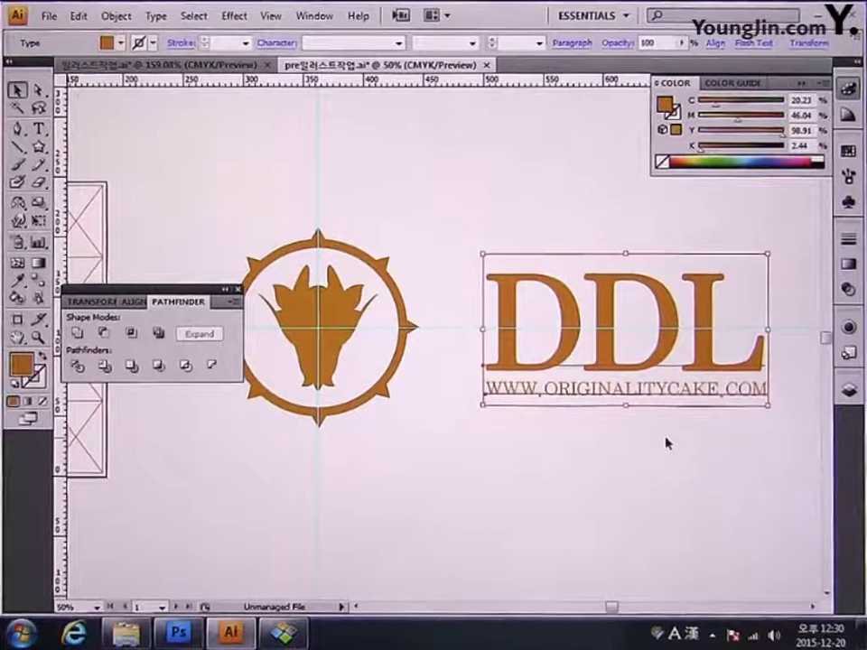
{"action": "key", "text": "Up"}
{"action": "key", "text": "Up"}
{"action": "key", "text": "Up"}
{"action": "key", "text": "Up"}
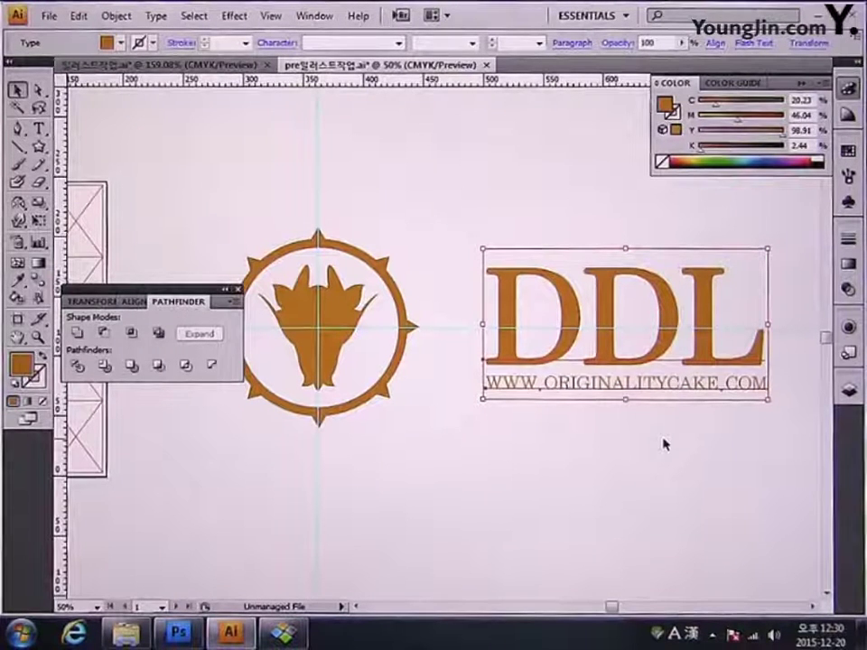
{"action": "key", "text": "Right"}
{"action": "key", "text": "Right"}
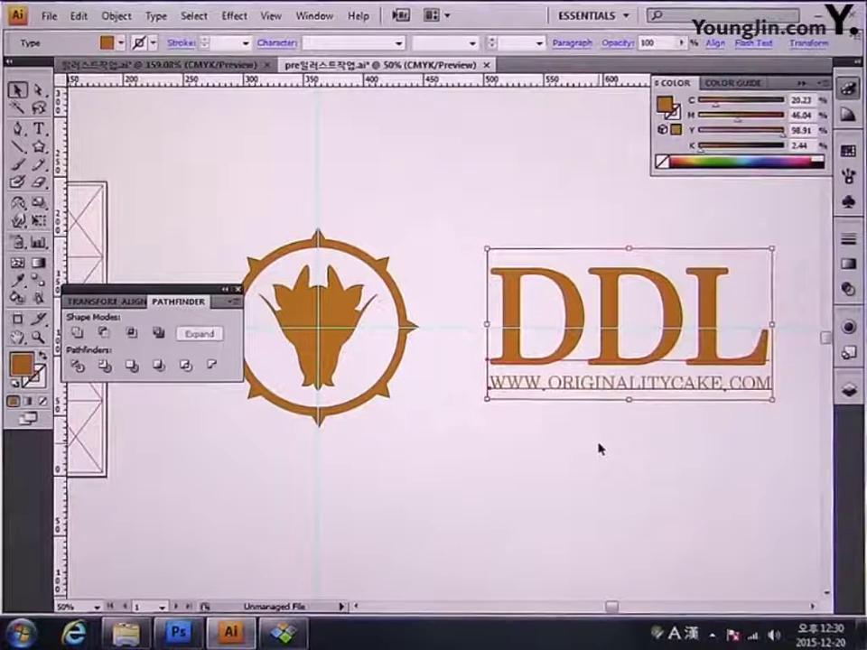
{"action": "key", "text": "Right"}
{"action": "key", "text": "Right"}
{"action": "key", "text": "Right"}
{"action": "key", "text": "Right"}
{"action": "key", "text": "Right"}
{"action": "key", "text": "Right"}
{"action": "key", "text": "Right"}
{"action": "key", "text": "Right"}
{"action": "key", "text": "Right"}
{"action": "key", "text": "Right"}
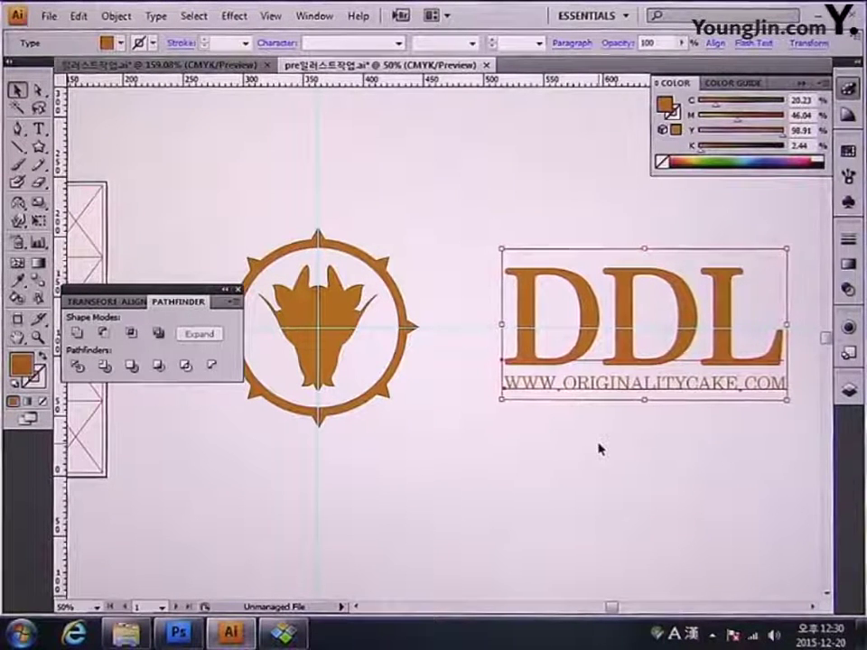
{"action": "left_click", "coordinate": [581, 542]}
Convert the DDL and web address texts to outlines
{"action": "left_click_drag", "start_coordinate": [646, 525], "coordinate": [563, 487]}
{"action": "key", "text": "f"}
{"action": "key", "text": "f"}
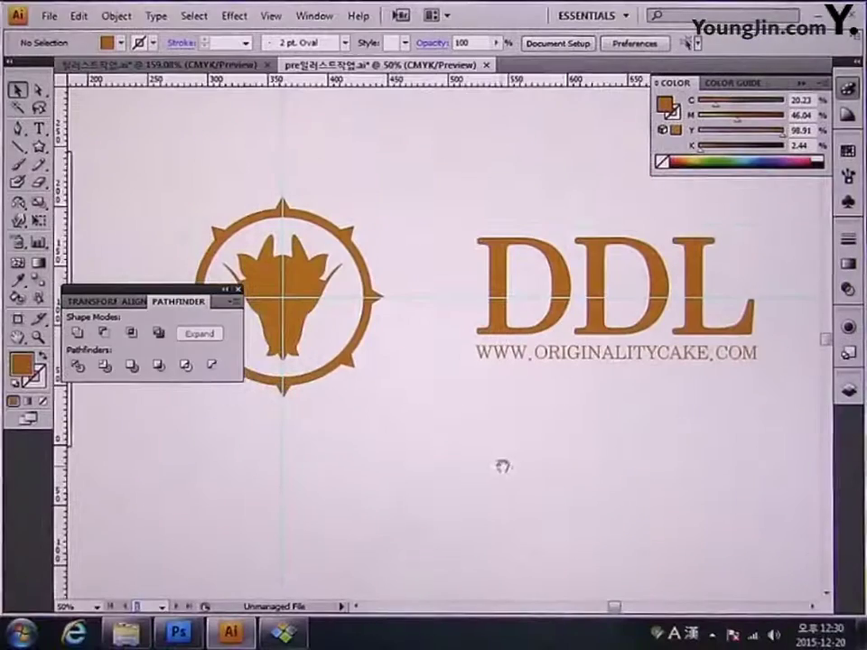
{"action": "left_click_drag", "start_coordinate": [503, 465], "coordinate": [504, 435]}
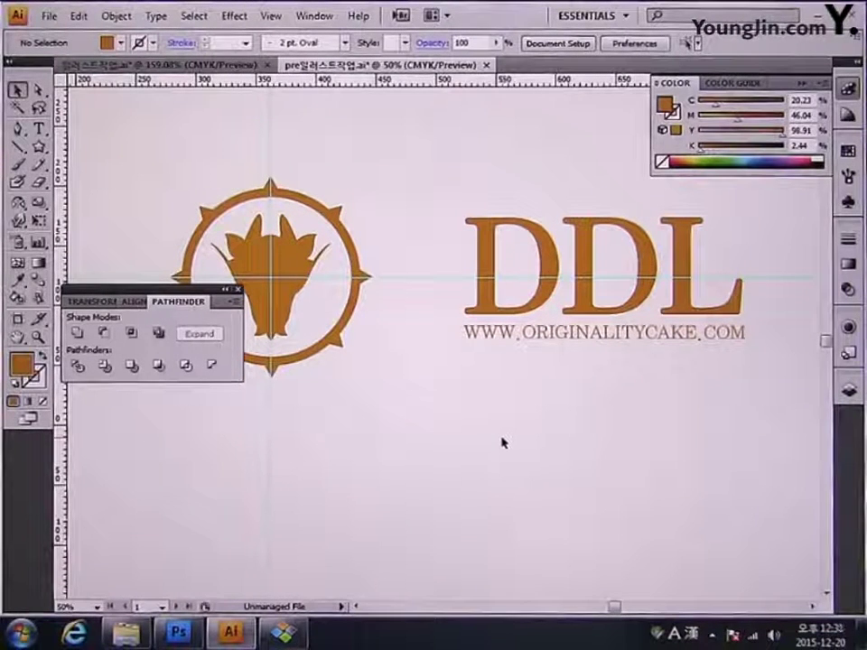
{"action": "left_click", "coordinate": [504, 263]}
{"action": "left_click", "coordinate": [550, 339], "text": "shift"}
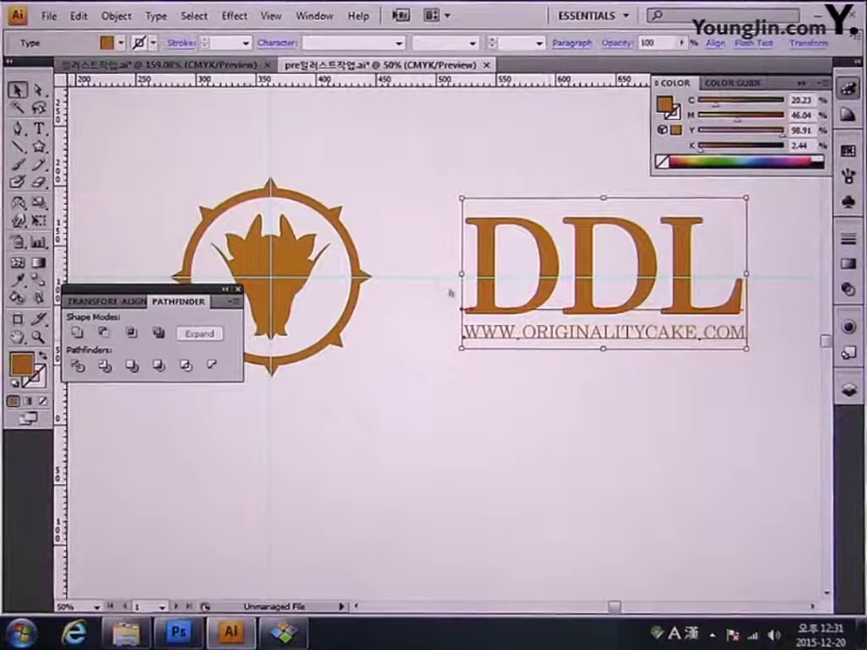
{"action": "left_click", "coordinate": [126, 18]}
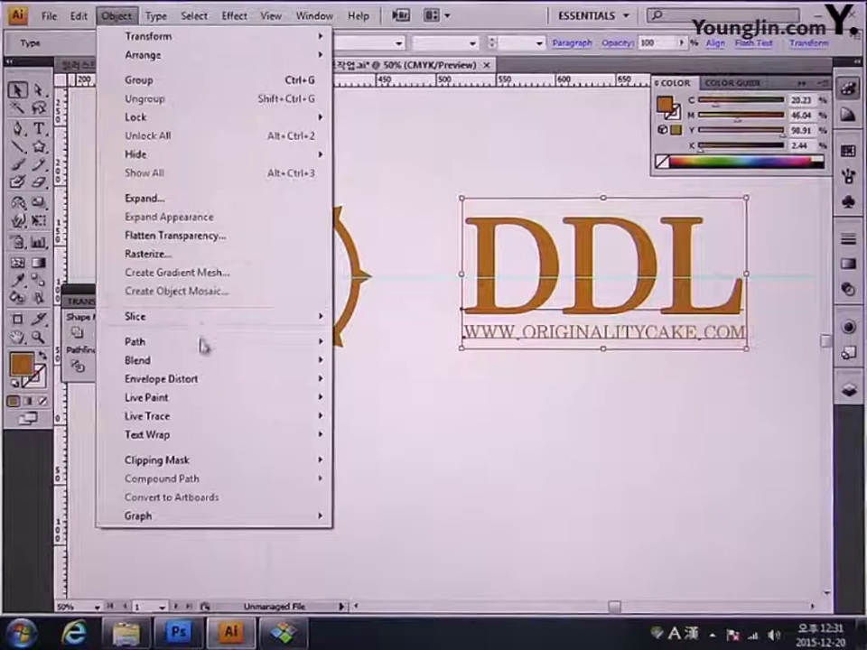
{"action": "mouse_move", "coordinate": [202, 347]}
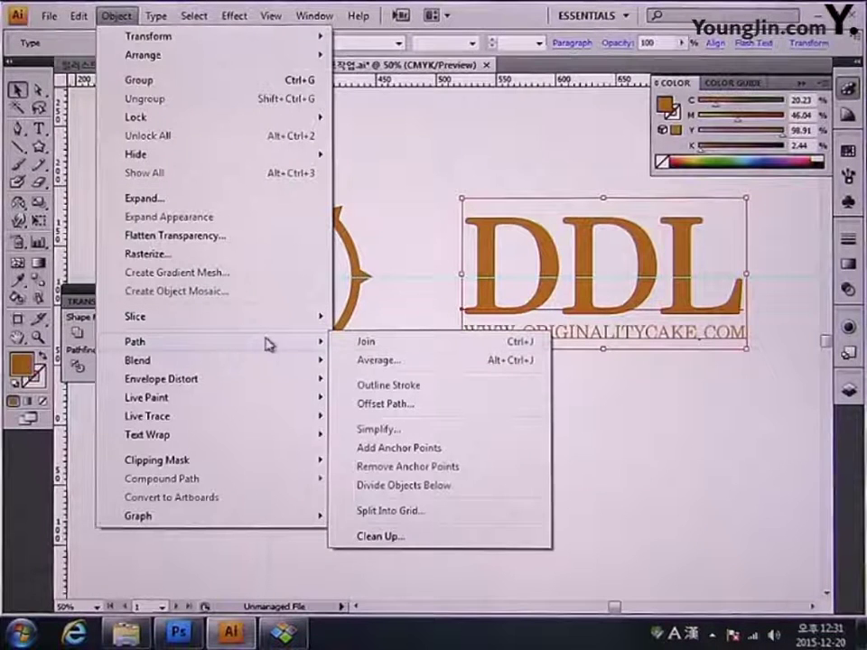
{"action": "mouse_move", "coordinate": [228, 25]}
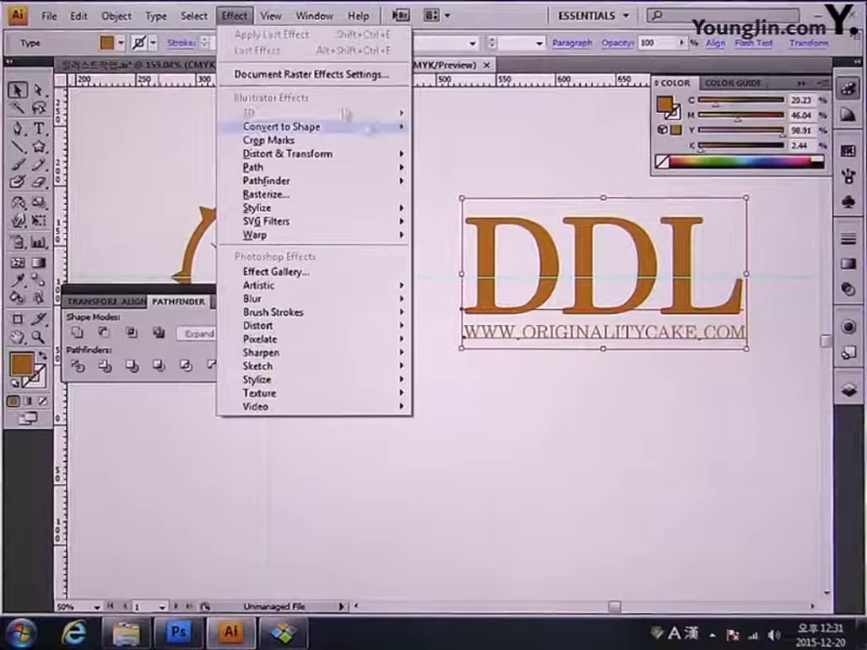
{"action": "mouse_move", "coordinate": [172, 24]}
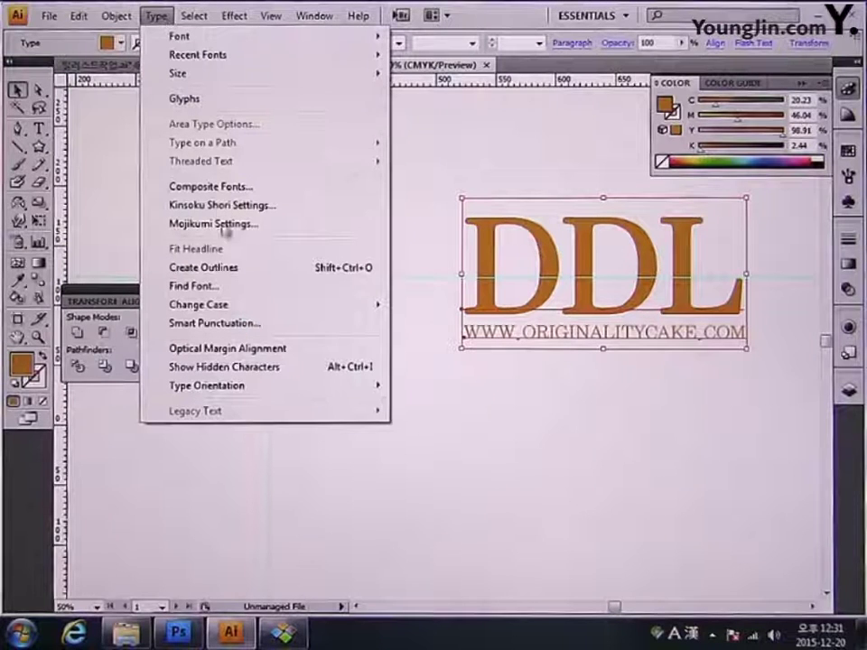
{"action": "left_click", "coordinate": [233, 268]}
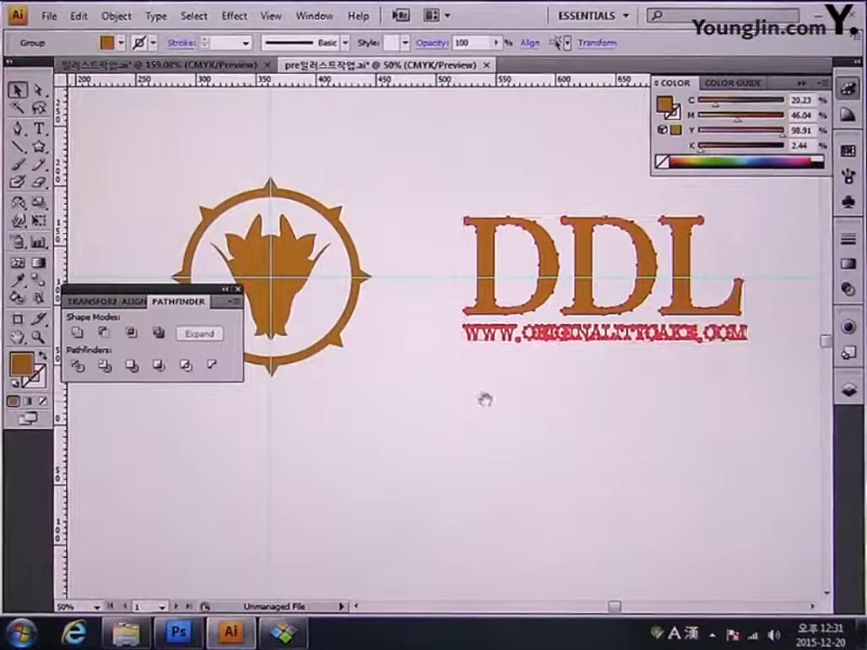
{"action": "left_click_drag", "start_coordinate": [484, 401], "coordinate": [420, 404]}
{"action": "left_click", "coordinate": [368, 471]}
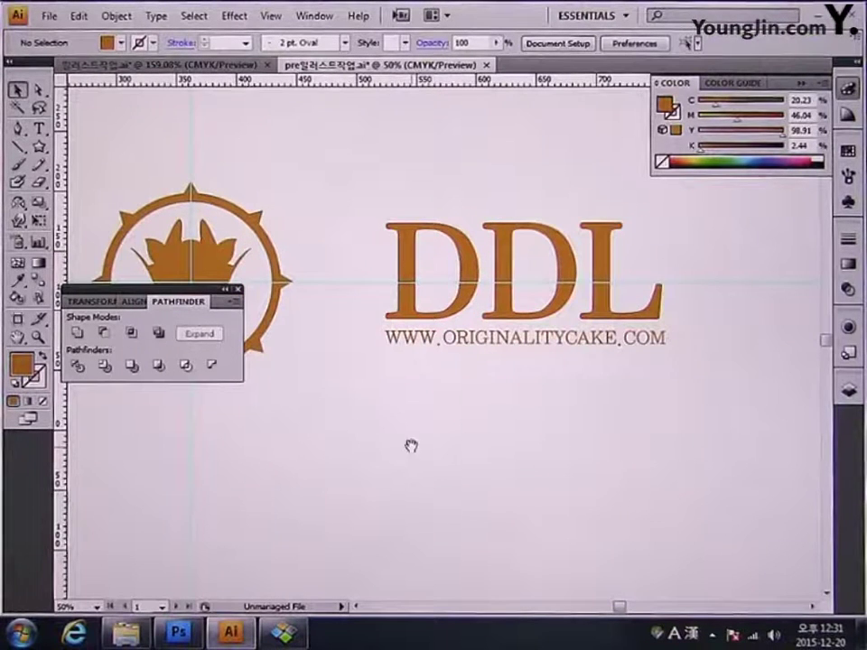
Duplicate the spiked ring, animal head and both outlined texts straight below the original logo
{"action": "left_click_drag", "start_coordinate": [411, 445], "coordinate": [451, 452]}
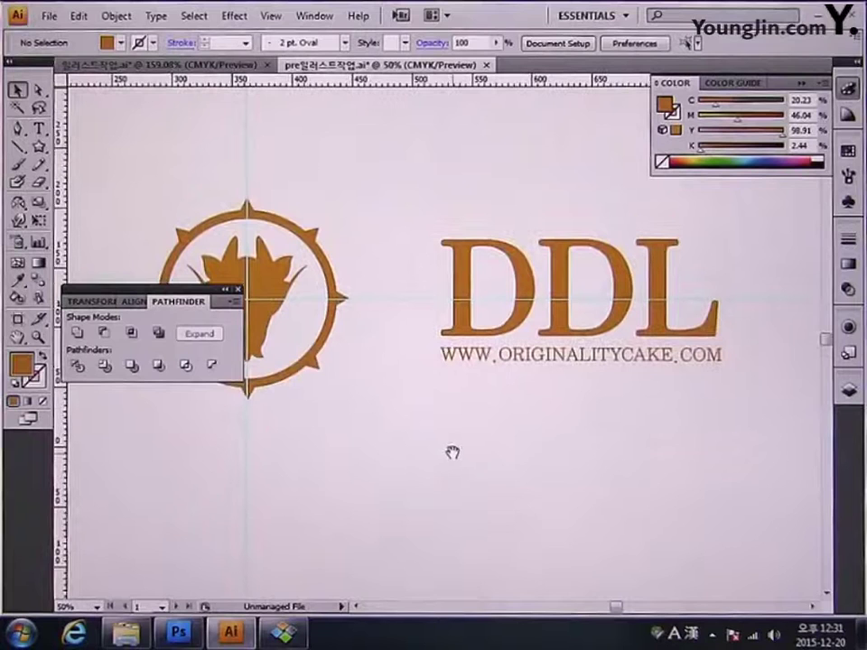
{"action": "left_click_drag", "start_coordinate": [422, 390], "coordinate": [441, 359]}
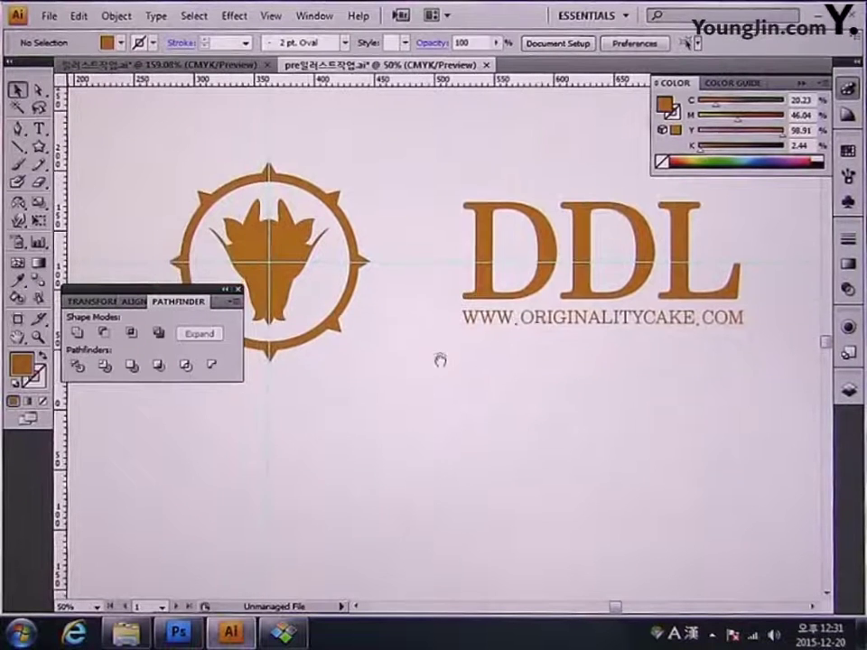
{"action": "left_click", "coordinate": [518, 302]}
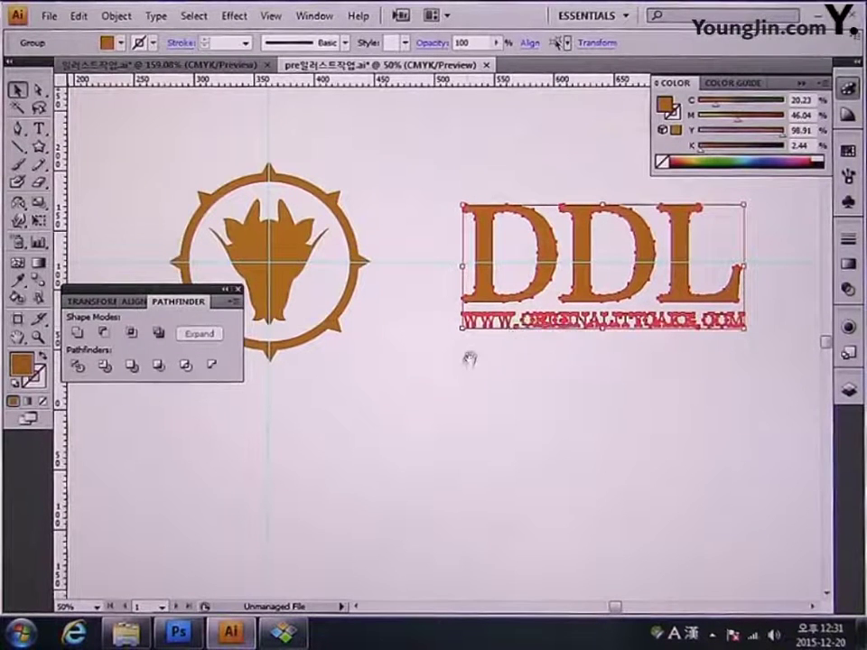
{"action": "left_click_drag", "start_coordinate": [445, 389], "coordinate": [460, 354]}
{"action": "left_click", "coordinate": [354, 285]}
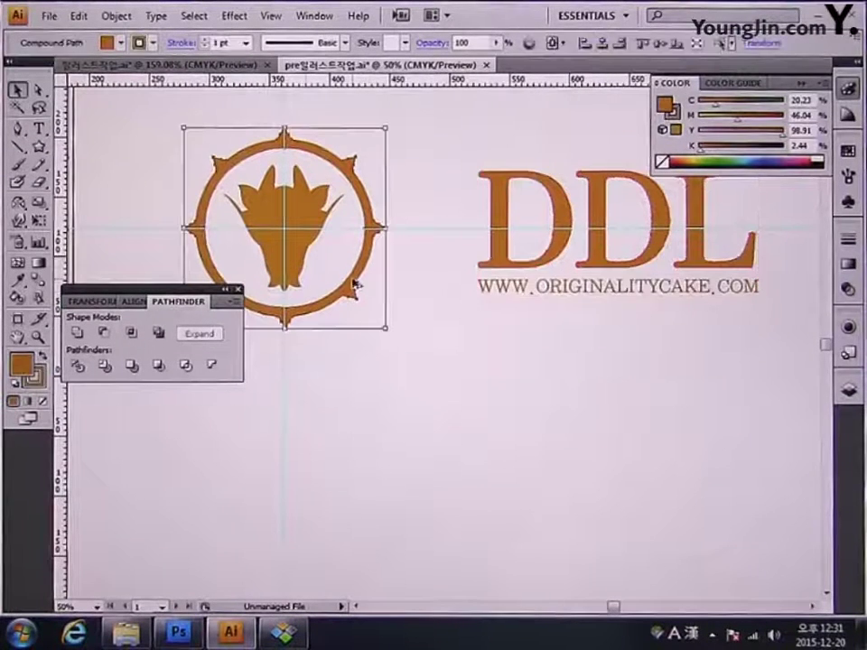
{"action": "left_click", "coordinate": [307, 259], "text": "shift"}
{"action": "left_click", "coordinate": [532, 294], "text": "shift"}
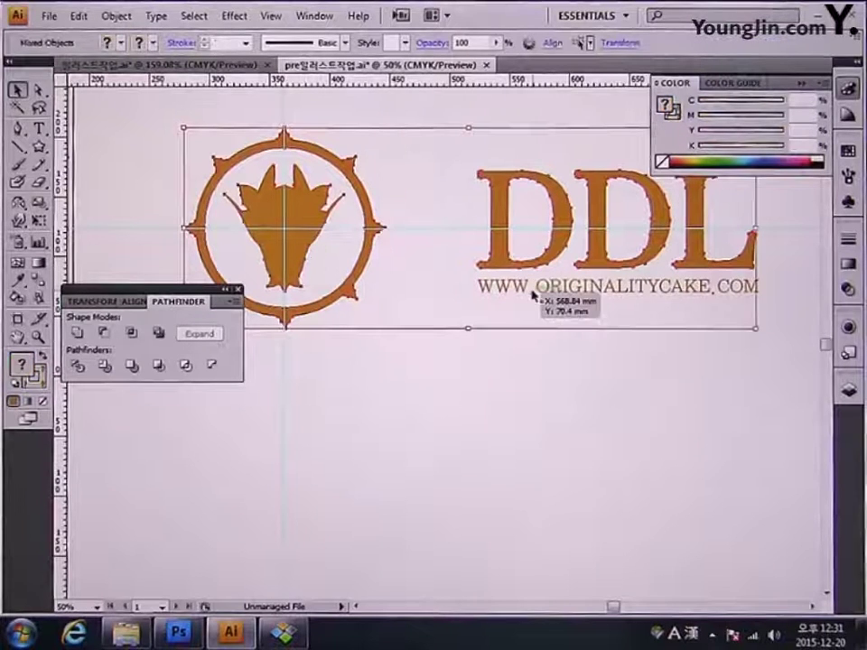
{"action": "left_click_drag", "start_coordinate": [567, 381], "coordinate": [474, 513]}
{"action": "left_click_drag", "start_coordinate": [441, 344], "coordinate": [516, 306]}
{"action": "scroll", "coordinate": [443, 325], "scroll_direction": "down", "scroll_amount": 2}
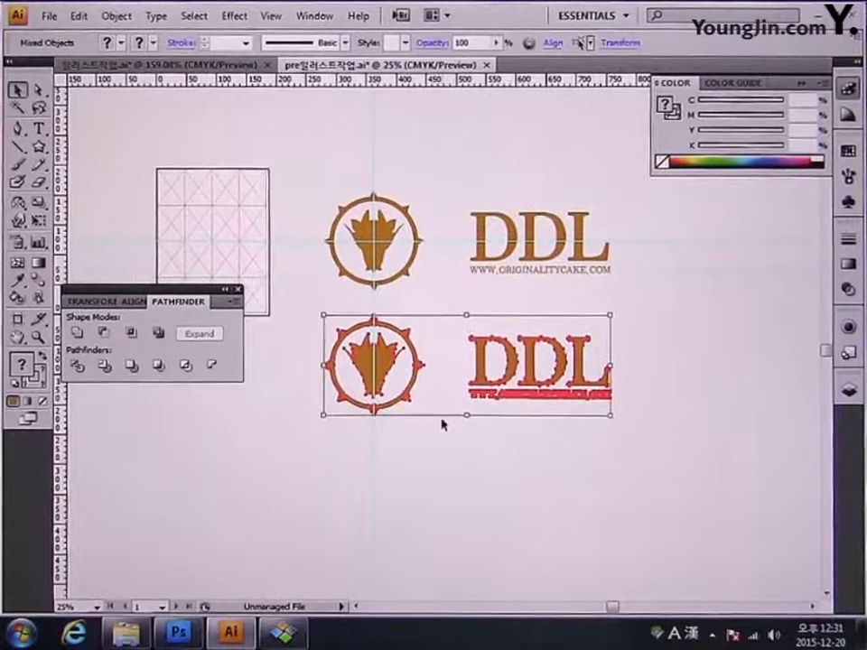
{"action": "left_click", "coordinate": [443, 420]}
Select the animal head and spiked ring of the lower logo copy
{"action": "left_click", "coordinate": [395, 373]}
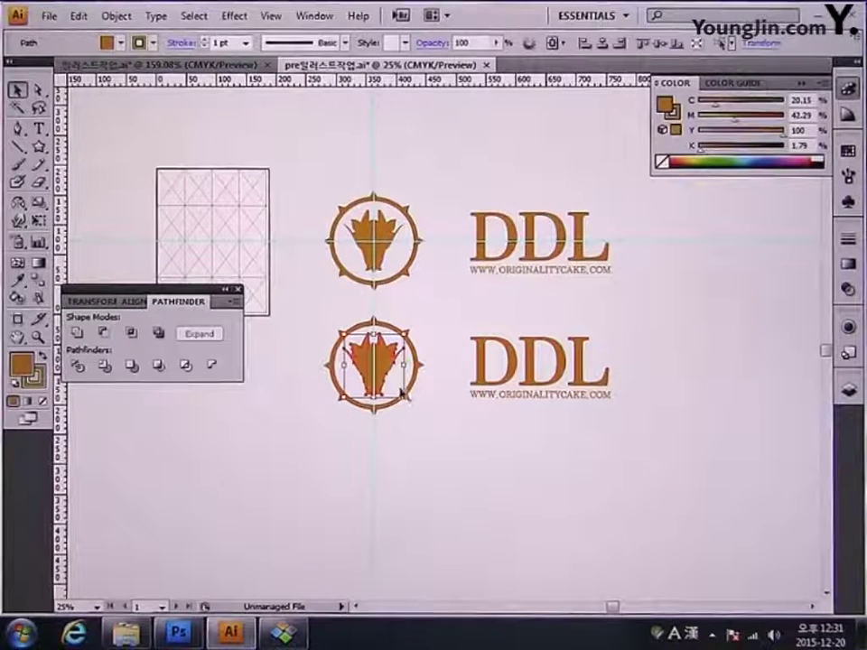
{"action": "left_click_drag", "start_coordinate": [385, 412], "coordinate": [307, 302]}
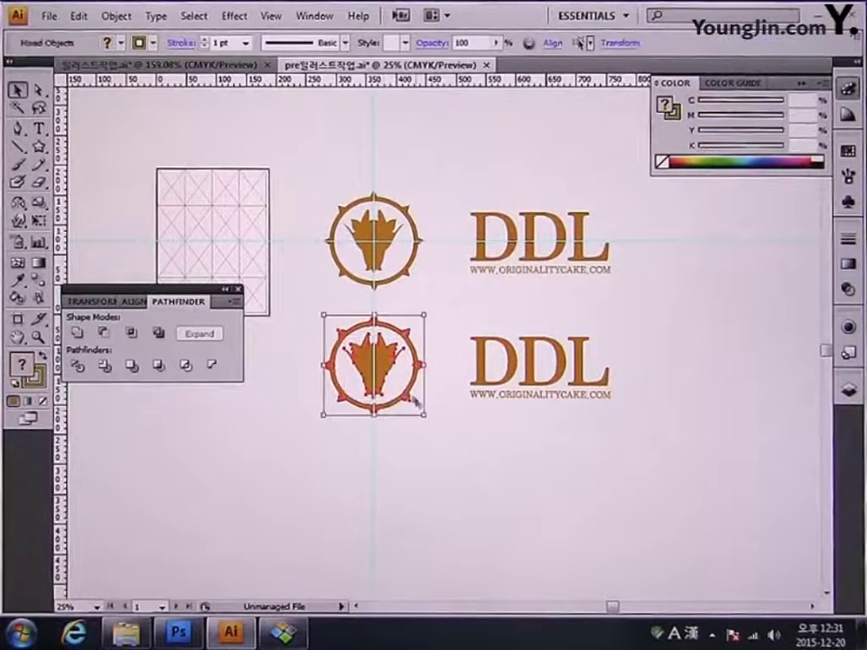
Swap the lower row's items, placing the emblem on the right and the DDL logotype on the left
{"action": "left_click_drag", "start_coordinate": [385, 368], "coordinate": [574, 371]}
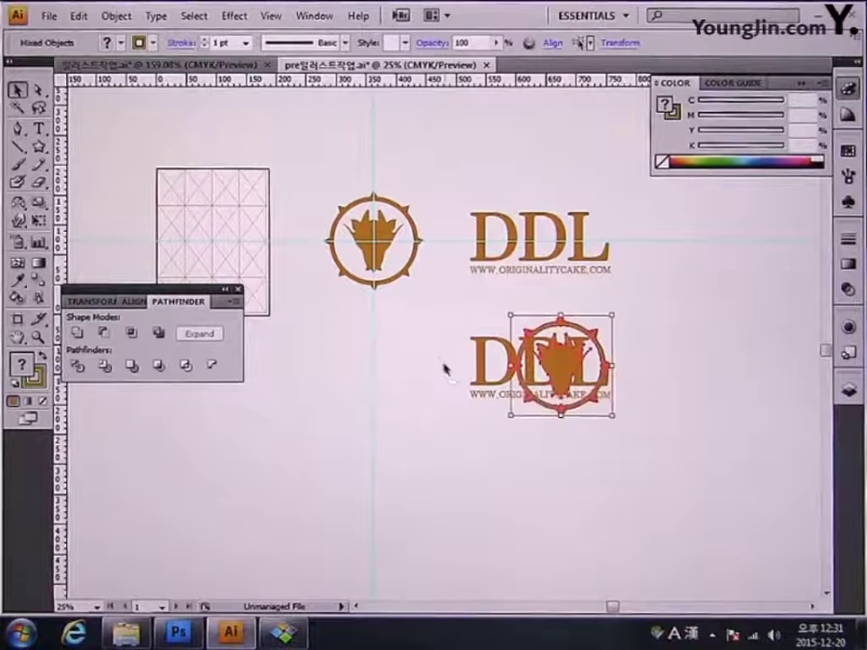
{"action": "left_click_drag", "start_coordinate": [482, 425], "coordinate": [333, 387]}
Delete the horizontal and vertical guides crossing the upper emblem
{"action": "left_click", "coordinate": [458, 286]}
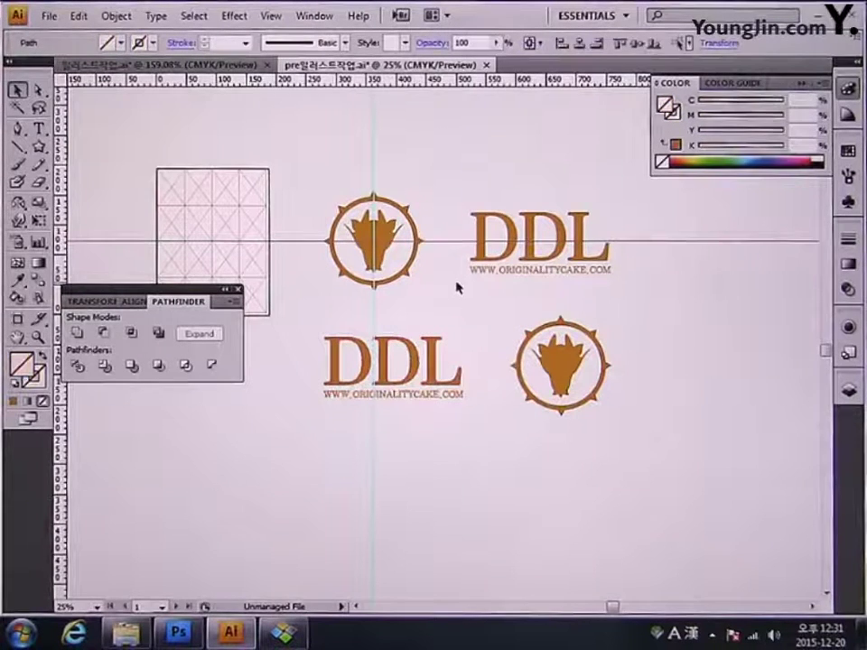
{"action": "key", "text": "Delete"}
{"action": "left_click_drag", "start_coordinate": [336, 116], "coordinate": [408, 148]}
{"action": "key", "text": "Delete"}
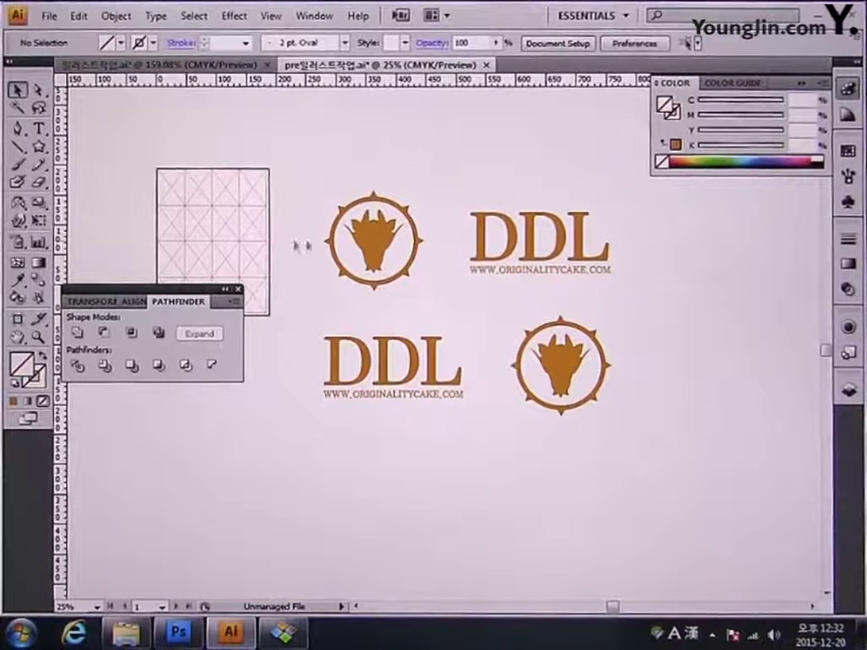
Move the lower DDL logotype and emblem together straight down to widen the gap between the two rows
{"action": "left_click_drag", "start_coordinate": [319, 316], "coordinate": [492, 429]}
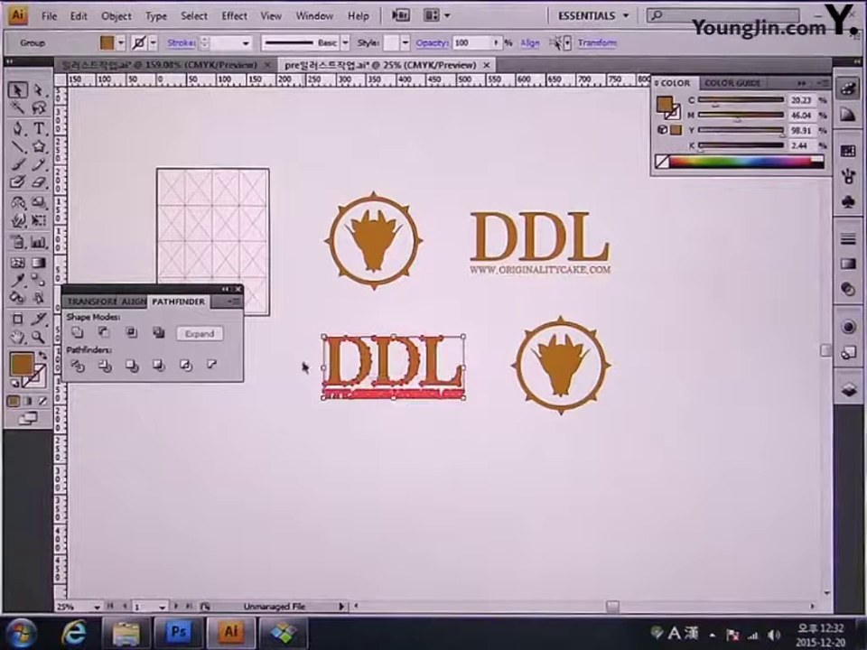
{"action": "mouse_move", "coordinate": [331, 370]}
{"action": "left_mouse_down"}
{"action": "mouse_move", "coordinate": [344, 366]}
{"action": "mouse_move", "coordinate": [332, 371]}
{"action": "left_mouse_up"}
{"action": "left_click", "coordinate": [507, 453]}
{"action": "left_click_drag", "start_coordinate": [495, 307], "coordinate": [632, 466]}
{"action": "left_click_drag", "start_coordinate": [290, 311], "coordinate": [640, 514]}
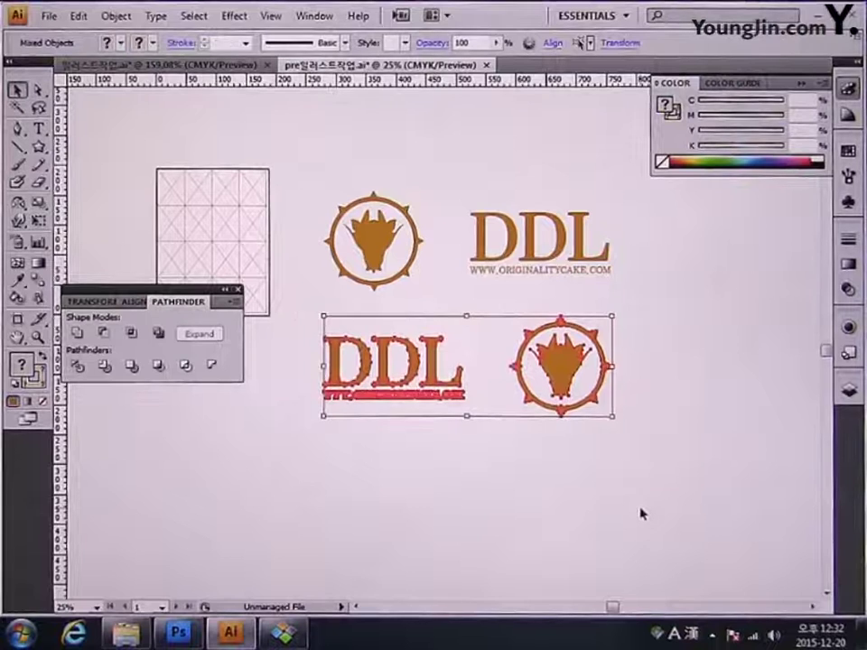
{"action": "key", "text": "Down"}
{"action": "key", "text": "Down"}
{"action": "key", "text": "Down"}
{"action": "key", "text": "Down"}
{"action": "key", "text": "Down"}
{"action": "key", "text": "Down"}
{"action": "key", "text": "Down"}
{"action": "key", "text": "Down"}
{"action": "key", "text": "Down"}
{"action": "key", "text": "Down"}
{"action": "key", "text": "Down"}
{"action": "key", "text": "Down"}
{"action": "key", "text": "Down"}
{"action": "key", "text": "Down"}
{"action": "key", "text": "Down"}
{"action": "key", "text": "Down"}
{"action": "key", "text": "Down"}
{"action": "key", "text": "Down"}
{"action": "key", "text": "Down"}
{"action": "key", "text": "Down"}
{"action": "key", "text": "Down"}
{"action": "key", "text": "Down"}
{"action": "key", "text": "Down"}
{"action": "key", "text": "Down"}
{"action": "key", "text": "Down"}
{"action": "key", "text": "Down"}
{"action": "key", "text": "Down"}
{"action": "key", "text": "Down"}
{"action": "key", "text": "Down"}
{"action": "key", "text": "Down"}
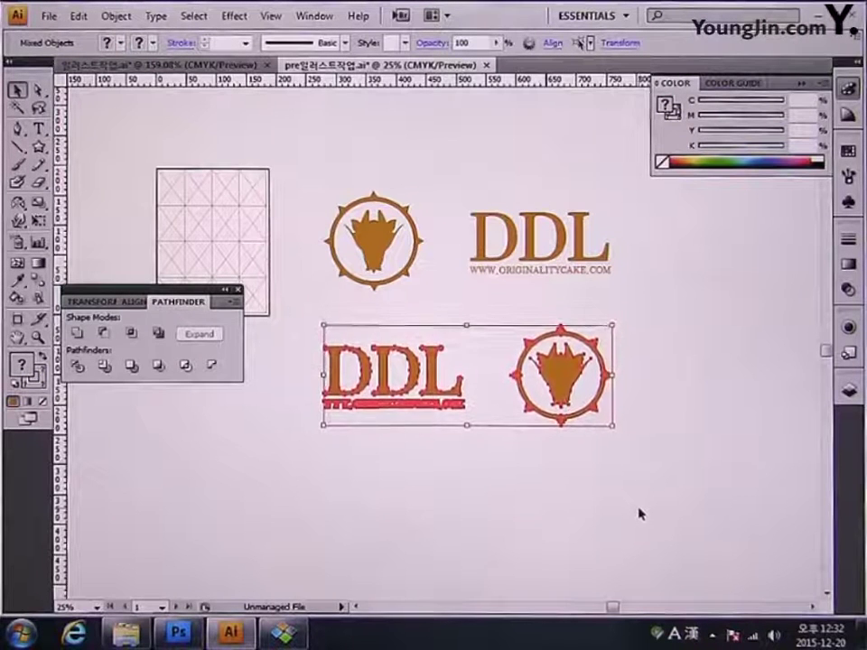
{"action": "key", "text": "Down"}
{"action": "key", "text": "Down"}
{"action": "key", "text": "Down"}
{"action": "key", "text": "Down"}
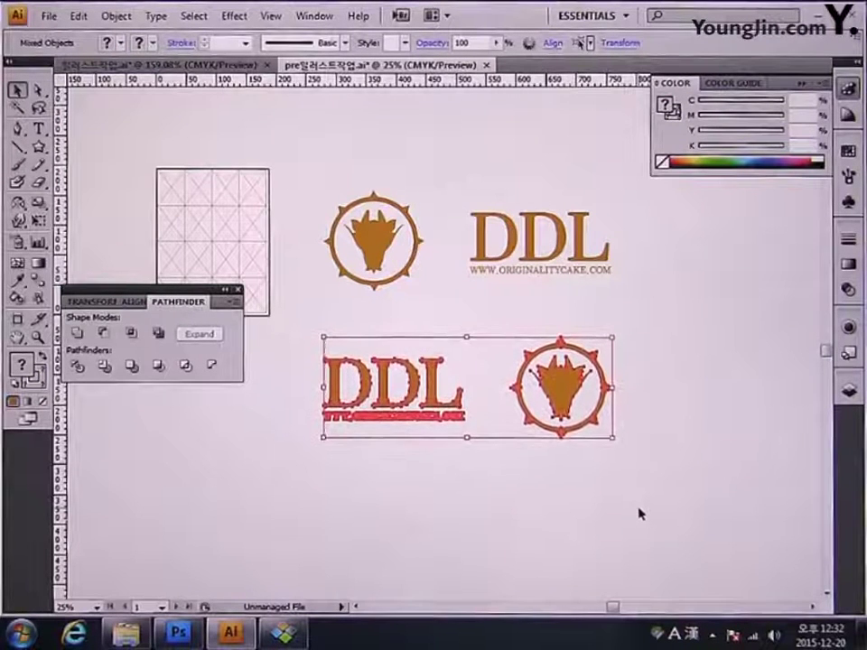
{"action": "left_click_drag", "start_coordinate": [528, 407], "coordinate": [525, 417]}
{"action": "left_click", "coordinate": [534, 544]}
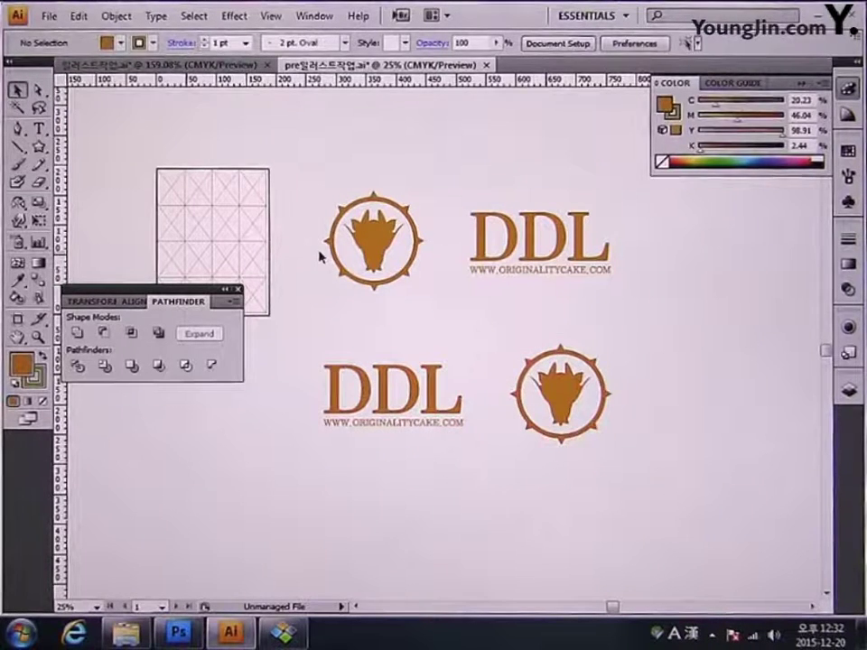
Scale all four logo elements down together to a block about 190 mm wide
{"action": "left_click_drag", "start_coordinate": [299, 157], "coordinate": [502, 296]}
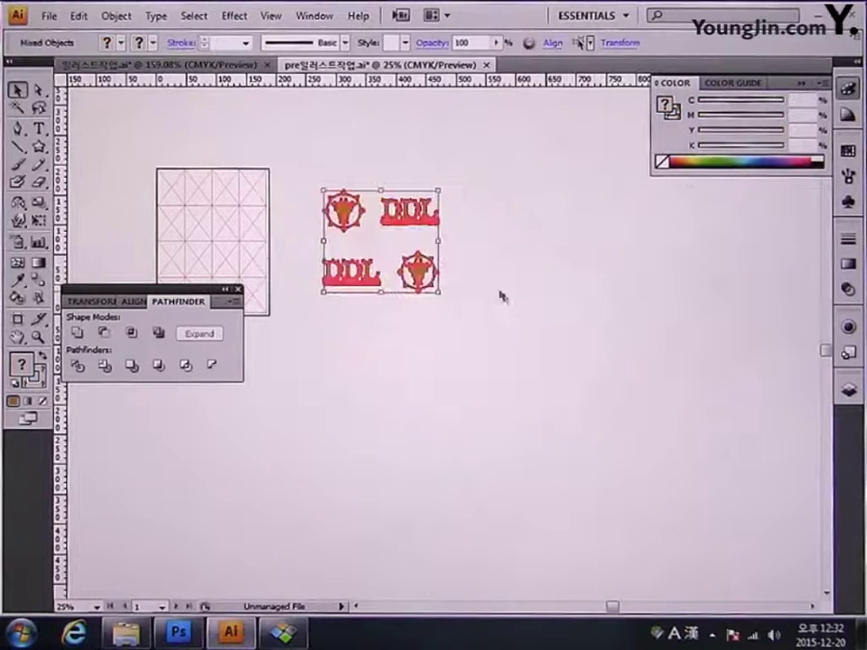
{"action": "left_click", "coordinate": [502, 296]}
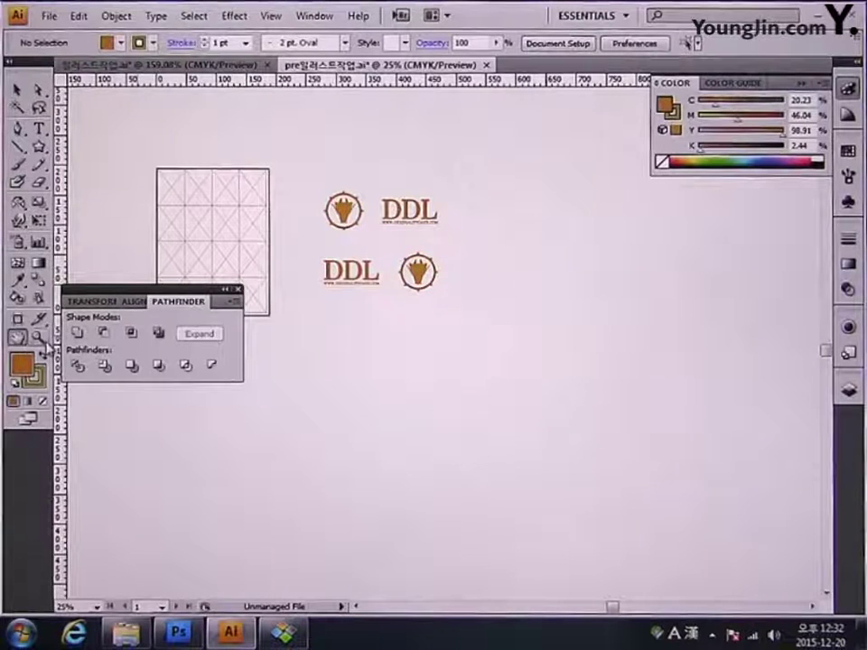
Remove the stroke from all four logo elements
{"action": "left_click_drag", "start_coordinate": [296, 180], "coordinate": [520, 365]}
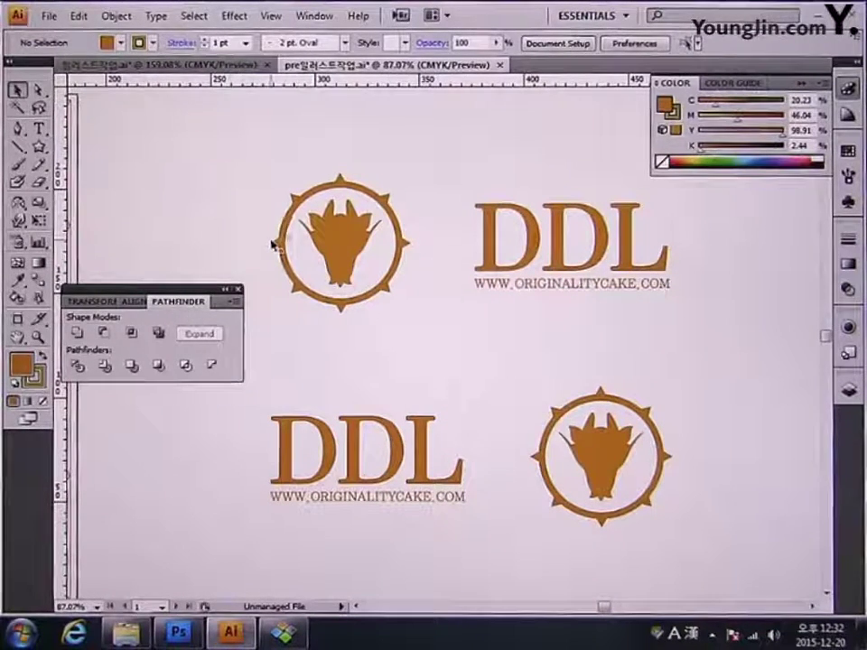
{"action": "left_click_drag", "start_coordinate": [242, 150], "coordinate": [713, 560]}
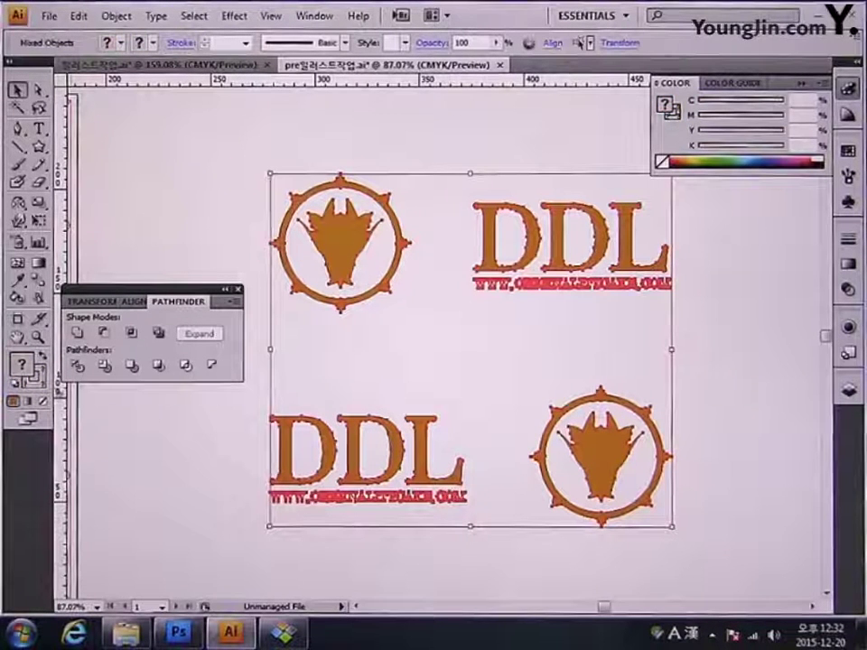
{"action": "left_click", "coordinate": [39, 384]}
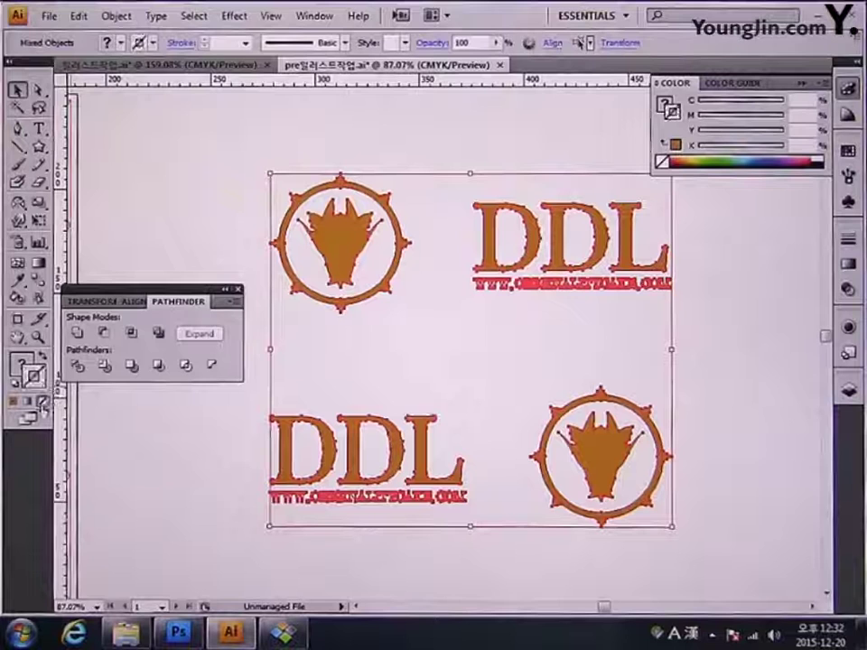
{"action": "left_click", "coordinate": [230, 181]}
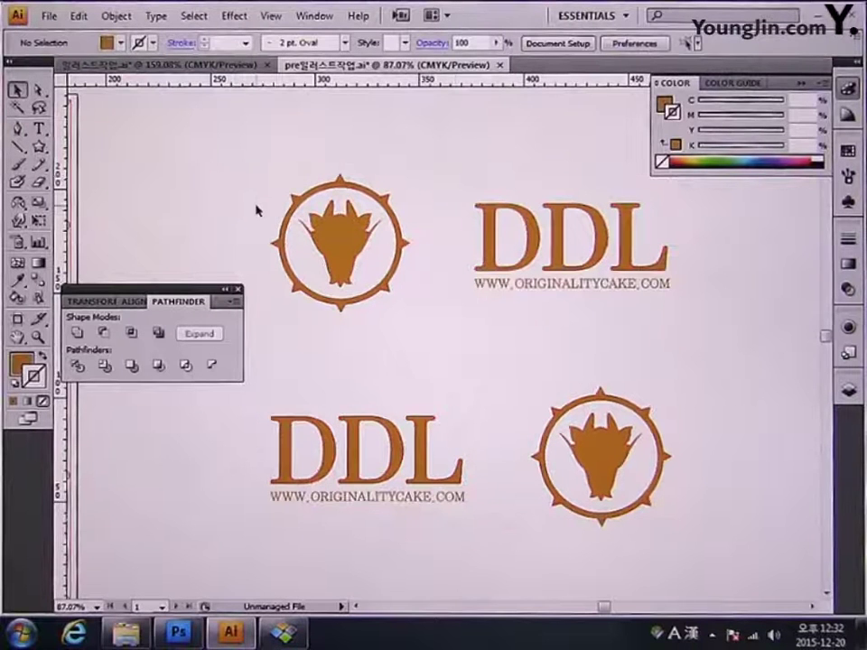
Draw a rectangle about 230 mm wide and 190 mm high around the four logo elements, with no fill or stroke
{"action": "left_click_drag", "start_coordinate": [256, 208], "coordinate": [262, 200]}
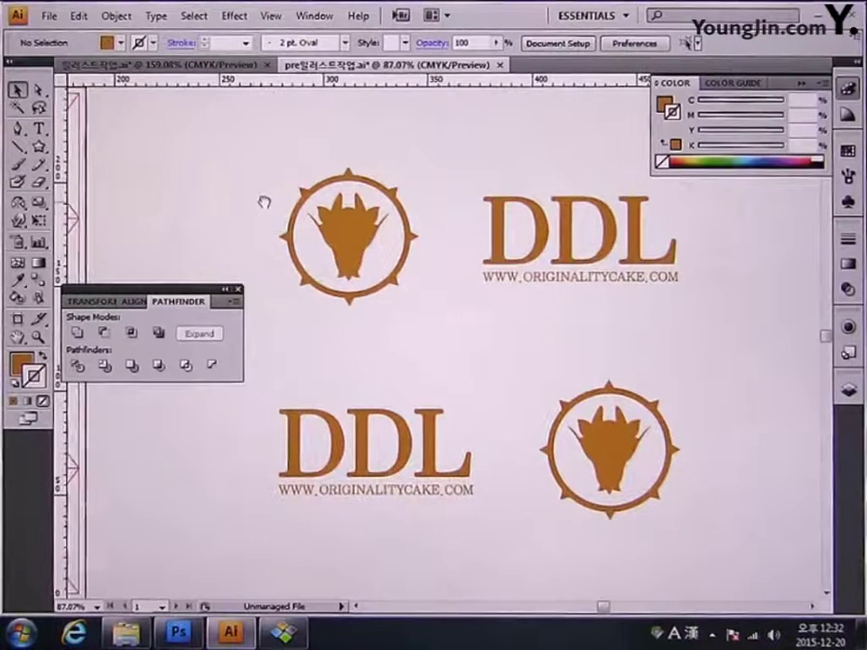
{"action": "left_click", "coordinate": [40, 148]}
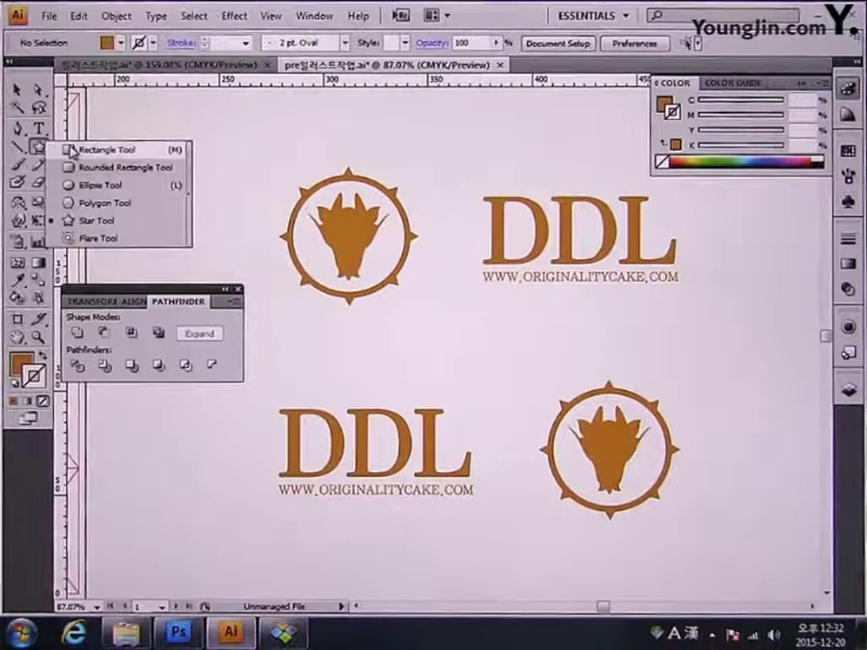
{"action": "left_click", "coordinate": [72, 150]}
{"action": "left_click_drag", "start_coordinate": [218, 199], "coordinate": [226, 201]}
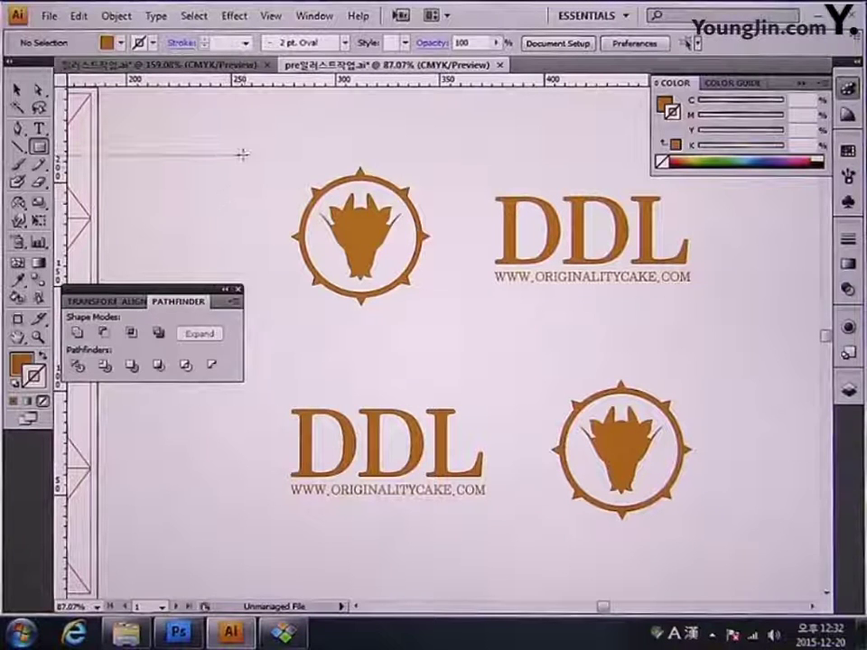
{"action": "left_click_drag", "start_coordinate": [244, 155], "coordinate": [729, 555]}
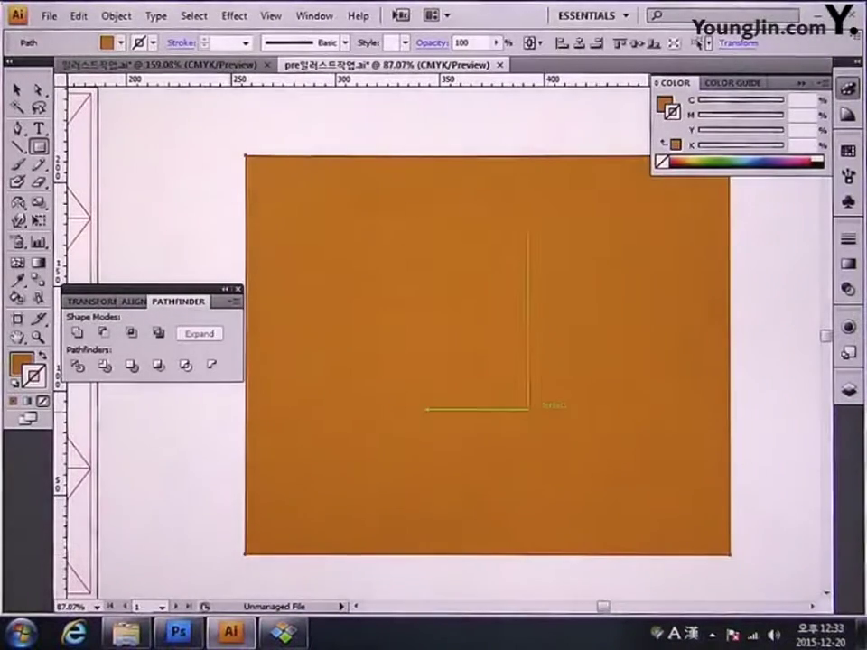
{"action": "left_click", "coordinate": [26, 365]}
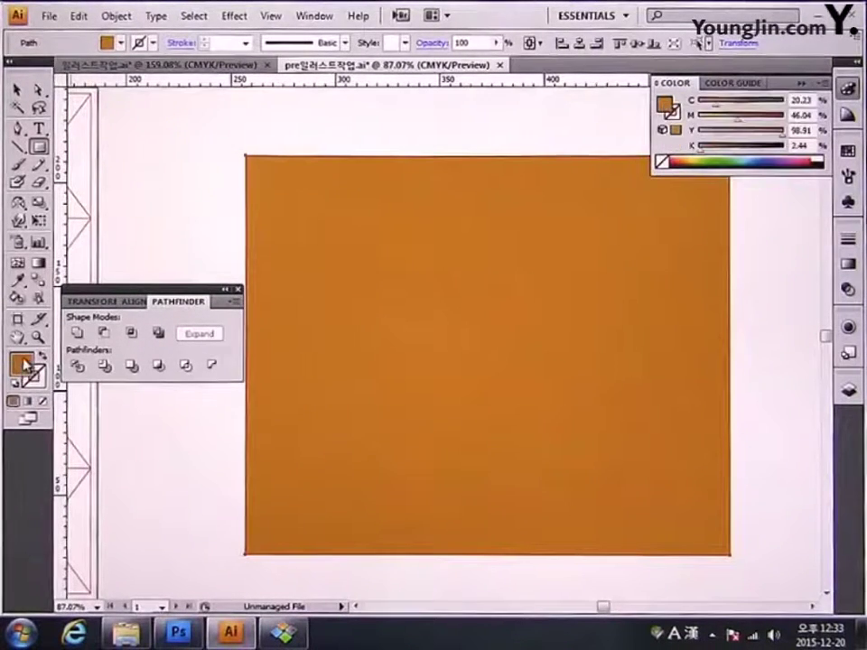
{"action": "left_click", "coordinate": [42, 402]}
{"action": "left_click", "coordinate": [17, 89]}
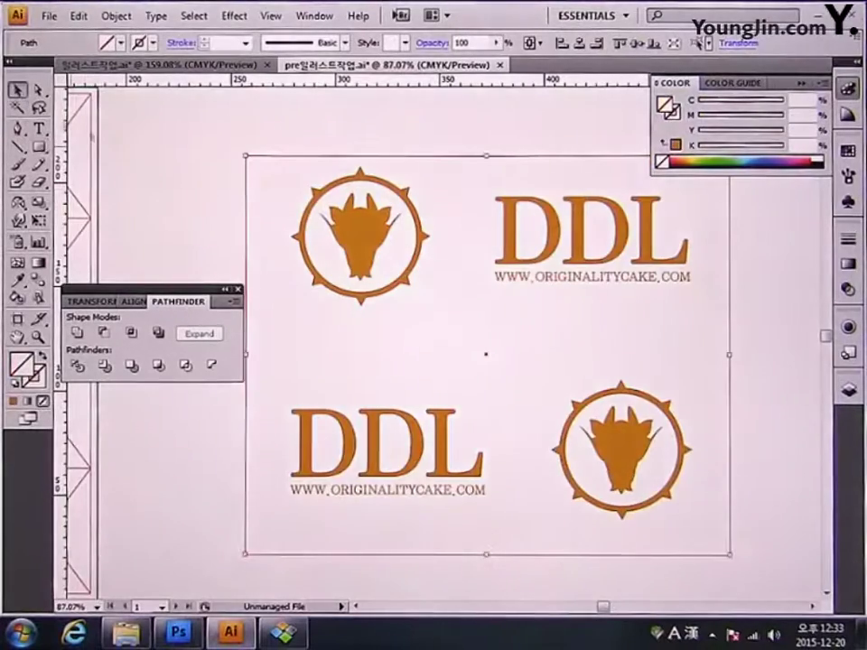
Enlarge the bounding rectangle to about 235 by 208 mm by extending its upper and right edges
{"action": "left_click_drag", "start_coordinate": [181, 155], "coordinate": [150, 169]}
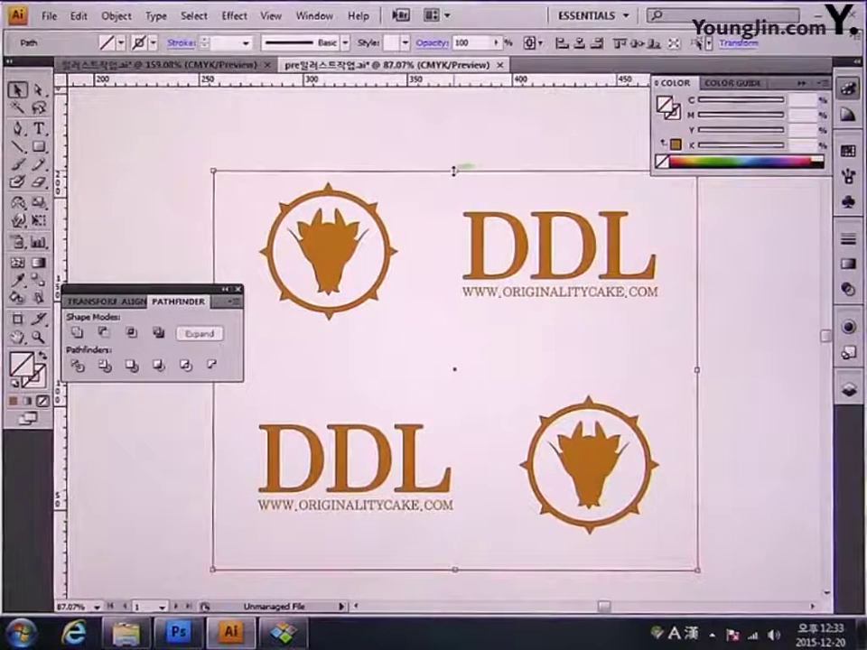
{"action": "left_click_drag", "start_coordinate": [455, 169], "coordinate": [464, 136]}
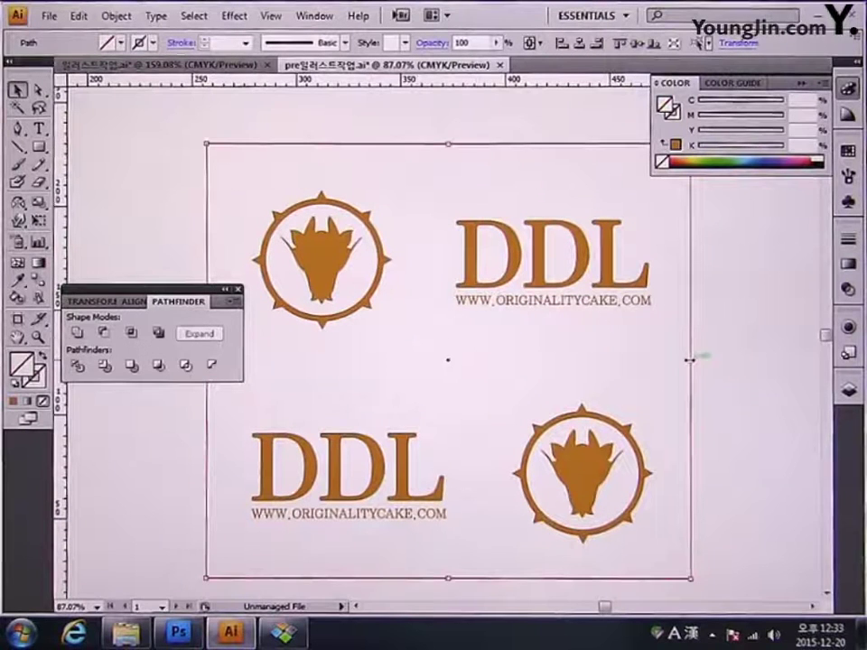
{"action": "left_click_drag", "start_coordinate": [690, 360], "coordinate": [696, 360]}
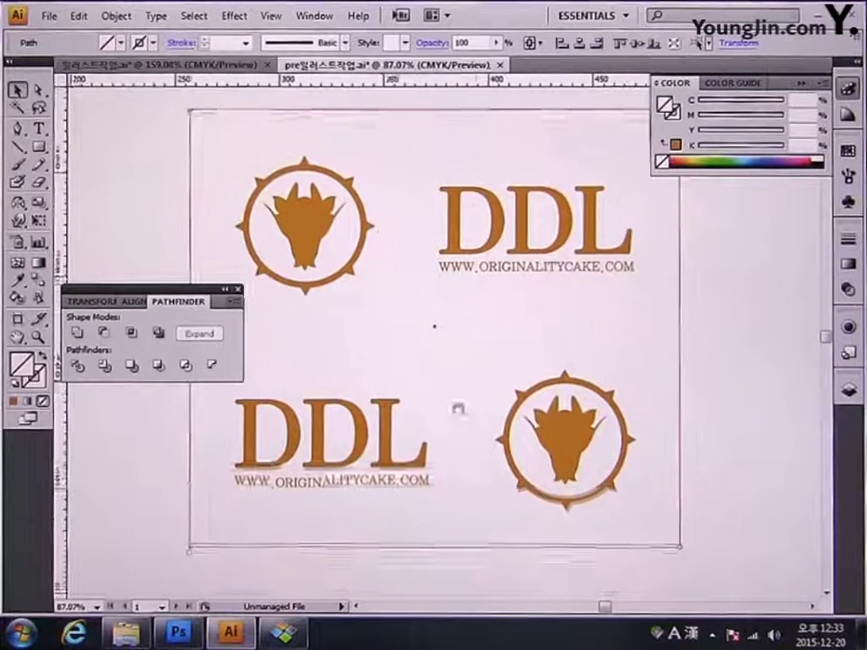
{"action": "key", "text": "ctrl+minus"}
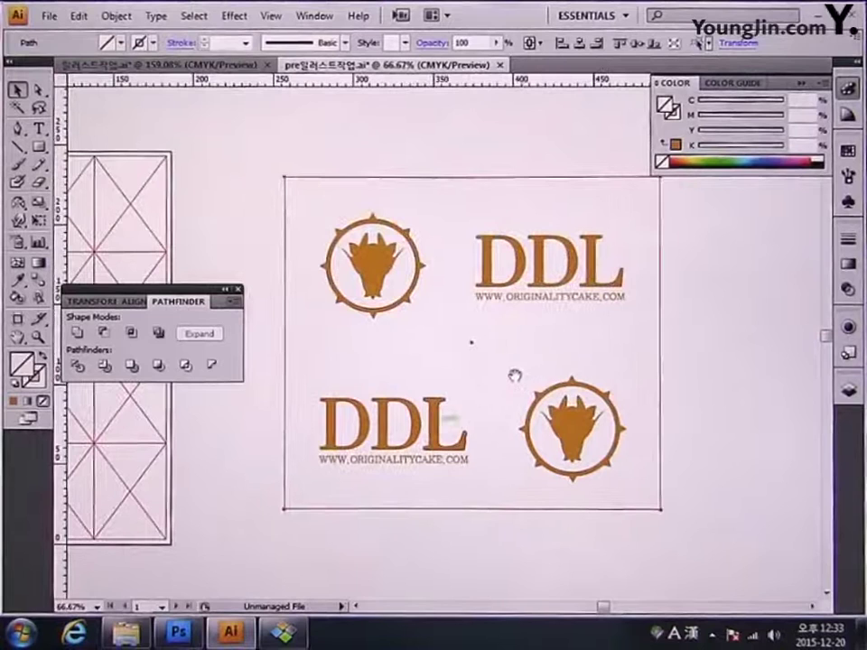
{"action": "left_click", "coordinate": [522, 379]}
{"action": "left_click", "coordinate": [362, 162]}
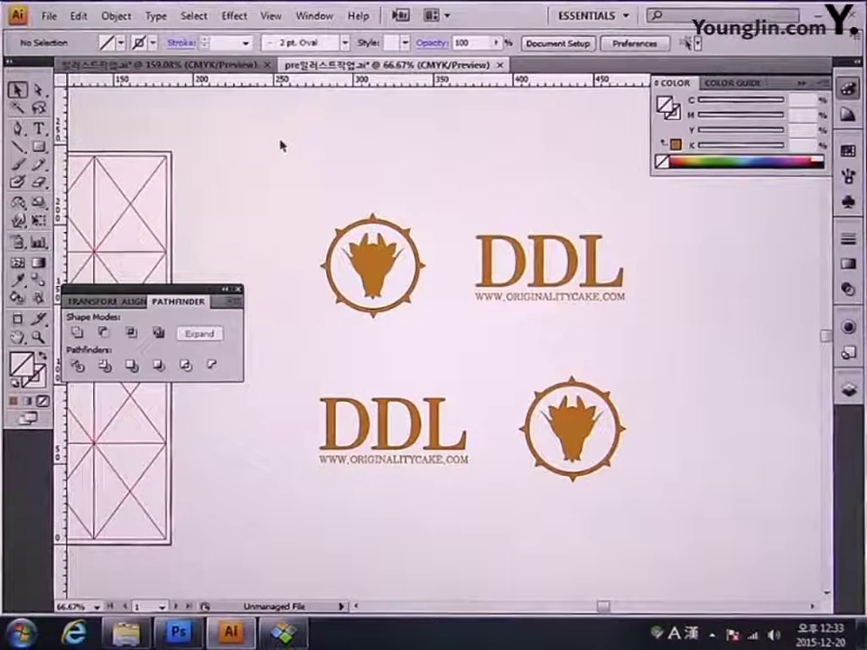
Add the four logo elements and their bounding rectangle to the swatches as a new pattern swatch
{"action": "left_click_drag", "start_coordinate": [260, 138], "coordinate": [690, 553]}
{"action": "left_click_drag", "start_coordinate": [701, 412], "coordinate": [674, 416]}
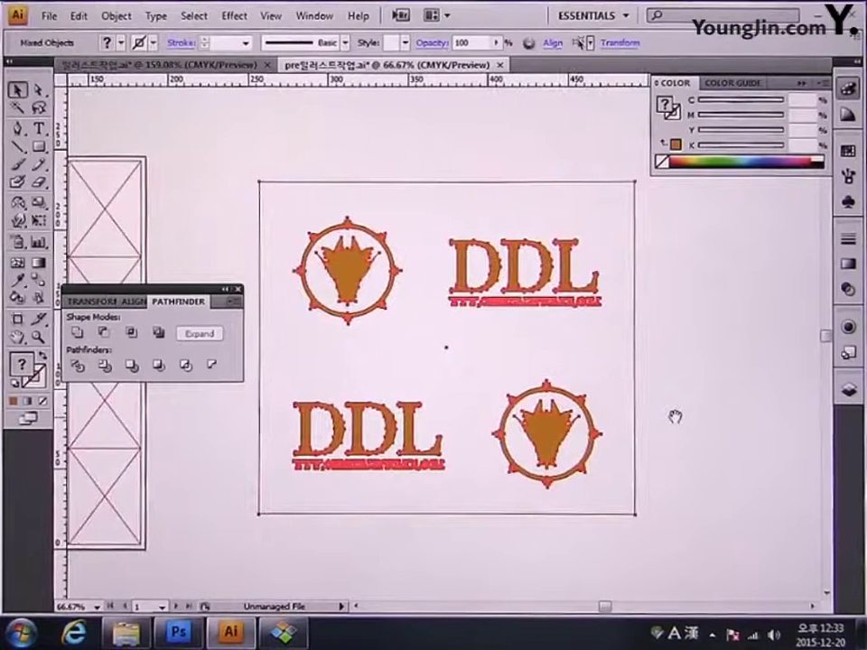
{"action": "left_click", "coordinate": [317, 16]}
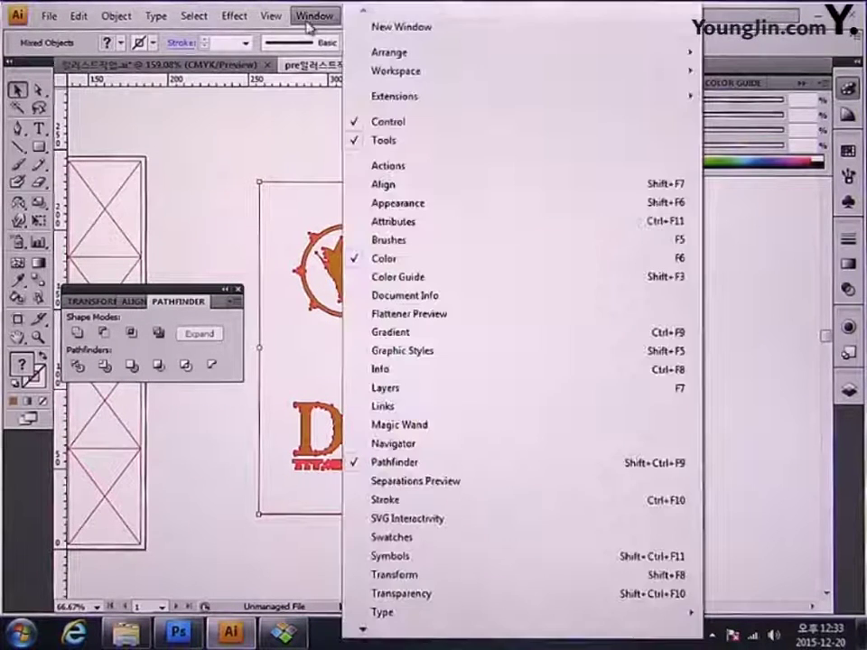
{"action": "left_click", "coordinate": [424, 540]}
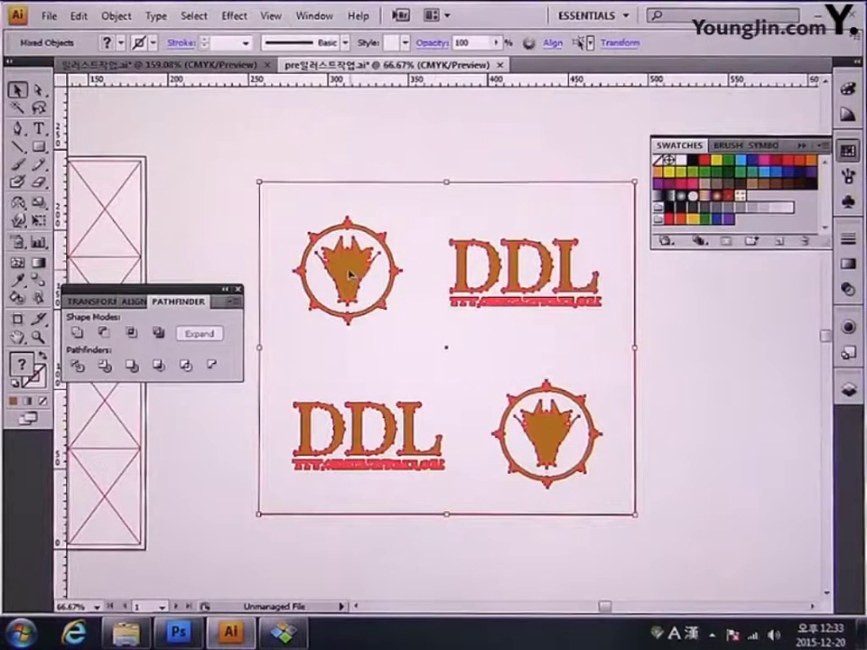
{"action": "left_click_drag", "start_coordinate": [351, 276], "coordinate": [651, 239]}
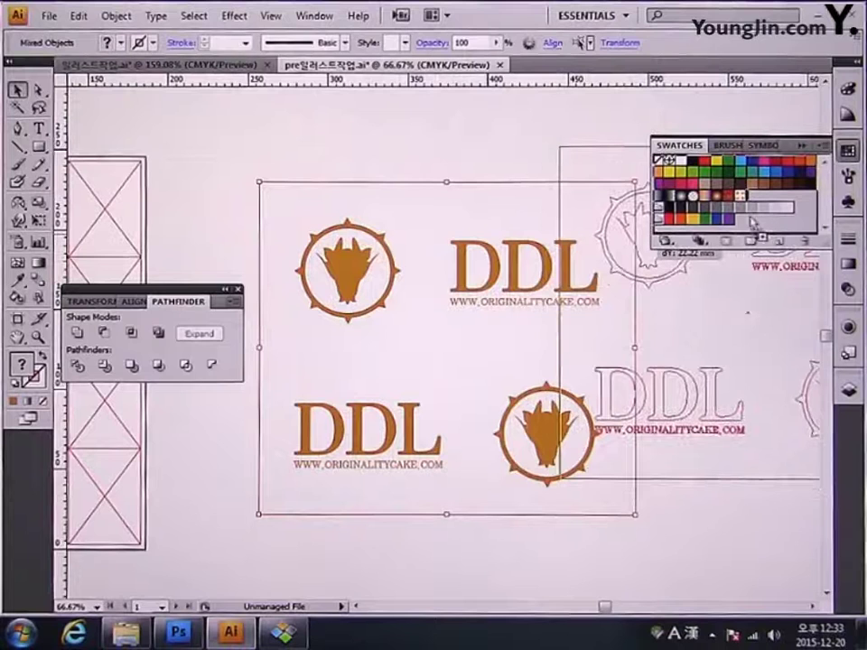
{"action": "left_click_drag", "start_coordinate": [755, 231], "coordinate": [758, 227]}
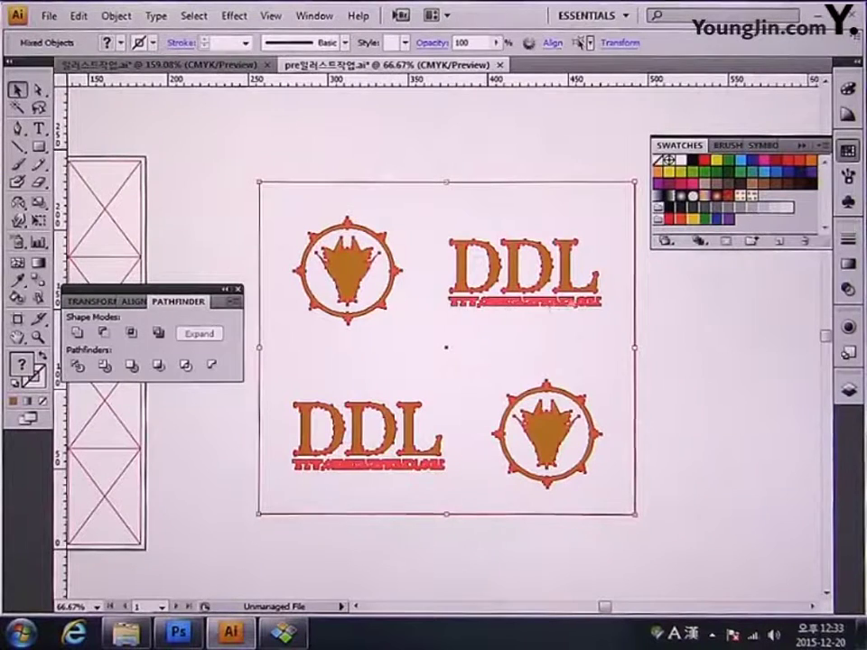
Draw a rectangle covering the whole artboard and fill it with the new DDL logo pattern swatch
{"action": "left_click_drag", "start_coordinate": [185, 360], "coordinate": [502, 340]}
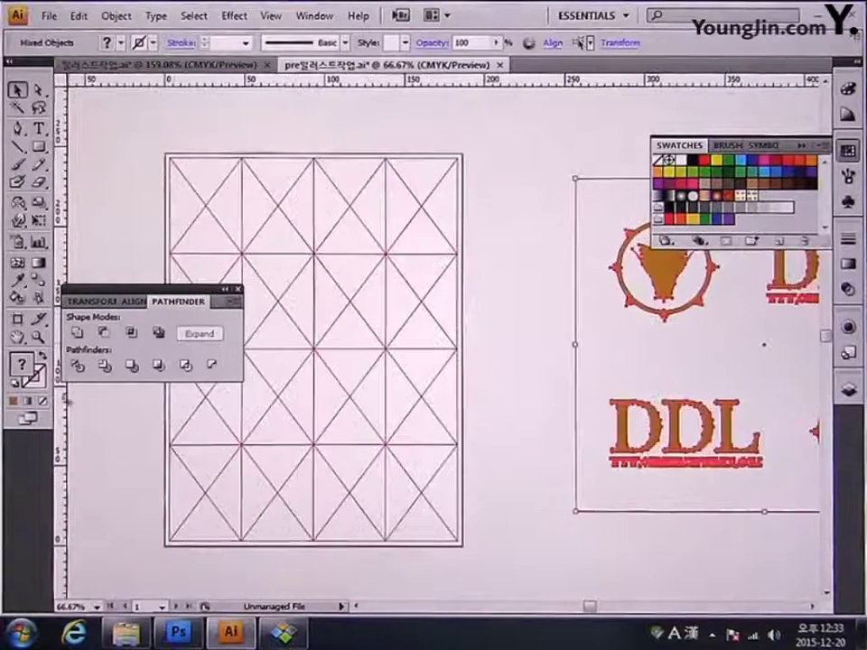
{"action": "key", "text": "ctrl+0"}
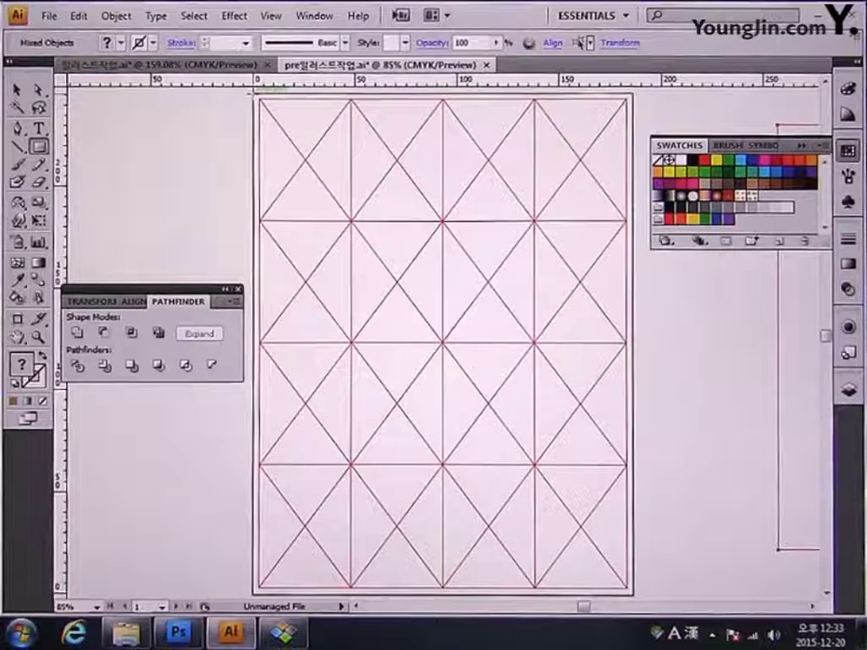
{"action": "mouse_move", "coordinate": [255, 91]}
{"action": "left_mouse_down"}
{"action": "mouse_move", "coordinate": [339, 178]}
{"action": "mouse_move", "coordinate": [606, 557]}
{"action": "mouse_move", "coordinate": [640, 586]}
{"action": "mouse_move", "coordinate": [632, 592]}
{"action": "left_mouse_up"}
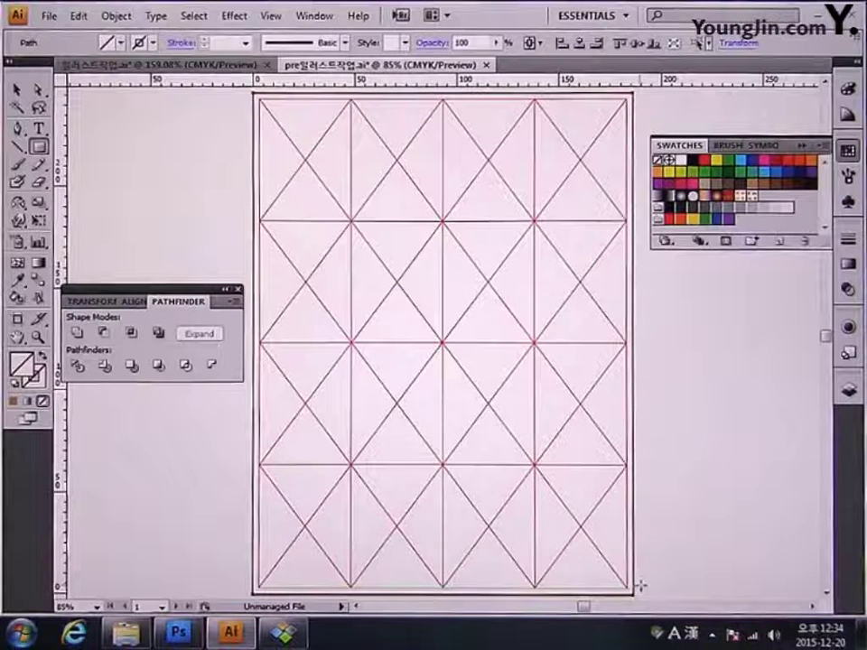
{"action": "left_click", "coordinate": [752, 198]}
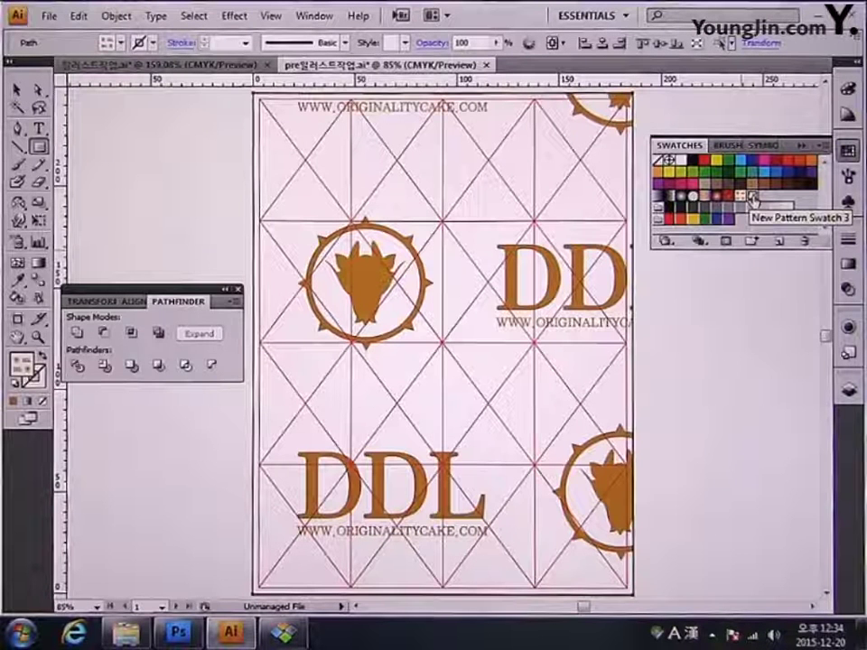
Scale only the pattern inside the artboard rectangle uniformly to 20%, leaving object scaling off
{"action": "double_click", "coordinate": [39, 205]}
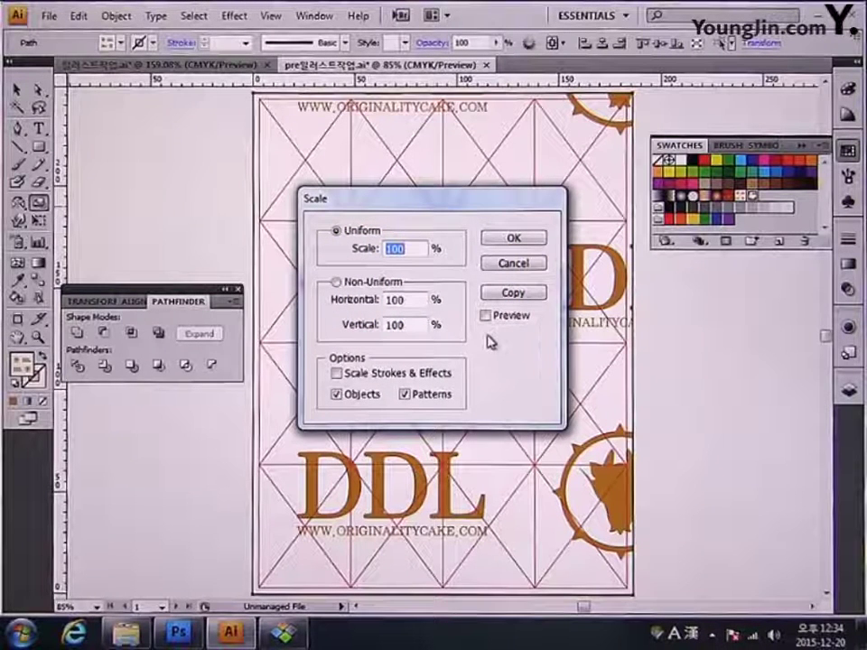
{"action": "left_click", "coordinate": [359, 401]}
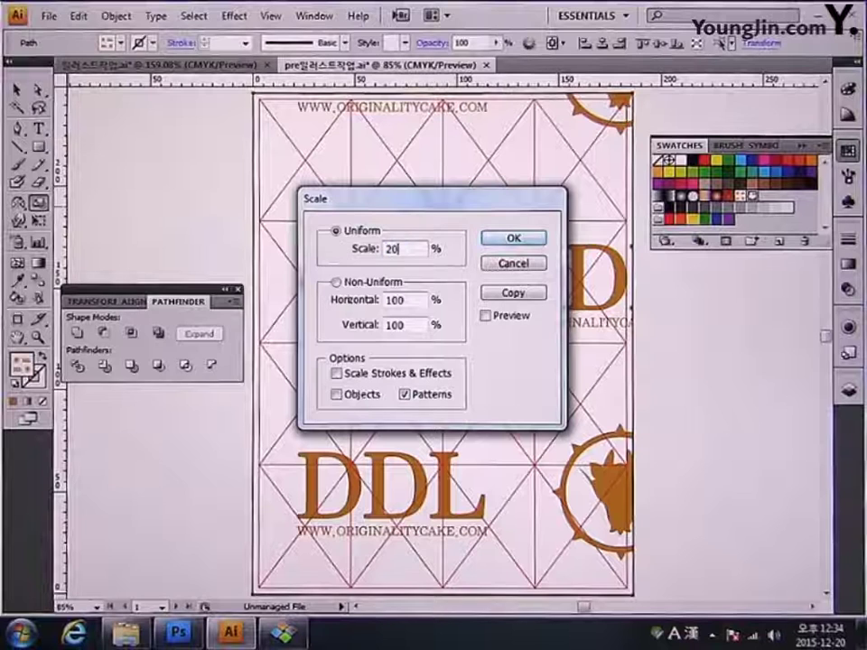
{"action": "left_click", "coordinate": [490, 239]}
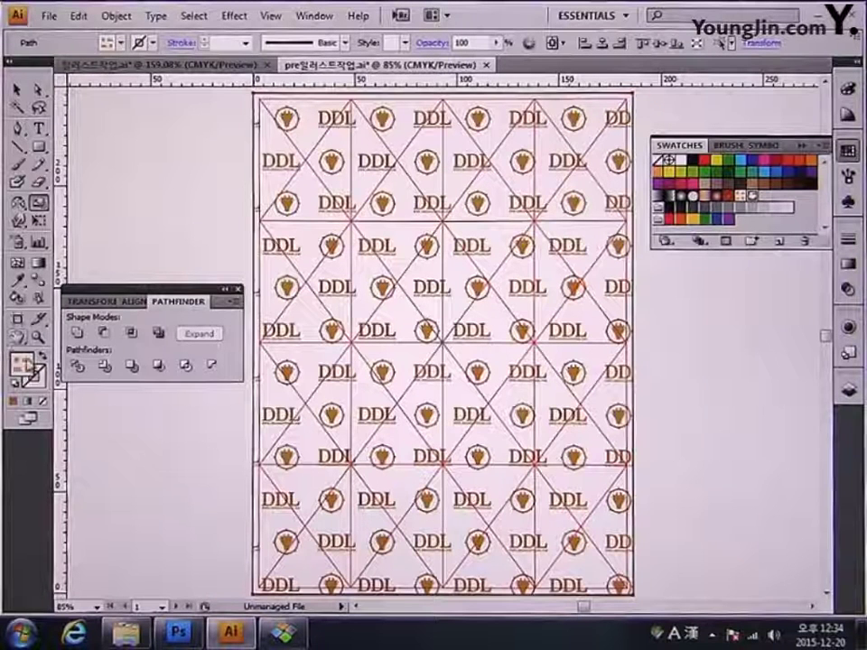
Try scaling only the rectangle's pattern by a further 50%, and undo the change
{"action": "double_click", "coordinate": [38, 202]}
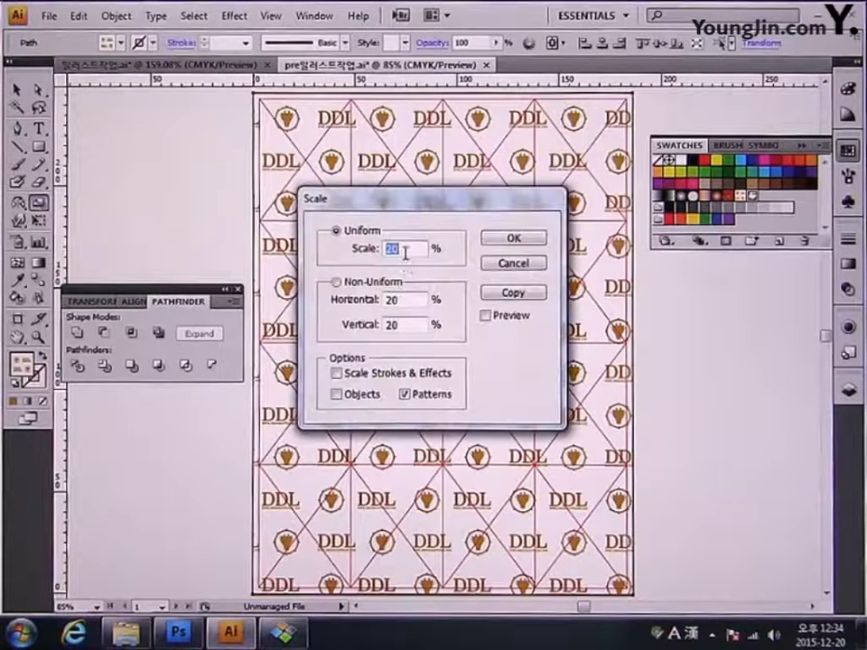
{"action": "type", "text": "50"}
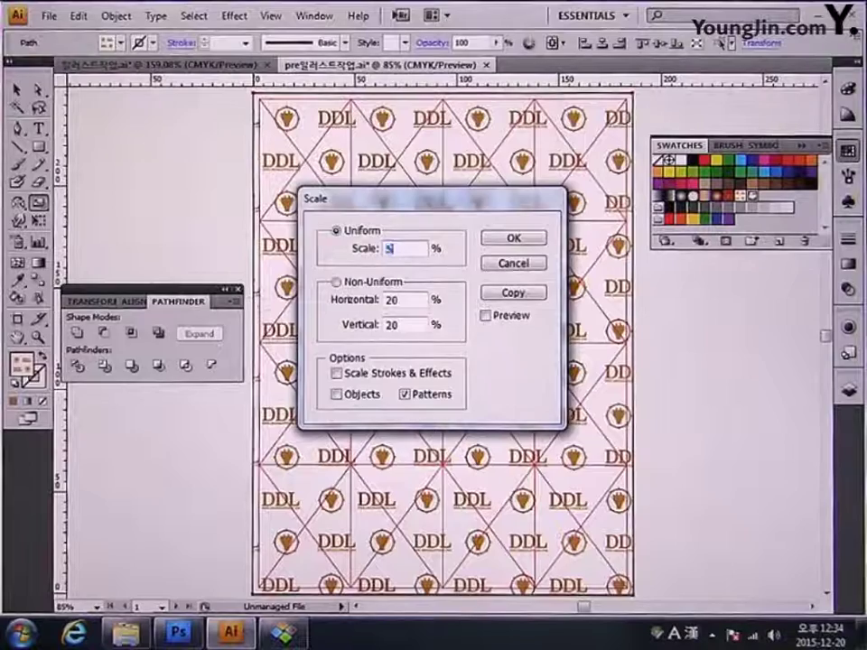
{"action": "key", "text": "Return"}
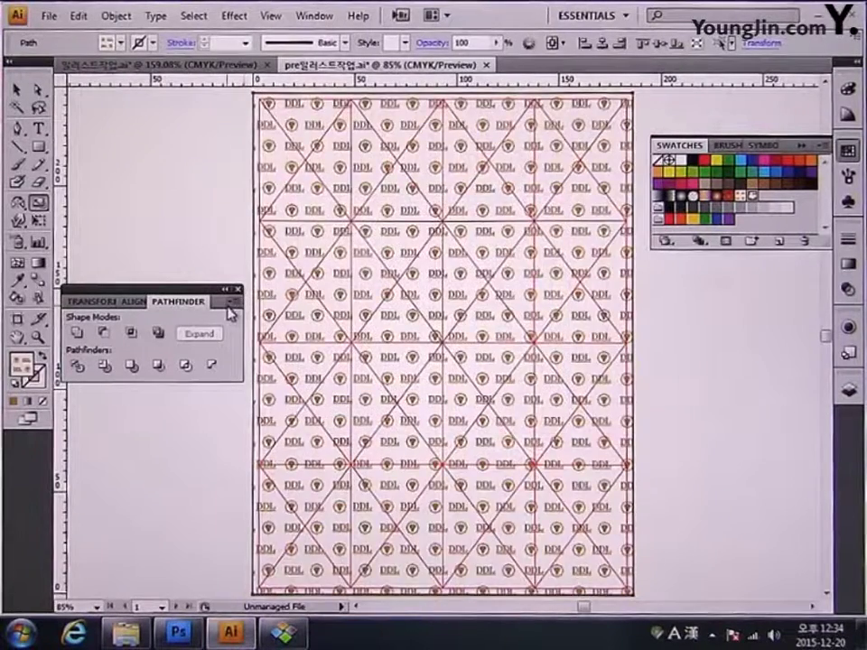
{"action": "key", "text": "ctrl+z"}
Scale only the rectangle's pattern uniformly to 80%, and lock the pattern-filled rectangle
{"action": "double_click", "coordinate": [39, 205]}
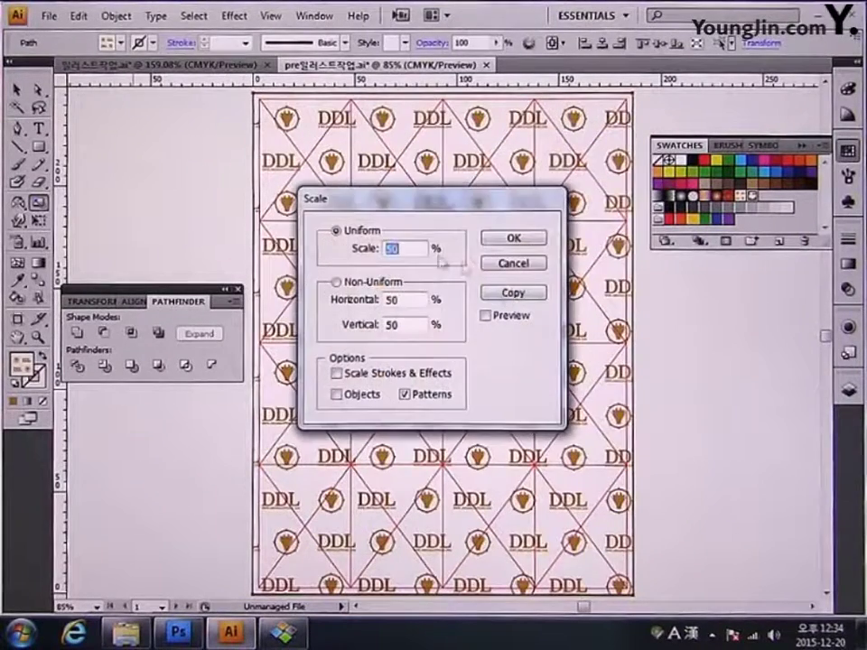
{"action": "key", "text": "Return"}
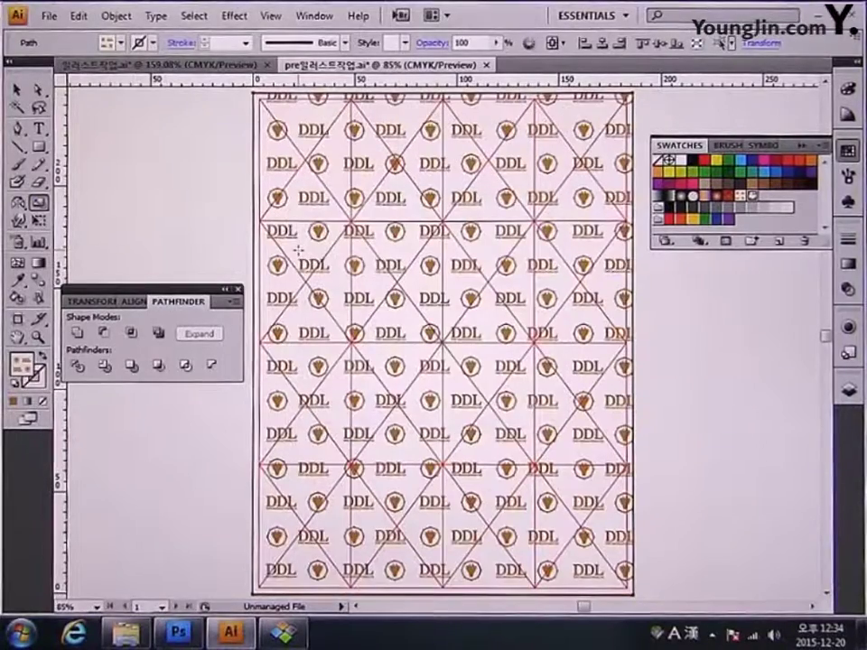
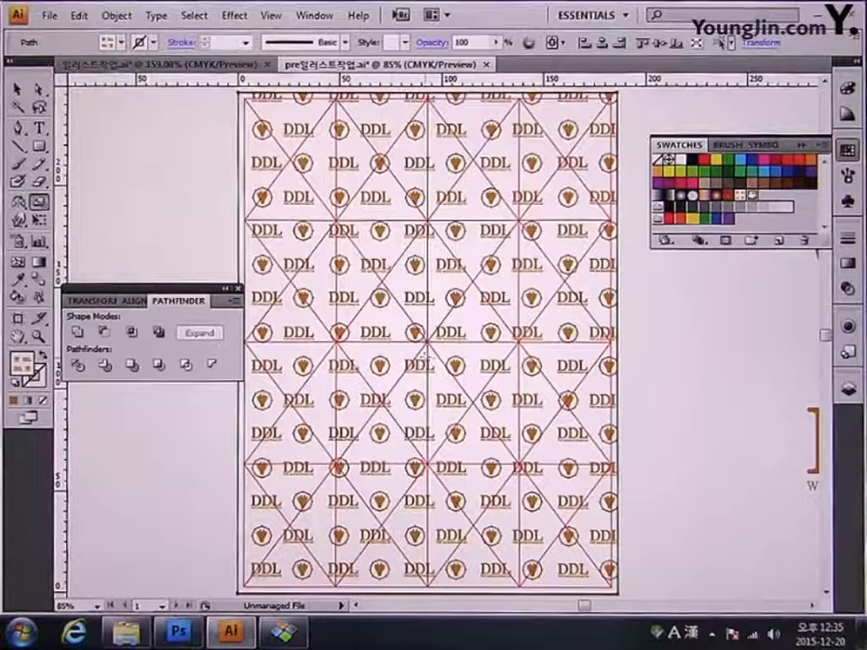
{"action": "left_click", "coordinate": [16, 89]}
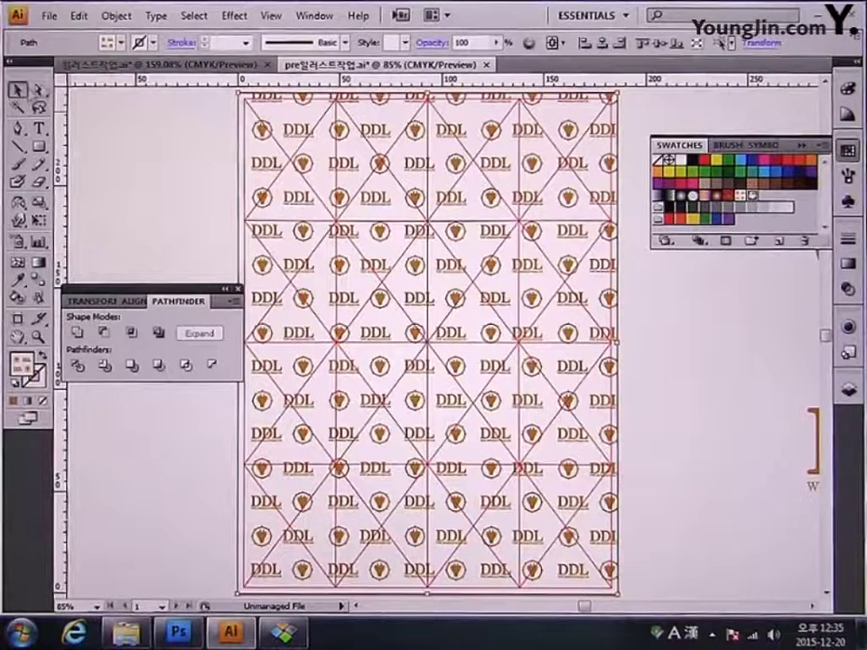
{"action": "left_click", "coordinate": [116, 16]}
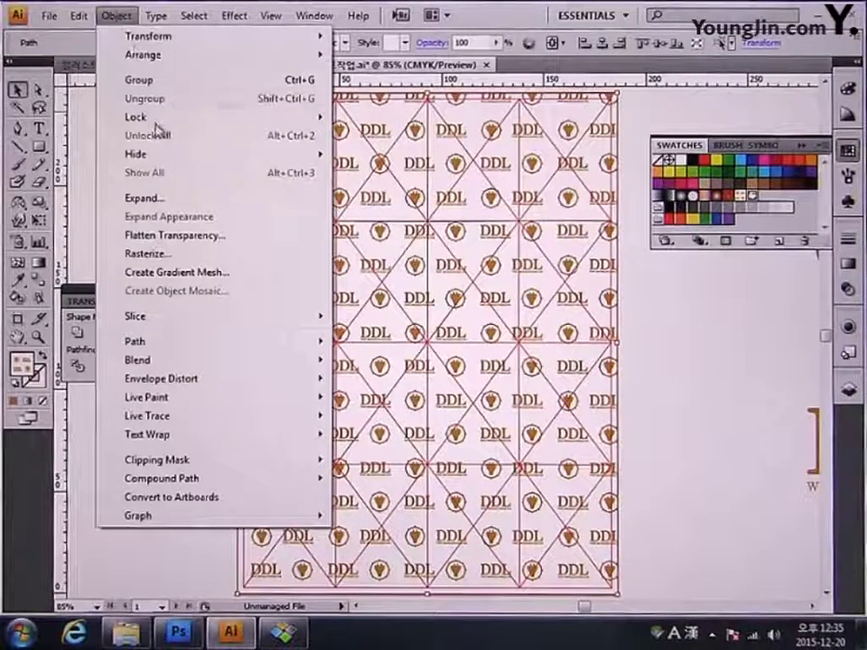
{"action": "mouse_move", "coordinate": [231, 122]}
{"action": "left_click", "coordinate": [364, 120]}
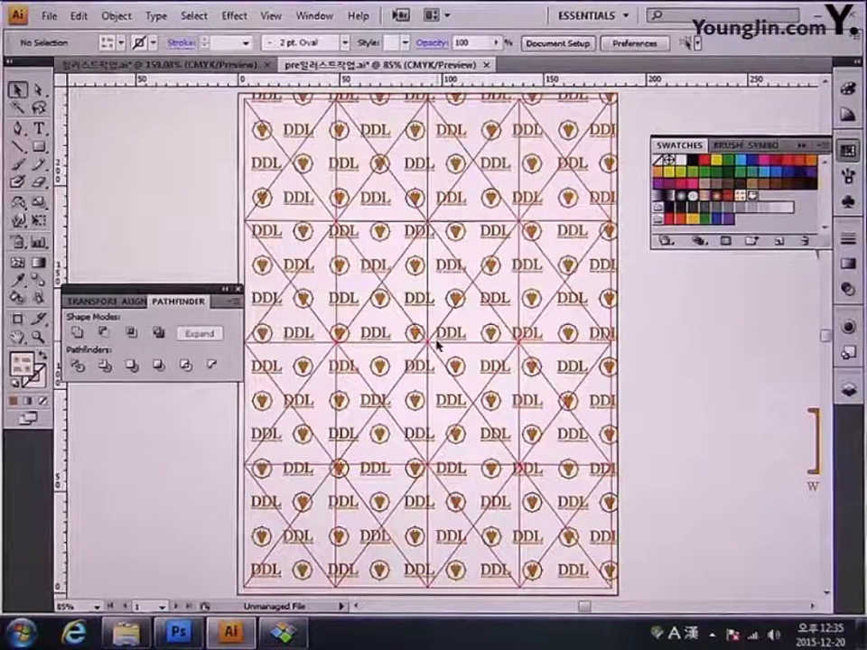
Add a horizontal and a vertical guide on the empty canvas beyond the logo elements, crossing at about 685 mm on the horizontal ruler
{"action": "key", "text": "ctrl+v"}
{"action": "left_click_drag", "start_coordinate": [478, 343], "coordinate": [386, 346]}
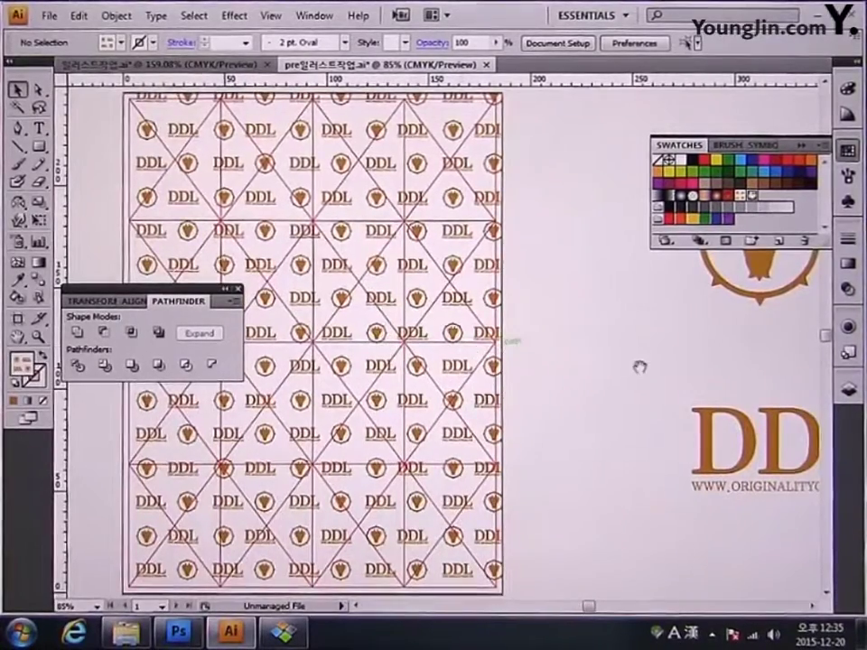
{"action": "left_click_drag", "start_coordinate": [638, 365], "coordinate": [319, 349]}
{"action": "left_click_drag", "start_coordinate": [716, 363], "coordinate": [412, 357]}
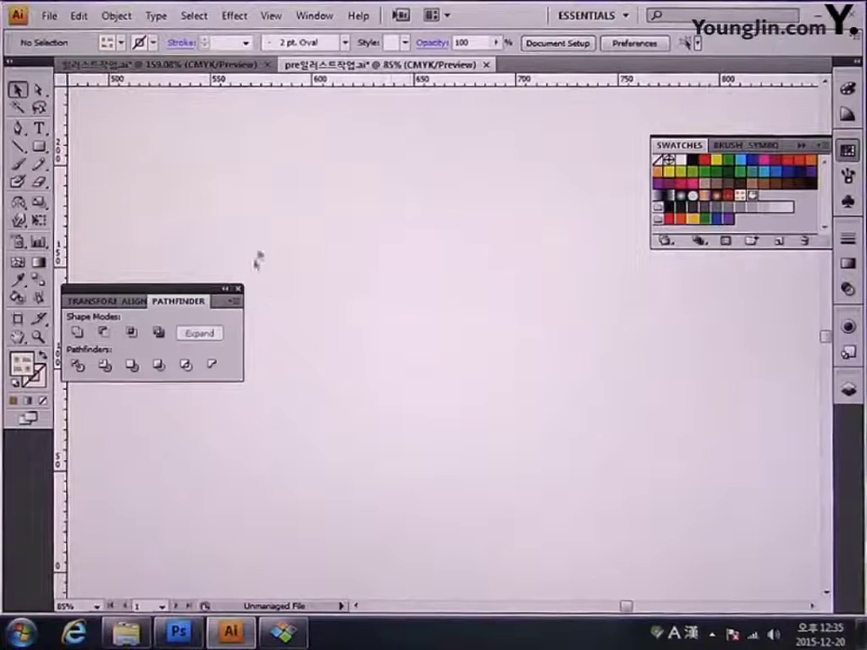
{"action": "left_click_drag", "start_coordinate": [465, 81], "coordinate": [486, 316]}
{"action": "left_click_drag", "start_coordinate": [63, 230], "coordinate": [484, 324]}
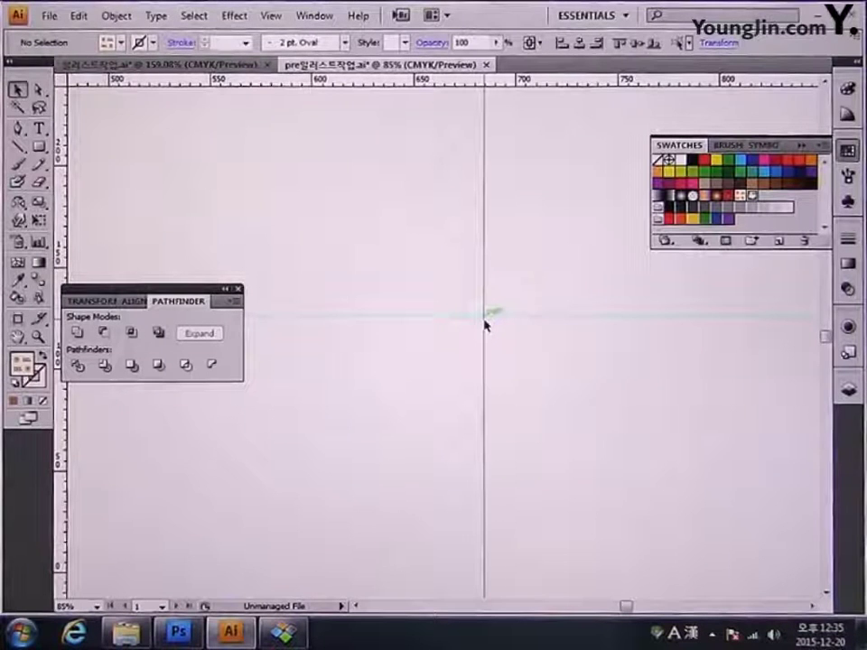
{"action": "left_click_drag", "start_coordinate": [564, 367], "coordinate": [555, 393]}
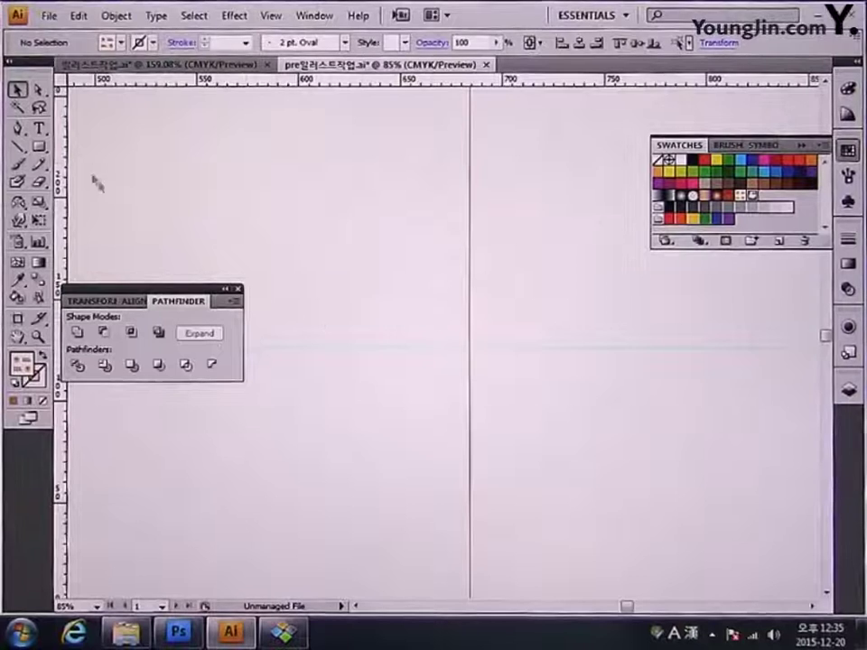
Draw a circle about 177 mm in diameter centred on the guides' intersection, and remove its fill
{"action": "left_click_drag", "start_coordinate": [42, 153], "coordinate": [110, 188]}
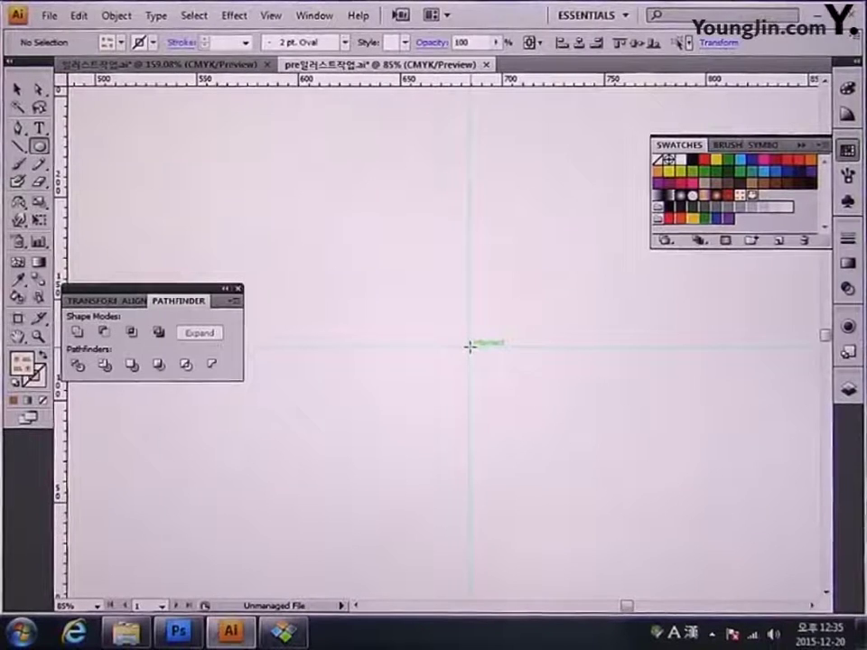
{"action": "left_click_drag", "start_coordinate": [470, 346], "coordinate": [623, 166]}
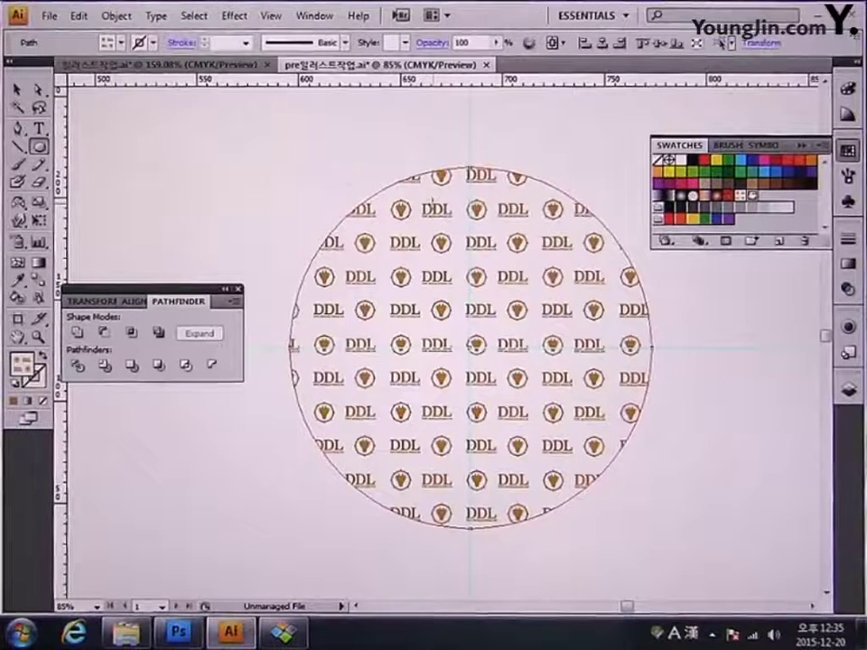
{"action": "left_click", "coordinate": [22, 368]}
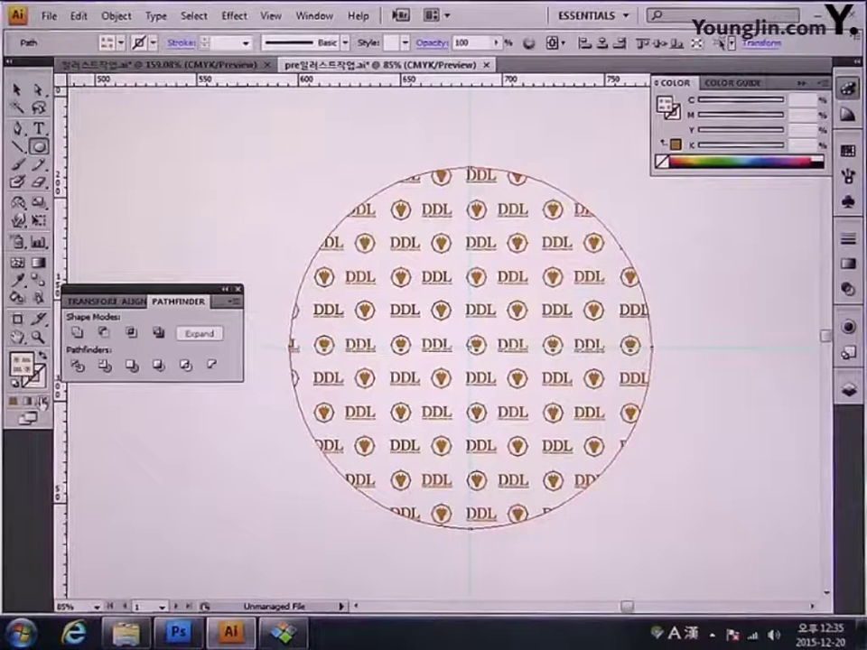
{"action": "left_click", "coordinate": [41, 401]}
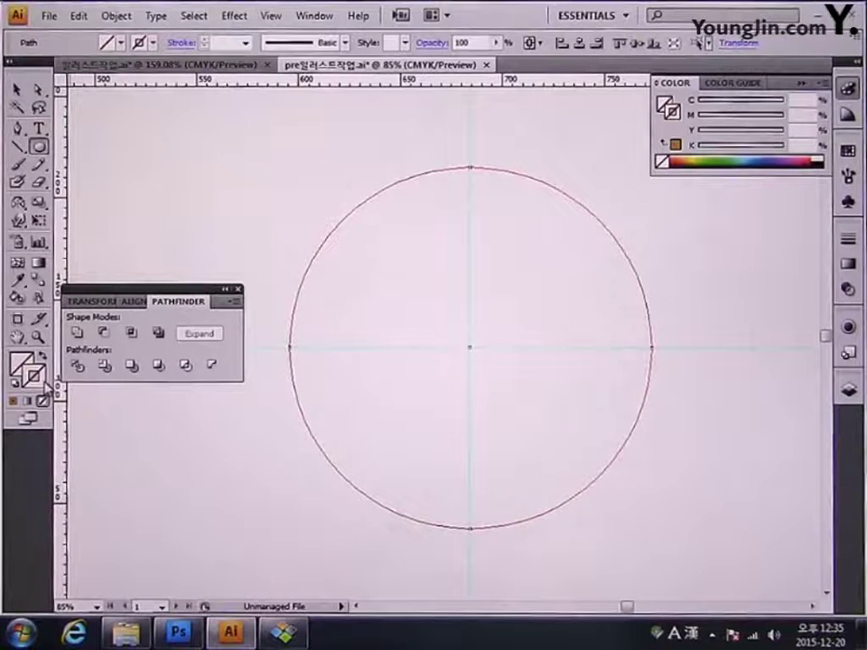
Give the circle a 3 pt brown stroke of C 32.09, M 47.03, Y 87.1, K 10.64
{"action": "double_click", "coordinate": [34, 375]}
{"action": "left_click", "coordinate": [362, 303]}
{"action": "mouse_move", "coordinate": [362, 303]}
{"action": "left_mouse_down"}
{"action": "mouse_move", "coordinate": [364, 312]}
{"action": "mouse_move", "coordinate": [352, 285]}
{"action": "left_mouse_up"}
{"action": "left_click", "coordinate": [603, 217]}
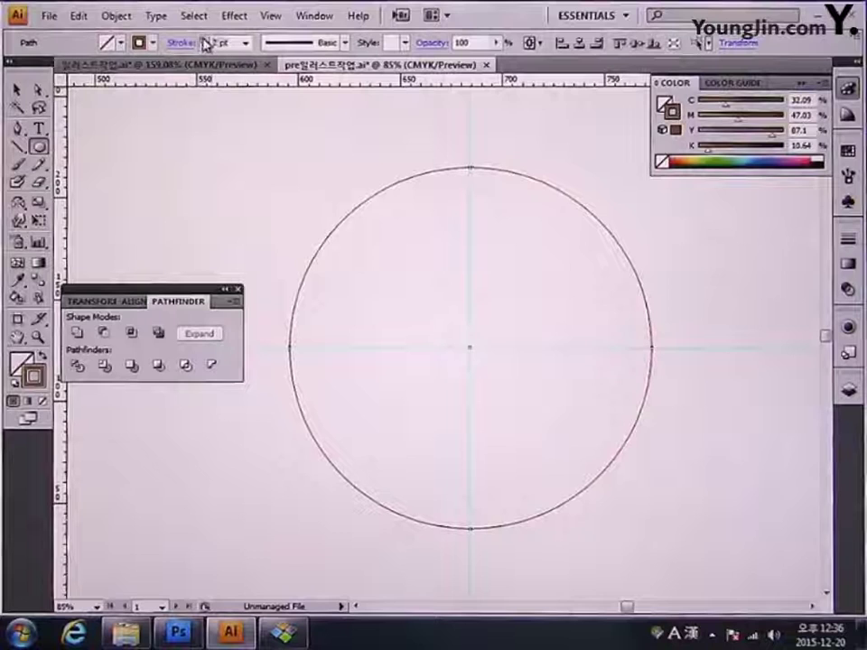
{"action": "left_click", "coordinate": [204, 40]}
{"action": "left_click", "coordinate": [205, 40]}
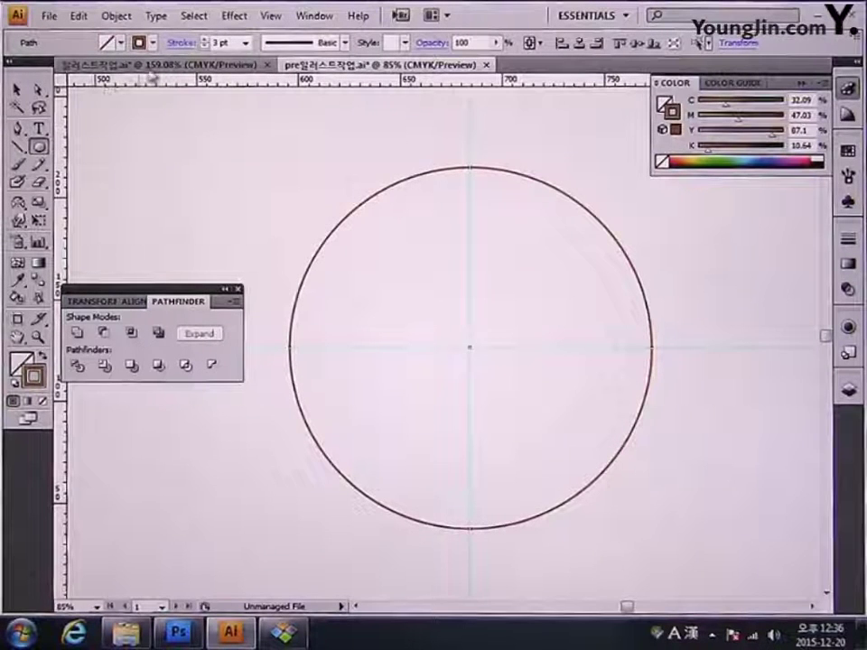
{"action": "left_click", "coordinate": [17, 90]}
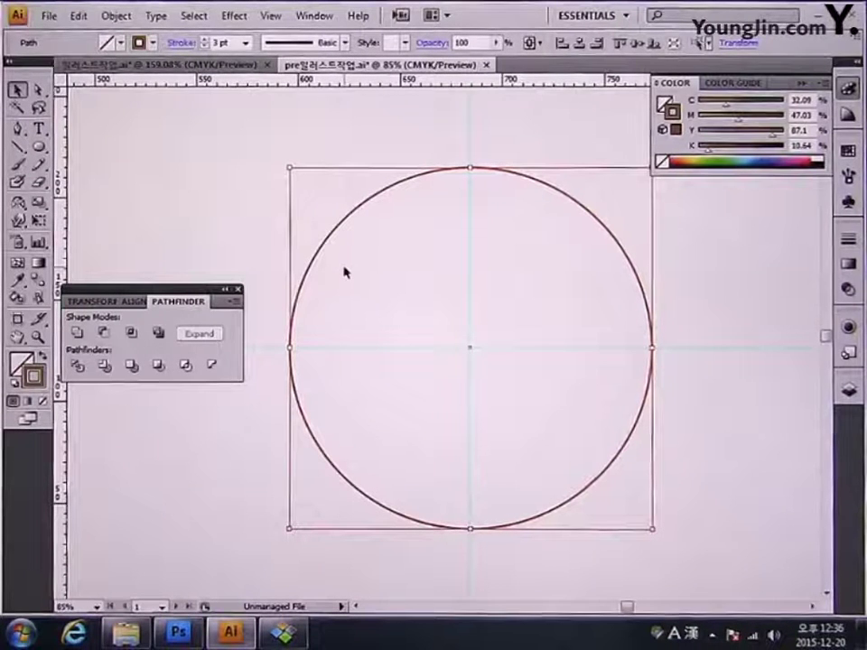
Try to make a uniformly scaled 98% copy of the circle with object scaling off
{"action": "double_click", "coordinate": [38, 203]}
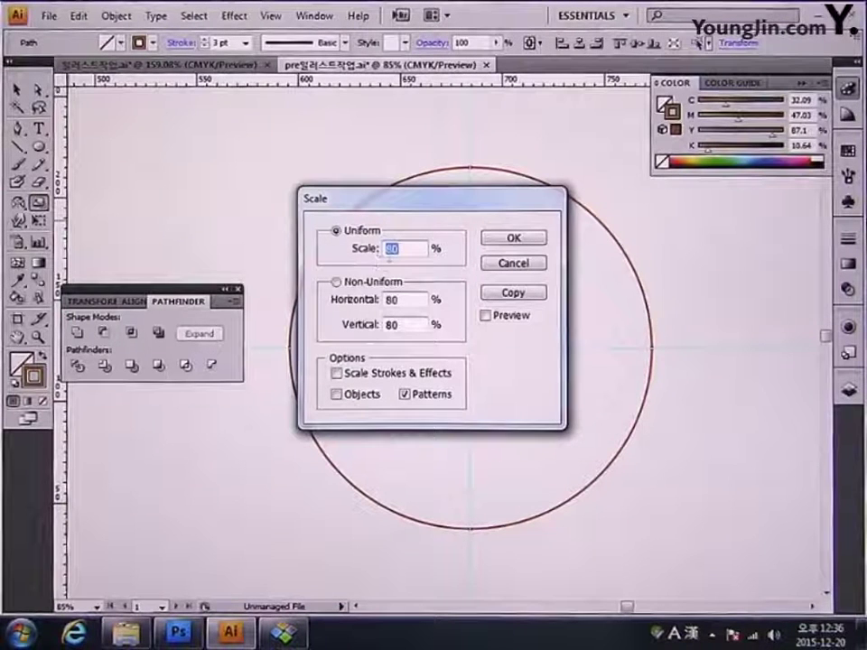
{"action": "type", "text": "98"}
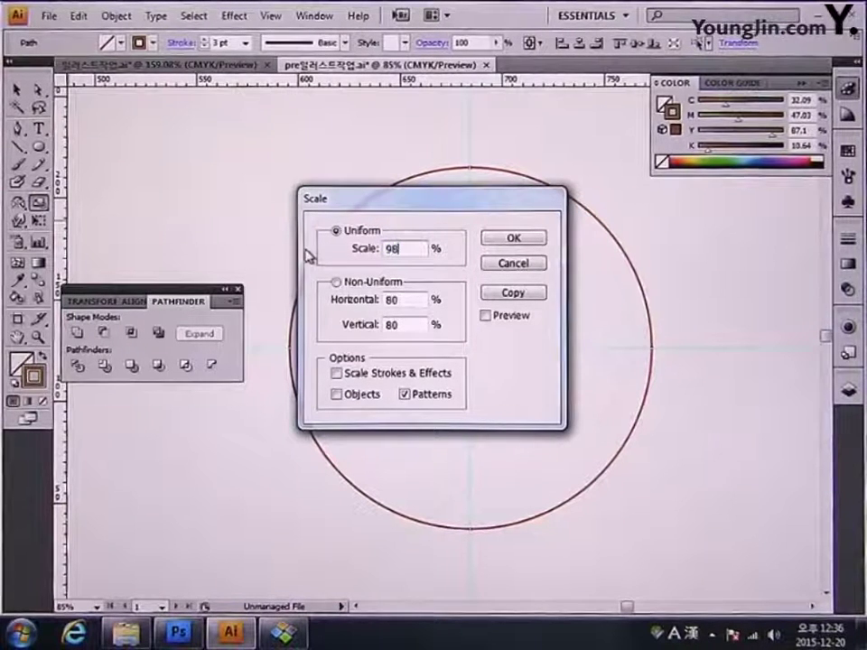
{"action": "left_click", "coordinate": [515, 294]}
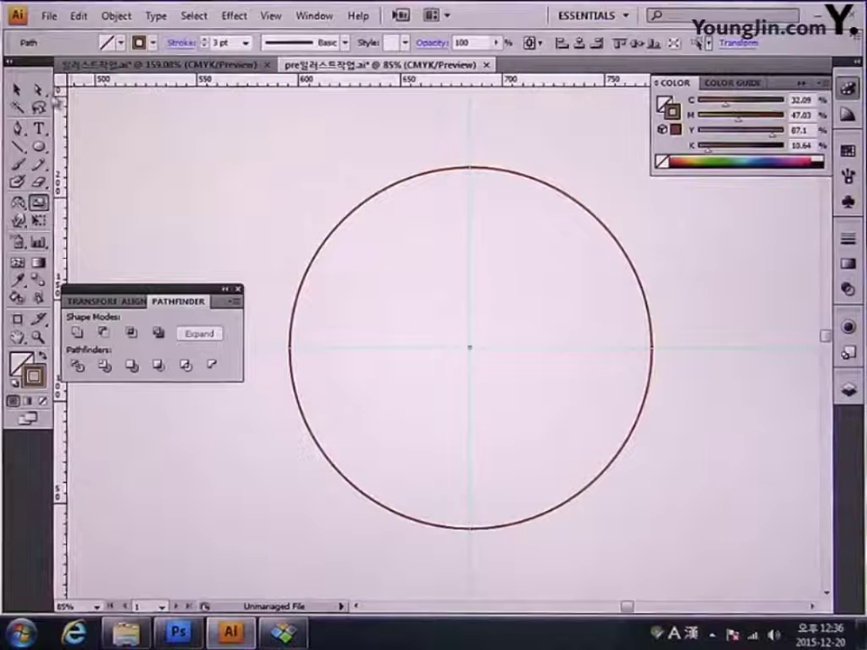
{"action": "left_click", "coordinate": [17, 90]}
{"action": "left_click", "coordinate": [343, 237]}
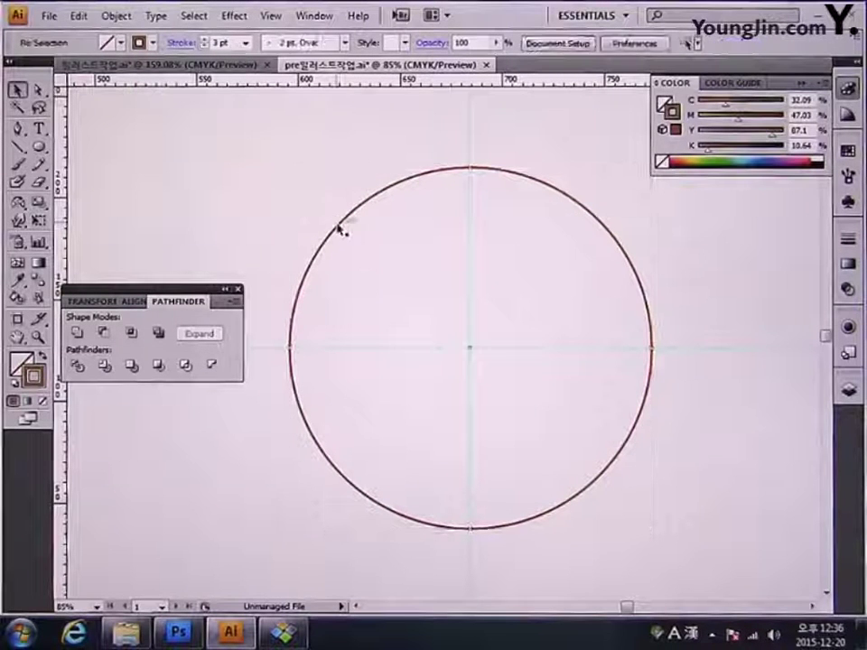
Make a concentric copy of the circle scaled uniformly to 98%, with object scaling enabled
{"action": "left_click", "coordinate": [339, 229]}
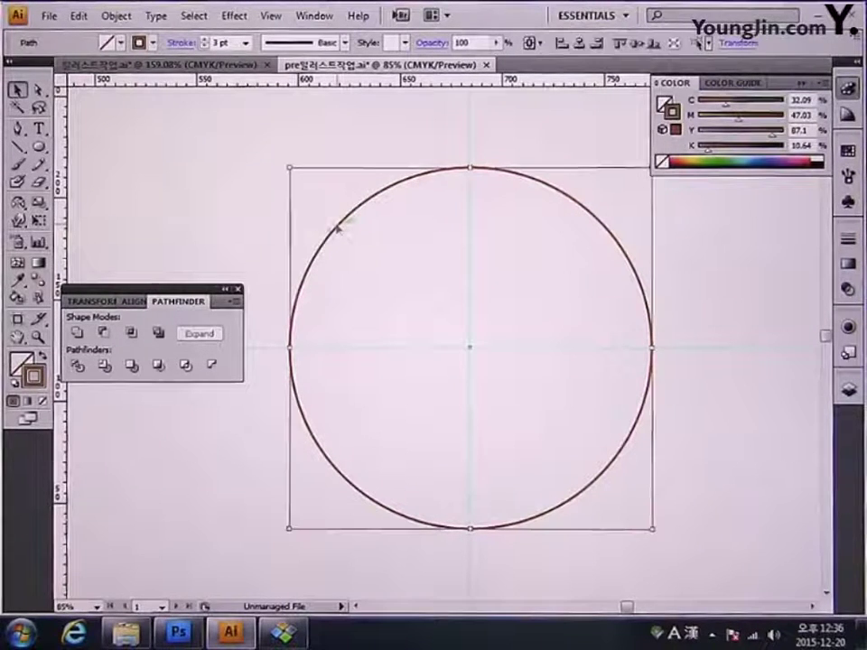
{"action": "double_click", "coordinate": [38, 202]}
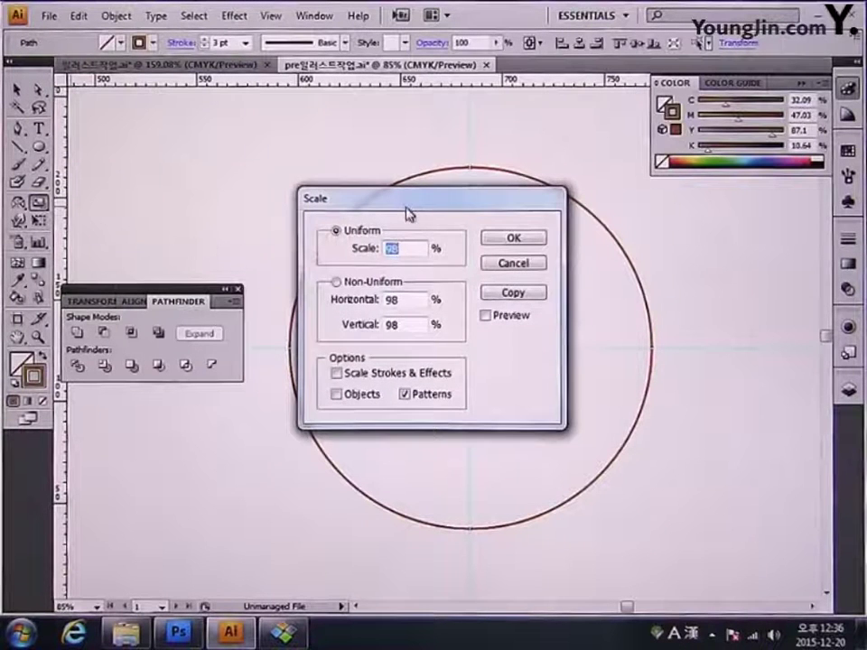
{"action": "left_click_drag", "start_coordinate": [407, 213], "coordinate": [347, 206]}
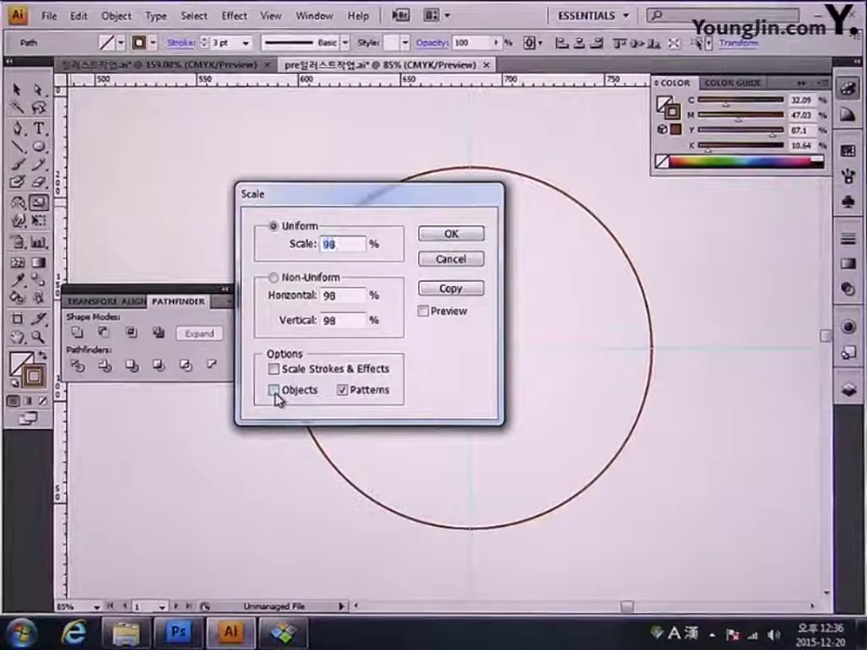
{"action": "double_click", "coordinate": [277, 399]}
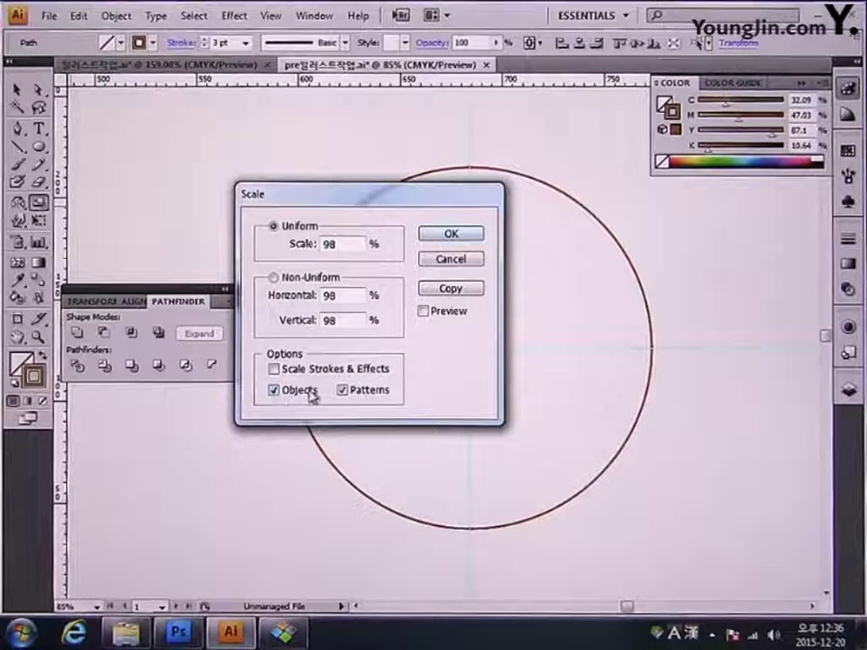
{"action": "left_click", "coordinate": [452, 291]}
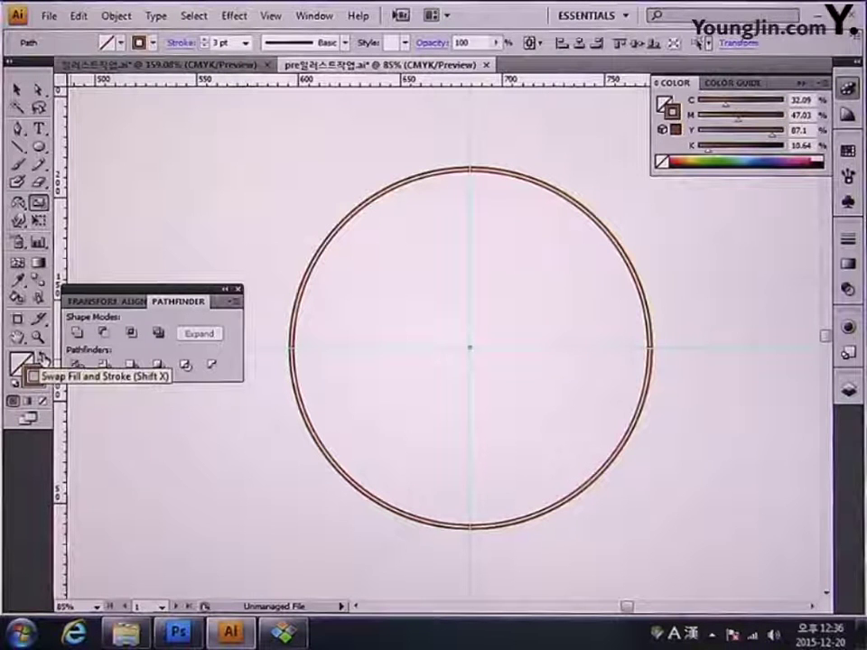
Swap the inner circle's fill and stroke so it is solid brown without an outline, and select the outer circle
{"action": "left_click", "coordinate": [43, 360]}
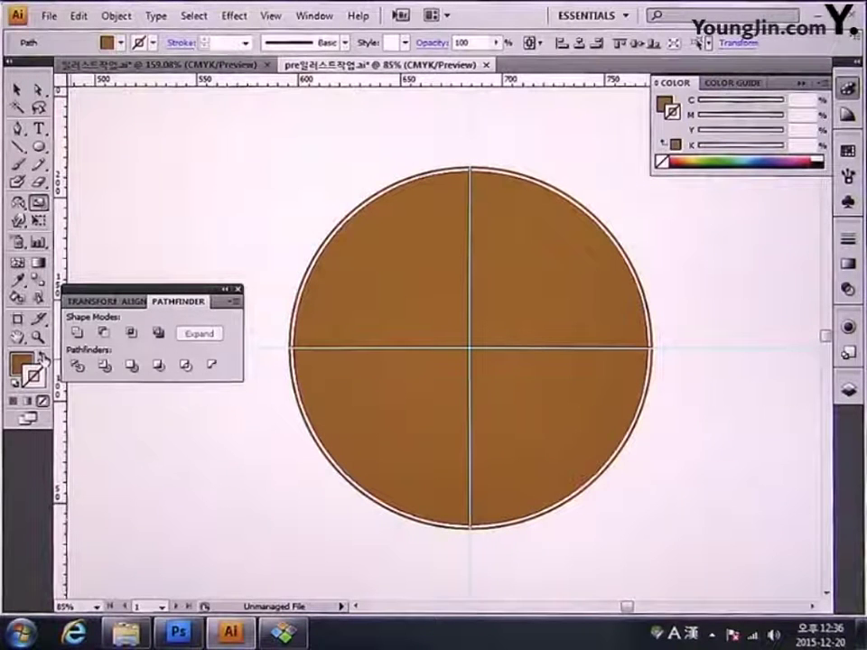
{"action": "left_click", "coordinate": [17, 90]}
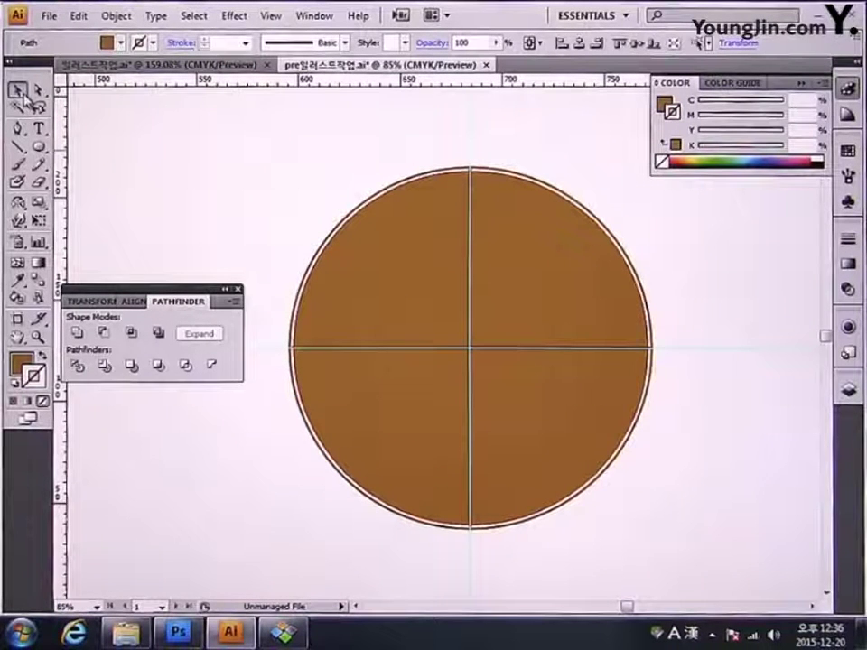
{"action": "left_click", "coordinate": [190, 151]}
{"action": "left_click", "coordinate": [320, 254]}
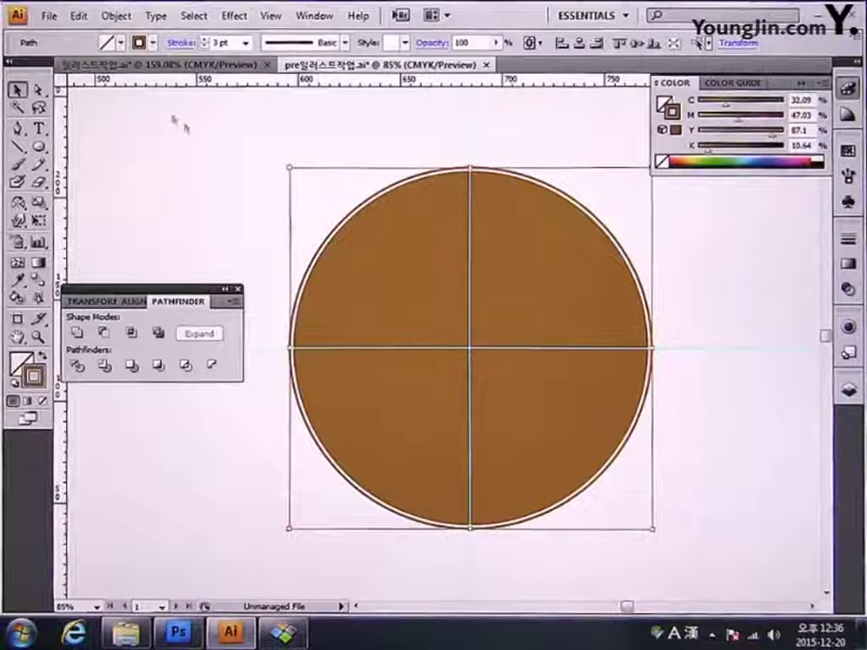
Convert the outer circle's stroke into an outlined shape and deselect it
{"action": "left_click", "coordinate": [117, 15]}
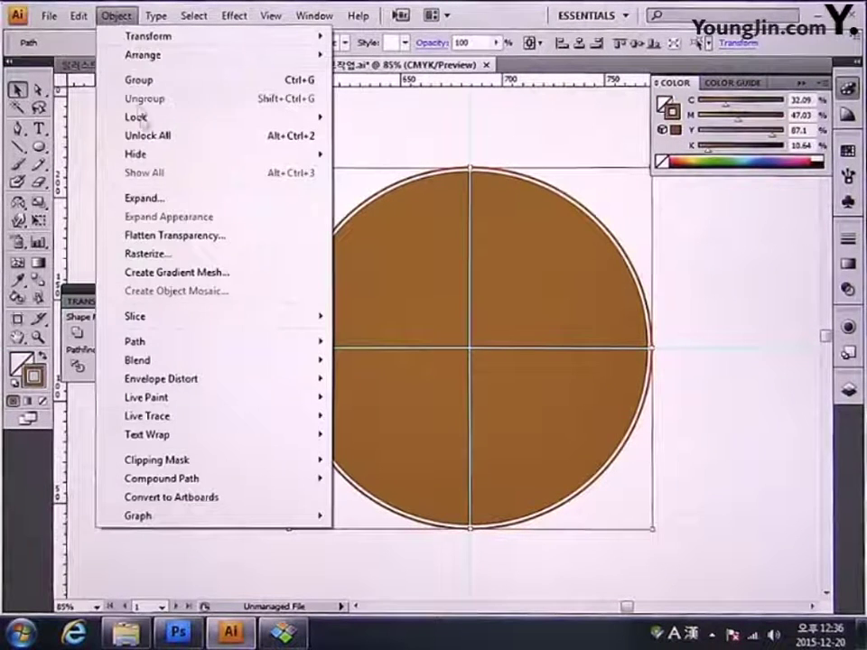
{"action": "mouse_move", "coordinate": [166, 352]}
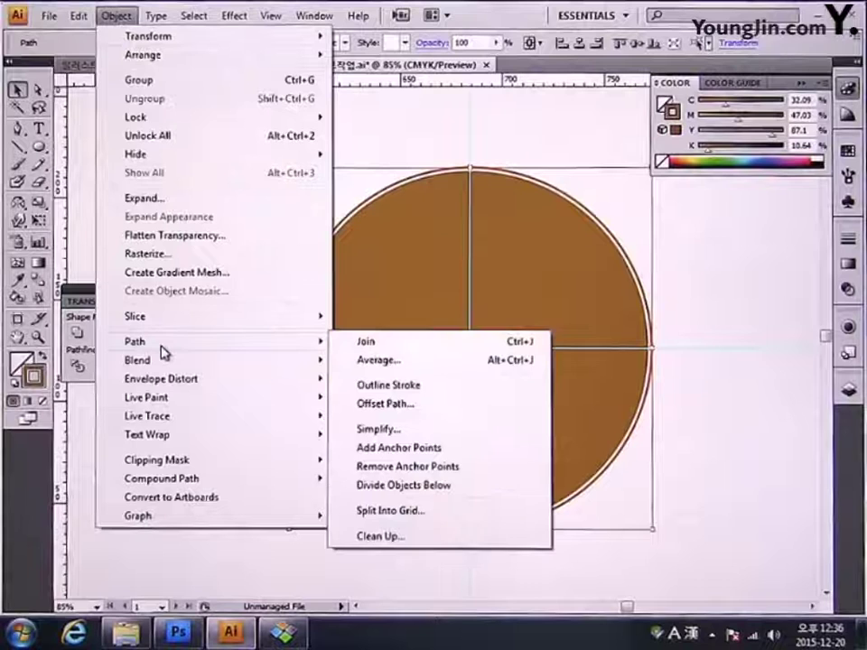
{"action": "left_click", "coordinate": [412, 386]}
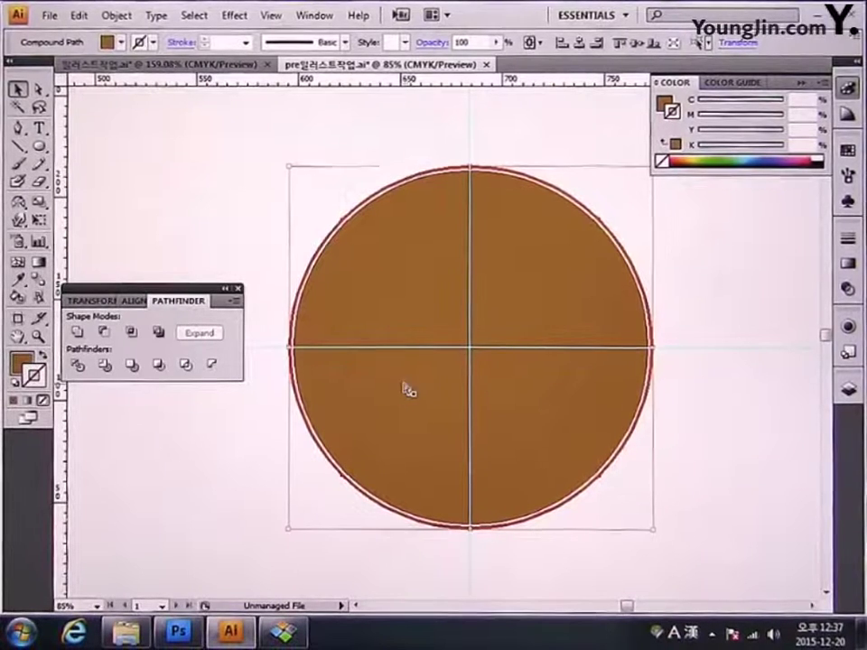
{"action": "key", "text": "ctrl+shift+a"}
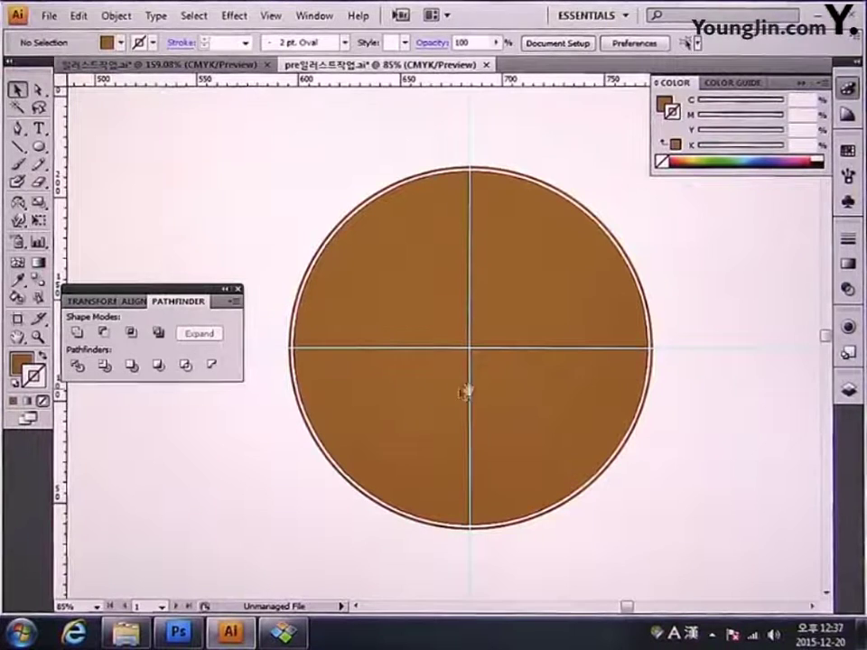
{"action": "left_click_drag", "start_coordinate": [549, 410], "coordinate": [518, 416]}
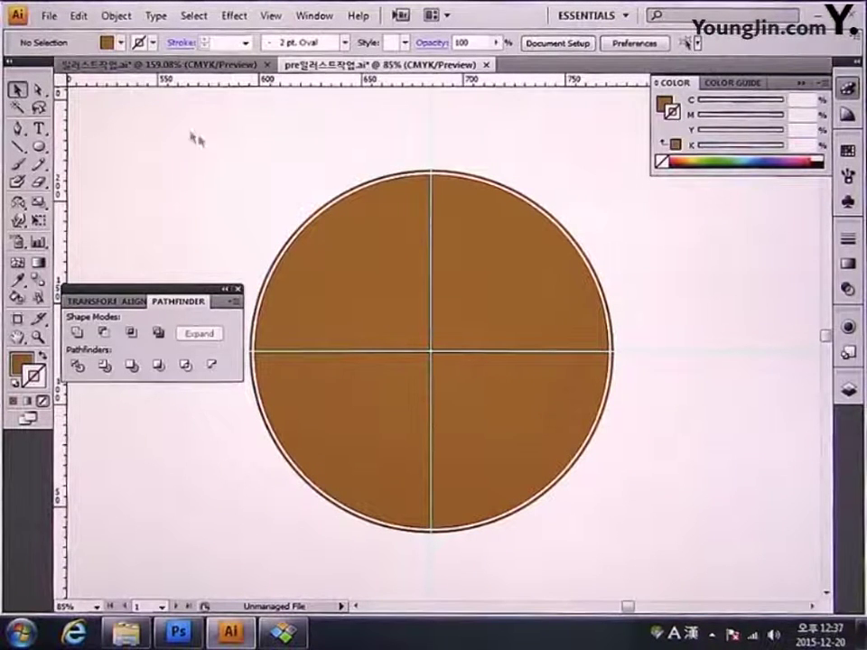
Draw a small circle centred on the ring's top point and fill it dark brown, C 40.36, M 61.78, Y 100, K 34.73
{"action": "left_click", "coordinate": [40, 147]}
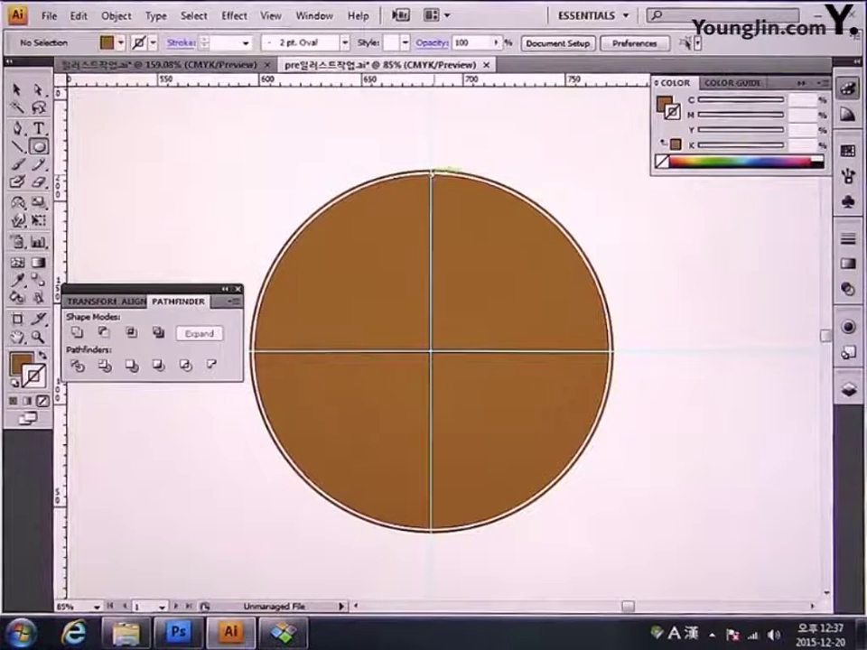
{"action": "left_click_drag", "start_coordinate": [431, 170], "coordinate": [467, 209]}
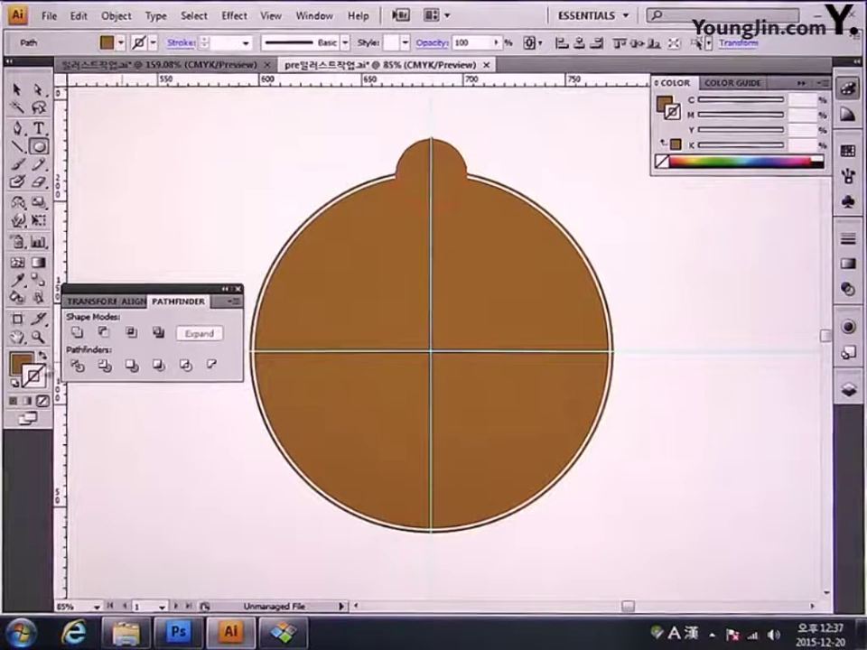
{"action": "double_click", "coordinate": [22, 364]}
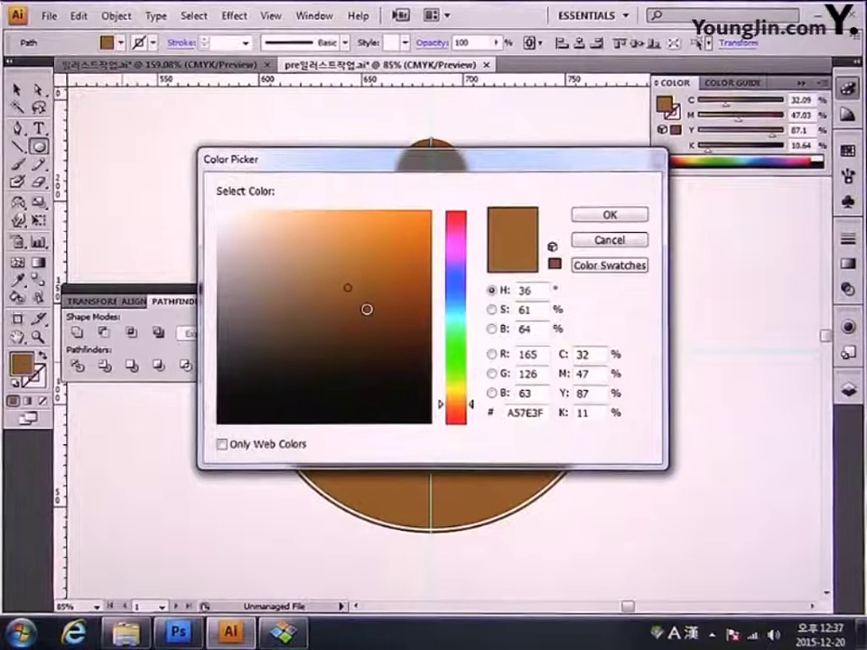
{"action": "left_click_drag", "start_coordinate": [374, 306], "coordinate": [377, 310]}
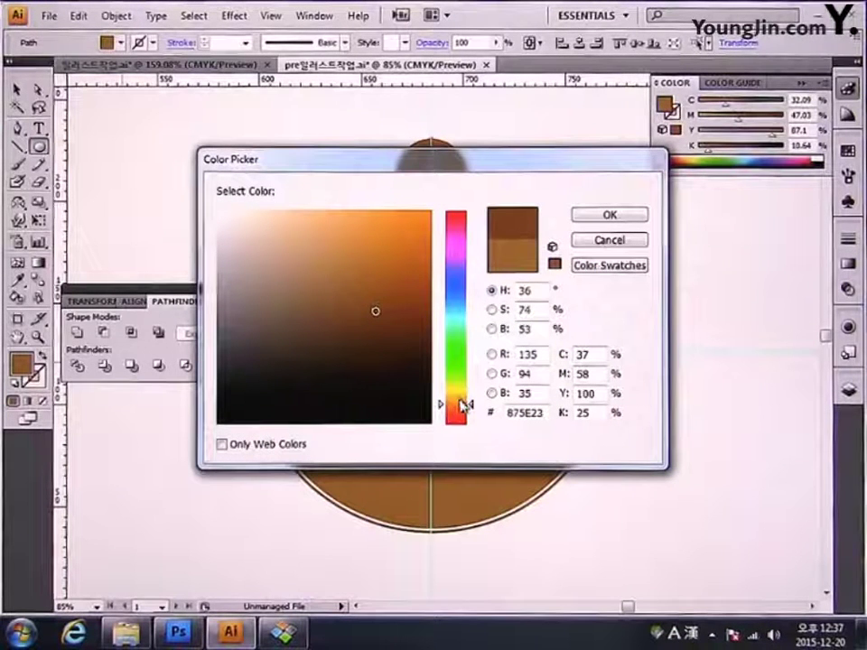
{"action": "left_click", "coordinate": [390, 324]}
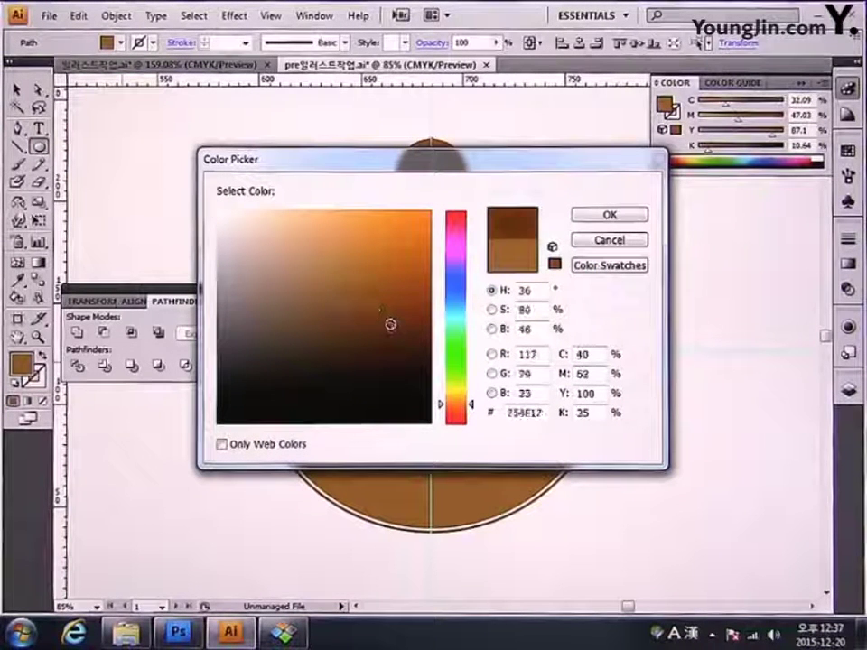
{"action": "left_click", "coordinate": [588, 218]}
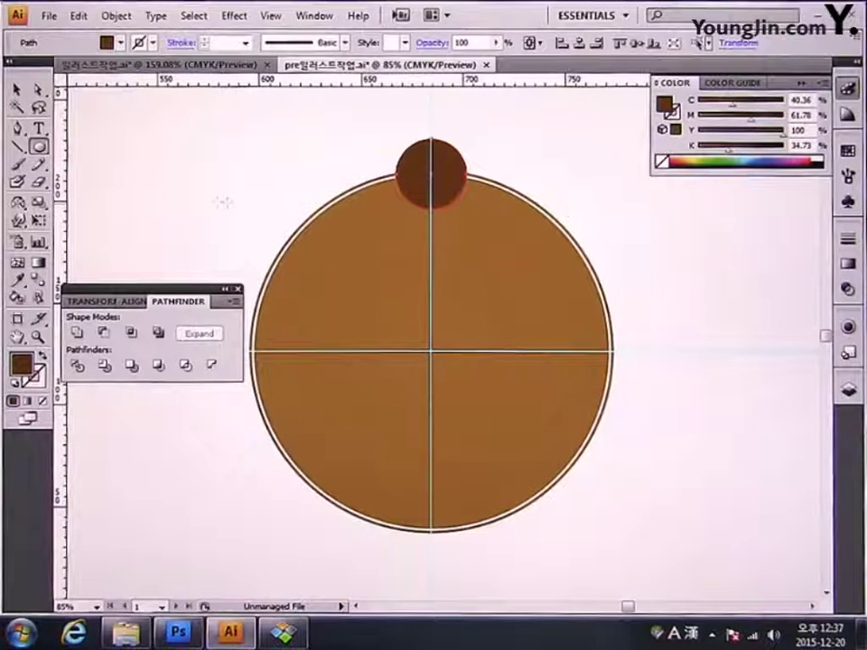
Copy the small circle rotated 45° about the large circle's centre, repeating the copy until eight circles surround the ring
{"action": "left_click_drag", "start_coordinate": [20, 205], "coordinate": [58, 206]}
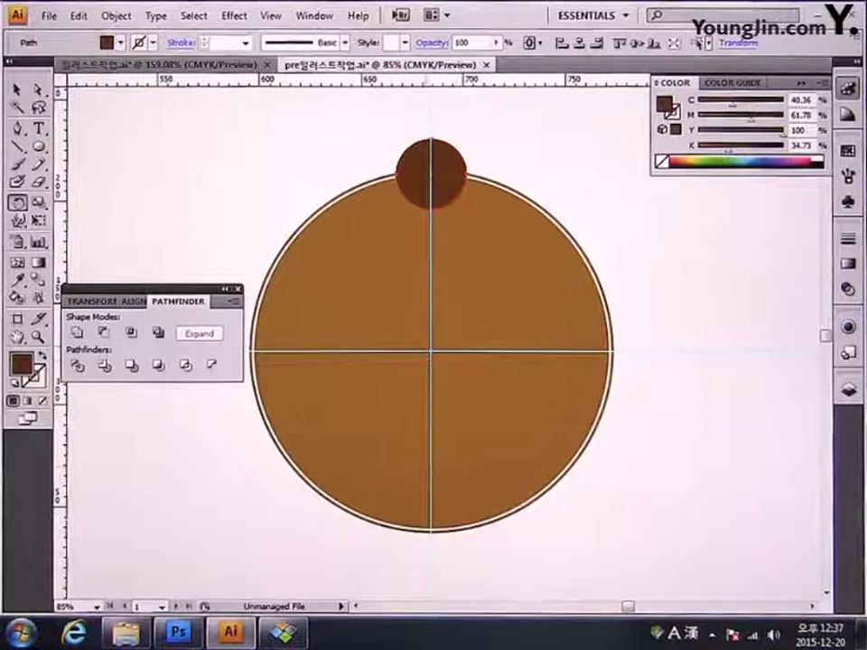
{"action": "left_click", "coordinate": [431, 350], "text": "alt"}
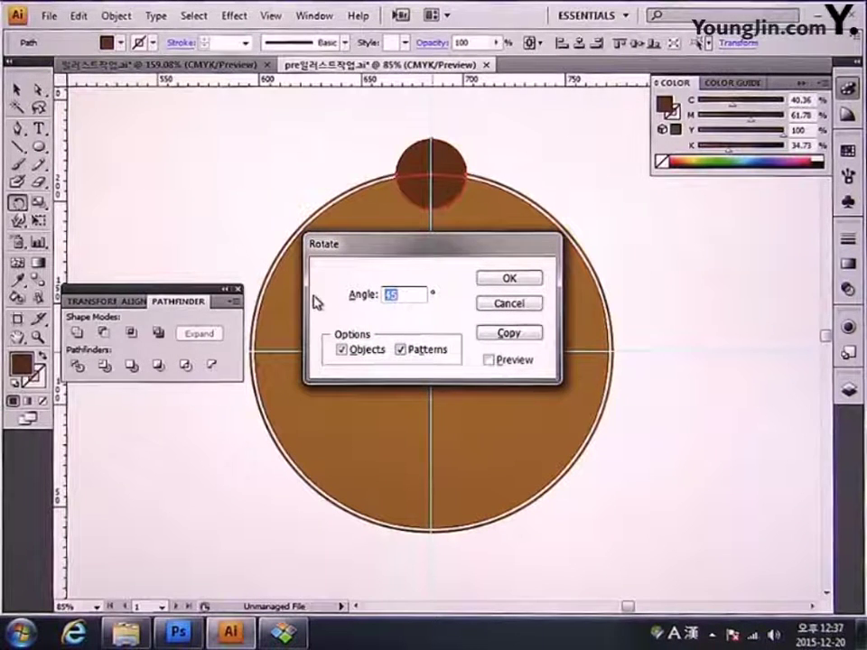
{"action": "type", "text": "45"}
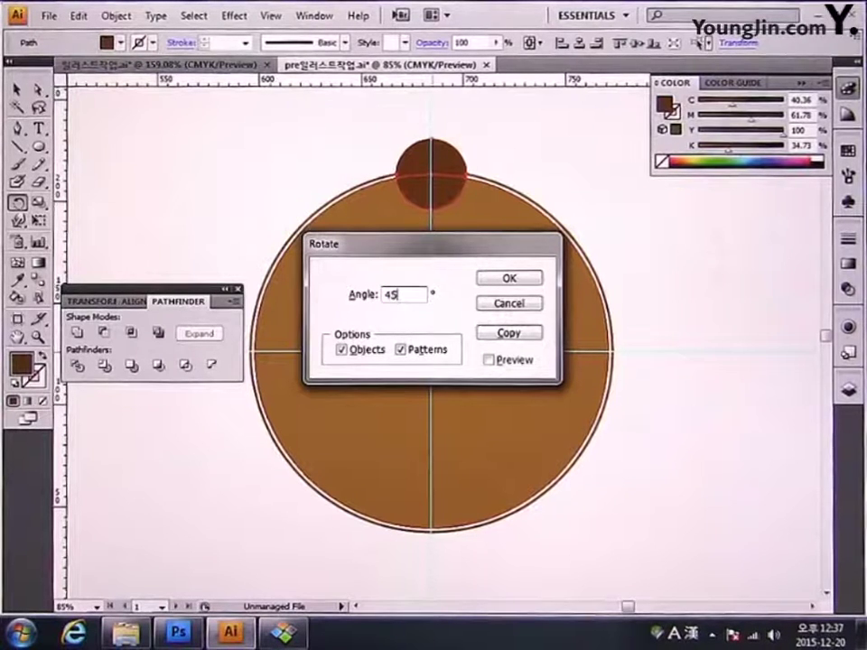
{"action": "left_click", "coordinate": [510, 334]}
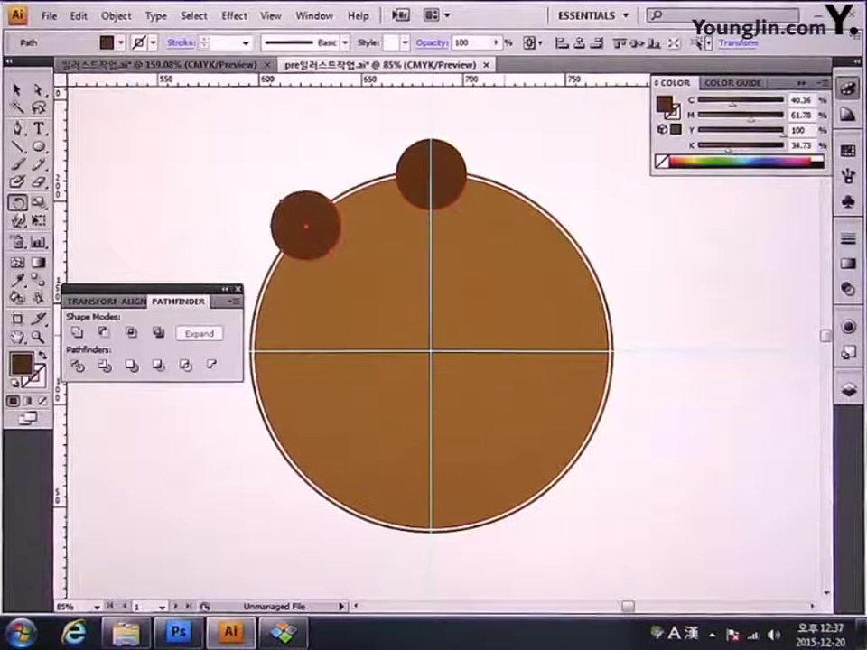
{"action": "key", "text": "ctrl+d"}
{"action": "key", "text": "ctrl+d"}
{"action": "key", "text": "ctrl+d"}
{"action": "key", "text": "ctrl+d"}
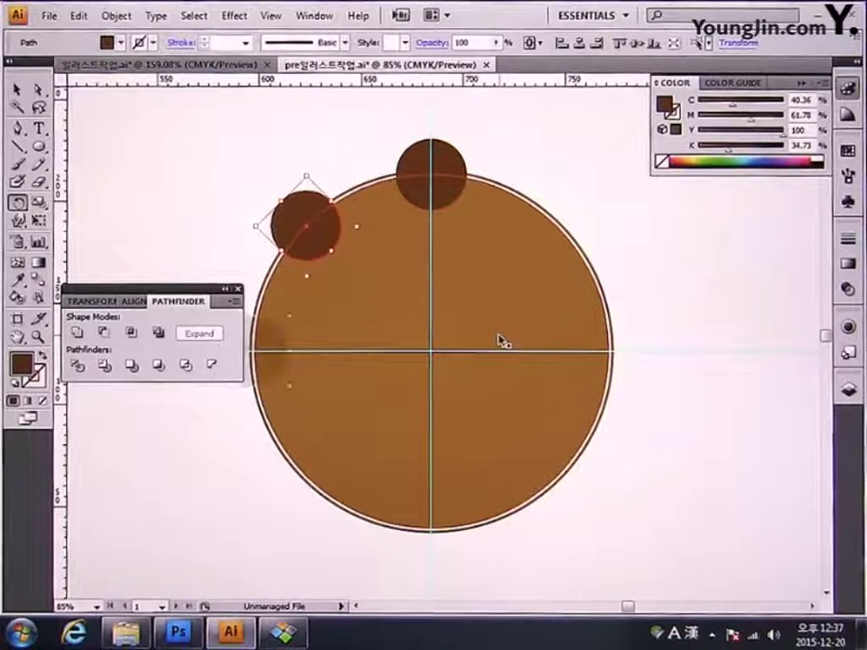
{"action": "key", "text": "ctrl+d"}
{"action": "key", "text": "ctrl+d"}
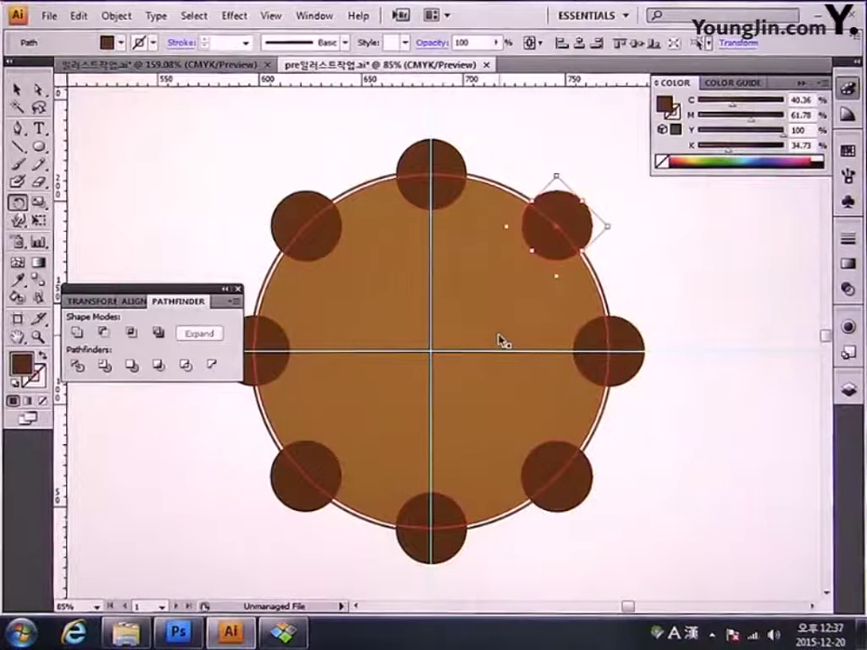
Select the upper-left and upper-right diagonal small circles together and nudge them slightly upward
{"action": "left_click_drag", "start_coordinate": [477, 312], "coordinate": [498, 310]}
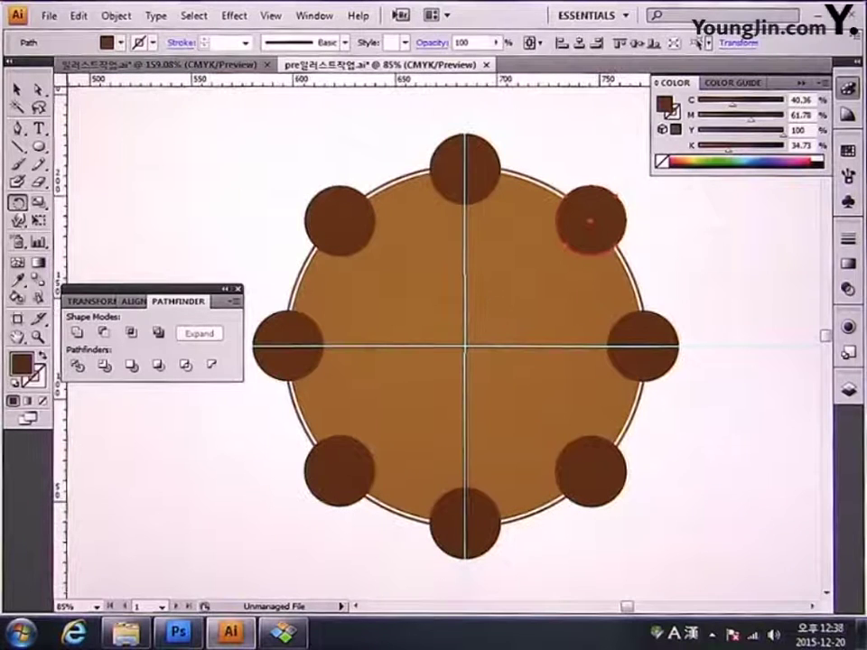
{"action": "left_click", "coordinate": [17, 90]}
{"action": "left_click", "coordinate": [174, 178]}
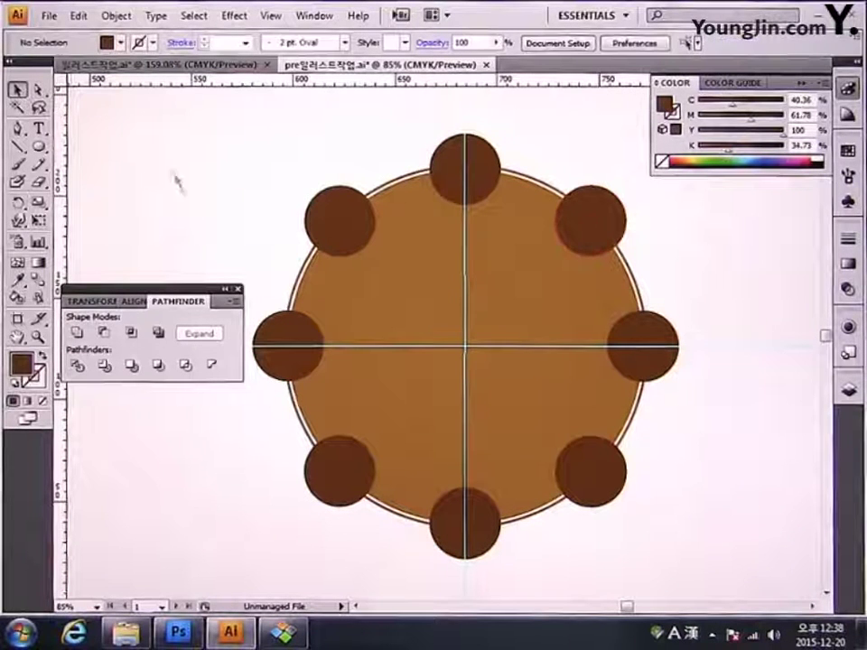
{"action": "left_click", "coordinate": [321, 238]}
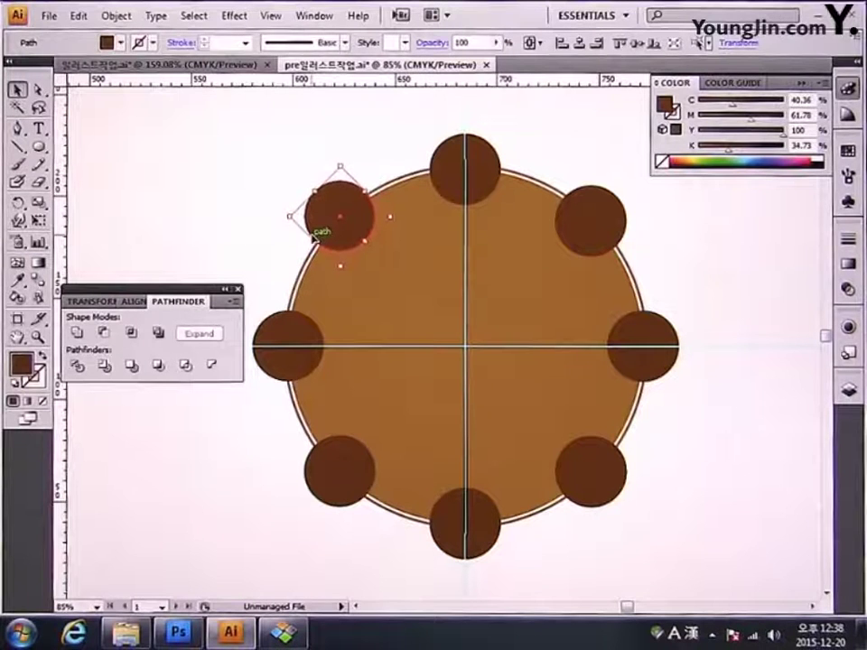
{"action": "key", "text": "a"}
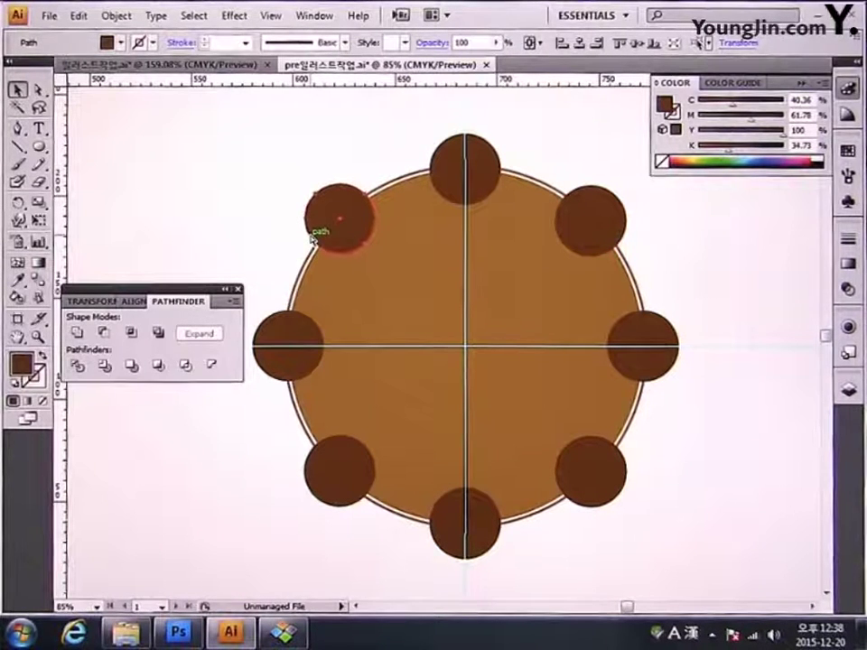
{"action": "key", "text": "ctrl+a"}
{"action": "left_click", "coordinate": [341, 217]}
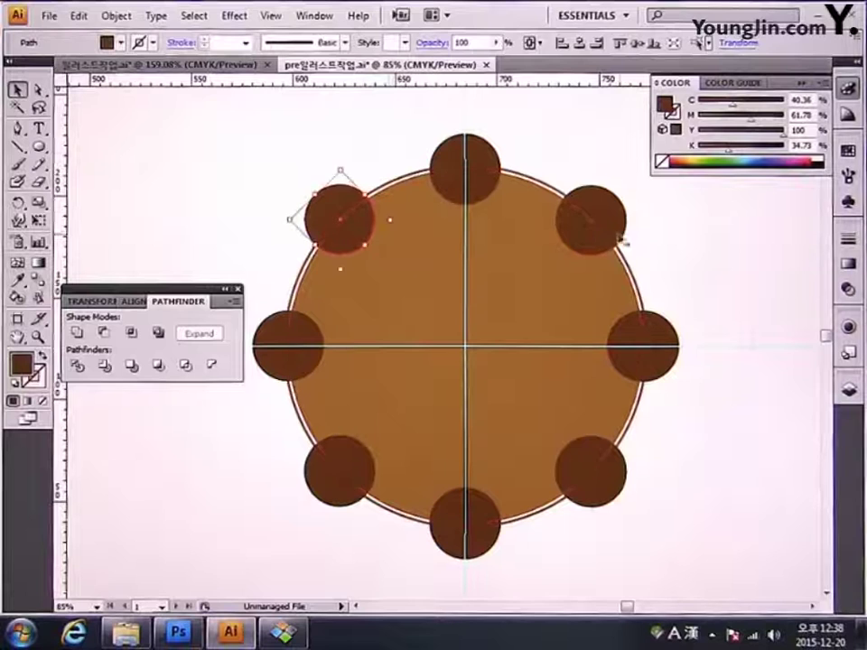
{"action": "left_click", "coordinate": [587, 221], "text": "shift"}
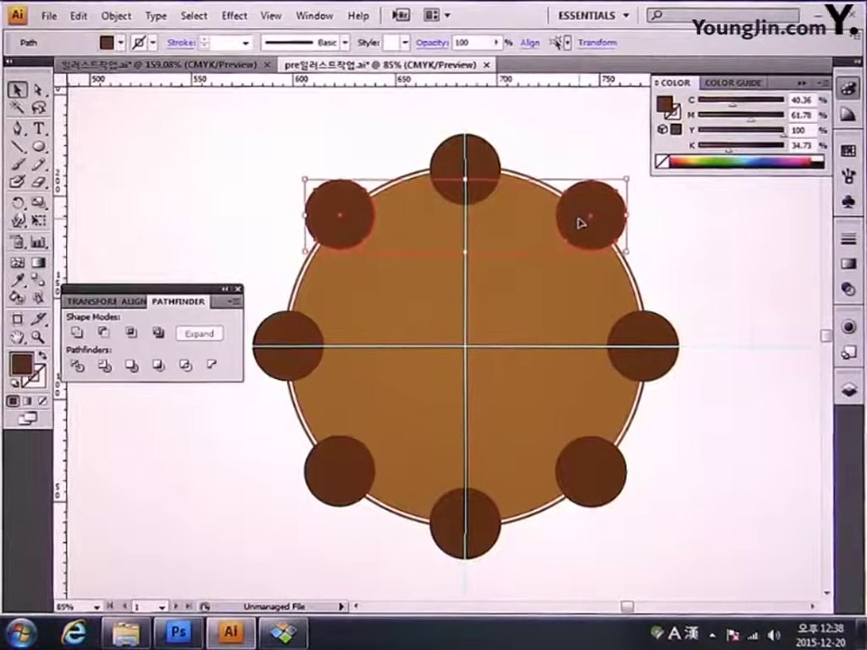
{"action": "left_click_drag", "start_coordinate": [581, 223], "coordinate": [578, 218]}
Nudge the lower-left and lower-right diagonal small circles slightly upward together and deselect them
{"action": "left_click", "coordinate": [609, 497]}
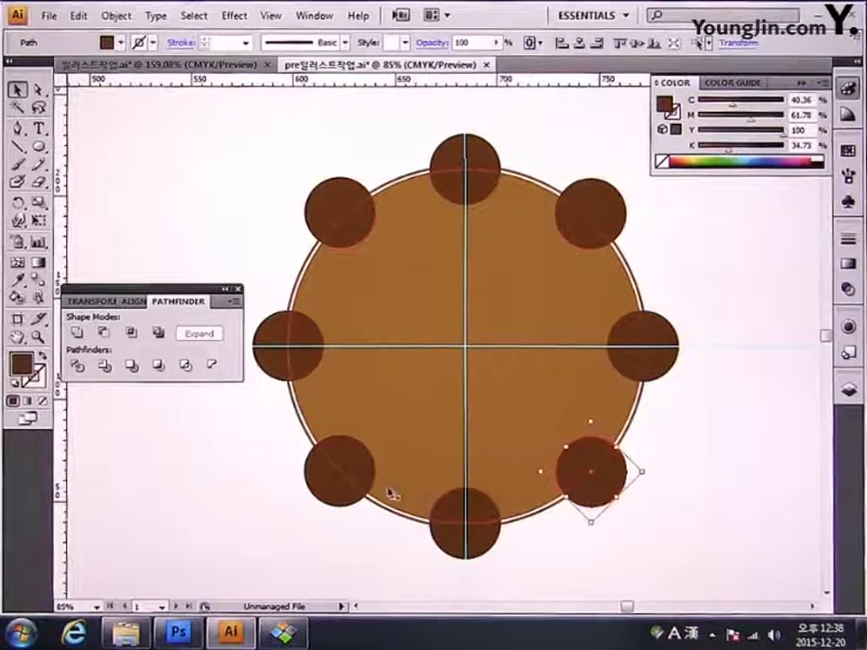
{"action": "left_click", "coordinate": [333, 500], "text": "shift"}
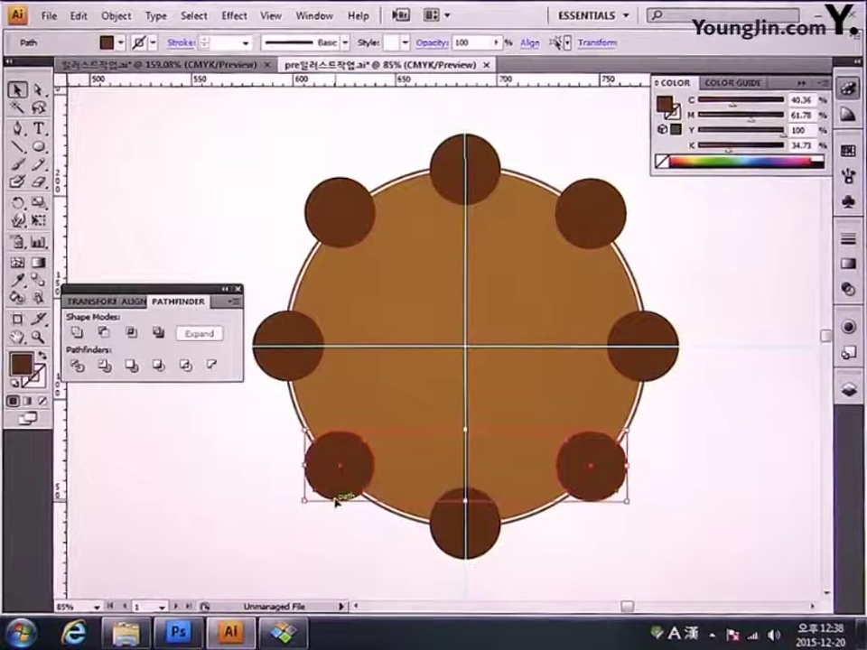
{"action": "left_click_drag", "start_coordinate": [335, 502], "coordinate": [335, 499]}
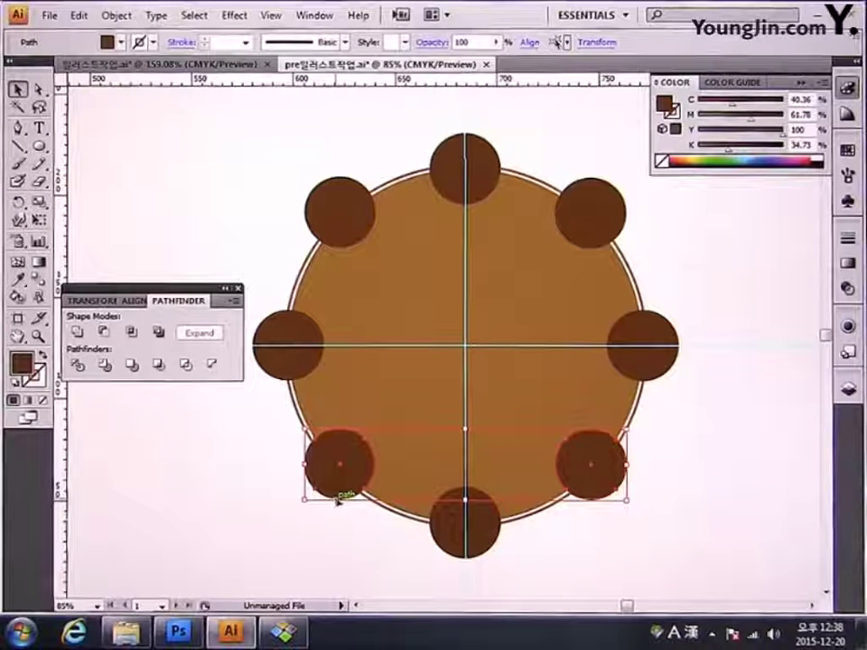
{"action": "left_click", "coordinate": [168, 155]}
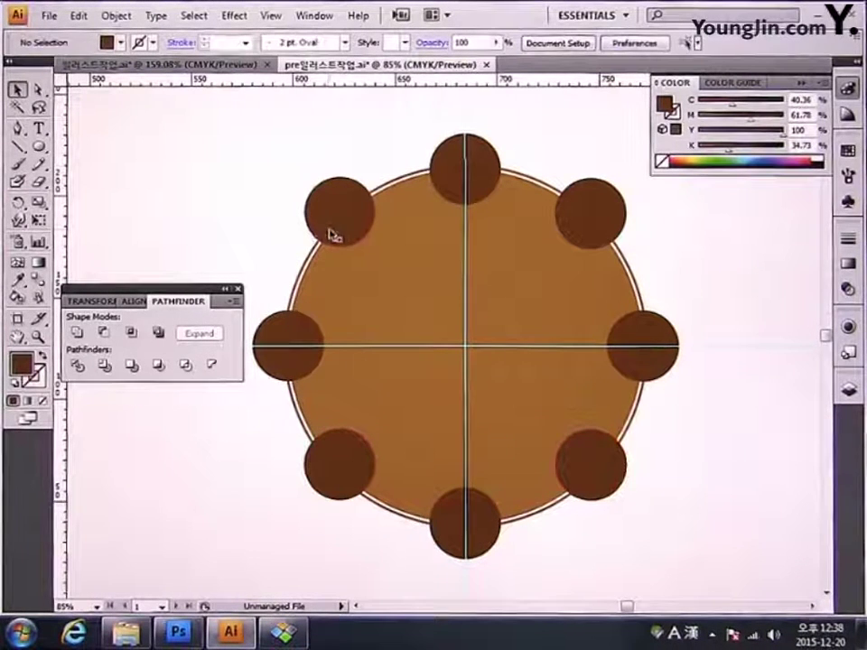
Select all eight dark brown small circles around the ring and group them
{"action": "left_click", "coordinate": [331, 235]}
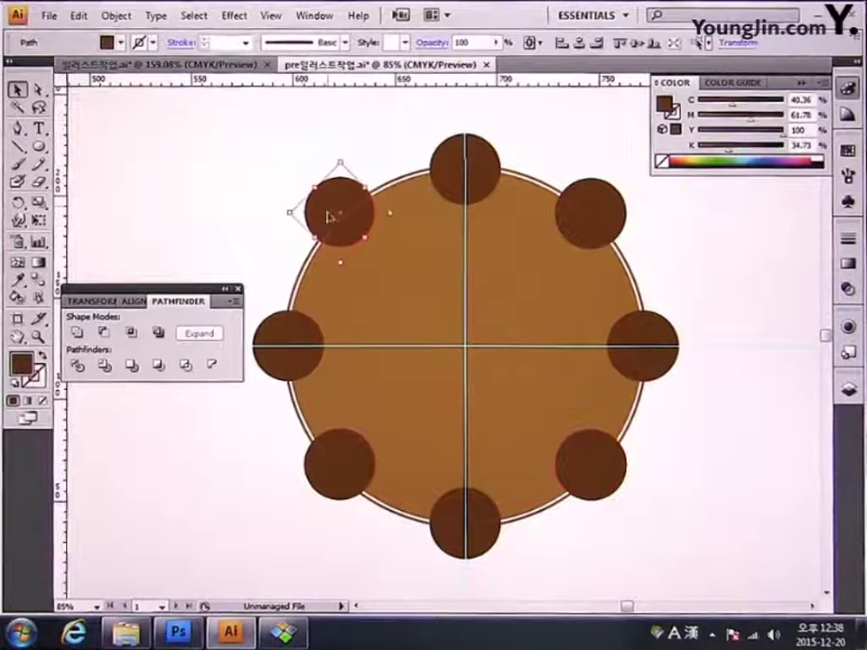
{"action": "left_click", "coordinate": [273, 334], "text": "shift"}
{"action": "left_click", "coordinate": [336, 465], "text": "shift"}
{"action": "left_click", "coordinate": [448, 547], "text": "shift"}
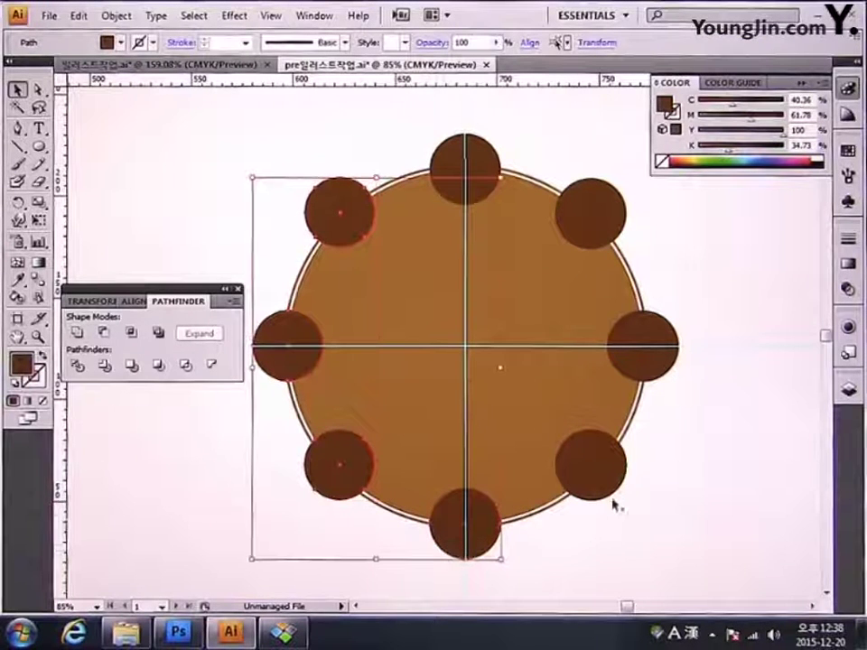
{"action": "left_click", "coordinate": [612, 488], "text": "shift"}
{"action": "left_click", "coordinate": [673, 365], "text": "shift"}
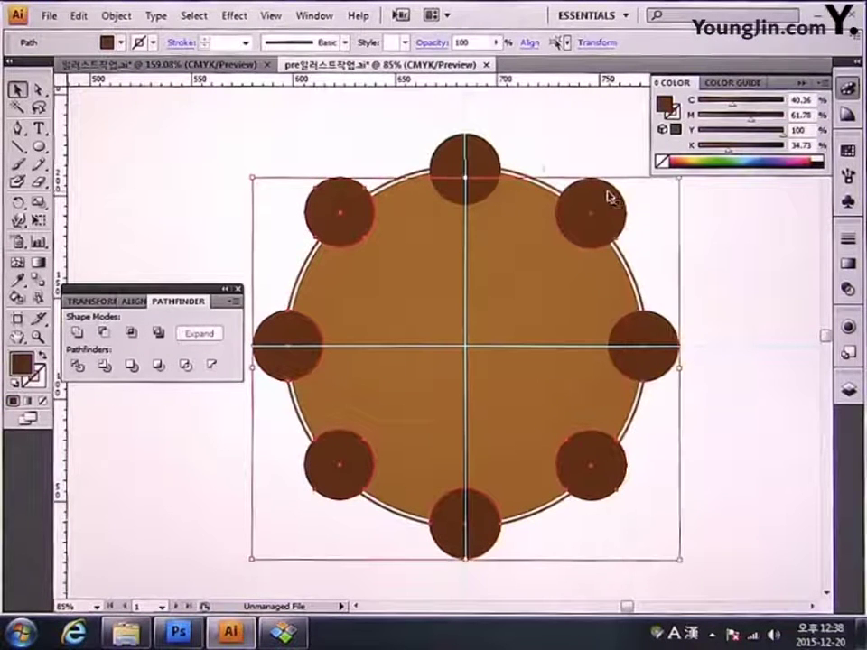
{"action": "left_click", "coordinate": [479, 153], "text": "shift"}
{"action": "left_click", "coordinate": [563, 229], "text": "shift"}
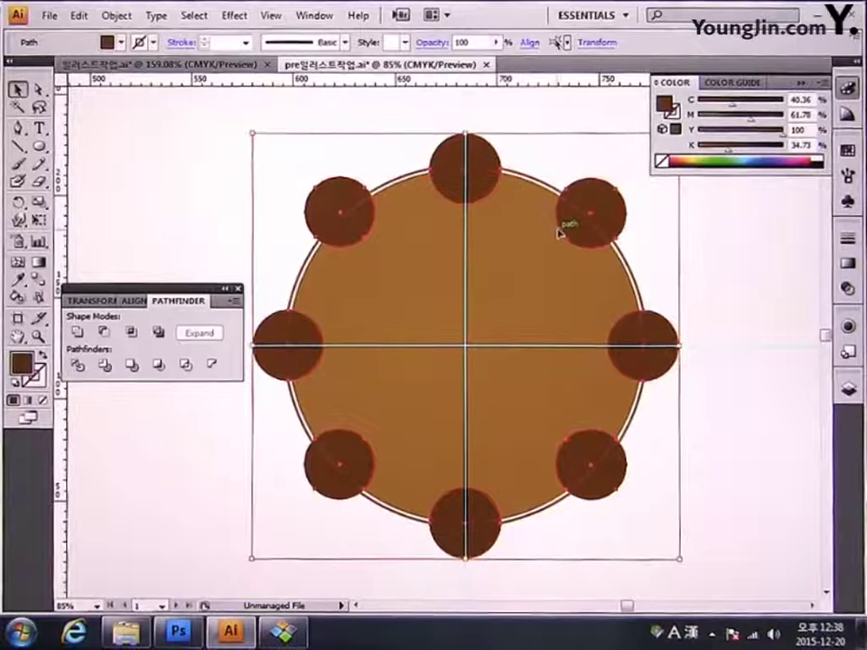
{"action": "left_click", "coordinate": [115, 15]}
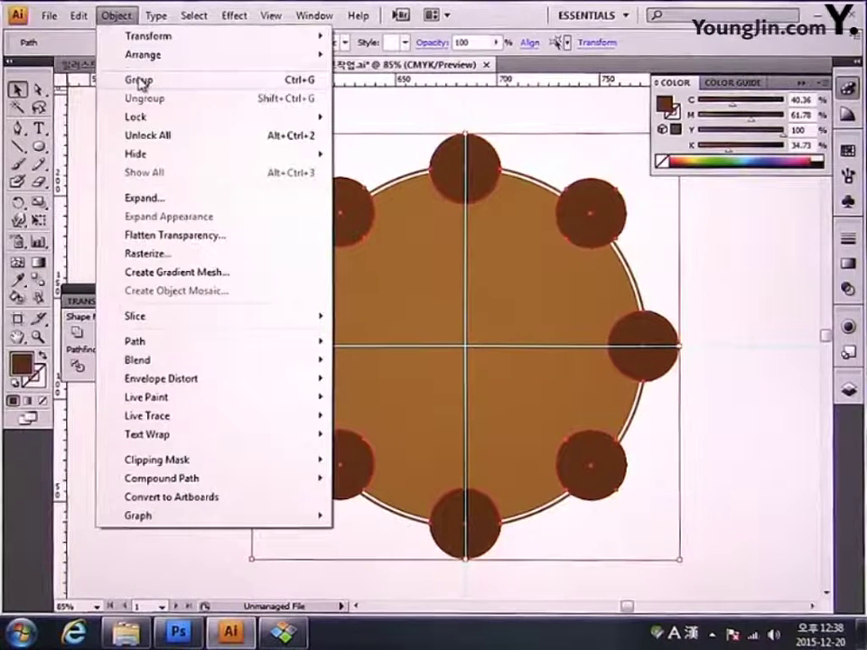
{"action": "left_click", "coordinate": [140, 81]}
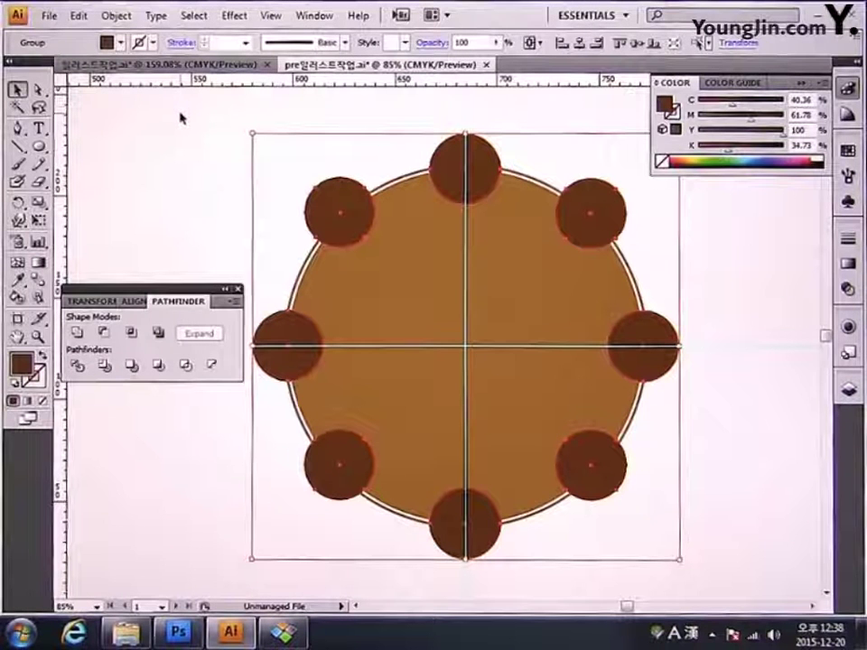
Unlock all locked objects in the document
{"action": "left_click", "coordinate": [123, 23]}
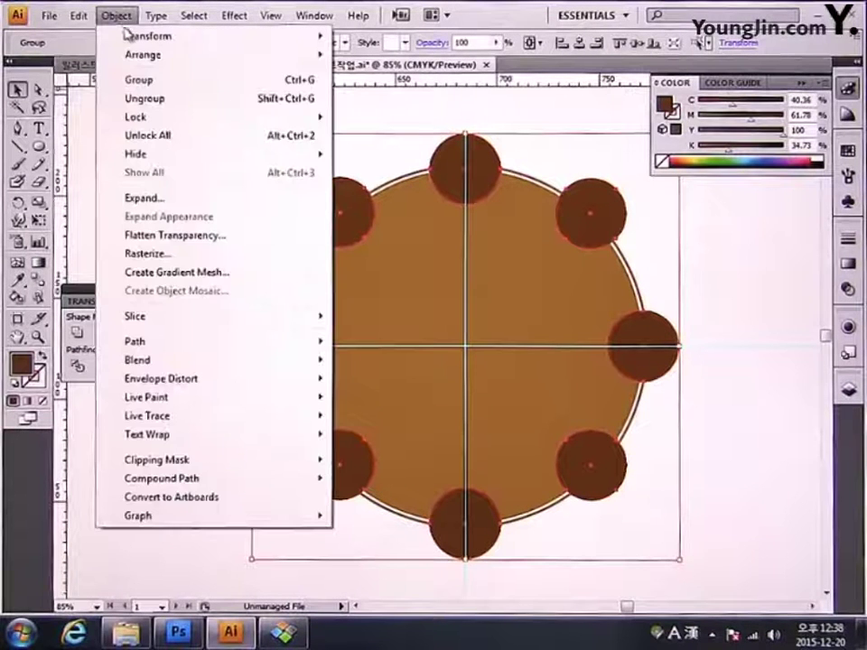
{"action": "left_click", "coordinate": [172, 137]}
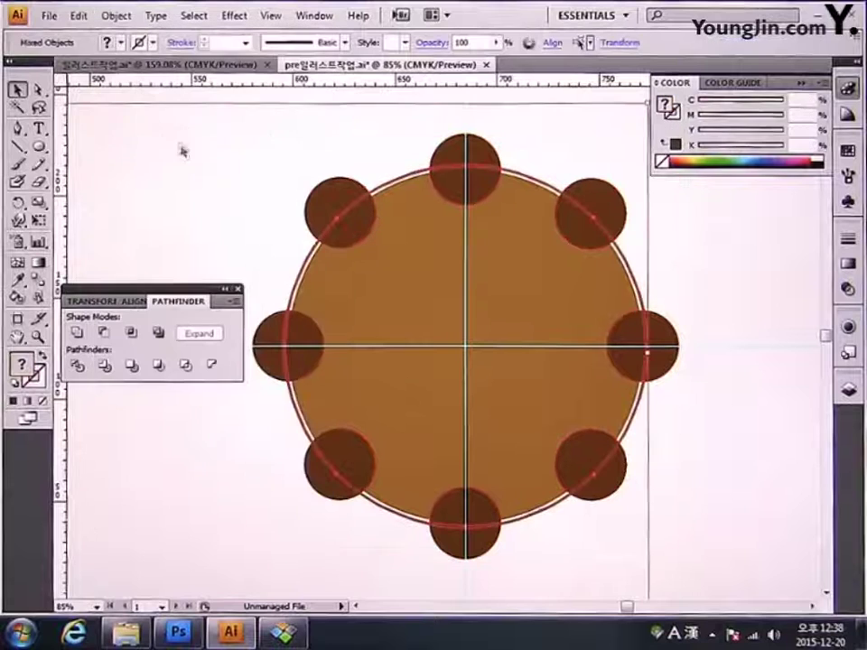
Delete the horizontal and vertical center lines crossing the brown emblem
{"action": "left_click", "coordinate": [715, 410]}
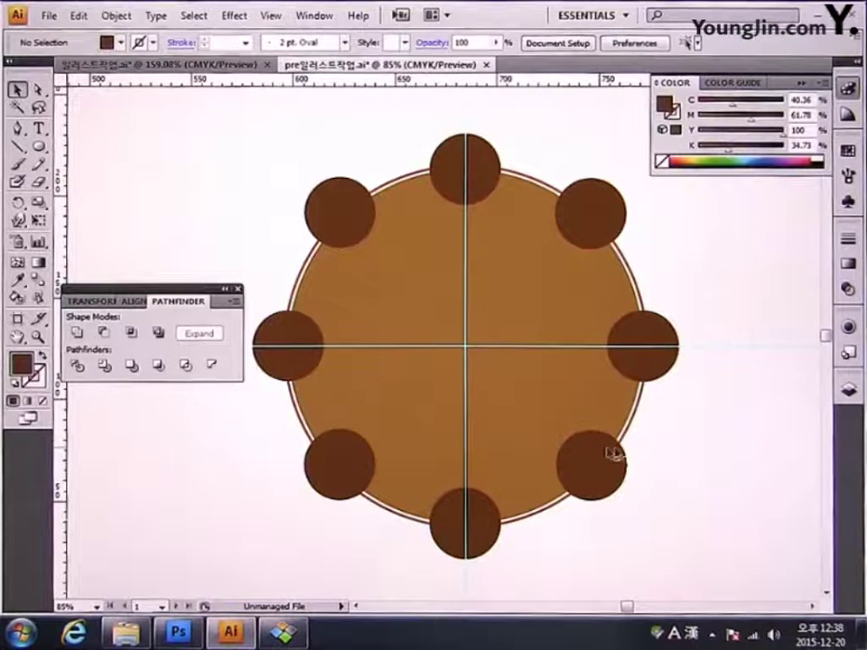
{"action": "left_click_drag", "start_coordinate": [509, 451], "coordinate": [537, 443]}
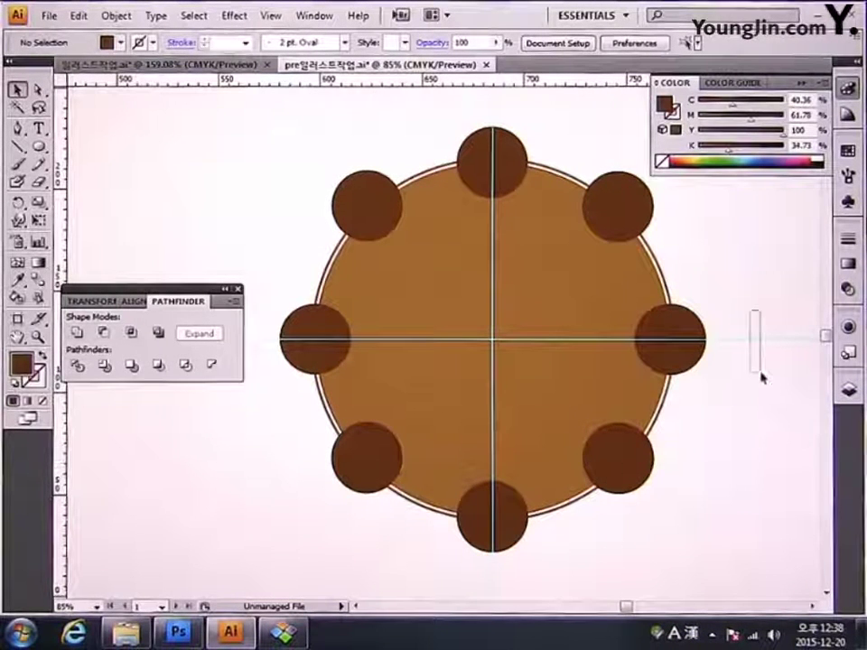
{"action": "left_click_drag", "start_coordinate": [761, 378], "coordinate": [760, 379]}
{"action": "key", "text": "Delete"}
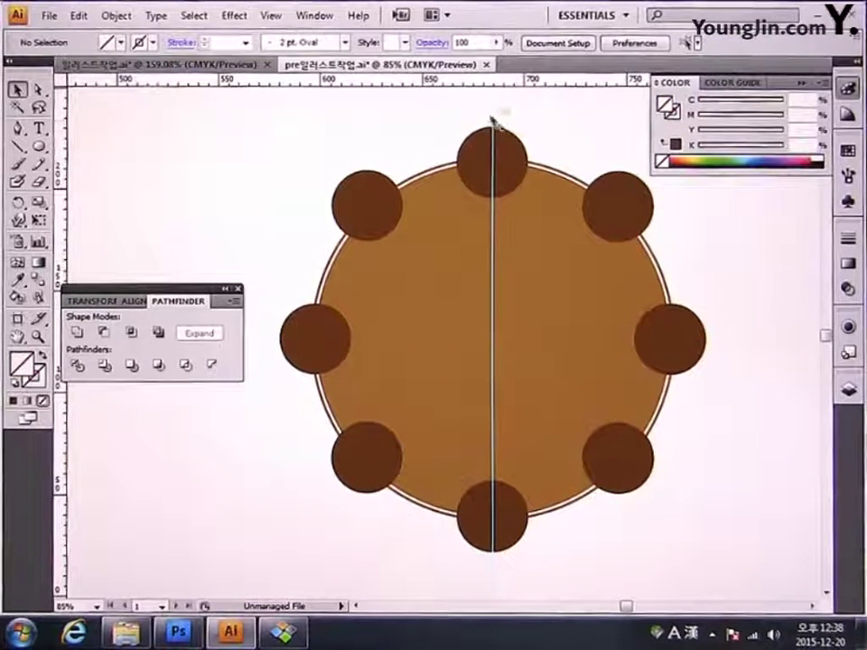
{"action": "left_click_drag", "start_coordinate": [522, 121], "coordinate": [478, 136]}
{"action": "key", "text": "Delete"}
Select the whole brown emblem with its small circles and move it onto the DDL-patterned artboard
{"action": "left_click_drag", "start_coordinate": [326, 112], "coordinate": [700, 575]}
{"action": "key", "text": "ctrl+shift+b"}
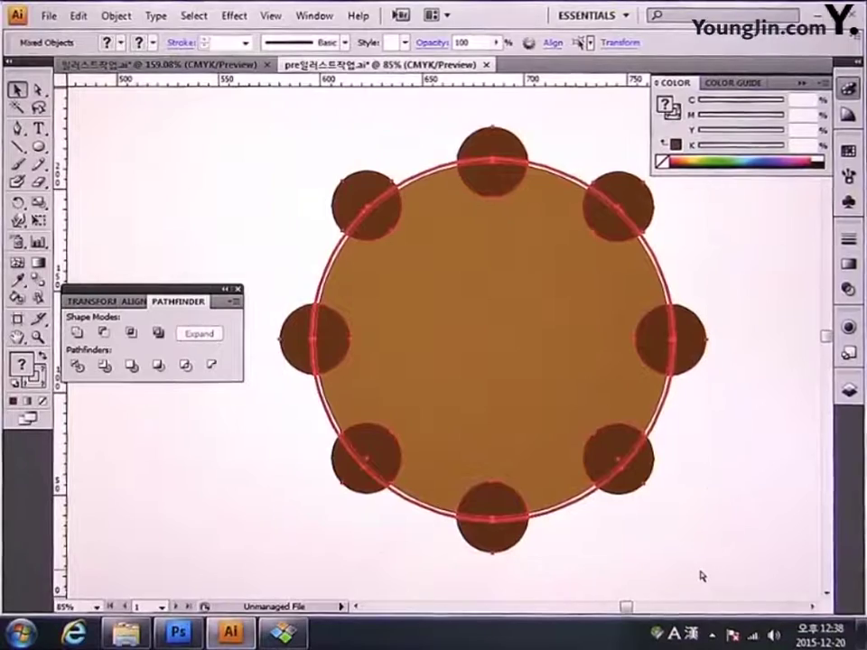
{"action": "key", "text": "ctrl+minus"}
{"action": "key", "text": "ctrl+minus"}
{"action": "key", "text": "ctrl+minus"}
{"action": "key", "text": "ctrl+minus"}
{"action": "key", "text": "ctrl+minus"}
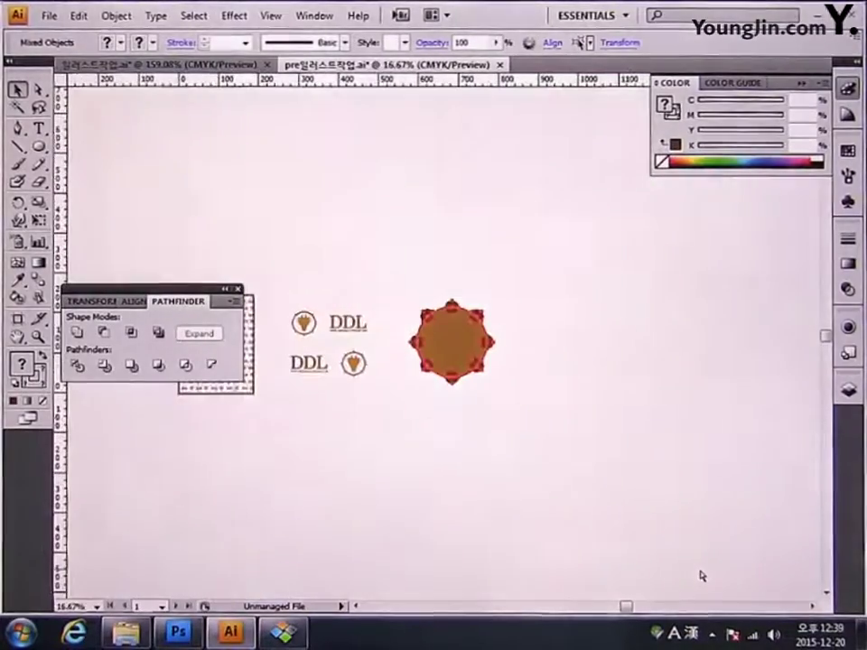
{"action": "key", "text": "ctrl+shift+b"}
{"action": "left_click_drag", "start_coordinate": [445, 460], "coordinate": [591, 478]}
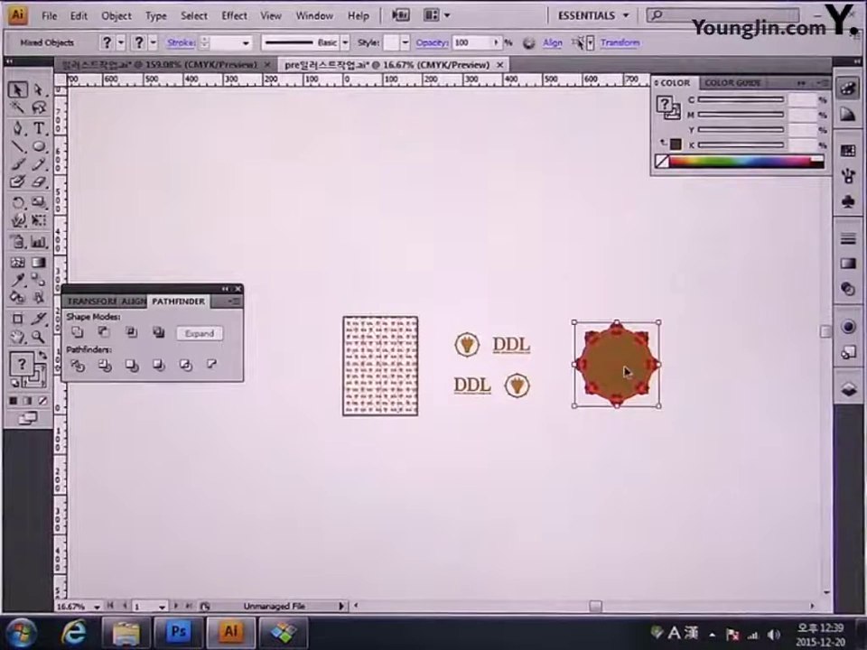
{"action": "left_click_drag", "start_coordinate": [625, 369], "coordinate": [417, 366]}
Center the emblem on the patterned artboard and shrink it proportionally around its center until it fits within the page width, then deselect it
{"action": "key", "text": "z"}
{"action": "left_click_drag", "start_coordinate": [316, 297], "coordinate": [461, 447]}
{"action": "left_click", "coordinate": [17, 89]}
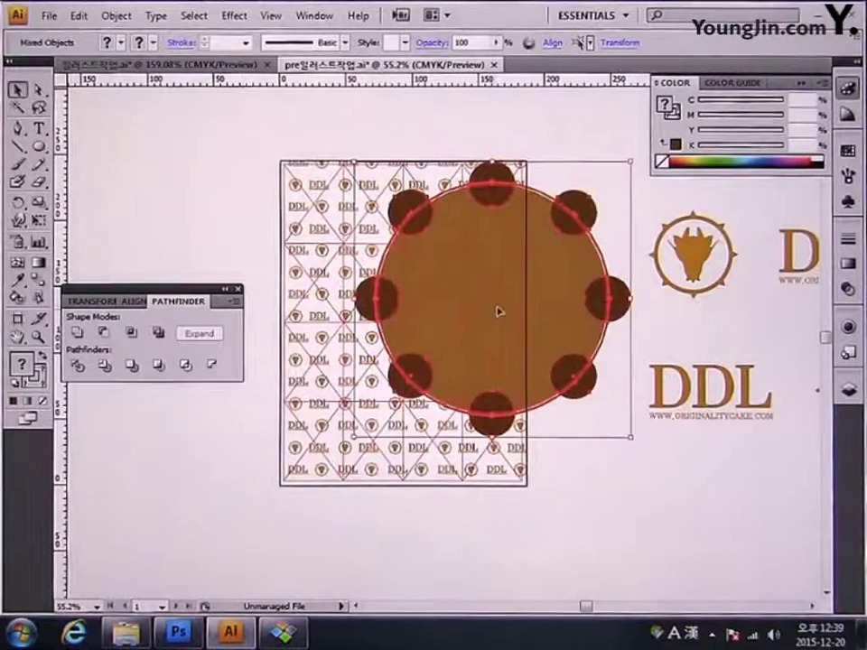
{"action": "left_click_drag", "start_coordinate": [493, 307], "coordinate": [405, 332]}
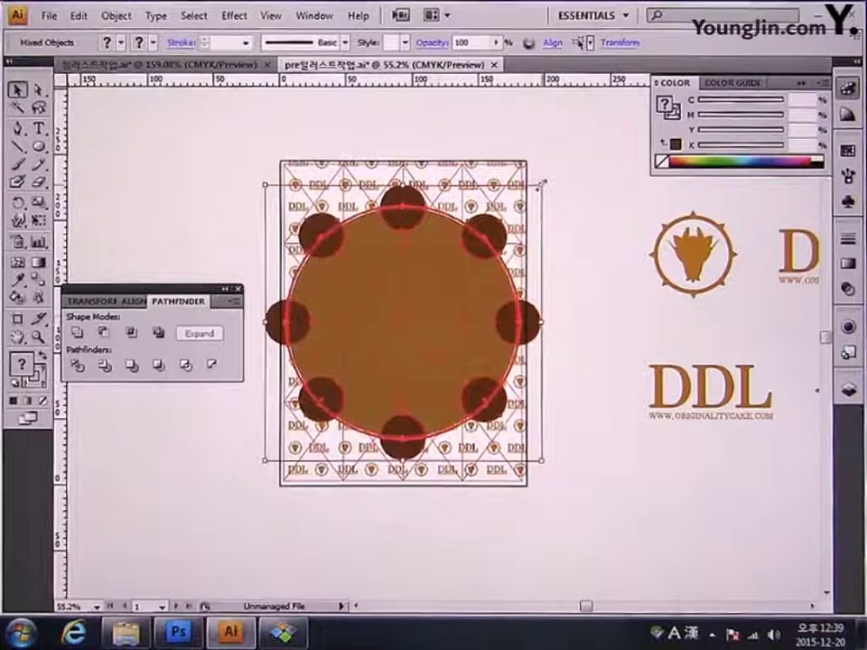
{"action": "left_click_drag", "start_coordinate": [541, 185], "coordinate": [520, 206]}
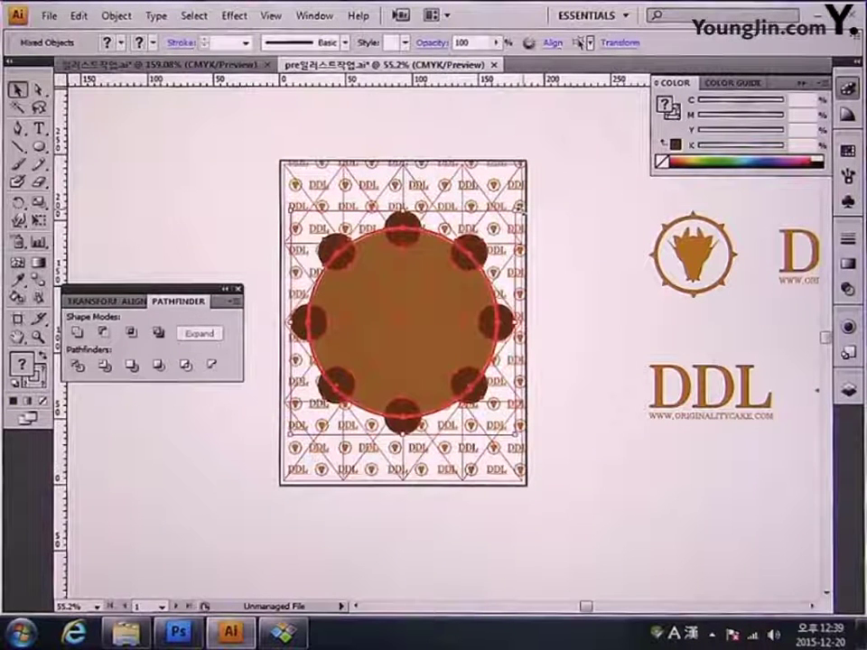
{"action": "left_click", "coordinate": [581, 245]}
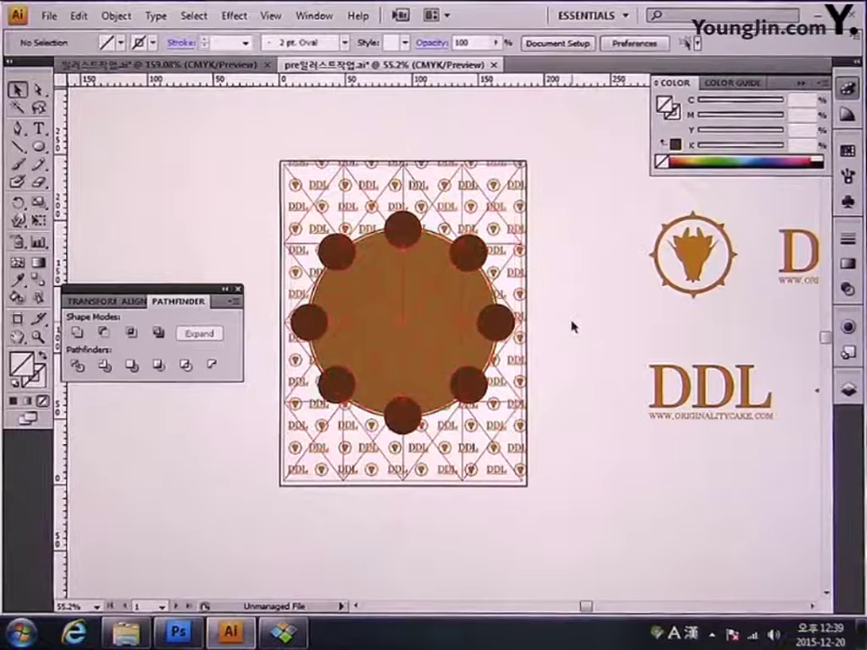
Draw a rectangle 186 mm wide and 7 mm high in the empty area above the upper bull emblem and DDL logo
{"action": "left_click_drag", "start_coordinate": [575, 318], "coordinate": [513, 321]}
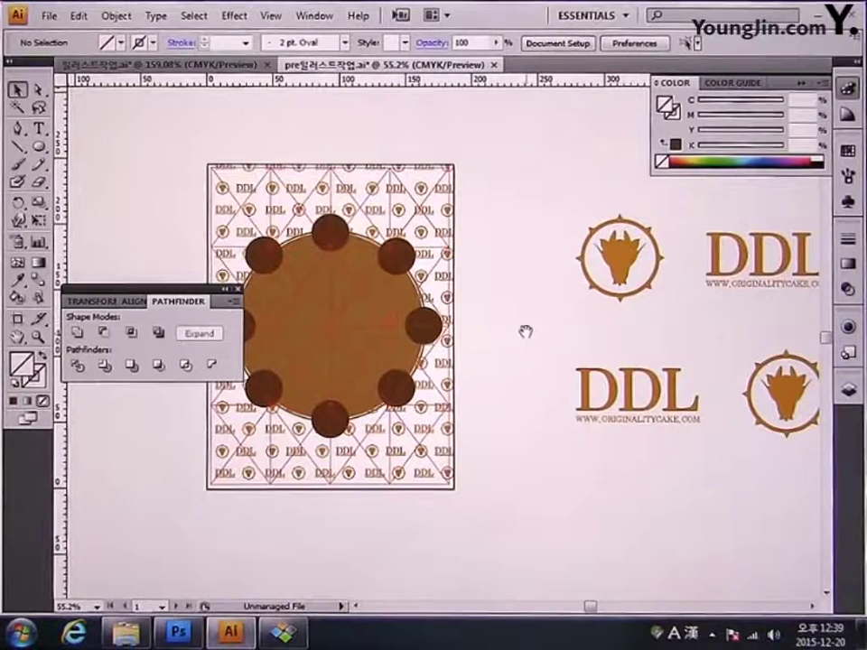
{"action": "left_click_drag", "start_coordinate": [543, 322], "coordinate": [413, 375]}
{"action": "left_click_drag", "start_coordinate": [382, 233], "coordinate": [368, 252]}
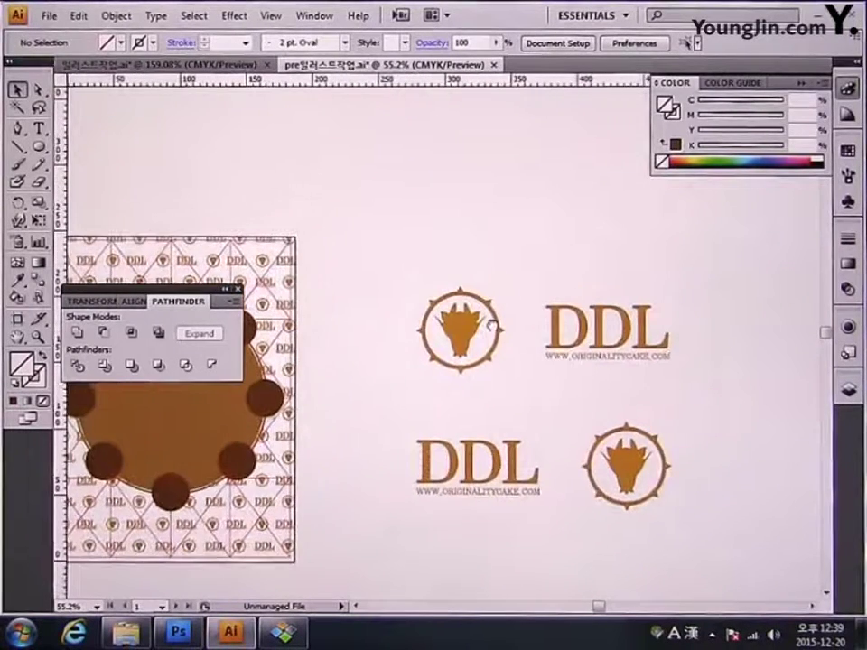
{"action": "left_click_drag", "start_coordinate": [487, 325], "coordinate": [438, 326]}
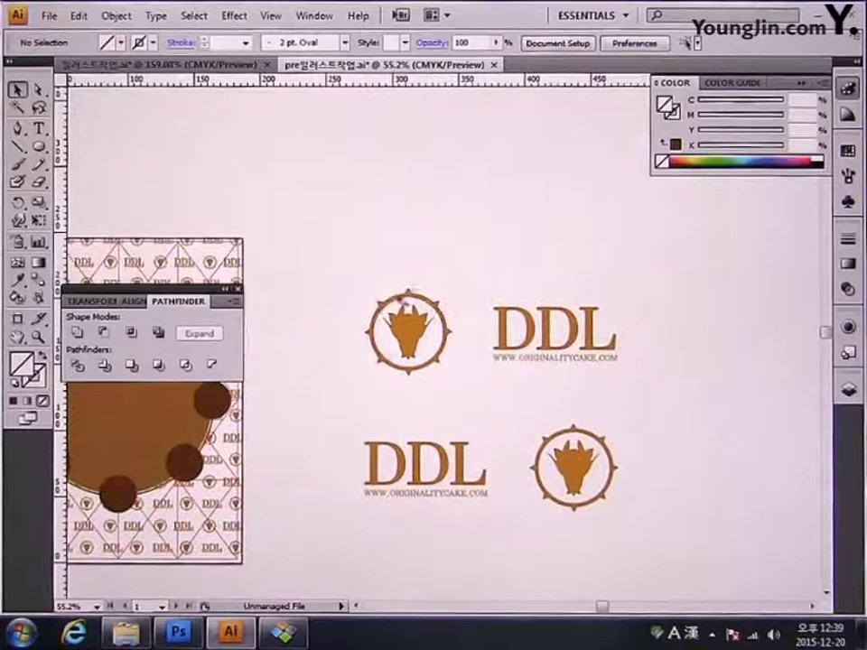
{"action": "key", "text": "z"}
{"action": "left_click_drag", "start_coordinate": [188, 135], "coordinate": [667, 393]}
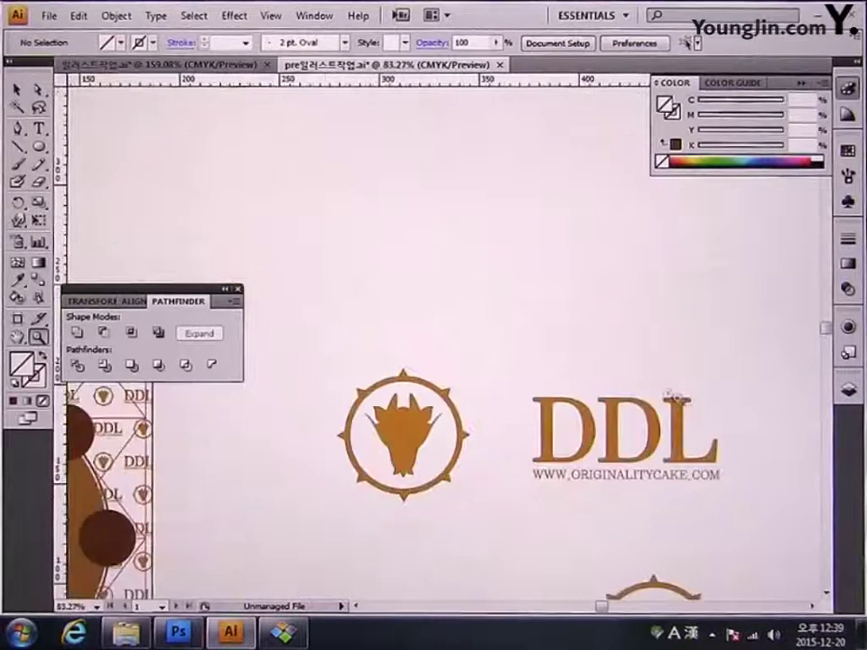
{"action": "left_click_drag", "start_coordinate": [575, 332], "coordinate": [565, 337]}
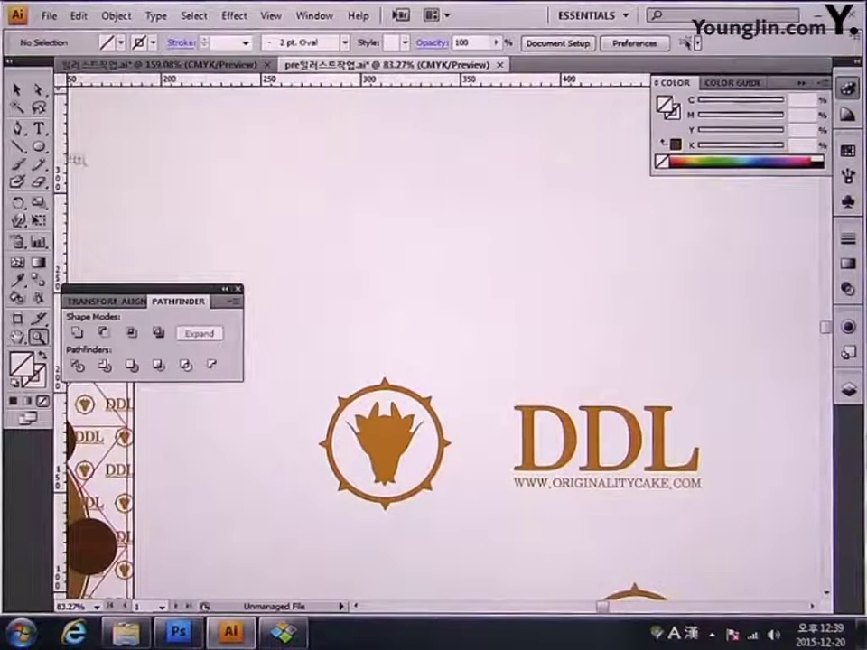
{"action": "left_click", "coordinate": [41, 151]}
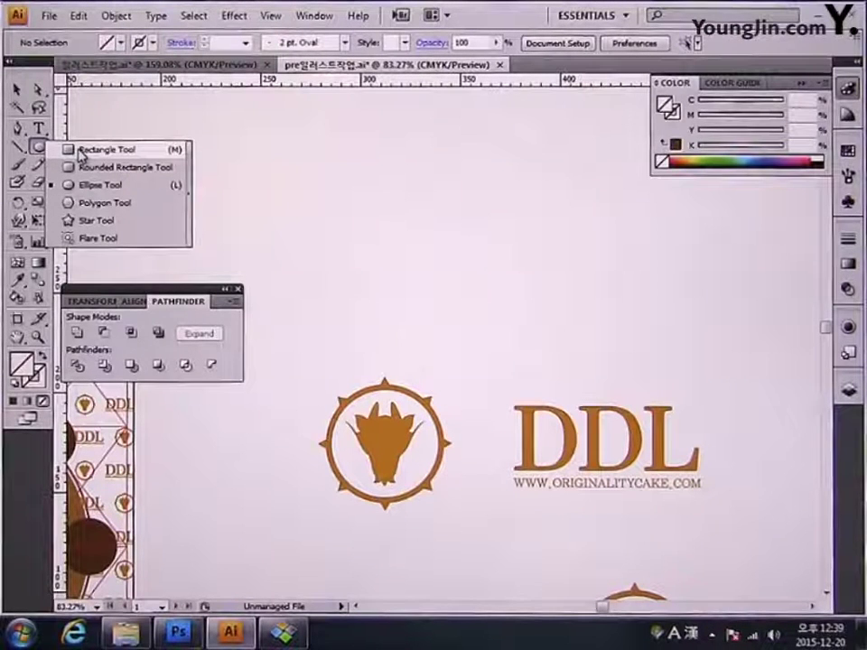
{"action": "left_click", "coordinate": [81, 151]}
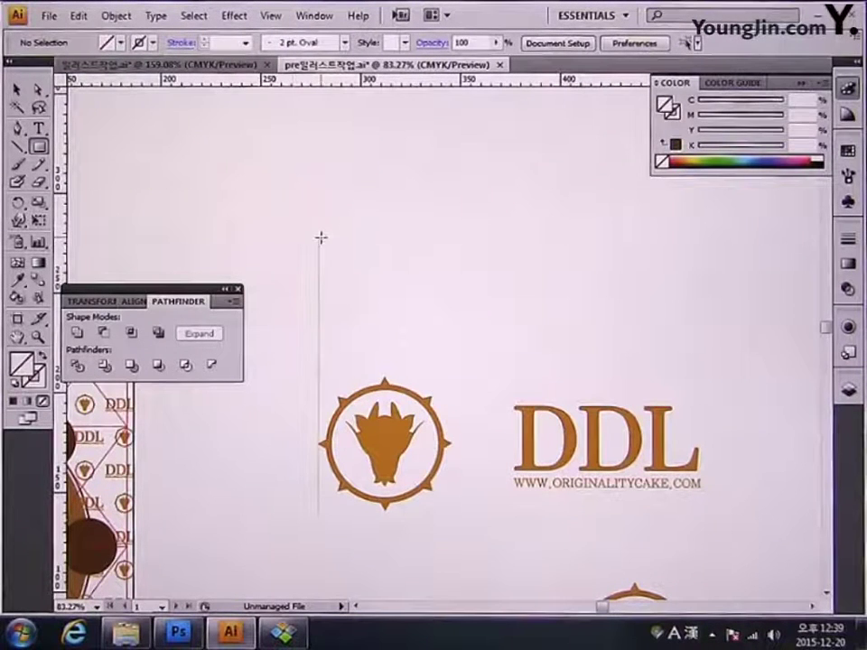
{"action": "left_click", "coordinate": [322, 242]}
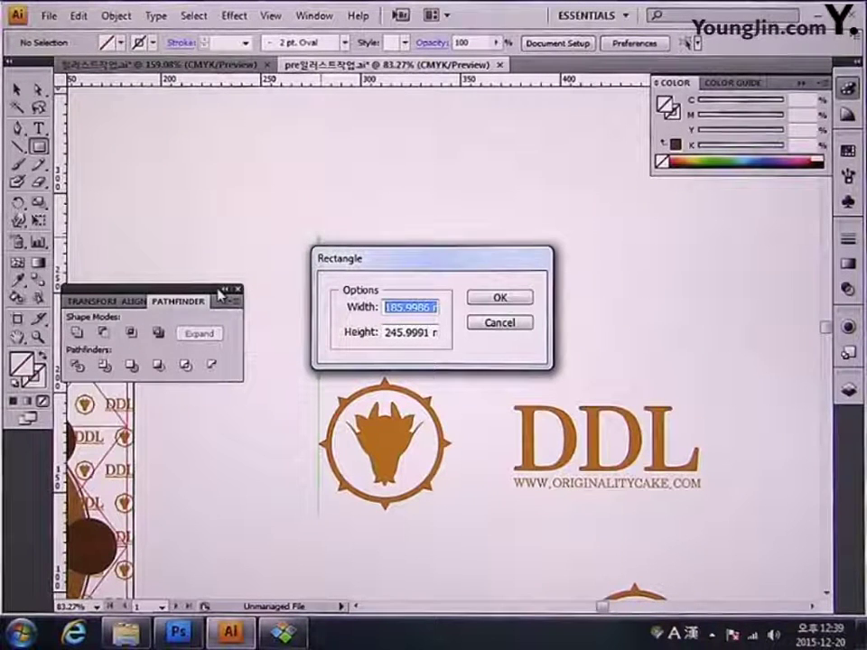
{"action": "type", "text": "18"}
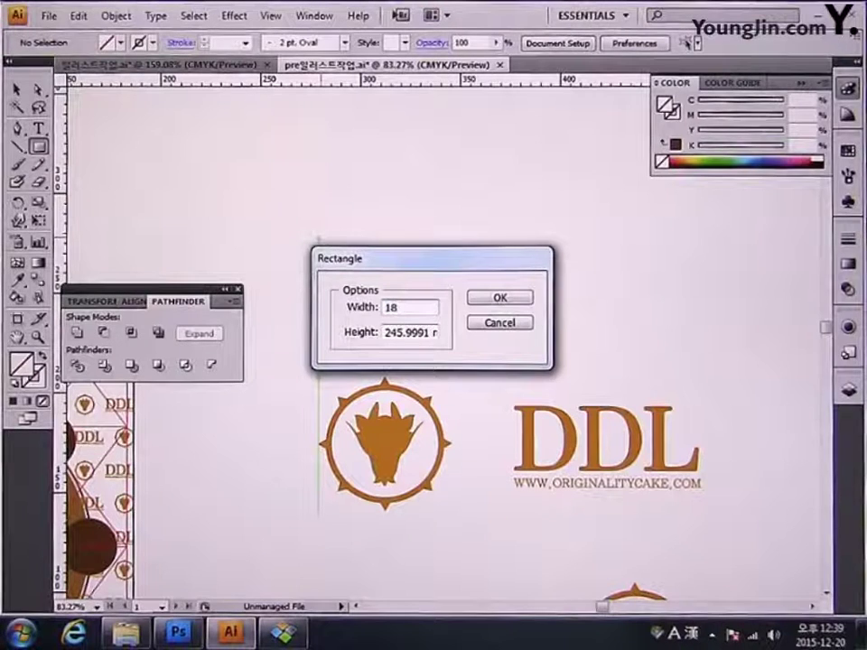
{"action": "type", "text": "6"}
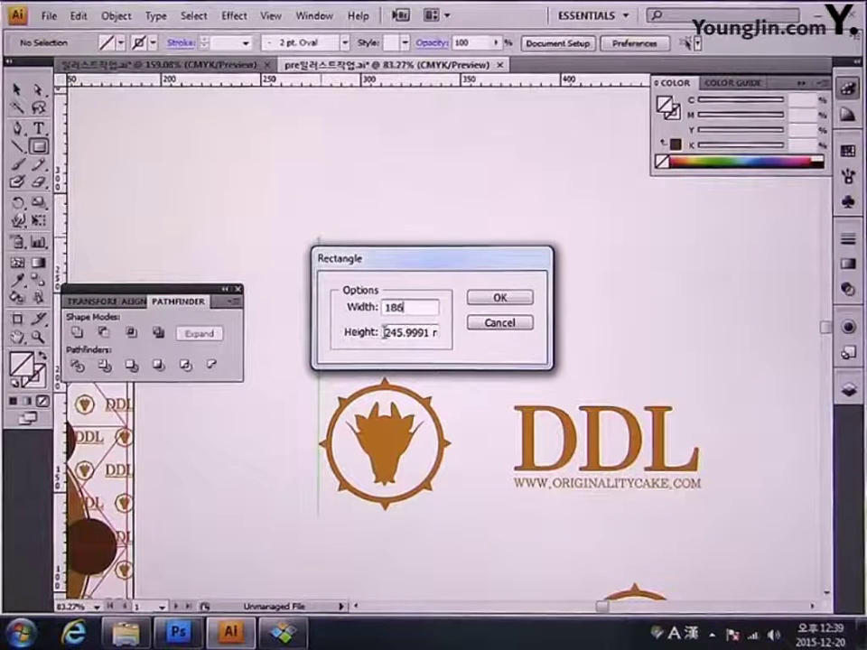
{"action": "left_click_drag", "start_coordinate": [384, 332], "coordinate": [469, 327]}
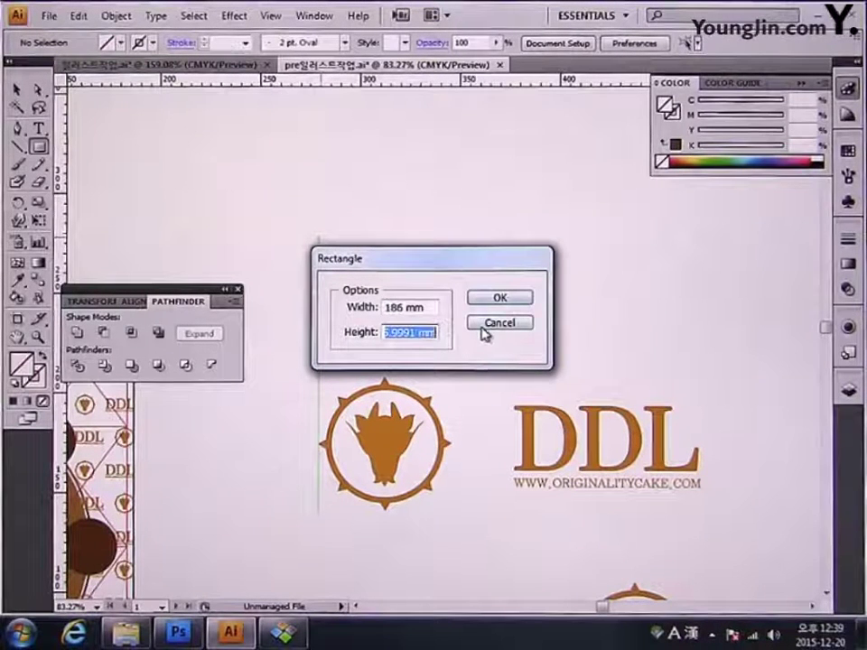
{"action": "type", "text": "3"}
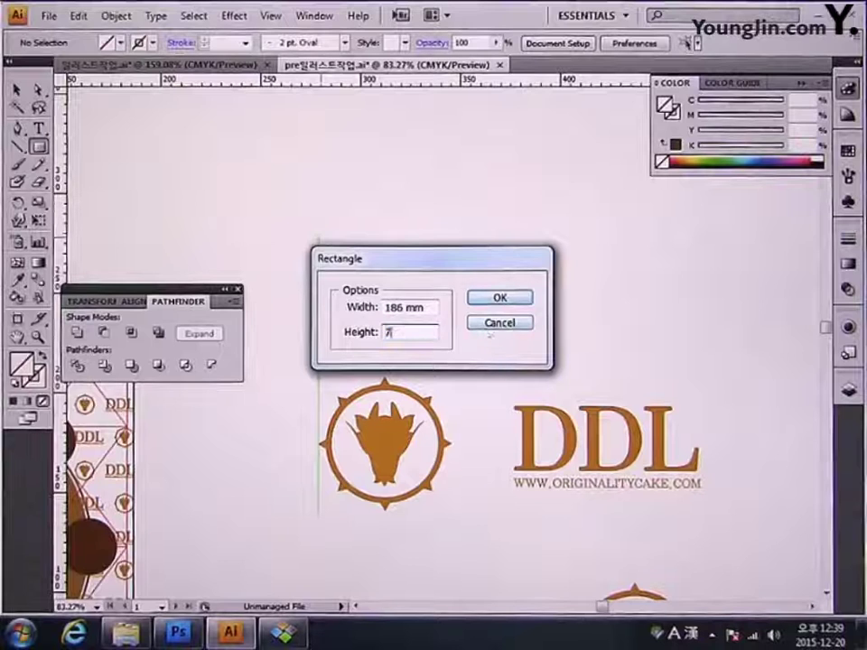
{"action": "key", "text": "Return"}
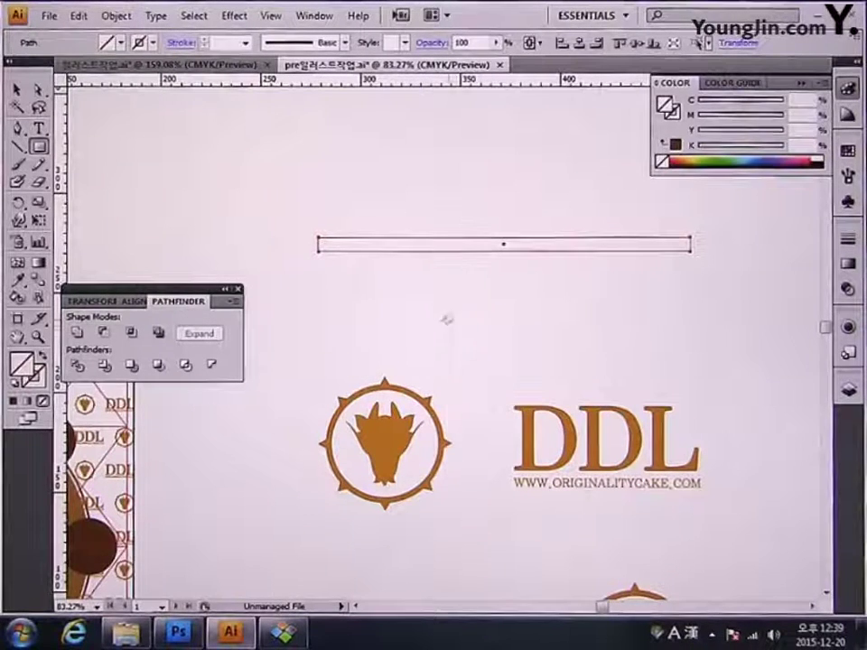
Fill the thin rectangle with dark green (C 71.35, M 23.43, Y 100, K 7.52) and deselect it
{"action": "double_click", "coordinate": [25, 369]}
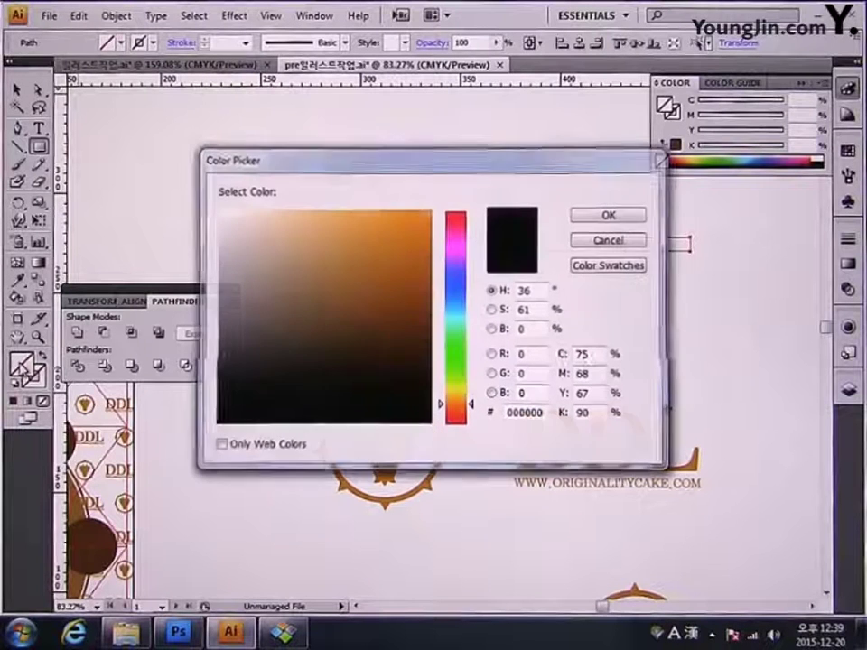
{"action": "left_click", "coordinate": [468, 365]}
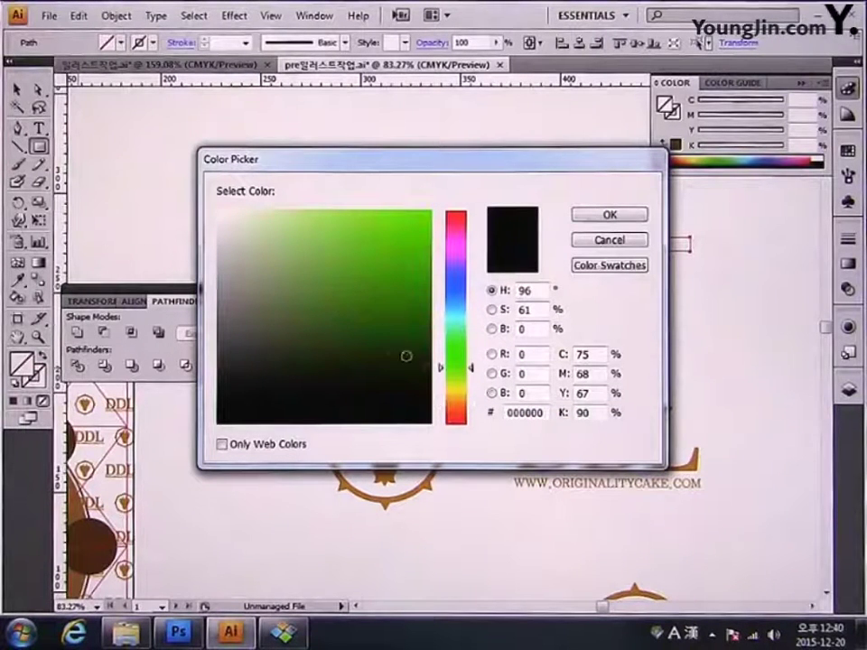
{"action": "left_click", "coordinate": [374, 303]}
{"action": "left_click", "coordinate": [358, 303]}
{"action": "left_click", "coordinate": [588, 217]}
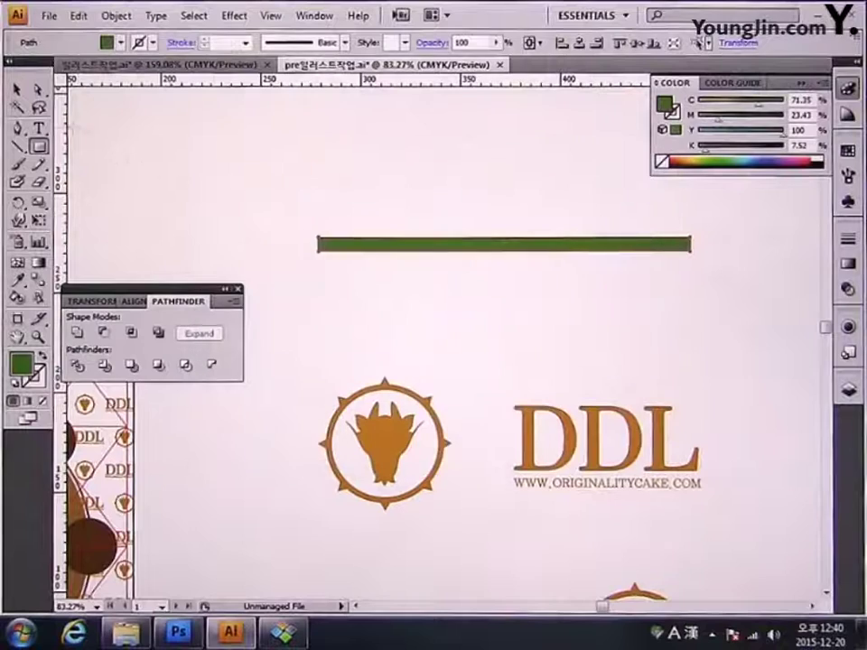
{"action": "key", "text": "ctrl+shift+a"}
Try to make a copy of the green bar at 100% uniform scale
{"action": "key", "text": "z"}
{"action": "left_click_drag", "start_coordinate": [244, 181], "coordinate": [728, 378]}
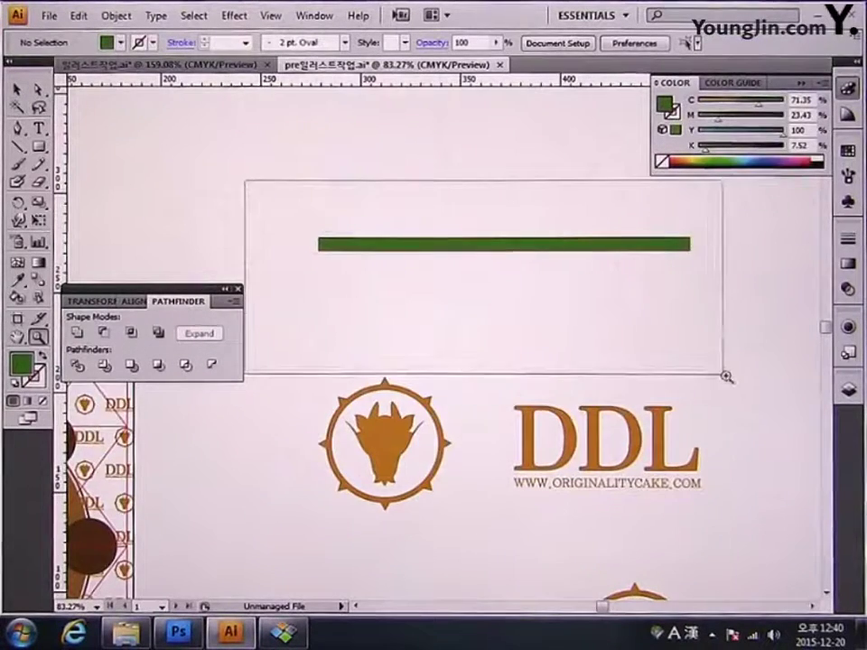
{"action": "left_click_drag", "start_coordinate": [559, 411], "coordinate": [545, 360]}
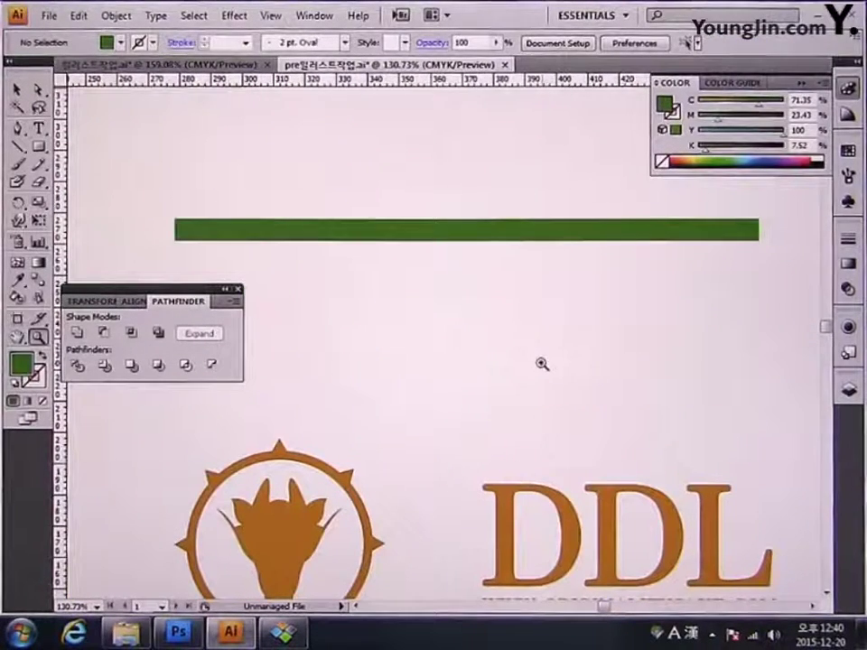
{"action": "key", "text": "v"}
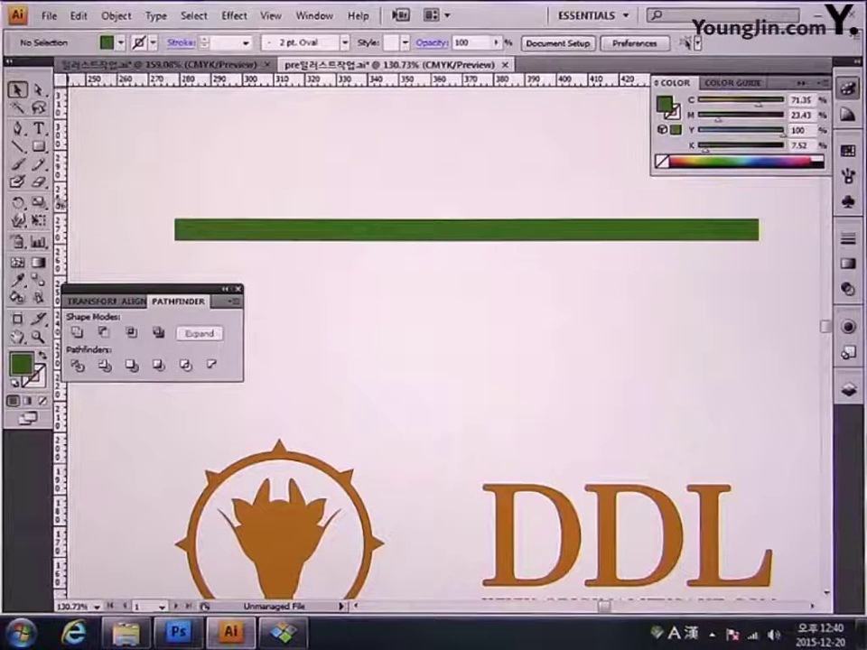
{"action": "double_click", "coordinate": [39, 203]}
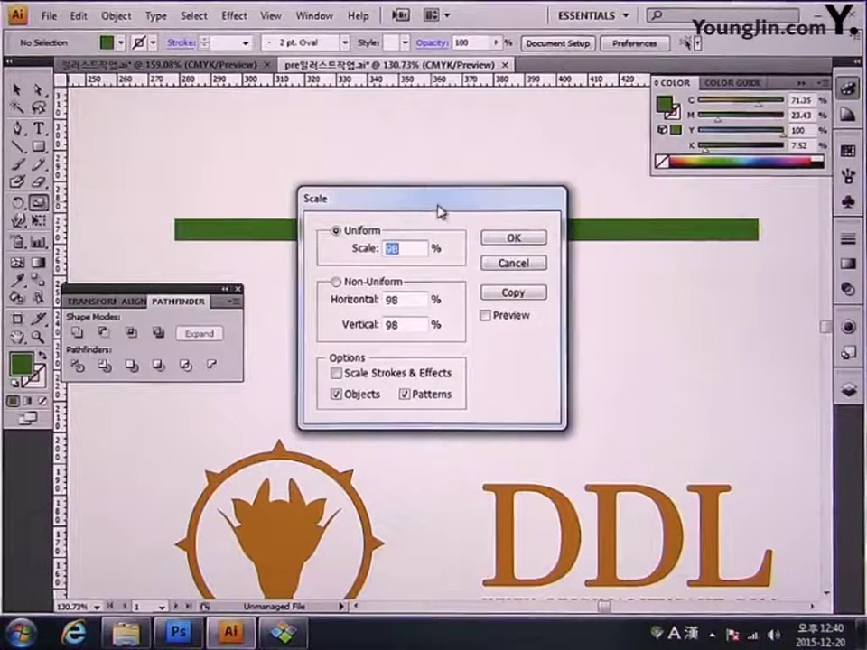
{"action": "left_click_drag", "start_coordinate": [439, 208], "coordinate": [460, 282]}
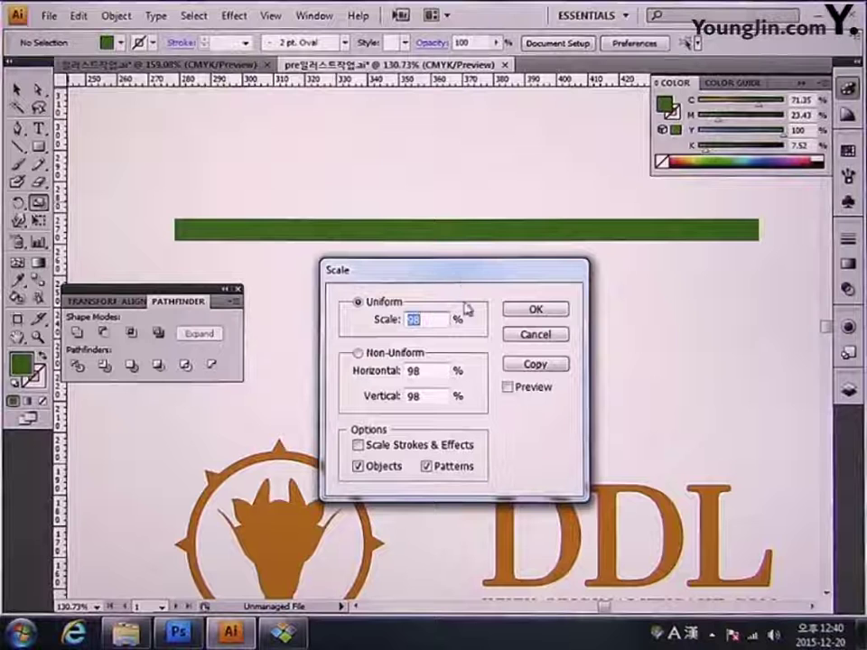
{"action": "type", "text": "100"}
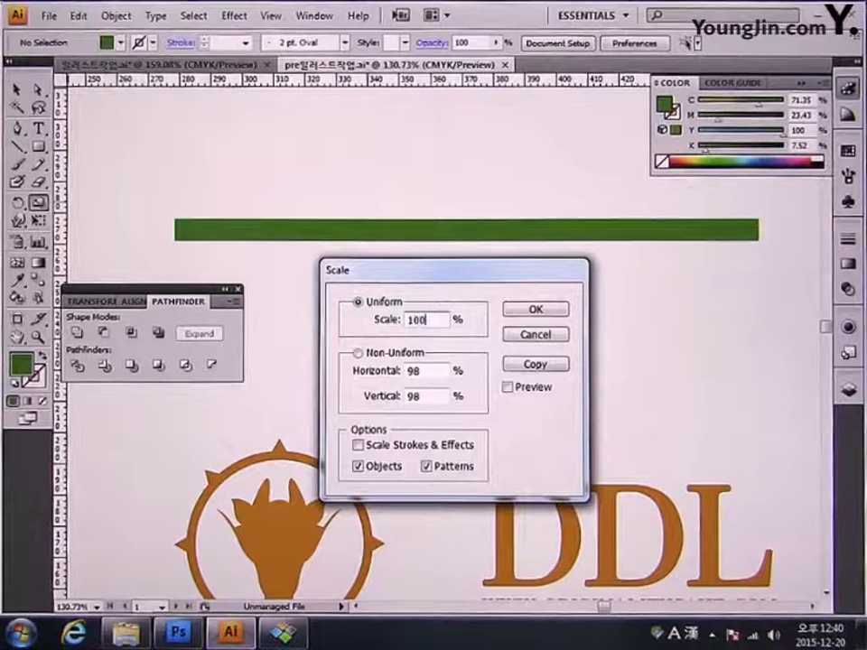
{"action": "left_click", "coordinate": [534, 363]}
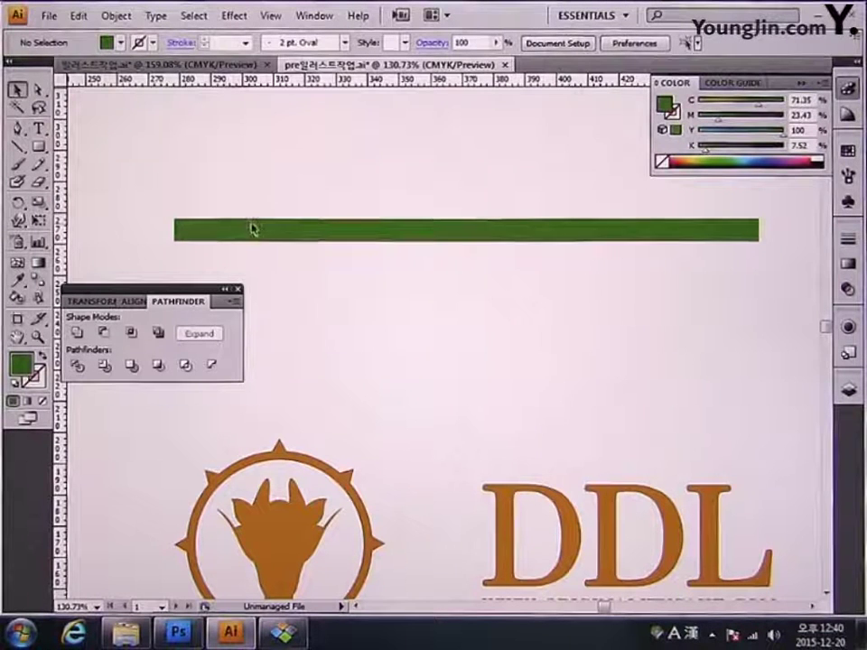
Make an in-place copy of the green bar at 100% uniform scale
{"action": "mouse_move", "coordinate": [252, 227]}
{"action": "left_mouse_down"}
{"action": "mouse_move", "coordinate": [315, 310]}
{"action": "mouse_move", "coordinate": [262, 219]}
{"action": "left_mouse_up"}
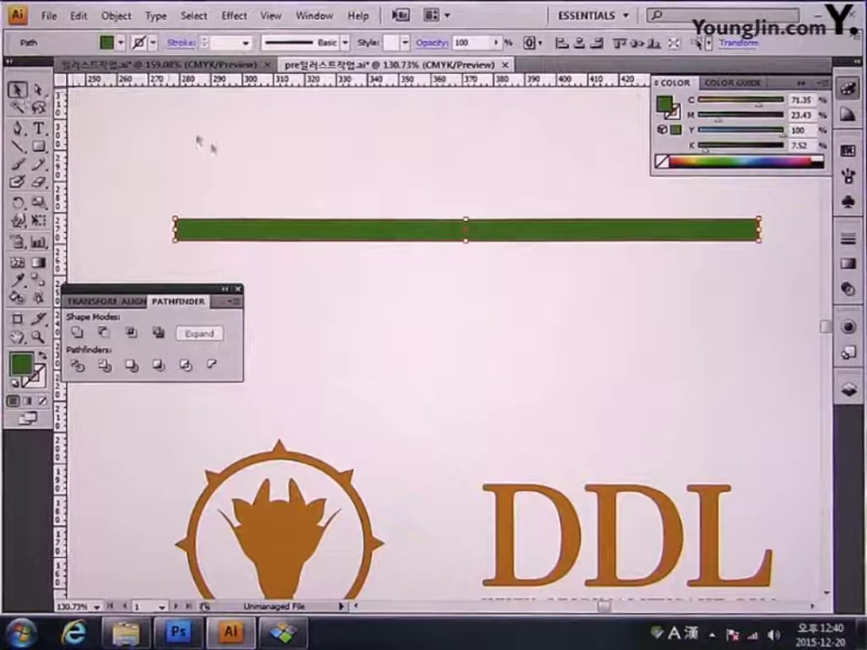
{"action": "double_click", "coordinate": [38, 202]}
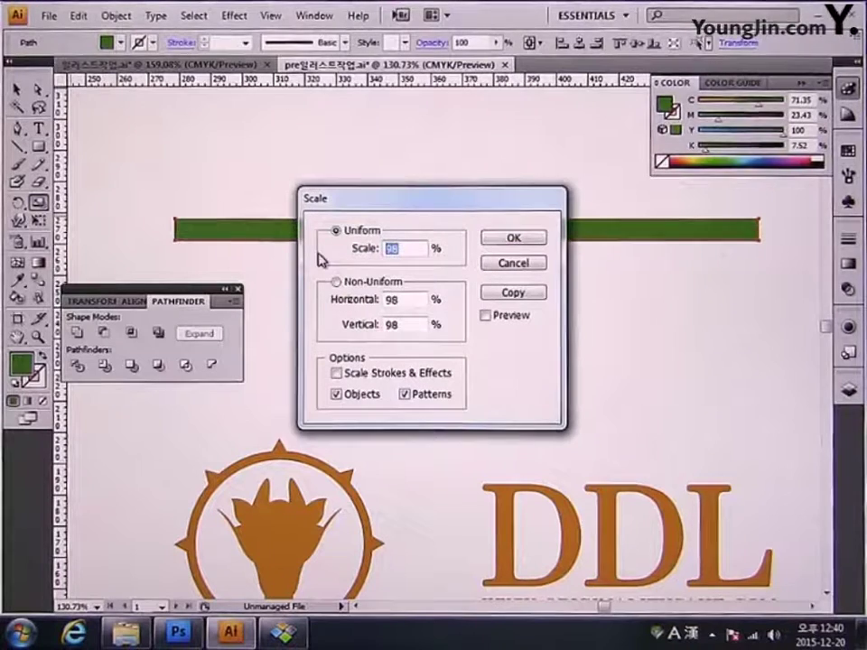
{"action": "type", "text": "100"}
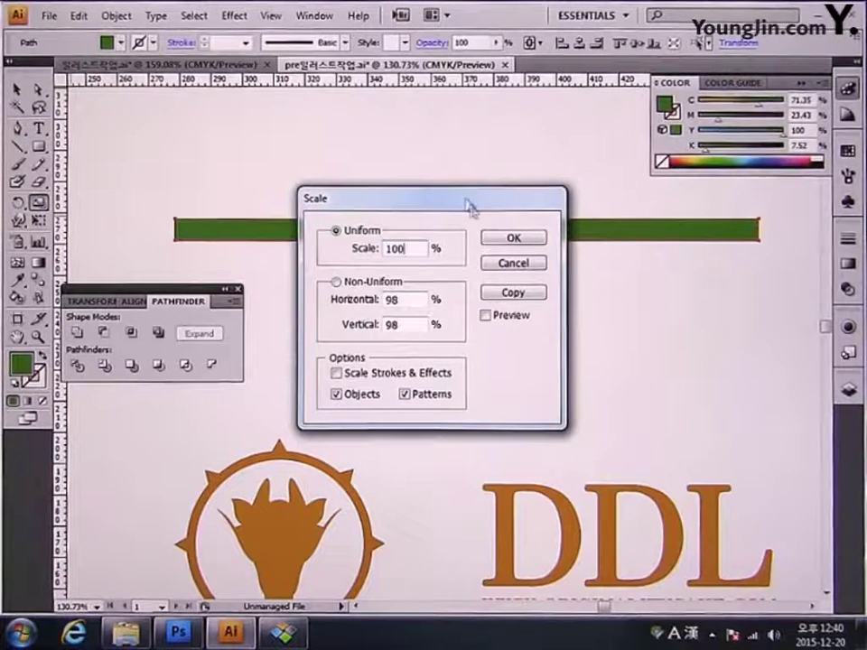
{"action": "left_click_drag", "start_coordinate": [463, 200], "coordinate": [451, 287]}
{"action": "left_click", "coordinate": [513, 381]}
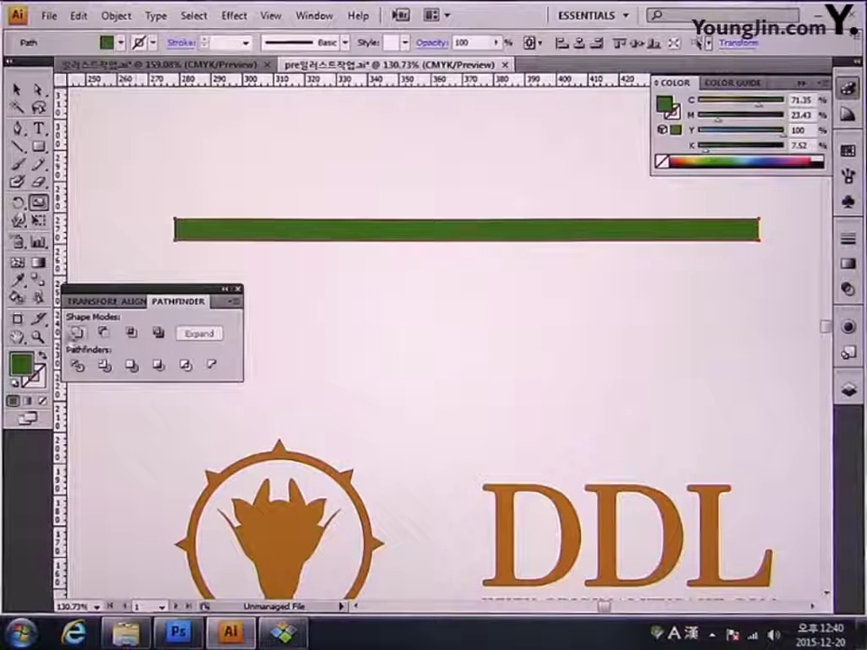
Fill the copied bar with white (C 0, M 0, Y 0, K 0)
{"action": "left_click", "coordinate": [75, 334]}
{"action": "double_click", "coordinate": [25, 363]}
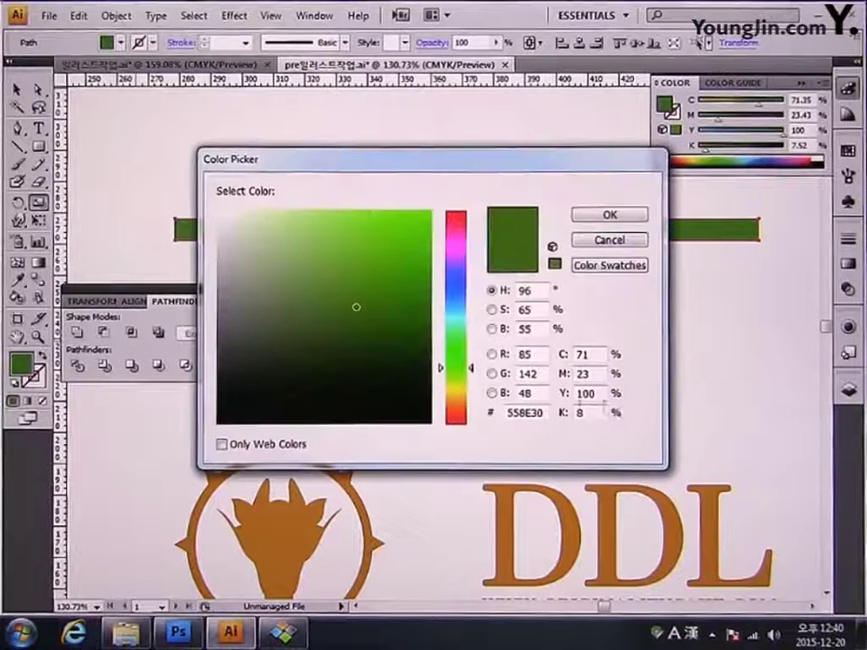
{"action": "double_click", "coordinate": [584, 354]}
{"action": "type", "text": "0"}
{"action": "key", "text": "Tab"}
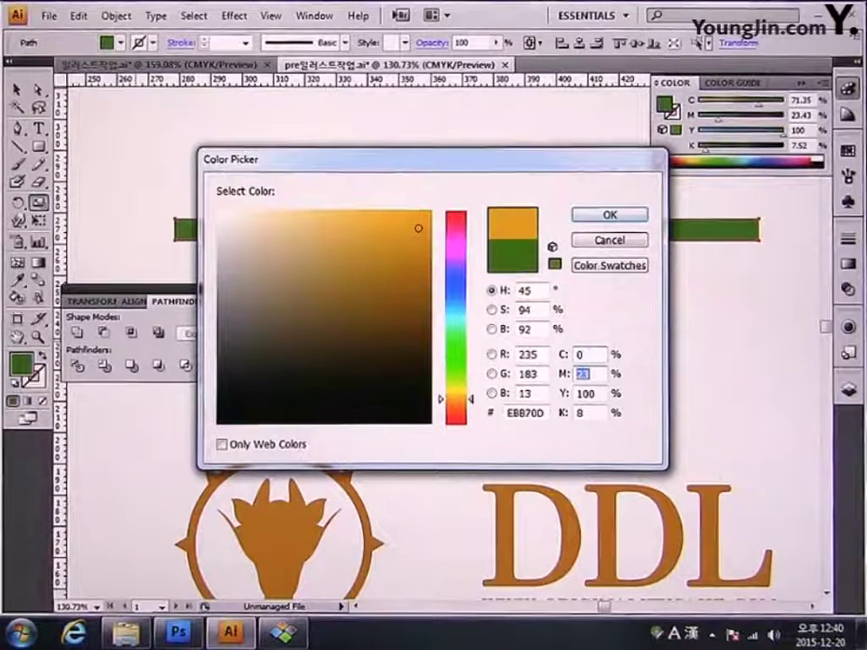
{"action": "type", "text": "0"}
{"action": "key", "text": "Tab"}
{"action": "type", "text": "0"}
{"action": "key", "text": "Tab"}
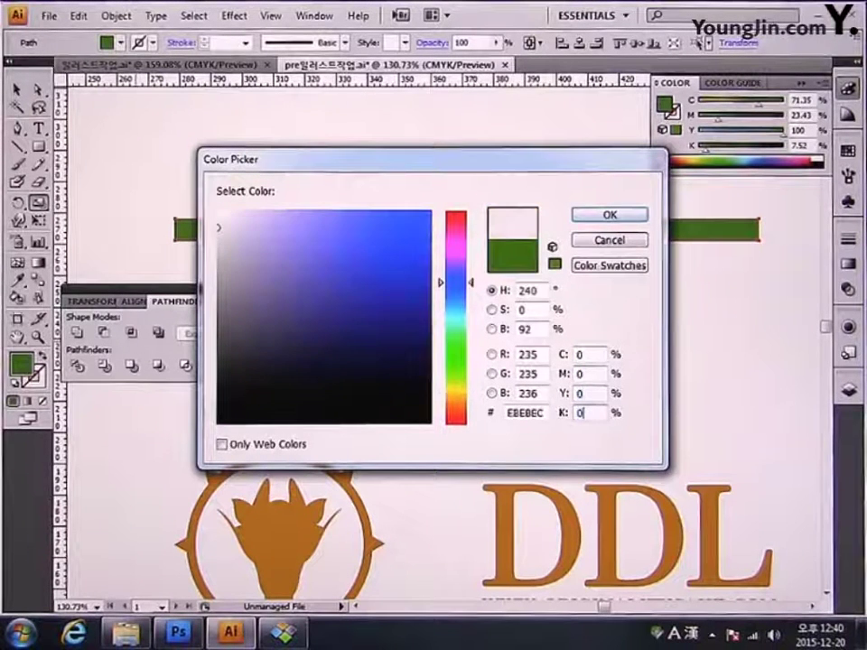
{"action": "type", "text": "0"}
{"action": "key", "text": "Return"}
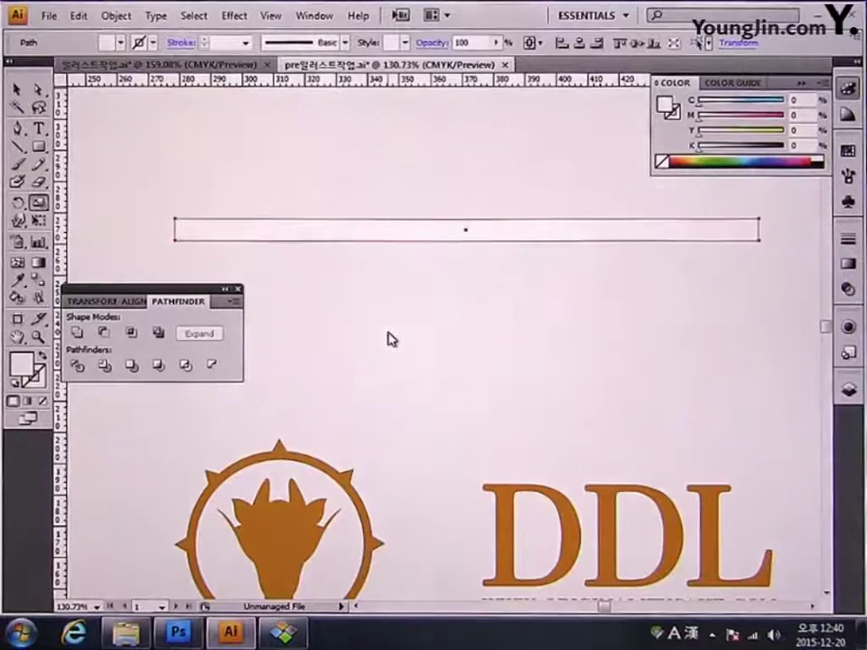
Split the white bar into a grid of 1 row and 6 columns, each column 16.91 mm wide
{"action": "left_click", "coordinate": [115, 16]}
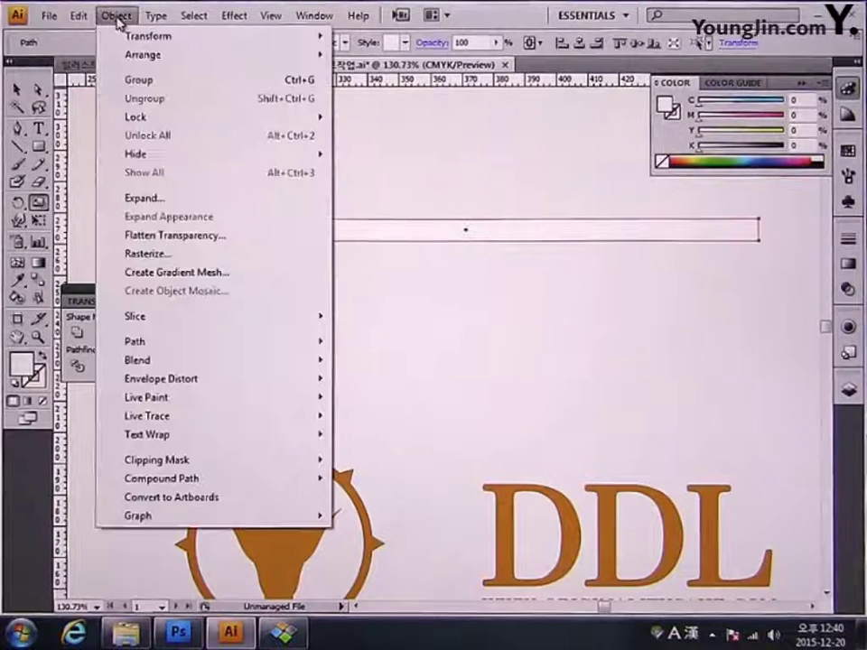
{"action": "mouse_move", "coordinate": [280, 341]}
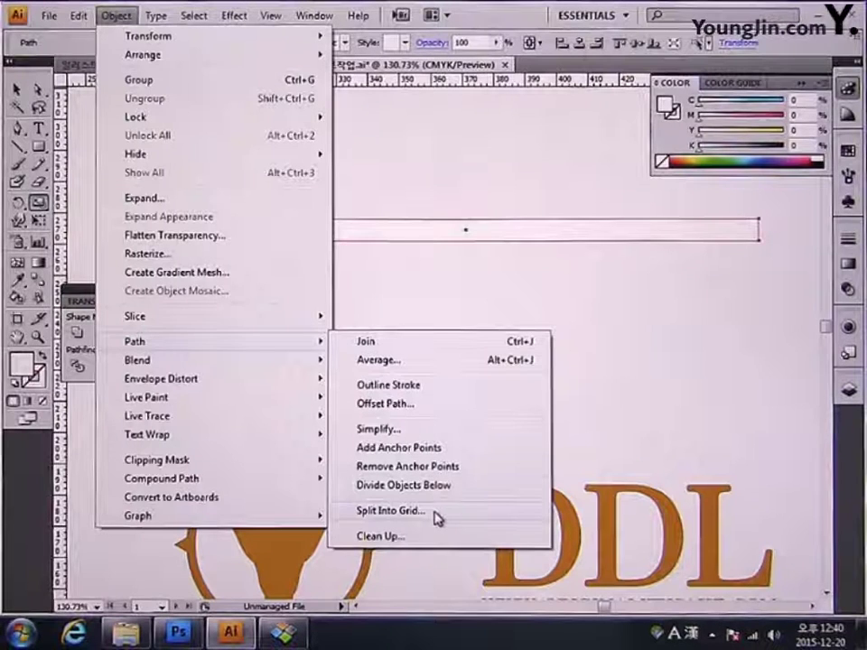
{"action": "left_click", "coordinate": [390, 511]}
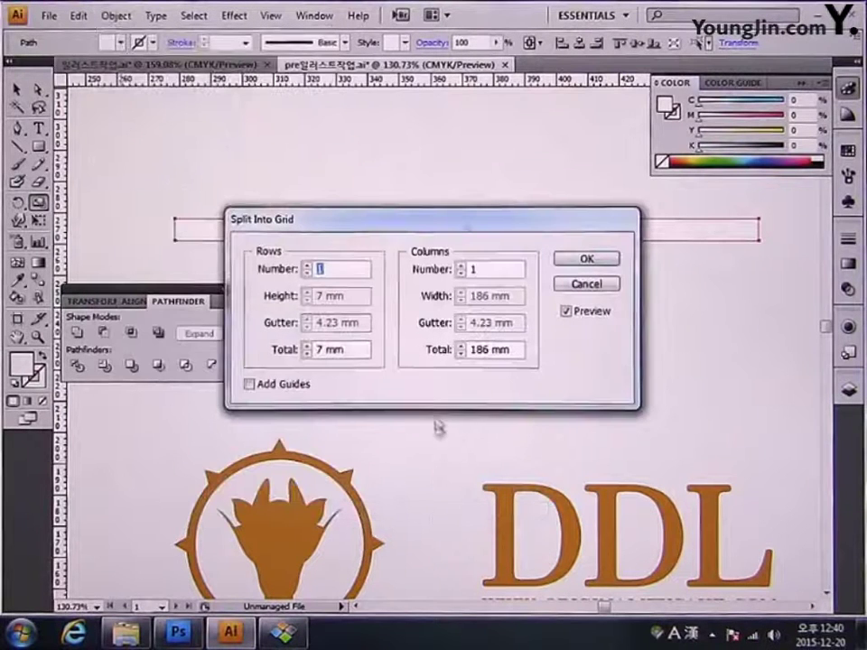
{"action": "left_click_drag", "start_coordinate": [398, 244], "coordinate": [407, 297]}
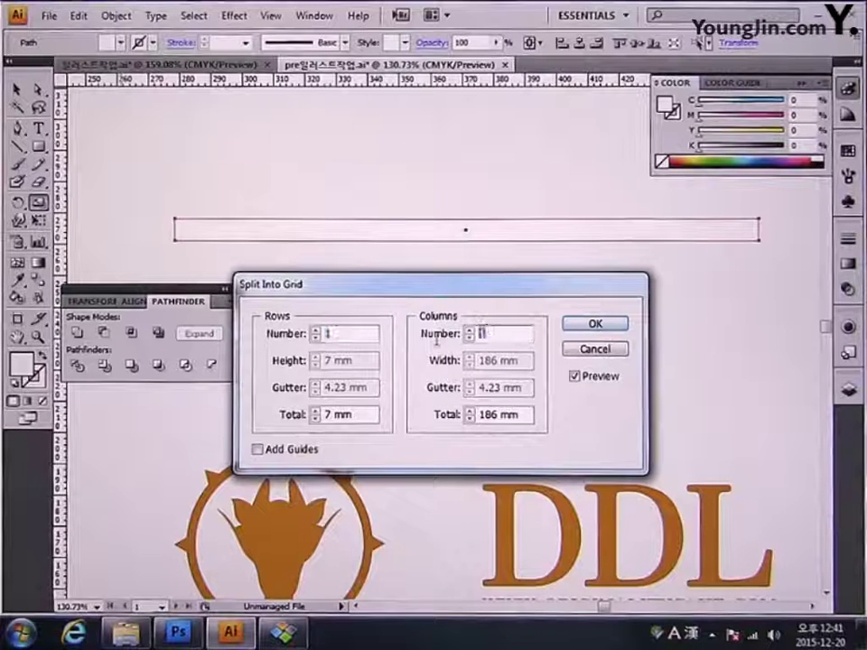
{"action": "left_click", "coordinate": [492, 333]}
{"action": "type", "text": "6"}
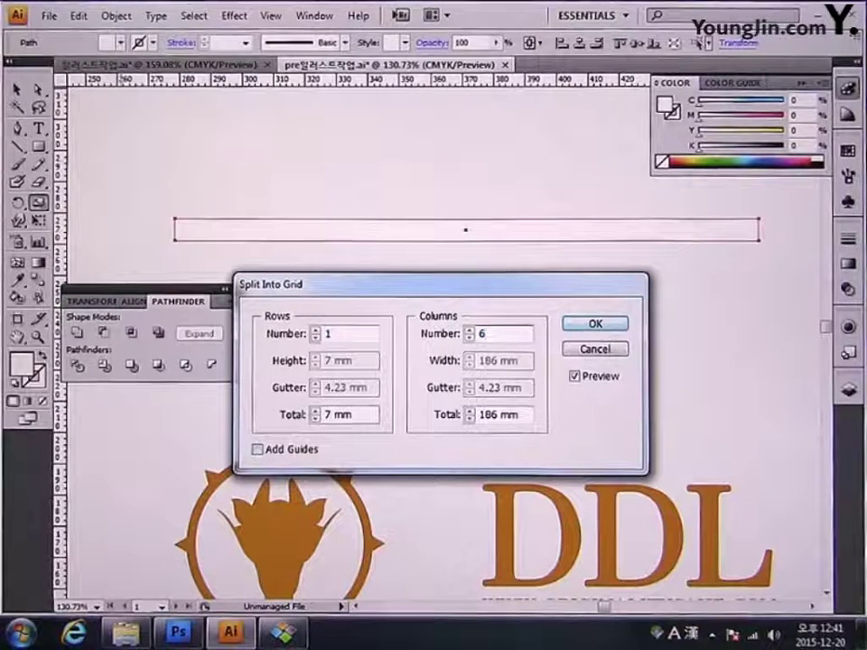
{"action": "key", "text": "Tab"}
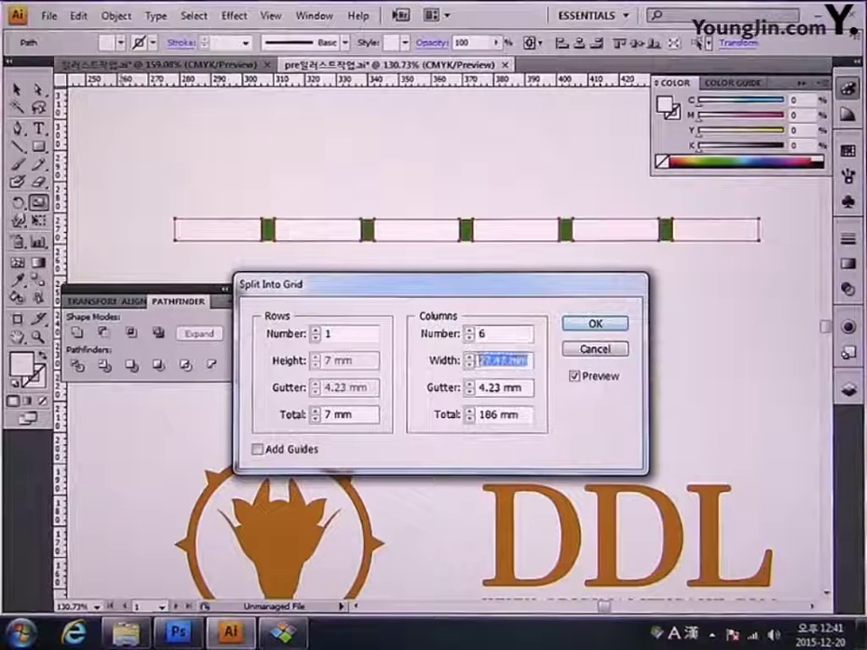
{"action": "type", "text": "1"}
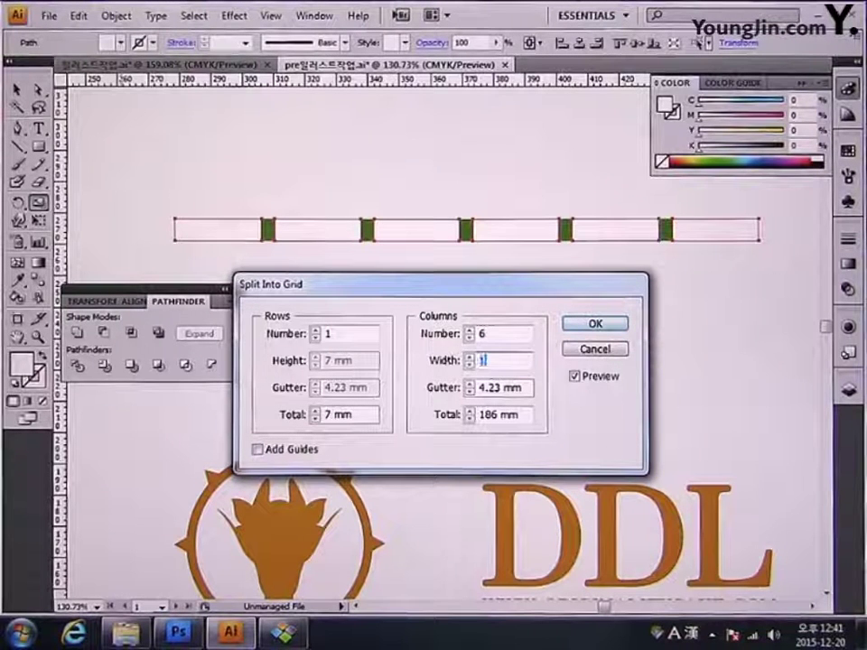
{"action": "type", "text": "6.91"}
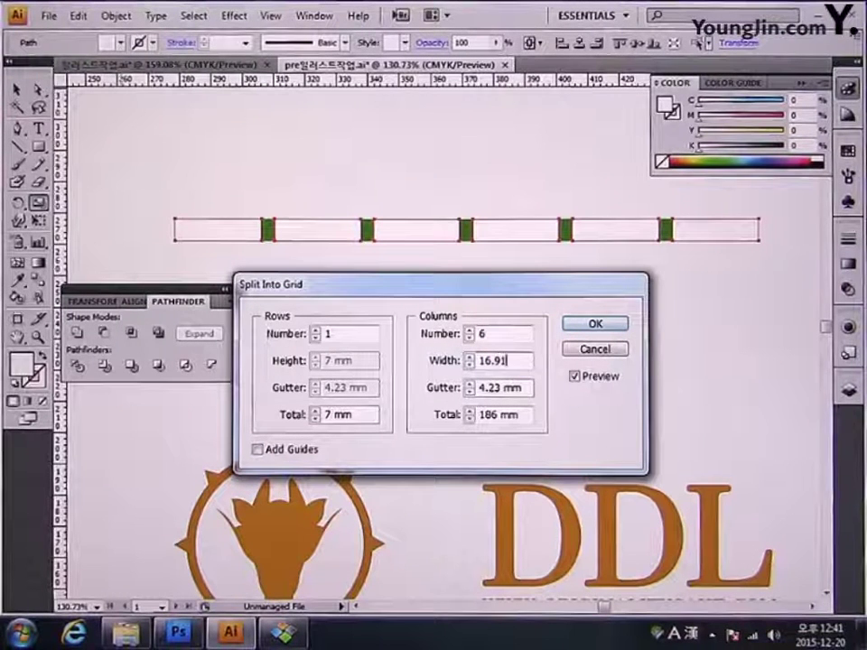
{"action": "left_click", "coordinate": [585, 324]}
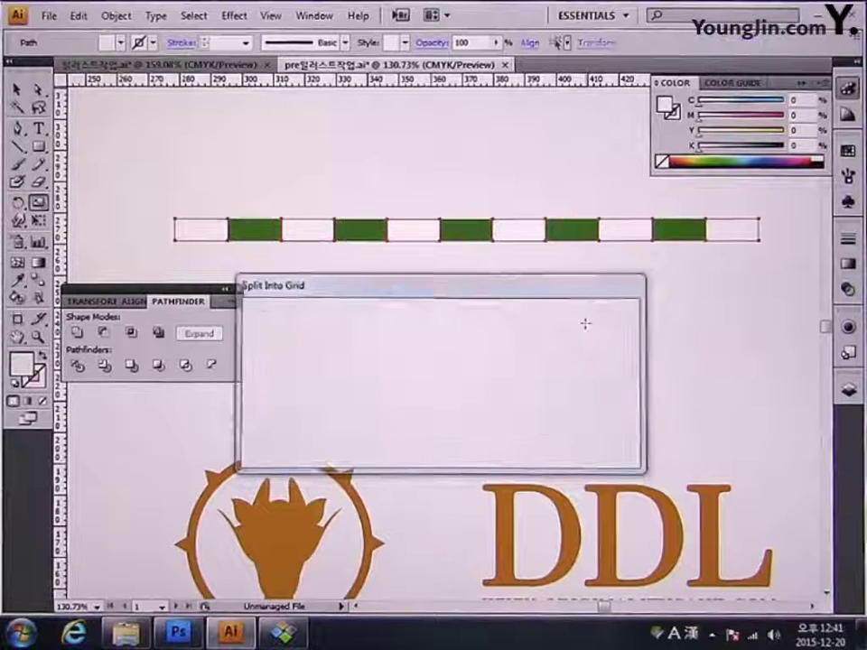
Recolor the green bar behind the white pieces to red (C 20, M 100, Y 100, K 5) and deselect it
{"action": "left_click_drag", "start_coordinate": [429, 305], "coordinate": [399, 307]}
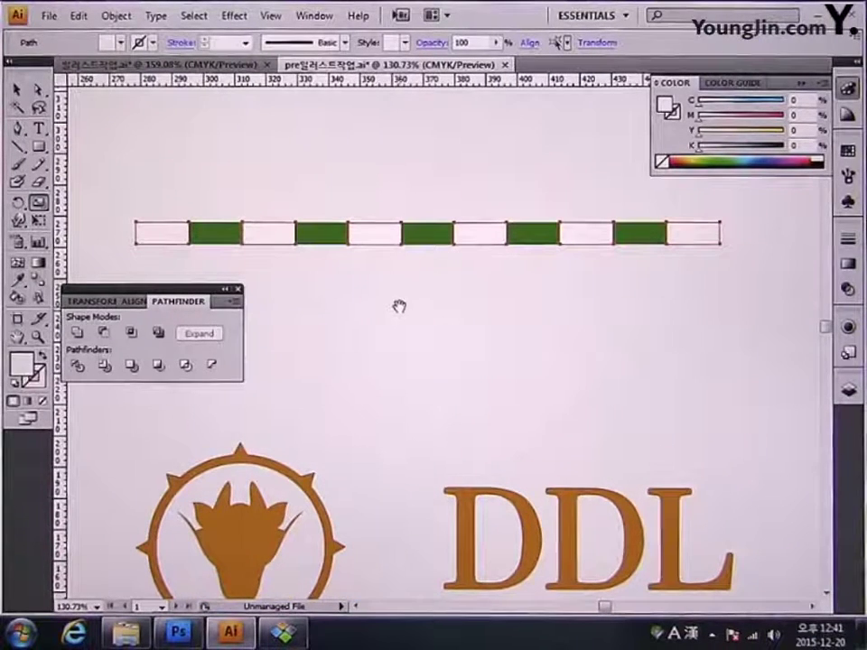
{"action": "left_click", "coordinate": [16, 89]}
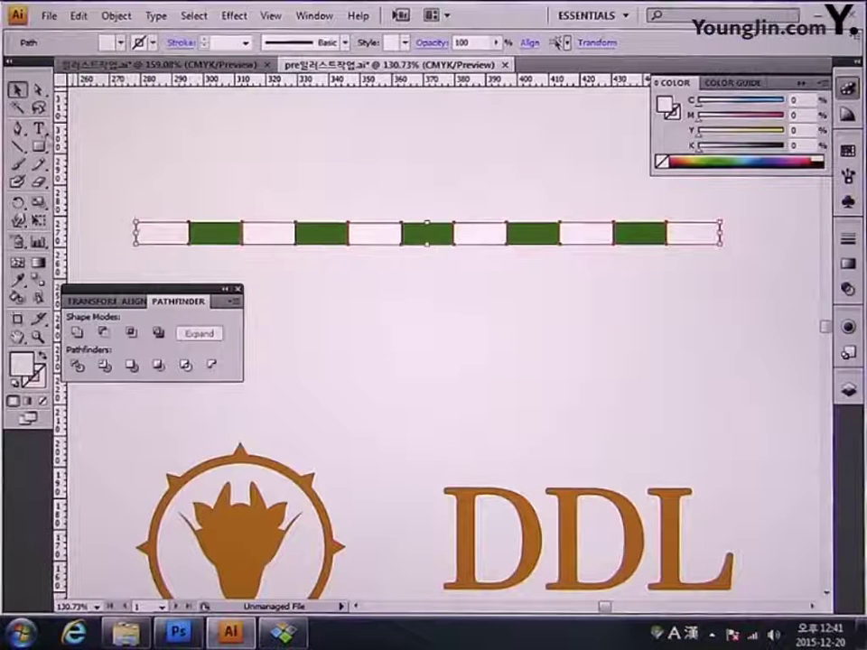
{"action": "left_click", "coordinate": [250, 288]}
{"action": "left_click", "coordinate": [211, 240]}
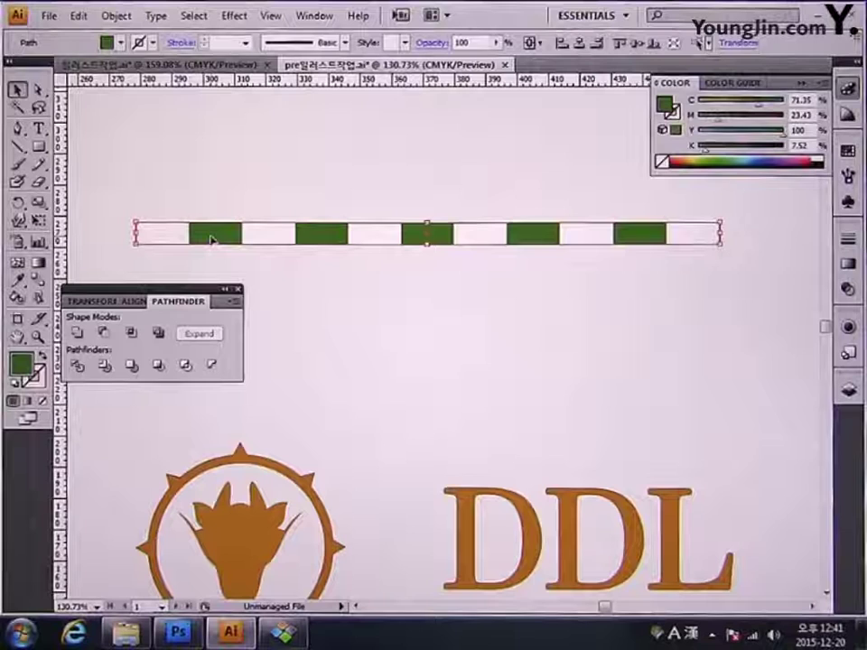
{"action": "double_click", "coordinate": [19, 364]}
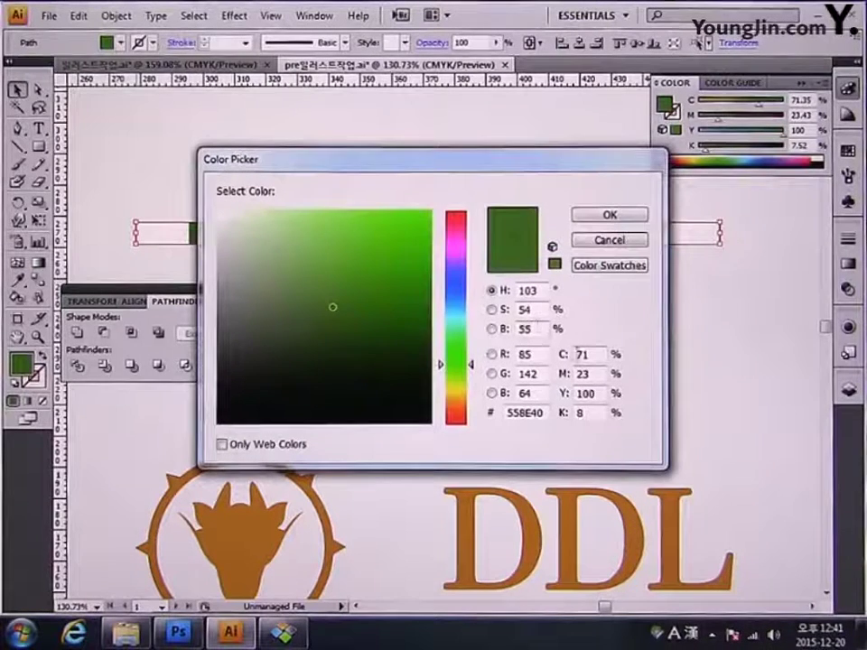
{"action": "double_click", "coordinate": [592, 356]}
{"action": "type", "text": "2"}
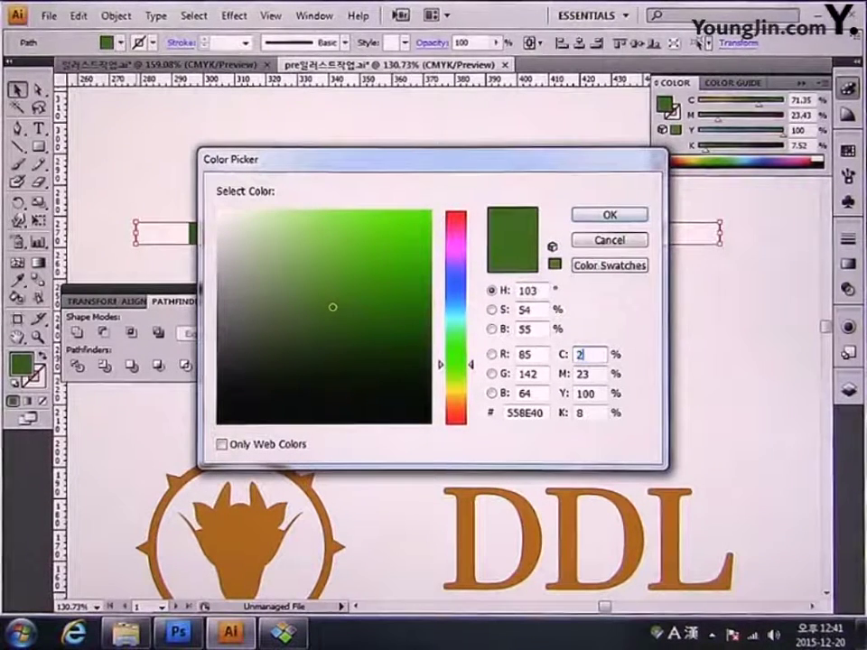
{"action": "type", "text": "0"}
{"action": "key", "text": "Tab"}
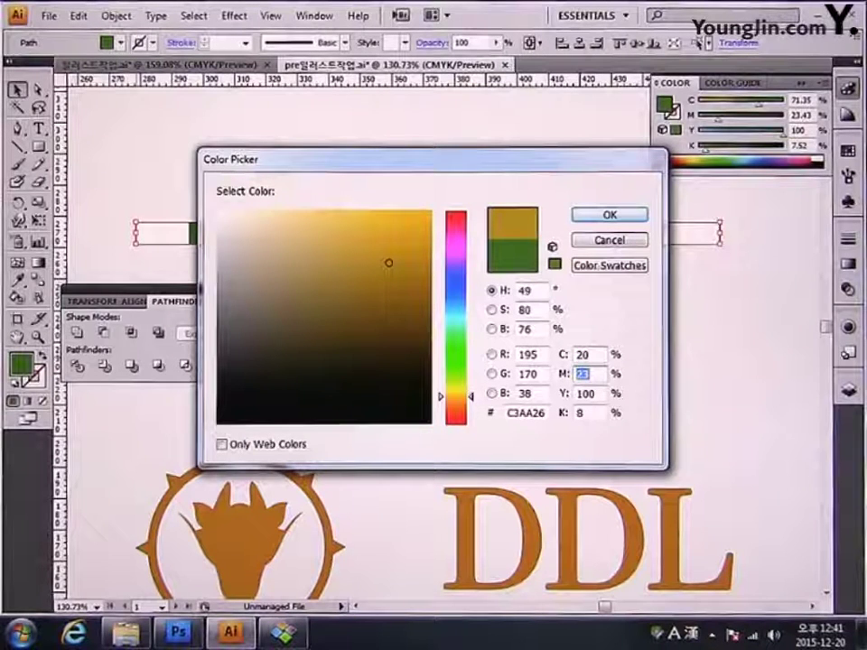
{"action": "type", "text": "100"}
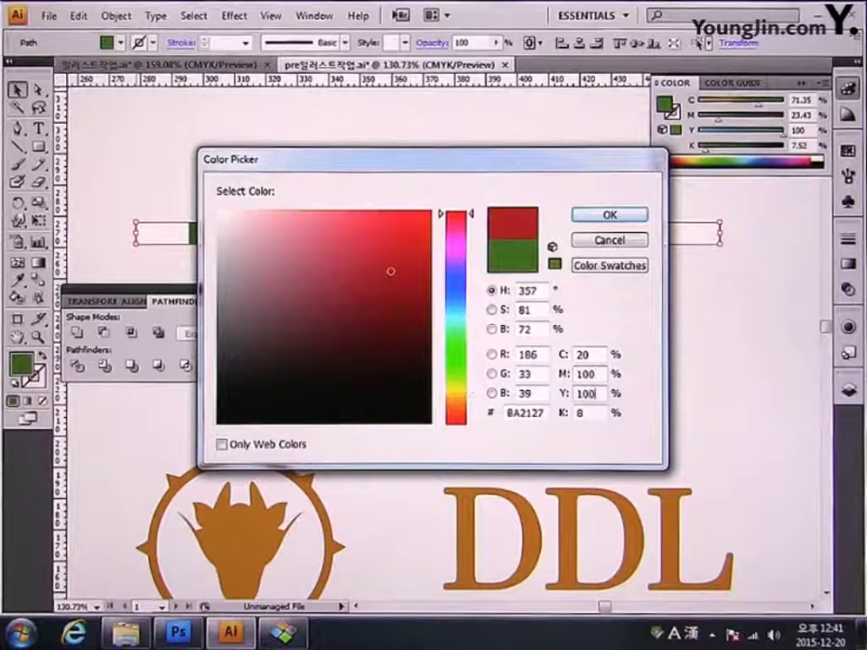
{"action": "key", "text": "Tab"}
{"action": "key", "text": "Return"}
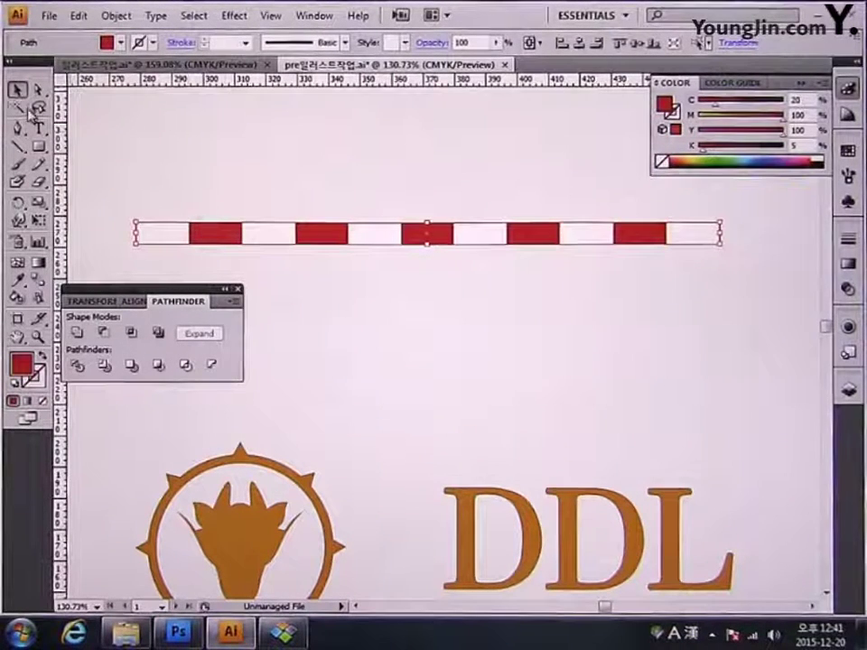
{"action": "left_click", "coordinate": [232, 183]}
Try to shear the red bar and the white piece left of center by 25° along the horizontal axis
{"action": "left_click_drag", "start_coordinate": [313, 193], "coordinate": [432, 236]}
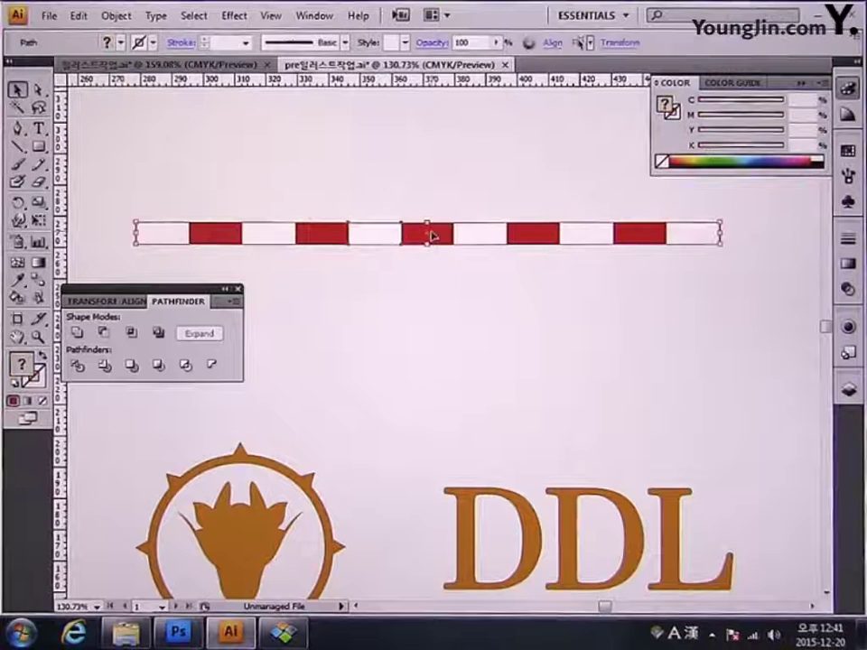
{"action": "right_click", "coordinate": [432, 236]}
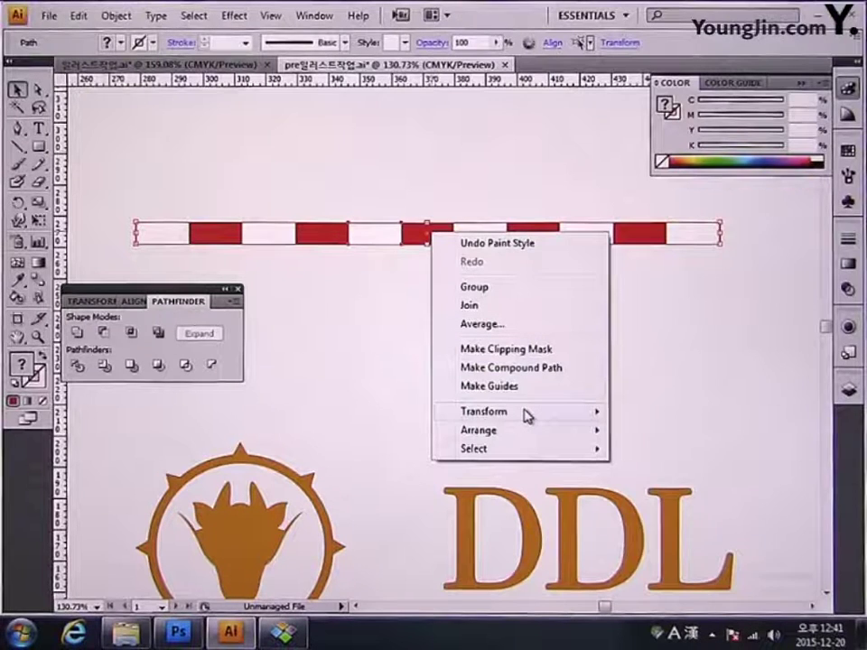
{"action": "mouse_move", "coordinate": [526, 415]}
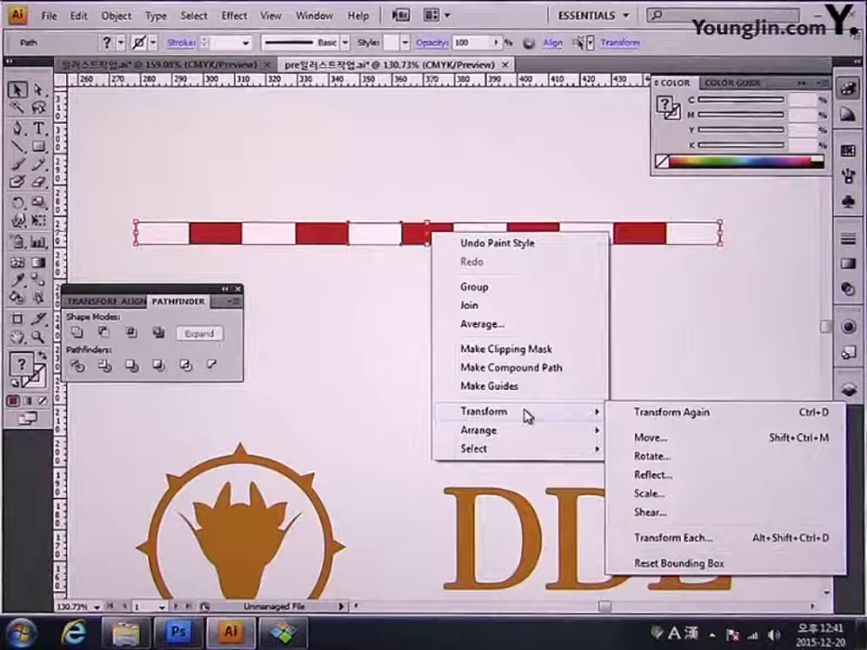
{"action": "left_click", "coordinate": [683, 513]}
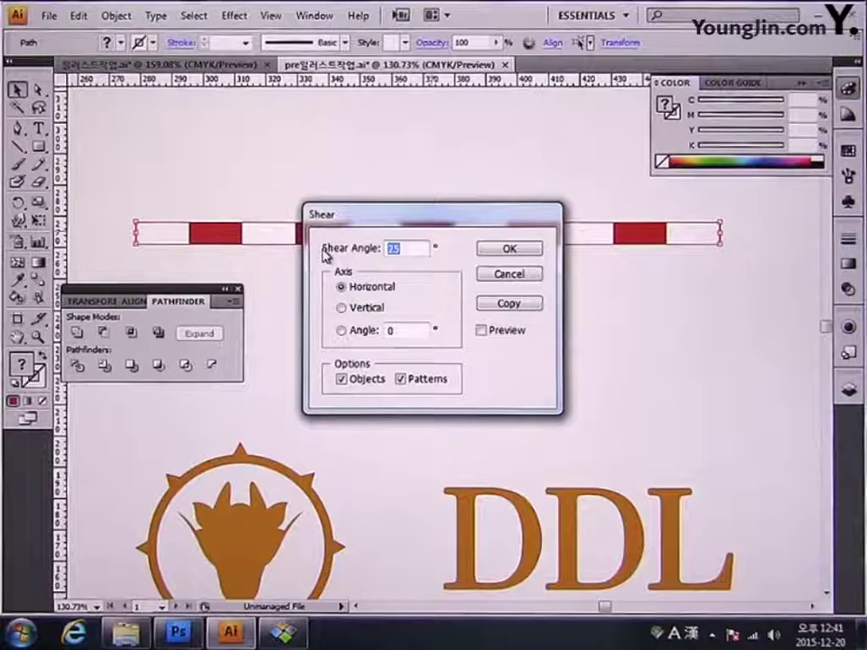
{"action": "type", "text": "25"}
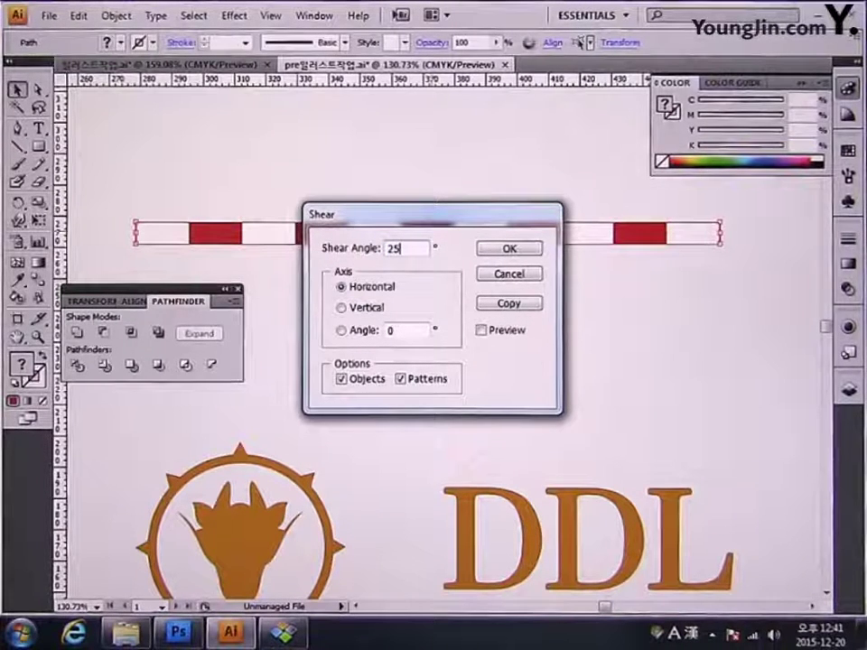
{"action": "left_click", "coordinate": [502, 250]}
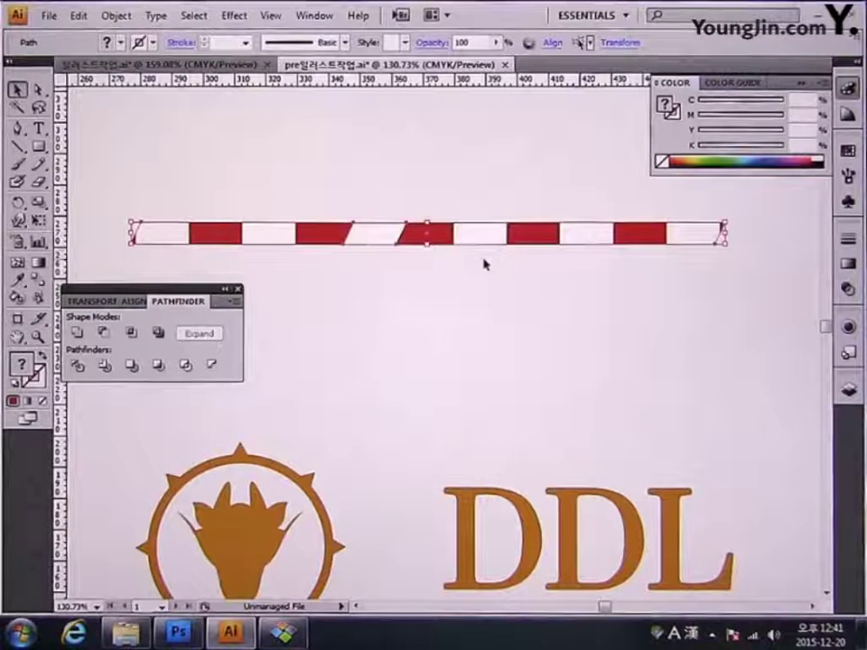
{"action": "key", "text": "ctrl+z"}
Shear the red bar and all the white pieces together by 25° along the horizontal axis, and deselect them
{"action": "left_click", "coordinate": [209, 215]}
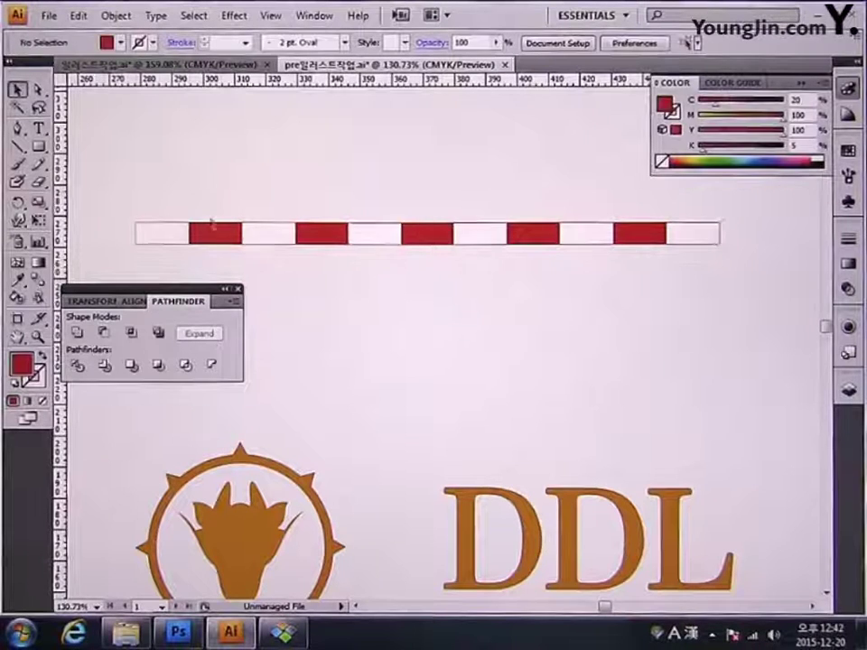
{"action": "left_click_drag", "start_coordinate": [120, 202], "coordinate": [773, 305]}
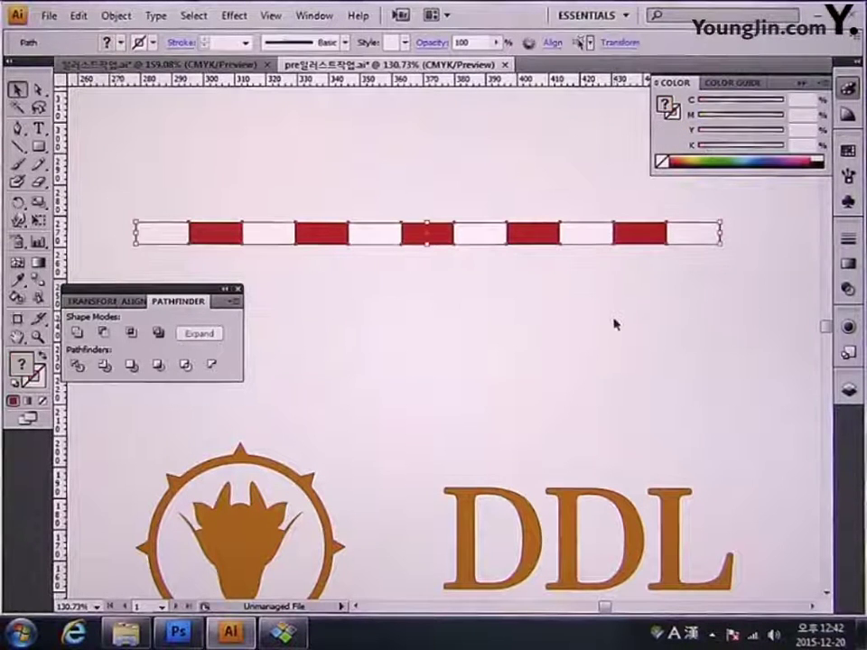
{"action": "left_click", "coordinate": [192, 199]}
{"action": "left_click_drag", "start_coordinate": [112, 198], "coordinate": [750, 298]}
{"action": "right_click", "coordinate": [427, 236]}
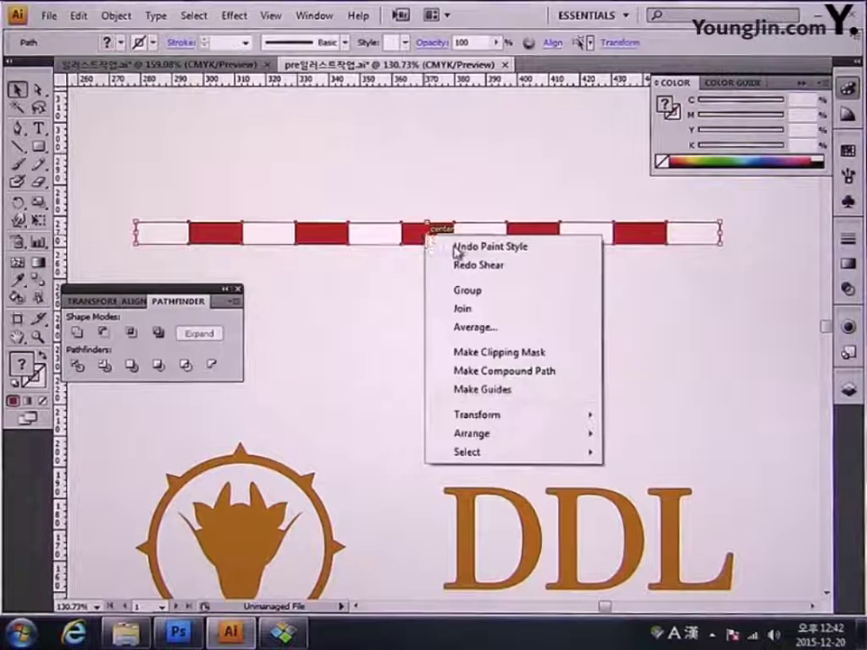
{"action": "mouse_move", "coordinate": [538, 418]}
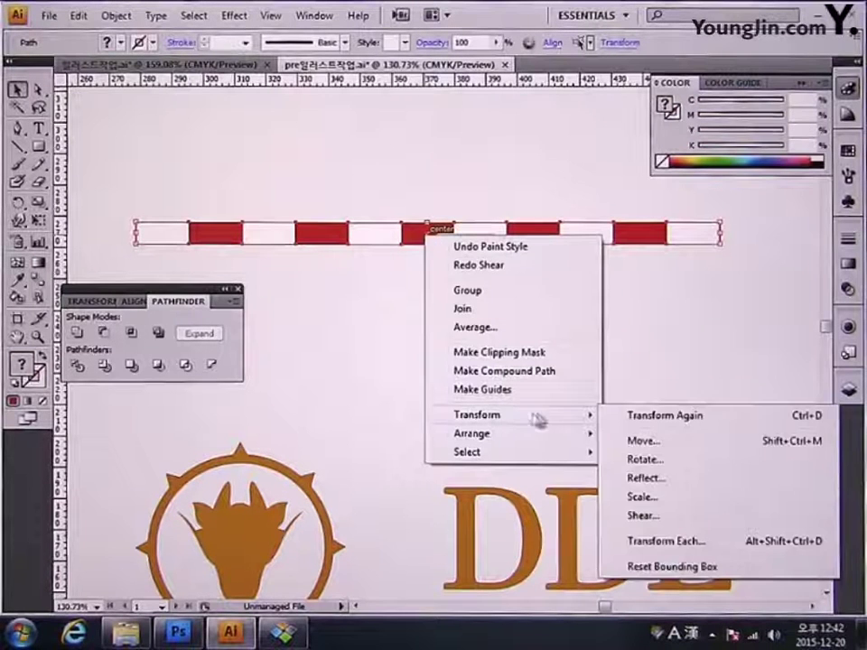
{"action": "left_click", "coordinate": [683, 515]}
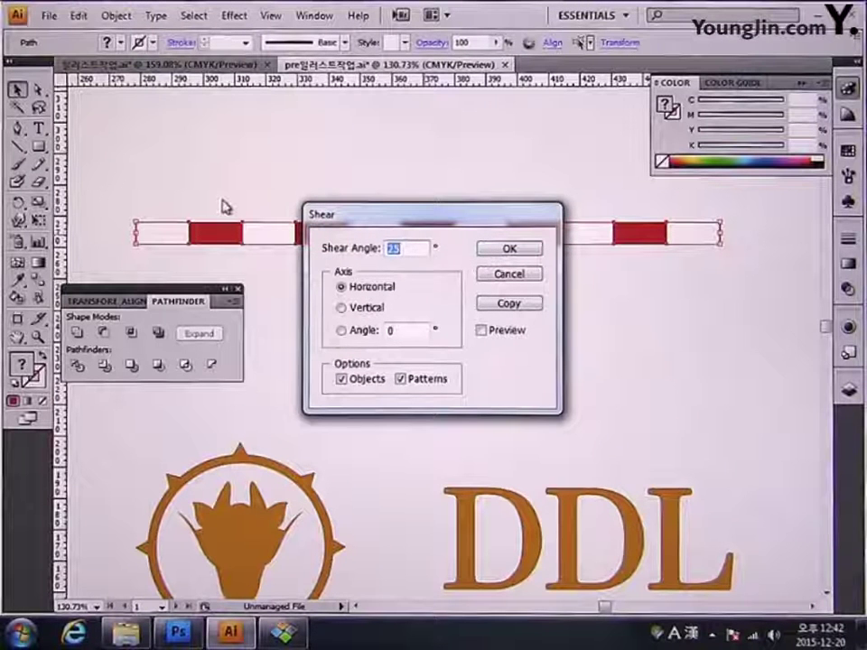
{"action": "type", "text": "25"}
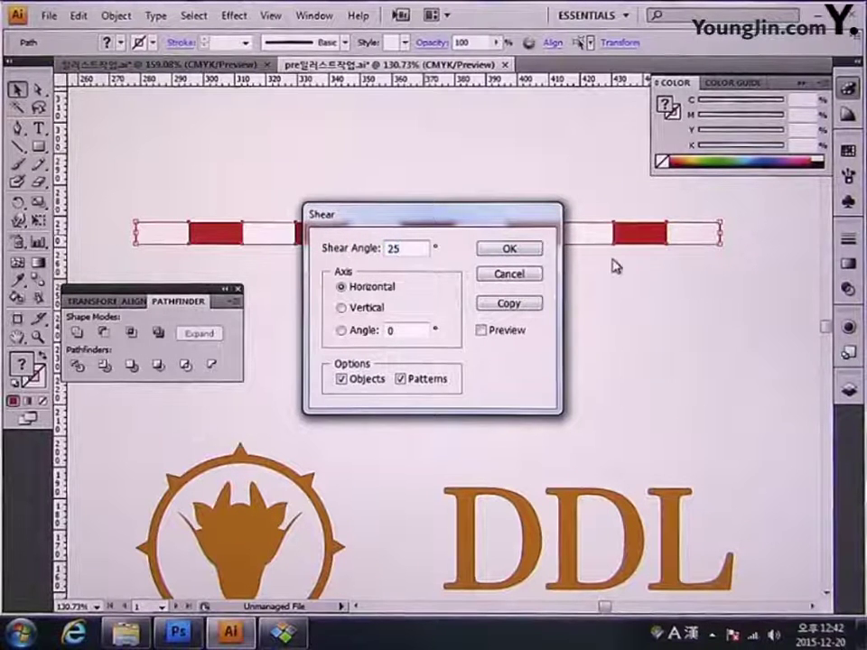
{"action": "left_click", "coordinate": [509, 249]}
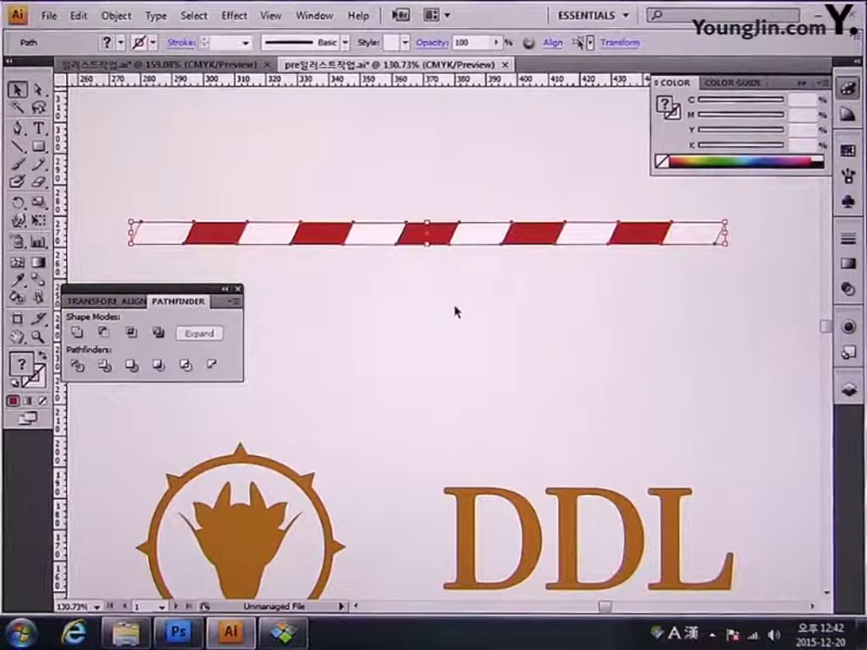
{"action": "left_click", "coordinate": [454, 309]}
Group all the red and white pieces of the slanted bar
{"action": "key", "text": "space"}
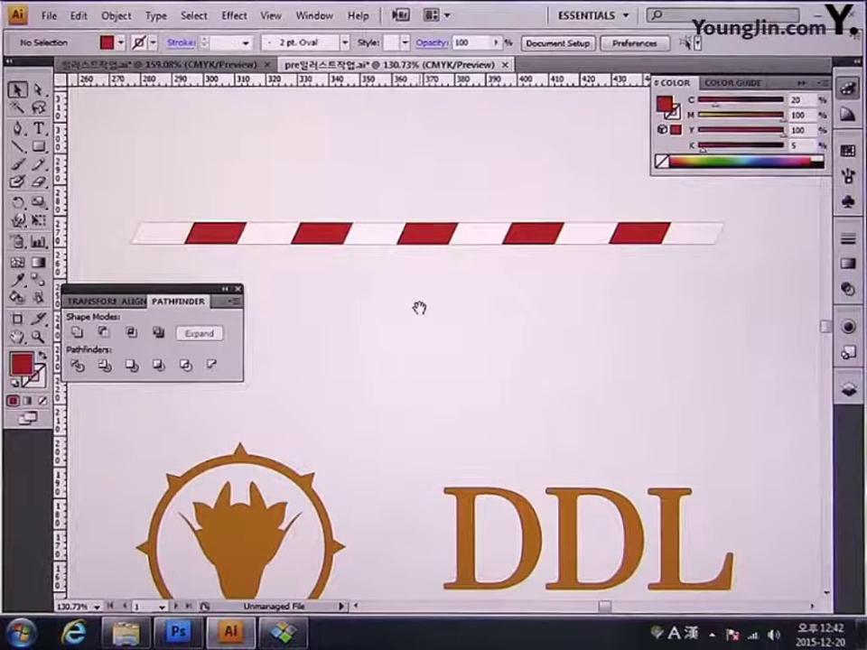
{"action": "left_click_drag", "start_coordinate": [418, 308], "coordinate": [482, 321]}
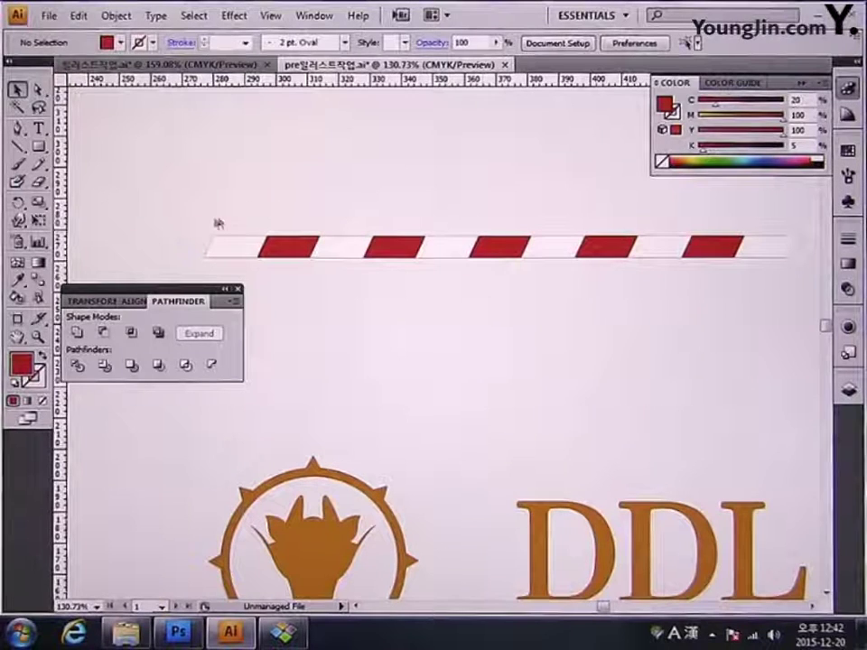
{"action": "left_click_drag", "start_coordinate": [174, 193], "coordinate": [733, 303]}
{"action": "left_click_drag", "start_coordinate": [505, 360], "coordinate": [528, 346]}
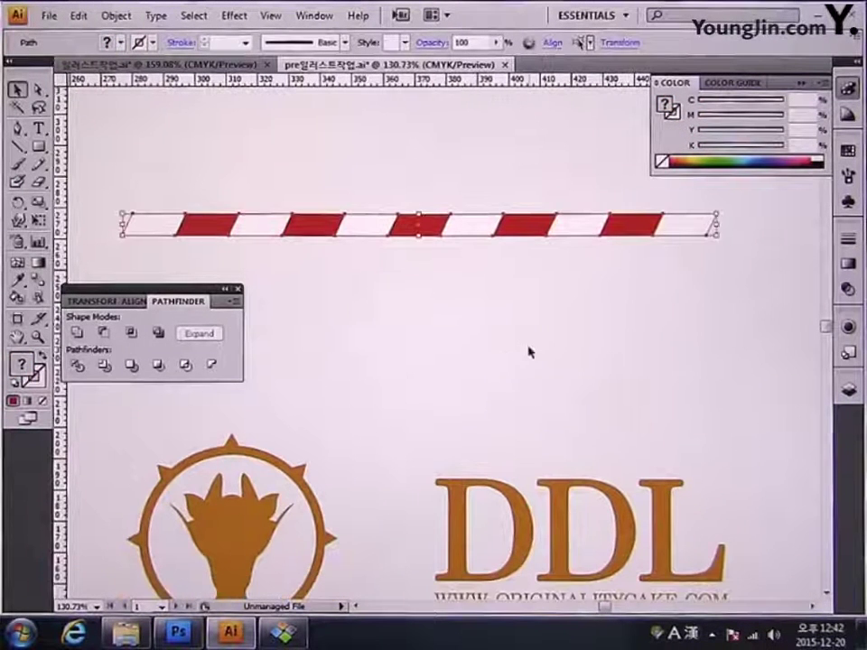
{"action": "key", "text": "ctrl+g"}
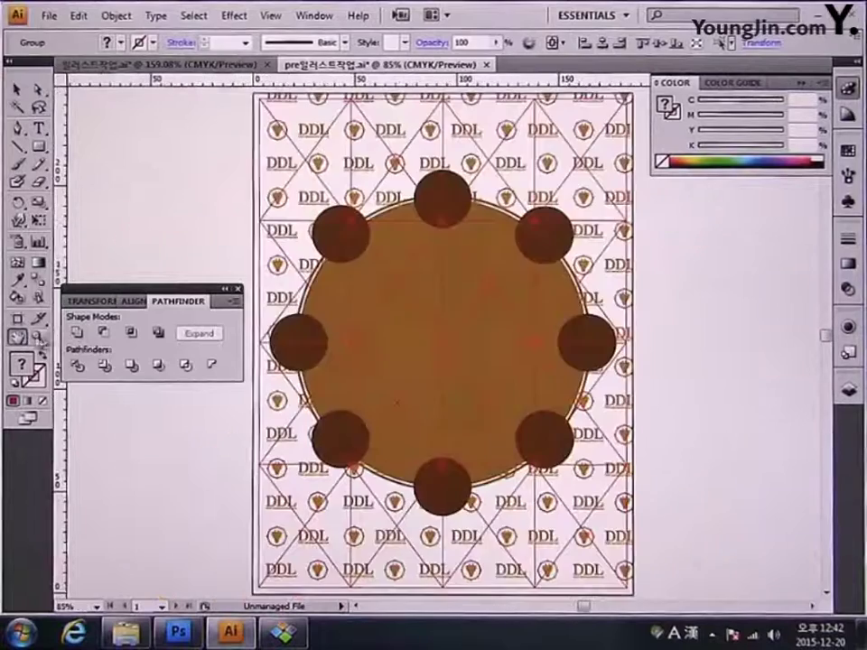
Move the grouped striped bar onto the DDL-patterned artboard, flush with its upper edge and spanning its width
{"action": "key", "text": "ctrl+0"}
{"action": "left_click_drag", "start_coordinate": [499, 311], "coordinate": [242, 443]}
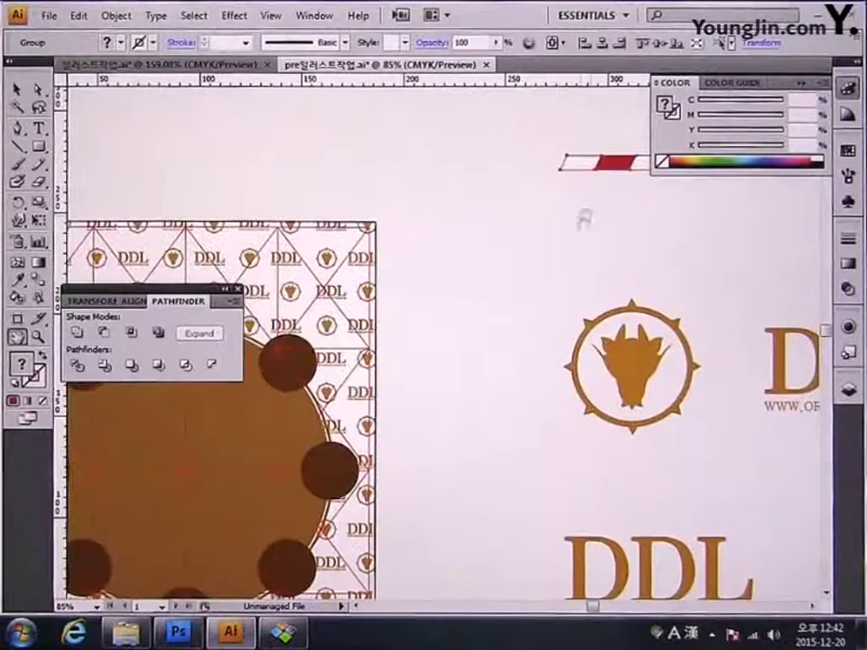
{"action": "left_click", "coordinate": [17, 90]}
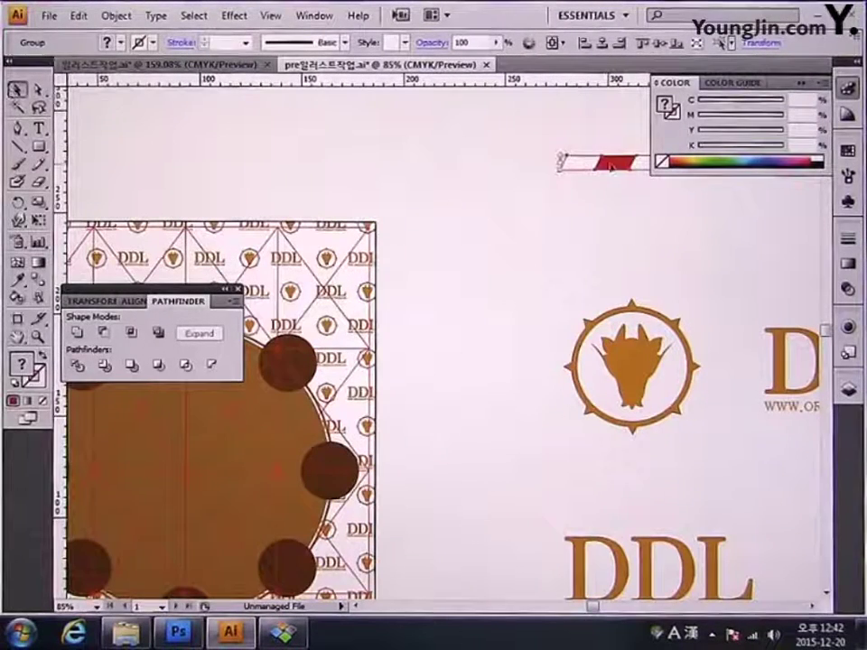
{"action": "left_click_drag", "start_coordinate": [611, 166], "coordinate": [191, 210]}
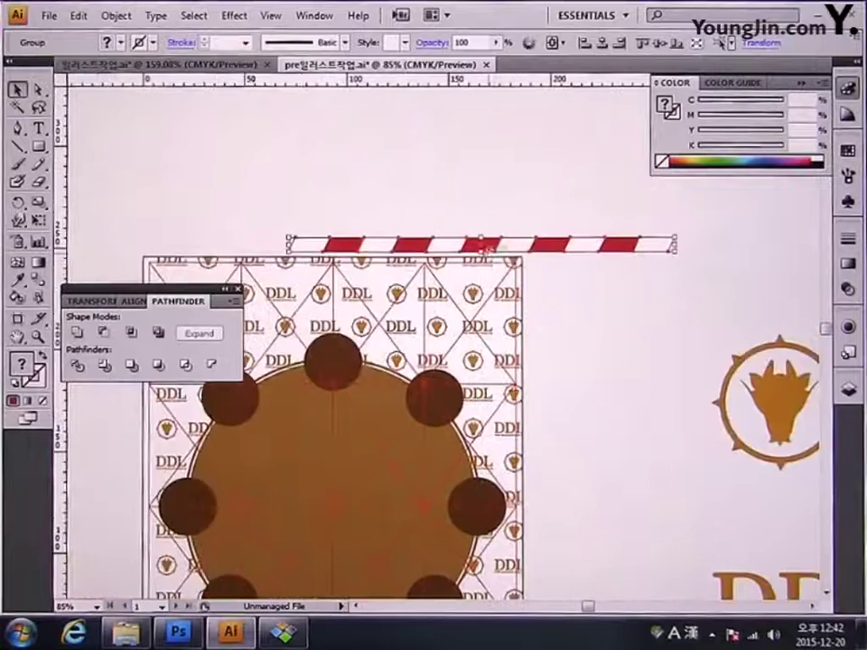
{"action": "left_click_drag", "start_coordinate": [484, 243], "coordinate": [442, 228]}
{"action": "key", "text": "z"}
{"action": "left_click_drag", "start_coordinate": [208, 189], "coordinate": [745, 337]}
{"action": "left_click", "coordinate": [16, 89]}
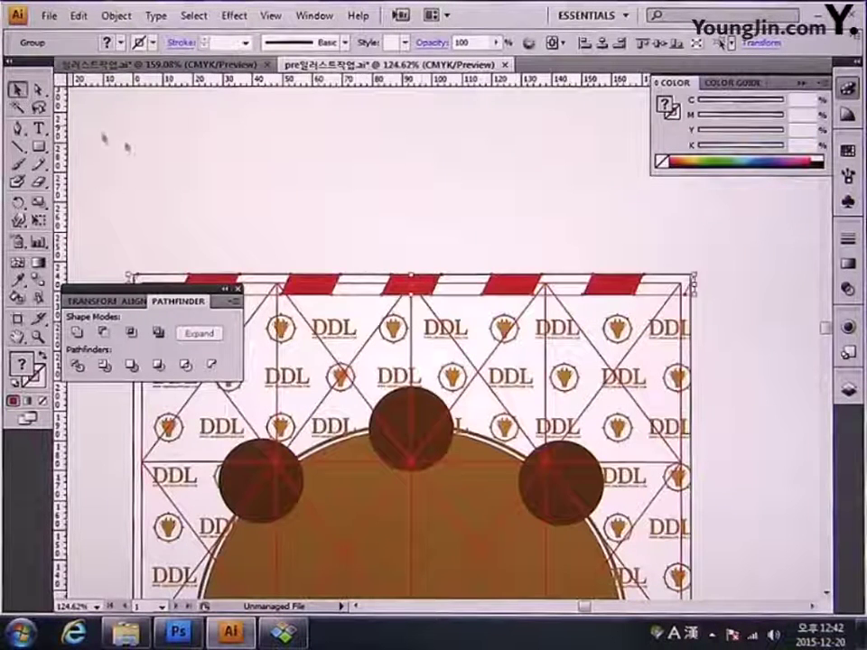
Reduce the striped bar's height slightly from its lower edge, turning off Smart Guides for the fine adjustment, and deselect it
{"action": "left_click_drag", "start_coordinate": [611, 293], "coordinate": [611, 293]}
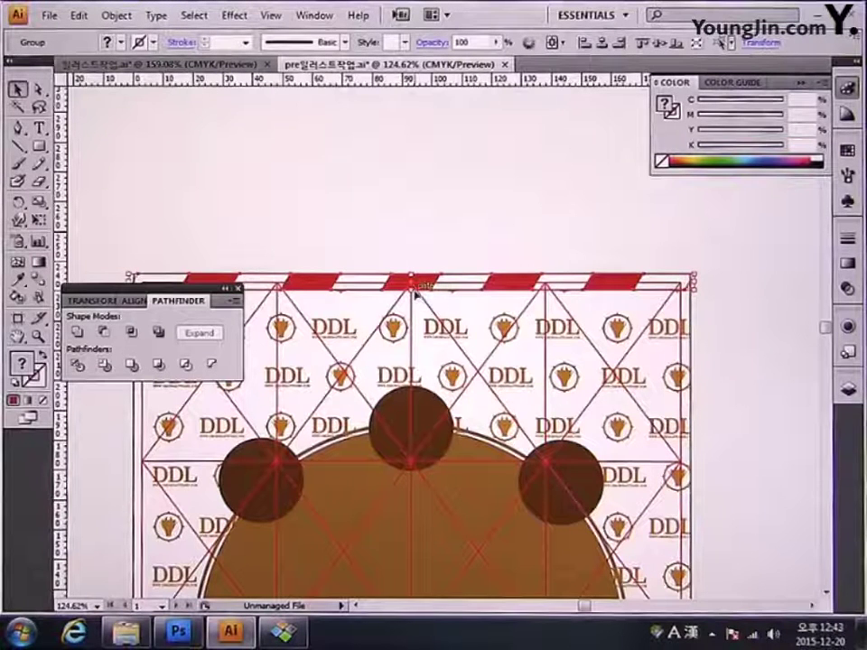
{"action": "left_click_drag", "start_coordinate": [693, 282], "coordinate": [712, 288]}
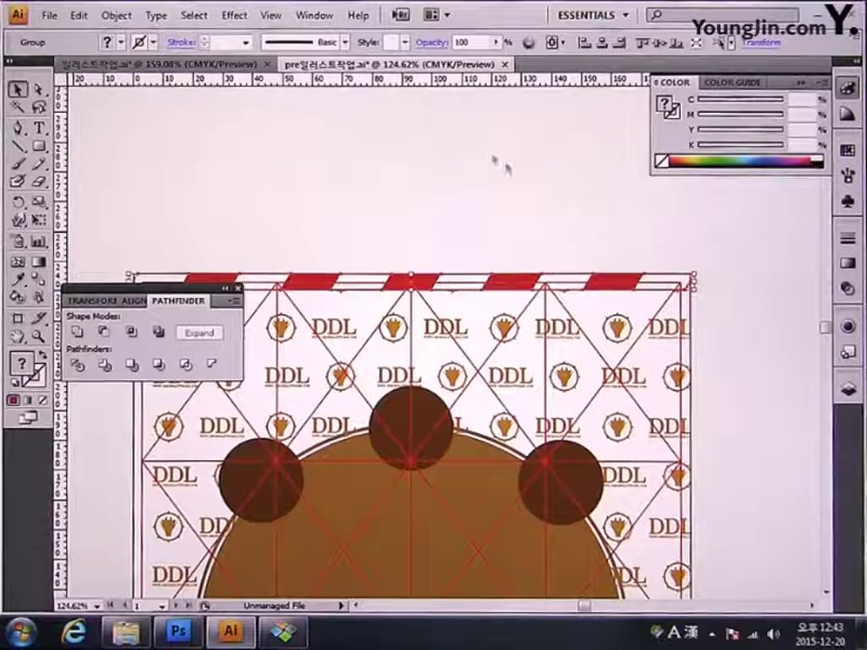
{"action": "left_click", "coordinate": [269, 15]}
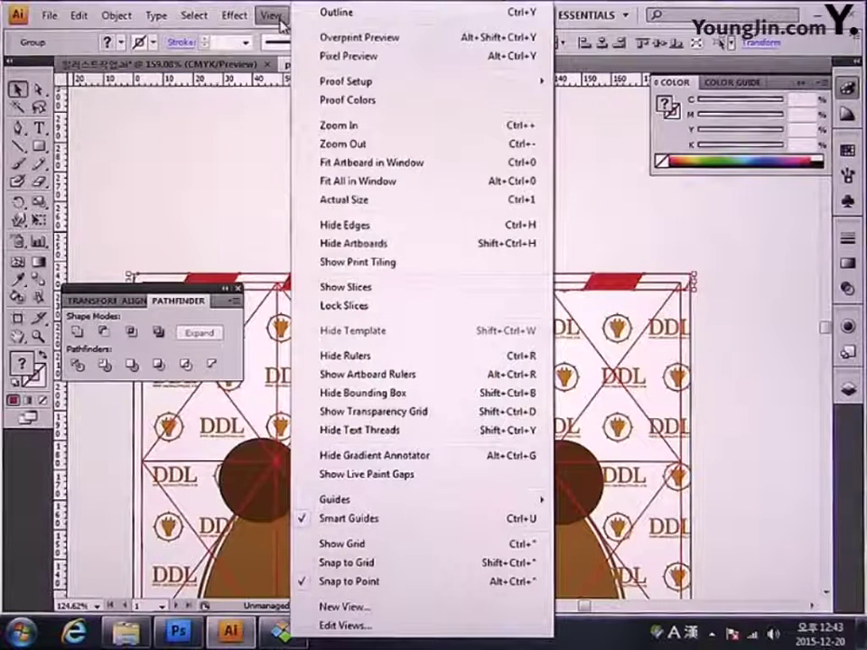
{"action": "left_click", "coordinate": [383, 517]}
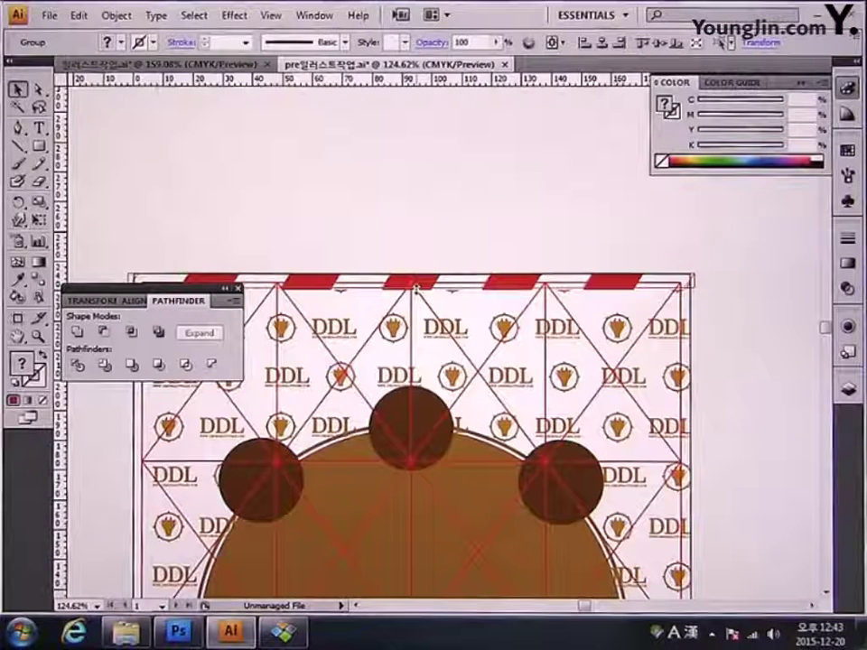
{"action": "left_click", "coordinate": [415, 289]}
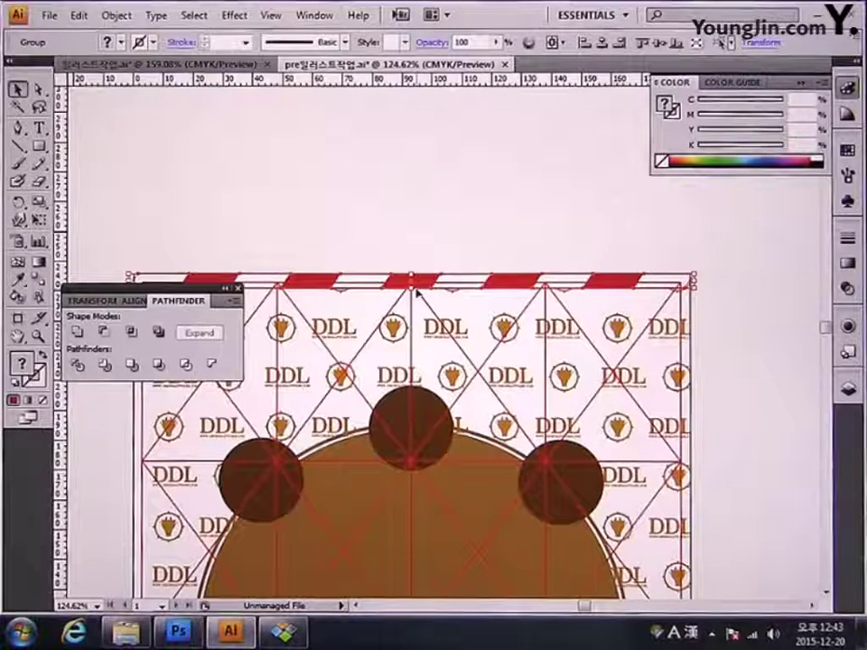
{"action": "left_click", "coordinate": [447, 233]}
Create a 186 × 246 mm rectangle over the patterned artboard
{"action": "scroll", "coordinate": [569, 252], "scroll_direction": "down", "scroll_amount": 3}
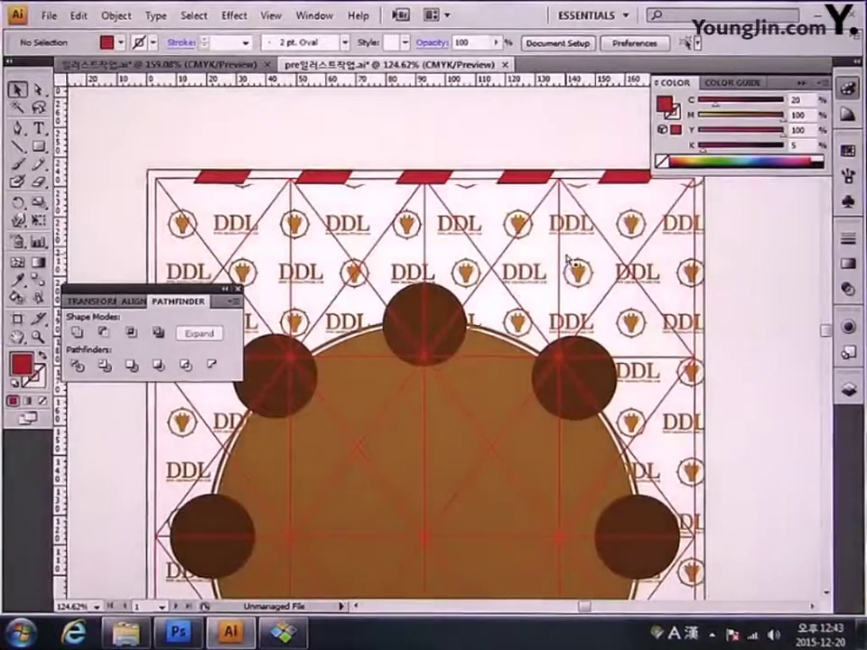
{"action": "key", "text": "ctrl+minus"}
{"action": "key", "text": "ctrl+minus"}
{"action": "scroll", "coordinate": [564, 253], "scroll_direction": "down", "scroll_amount": 3}
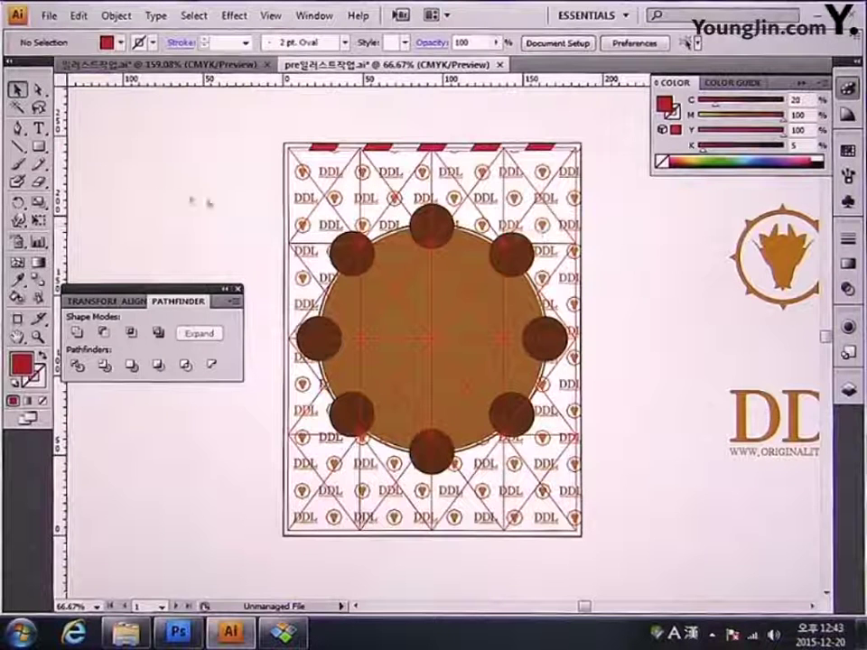
{"action": "left_click", "coordinate": [38, 148]}
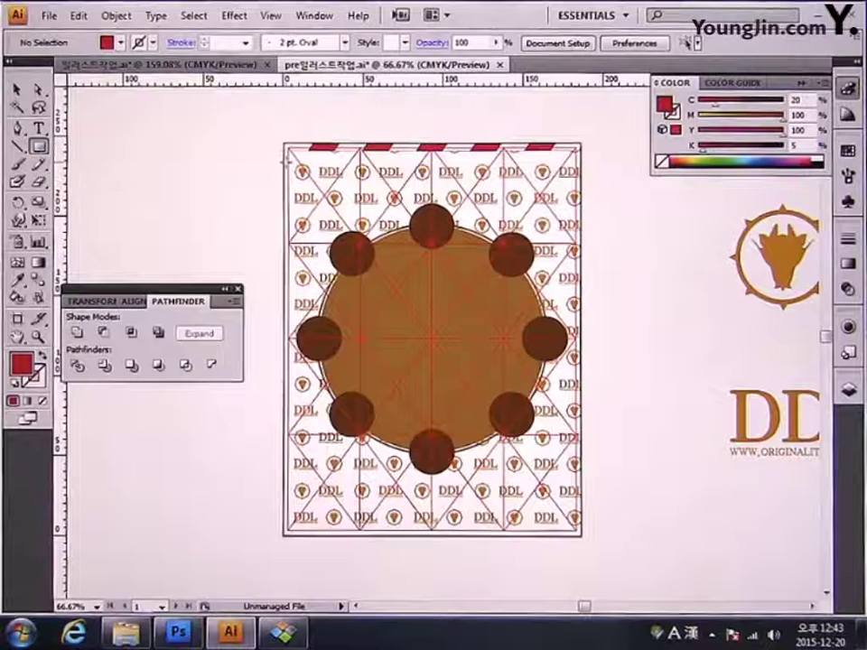
{"action": "left_click", "coordinate": [205, 101]}
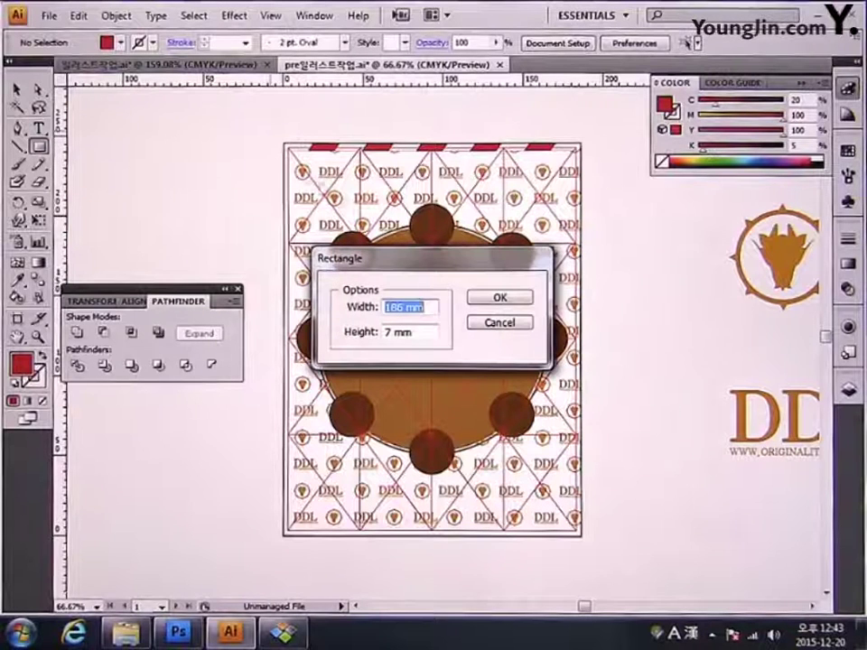
{"action": "left_click", "coordinate": [430, 308]}
{"action": "left_click_drag", "start_coordinate": [430, 307], "coordinate": [384, 307]}
{"action": "type", "text": "1"}
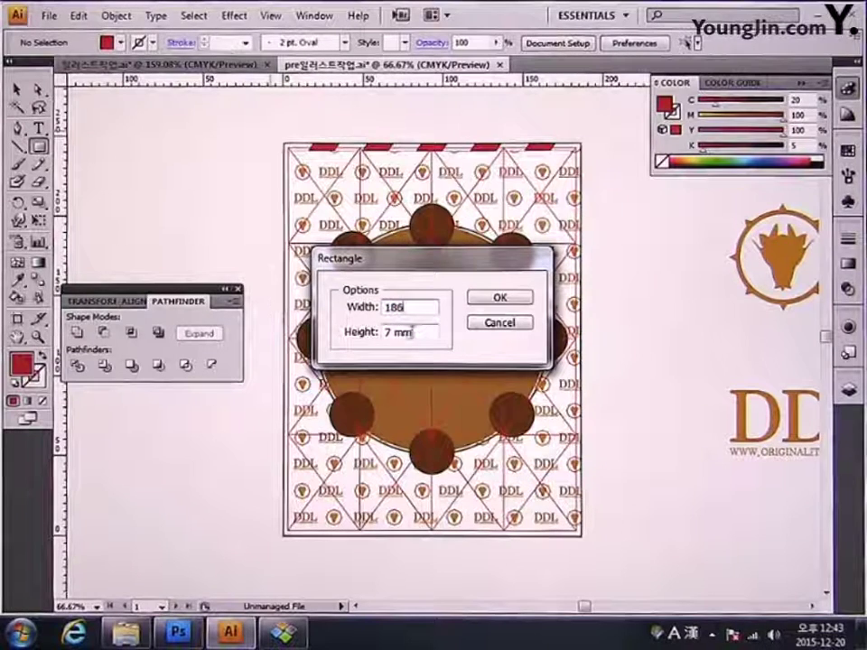
{"action": "left_click_drag", "start_coordinate": [417, 332], "coordinate": [383, 332]}
{"action": "type", "text": "246"}
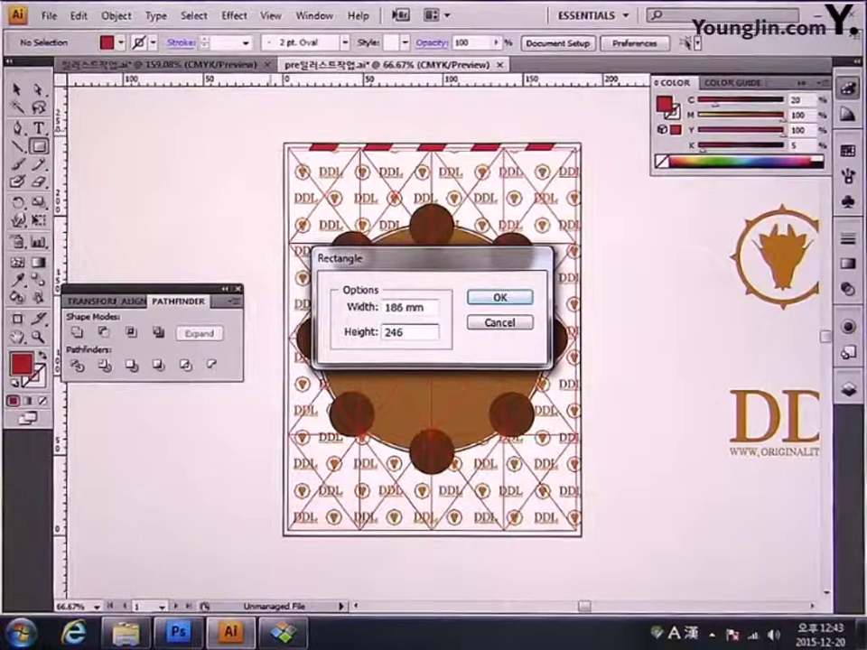
{"action": "left_click", "coordinate": [511, 299]}
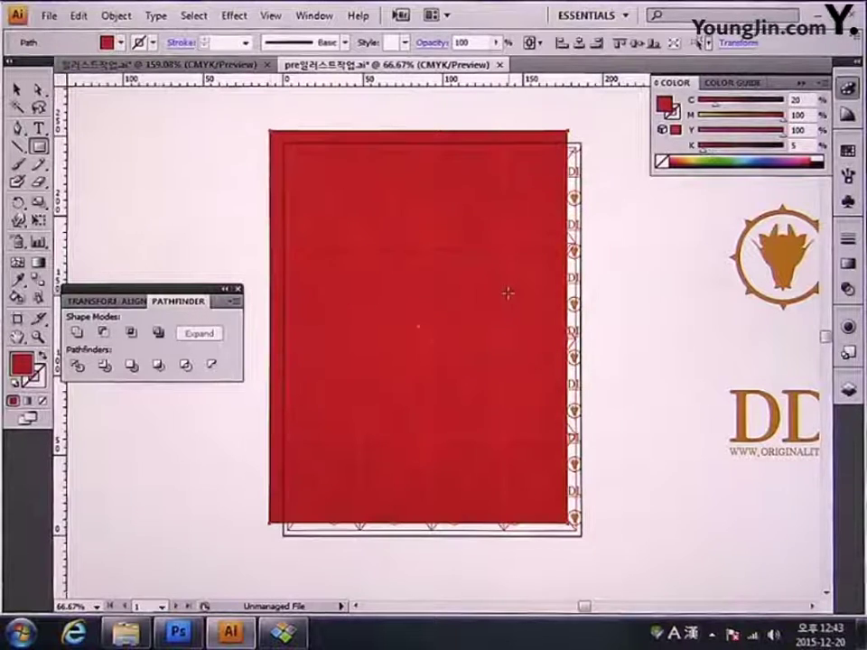
Remove the new rectangle's fill and center it horizontally and vertically on the artboard
{"action": "left_click", "coordinate": [44, 403]}
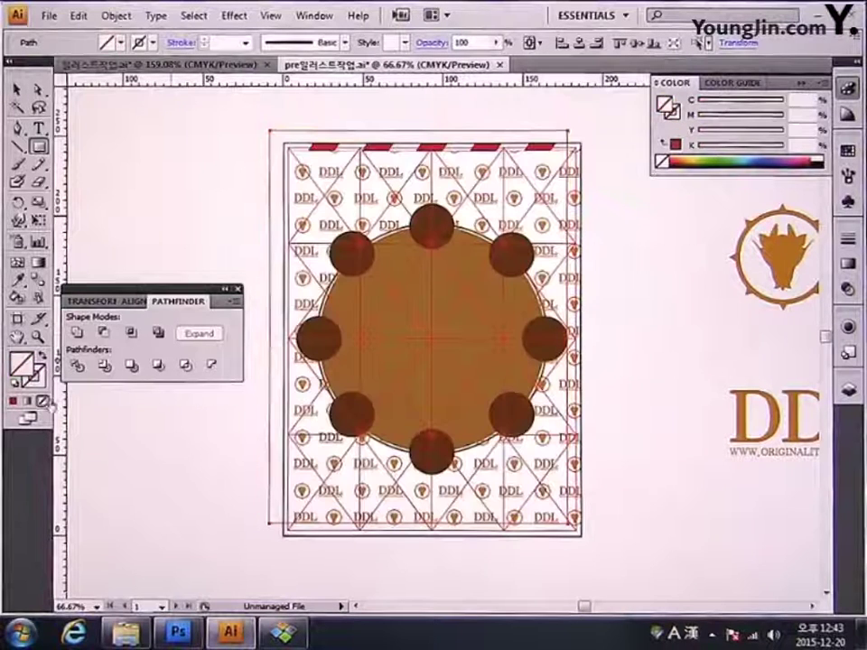
{"action": "left_click", "coordinate": [135, 303]}
{"action": "left_click", "coordinate": [215, 398]}
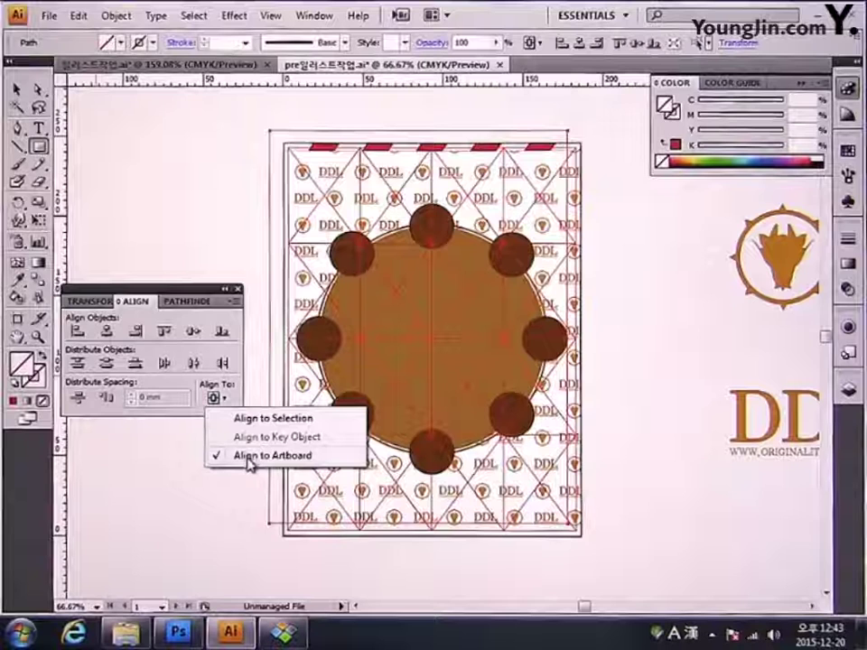
{"action": "left_click", "coordinate": [111, 333]}
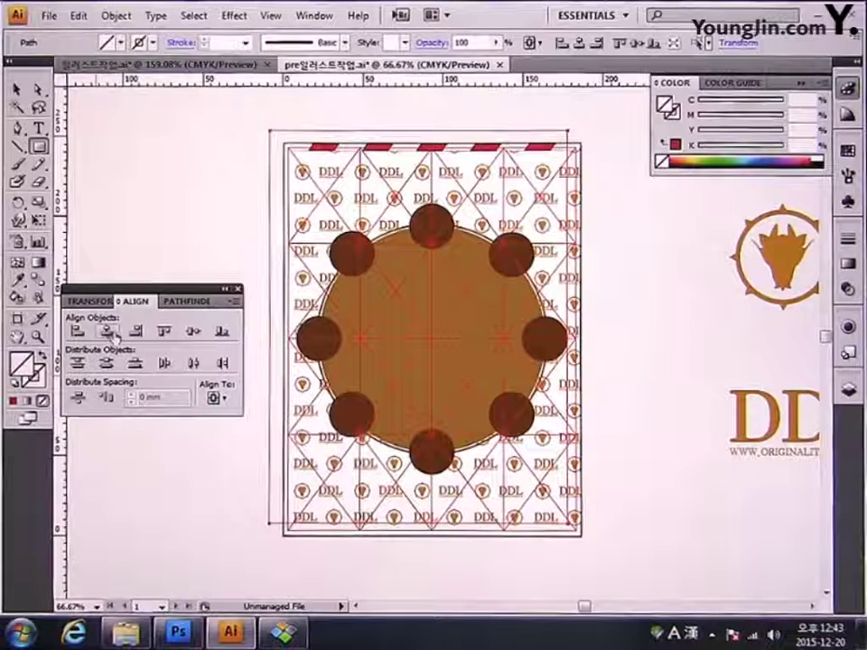
{"action": "left_click", "coordinate": [111, 333]}
{"action": "left_click", "coordinate": [193, 332]}
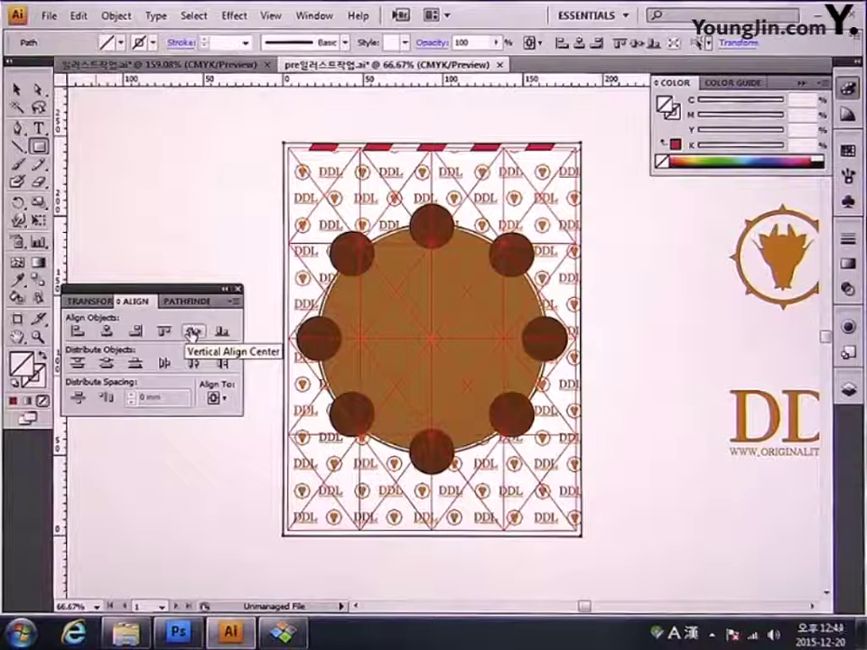
Save the document
{"action": "left_click", "coordinate": [51, 16]}
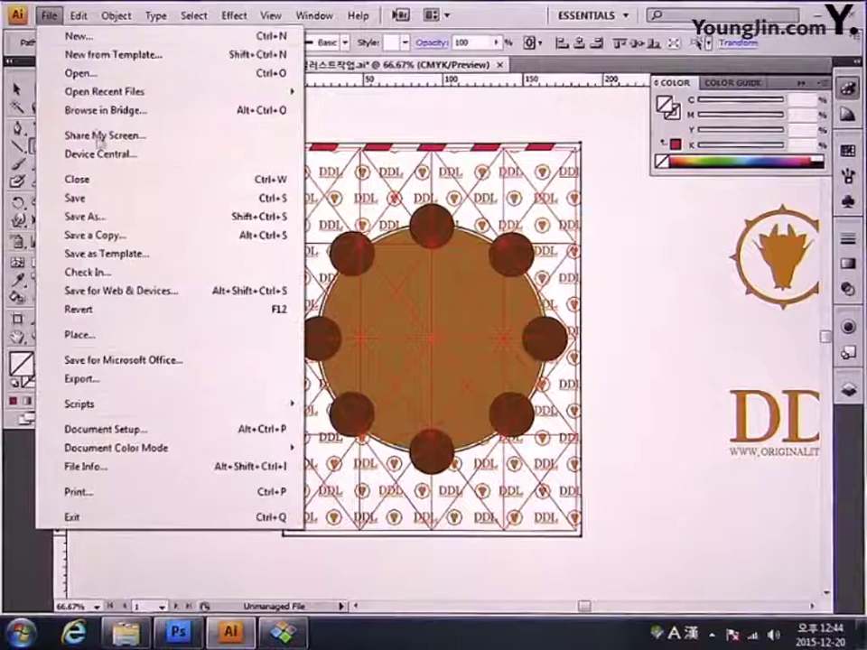
{"action": "left_click", "coordinate": [102, 198]}
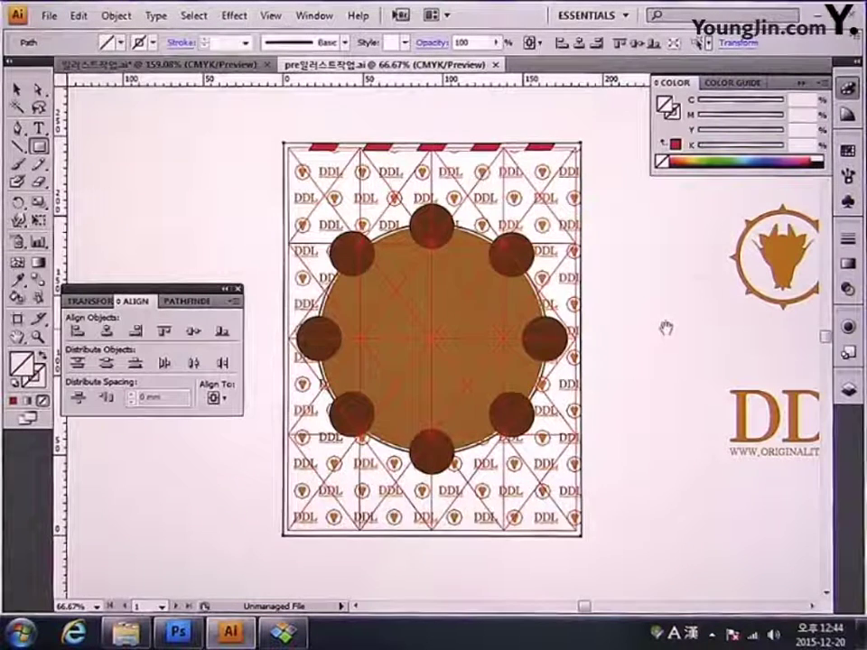
{"action": "left_click_drag", "start_coordinate": [666, 327], "coordinate": [654, 329]}
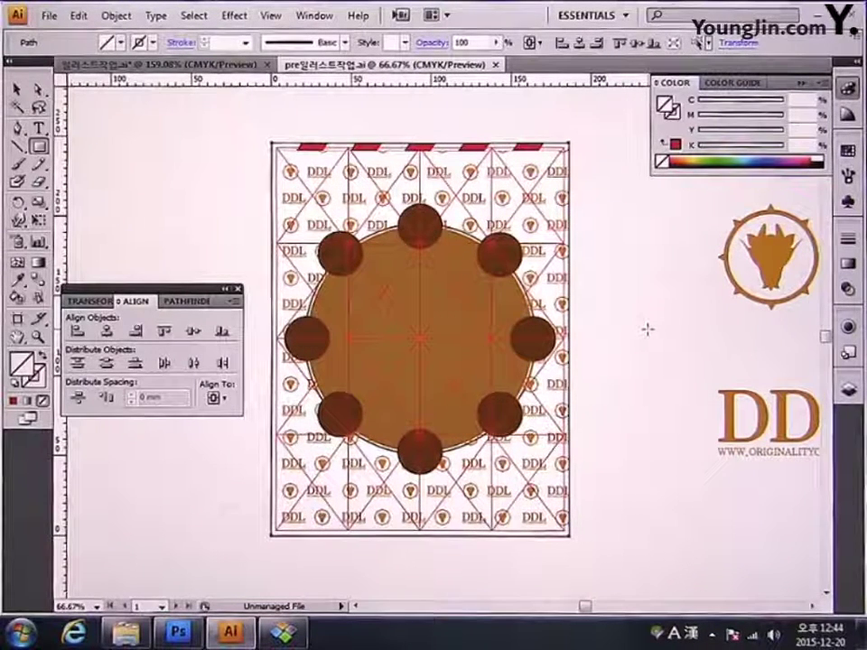